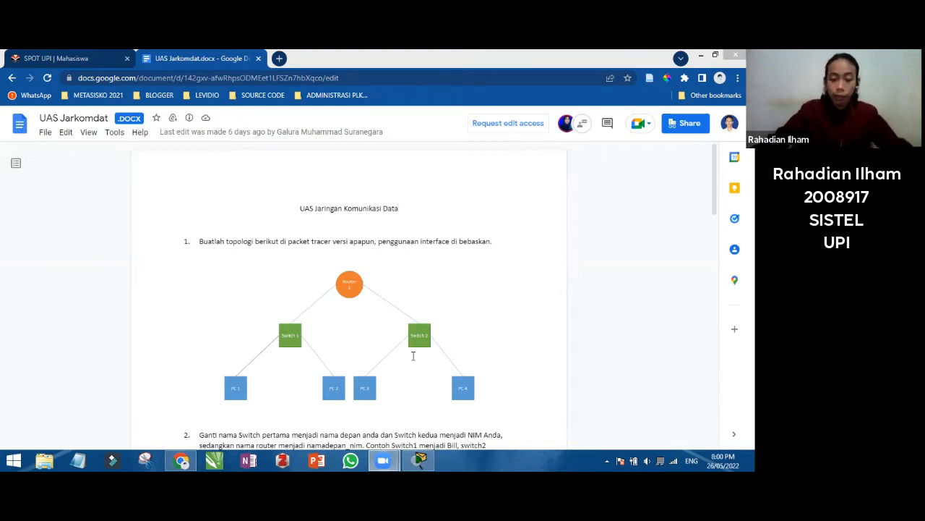
Scroll the exam sheet and highlight the four PC IP address lines under item 5
{"action": "left_click", "coordinate": [347, 258]}
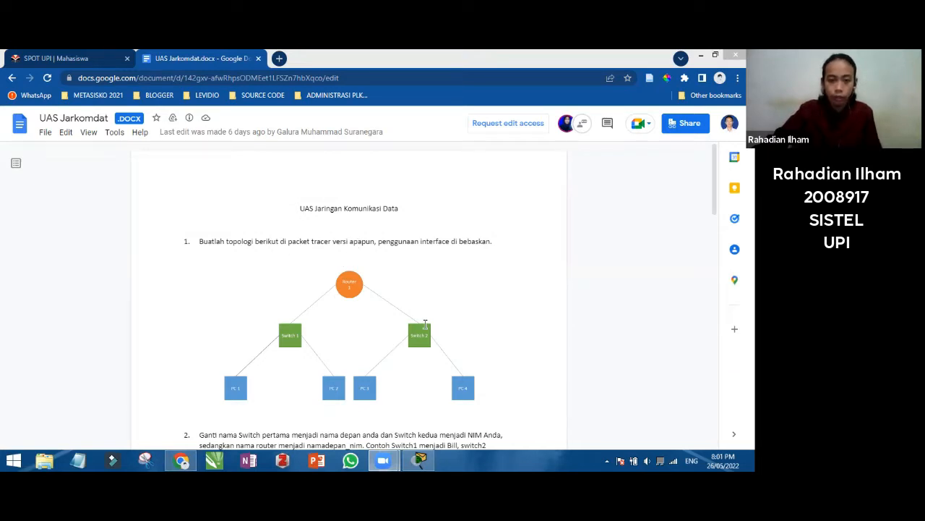
{"action": "left_click", "coordinate": [457, 300]}
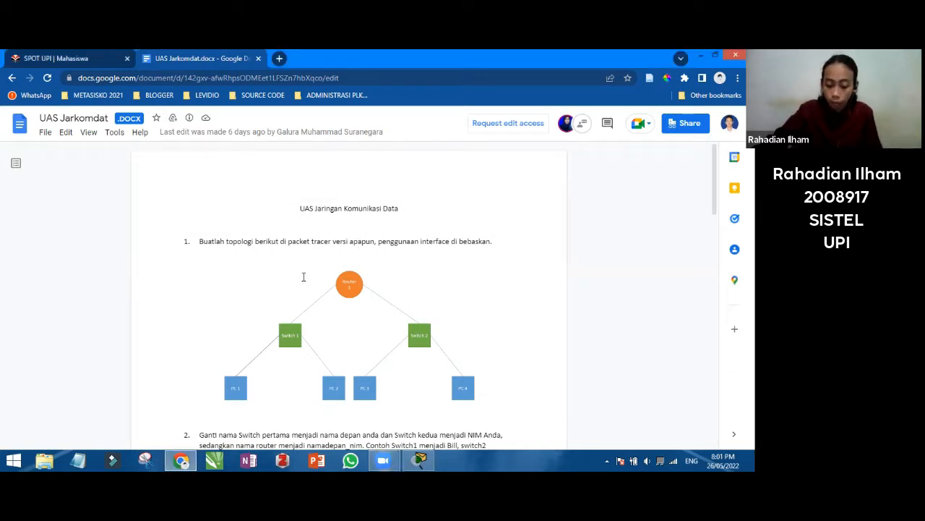
{"action": "scroll", "coordinate": [351, 285], "scroll_direction": "down", "scroll_amount": 12}
{"action": "scroll", "coordinate": [282, 297], "scroll_direction": "up", "scroll_amount": 4}
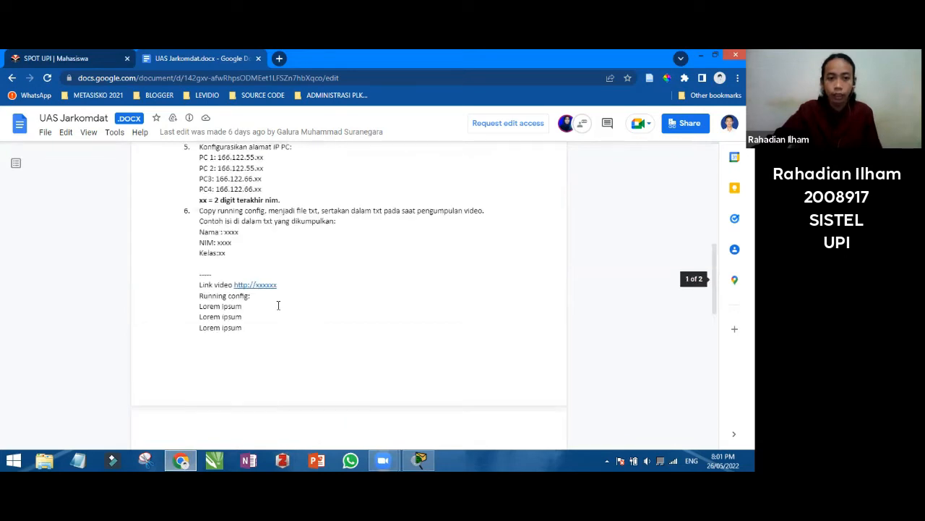
{"action": "scroll", "coordinate": [278, 305], "scroll_direction": "up", "scroll_amount": 2}
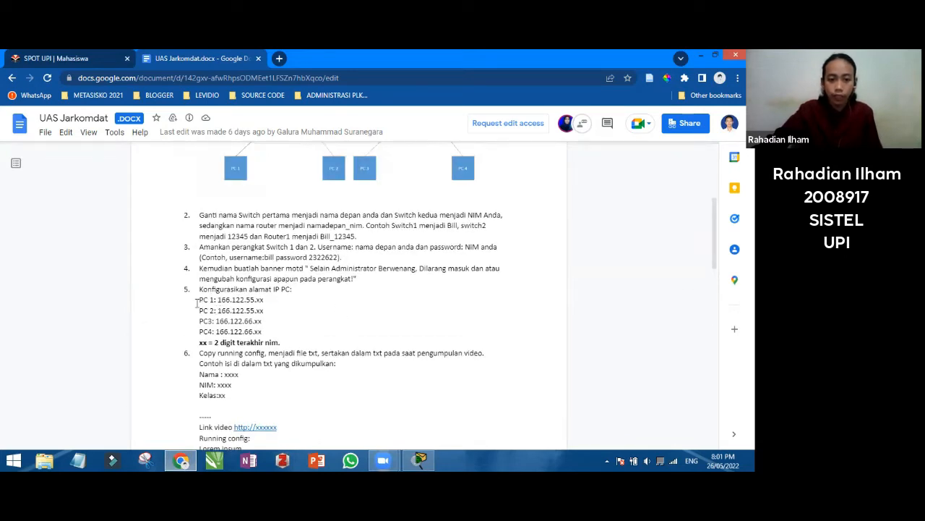
{"action": "left_click_drag", "start_coordinate": [198, 299], "coordinate": [267, 331]}
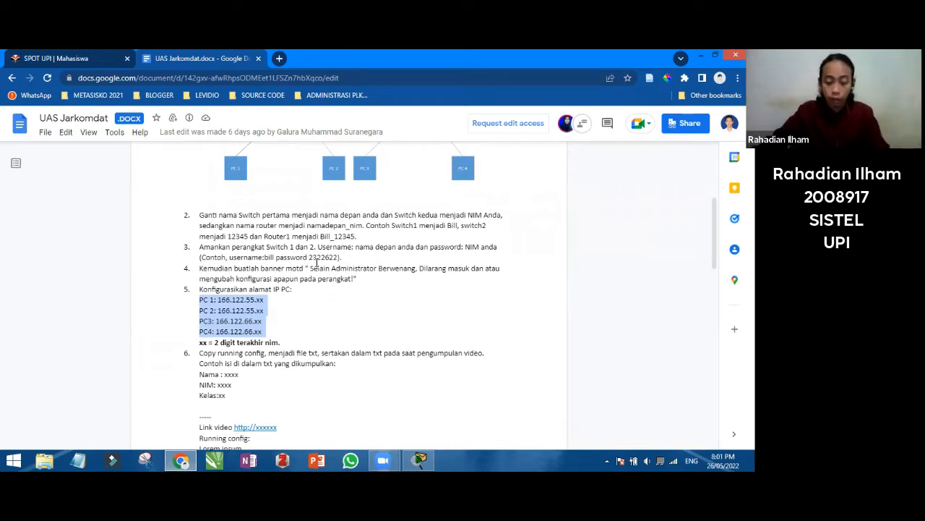
Leave the Google Docs exam sheet and bring up the empty Packet Tracer logical workspace
{"action": "scroll", "coordinate": [326, 267], "scroll_direction": "up", "scroll_amount": 3}
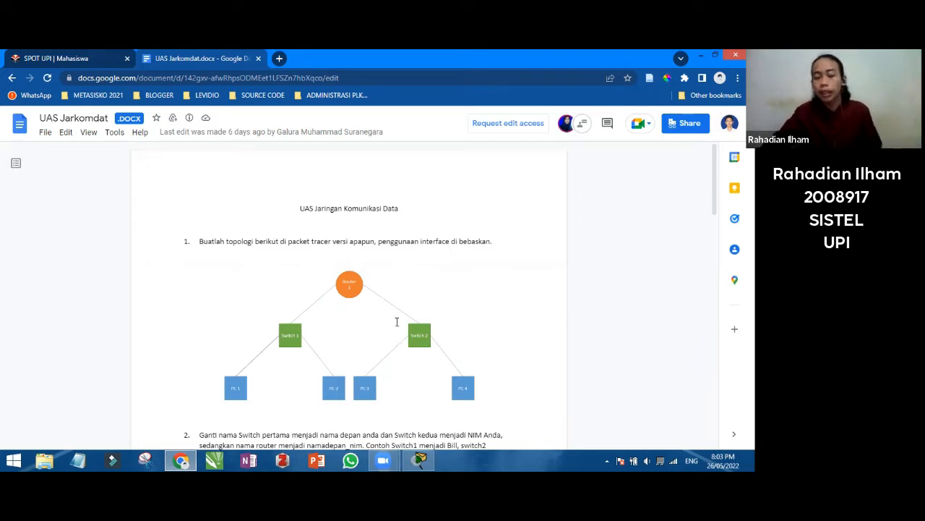
{"action": "left_click", "coordinate": [420, 460]}
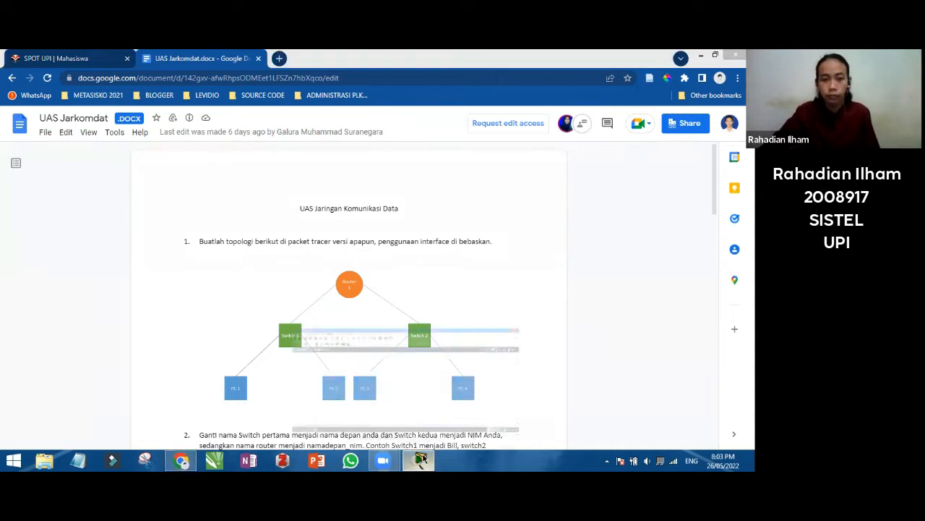
{"action": "left_click", "coordinate": [420, 459]}
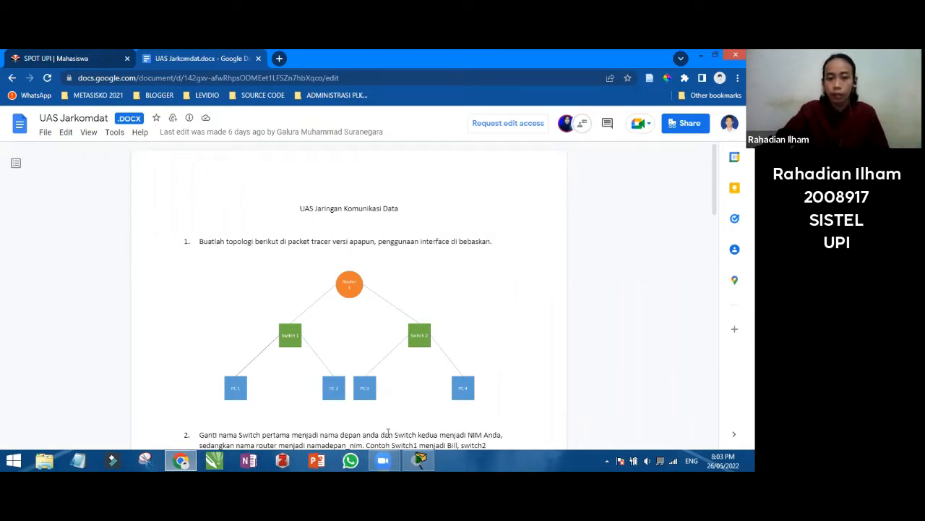
{"action": "left_click", "coordinate": [423, 458]}
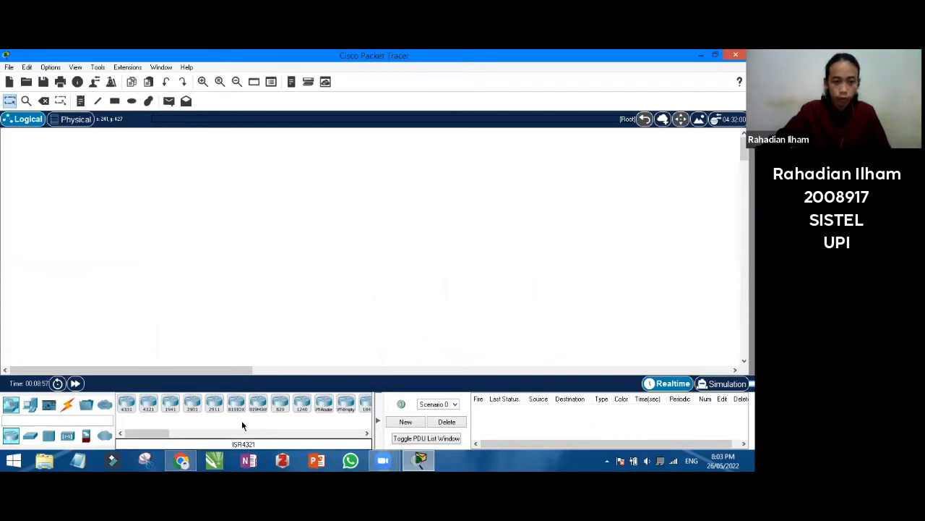
Place a Router-PT (Router0) at the top and two 2960 switches below it
{"action": "left_click", "coordinate": [324, 405]}
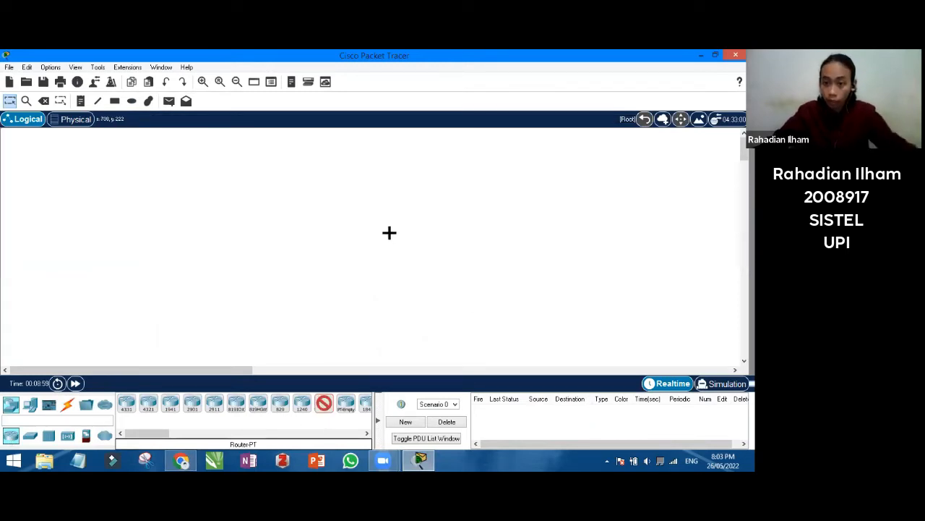
{"action": "left_click", "coordinate": [355, 140]}
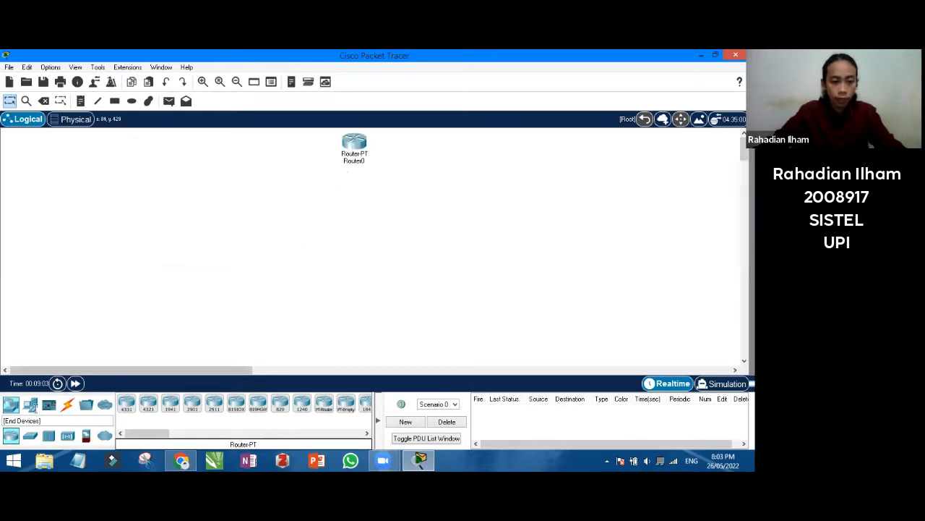
{"action": "left_click", "coordinate": [30, 435]}
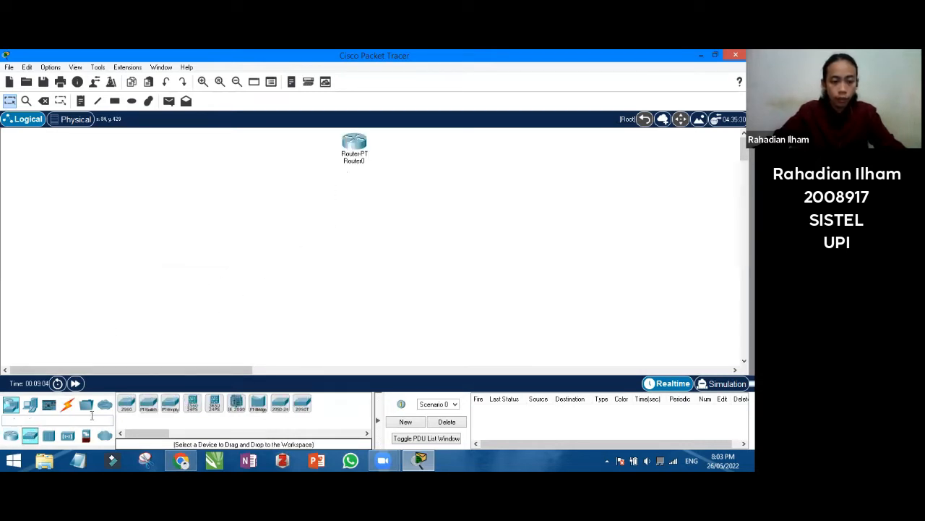
{"action": "left_click", "coordinate": [127, 403]}
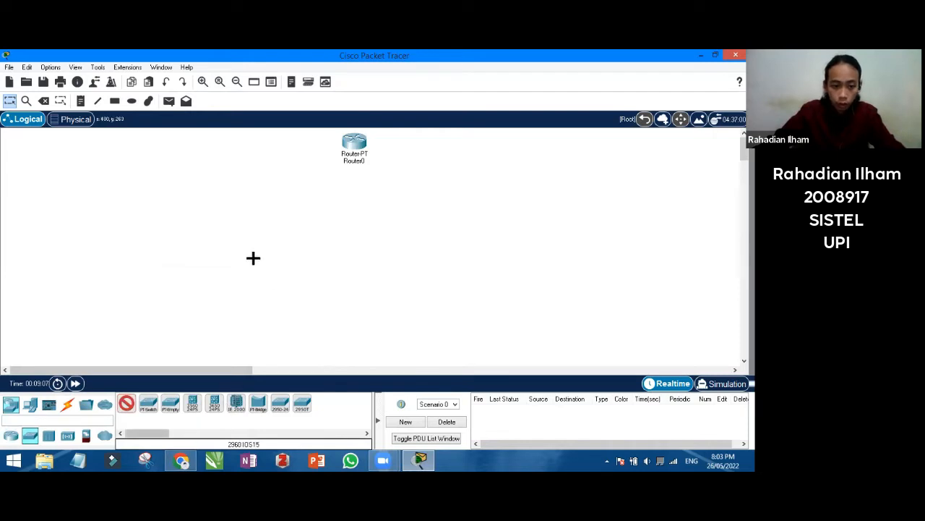
{"action": "left_click", "coordinate": [227, 203]}
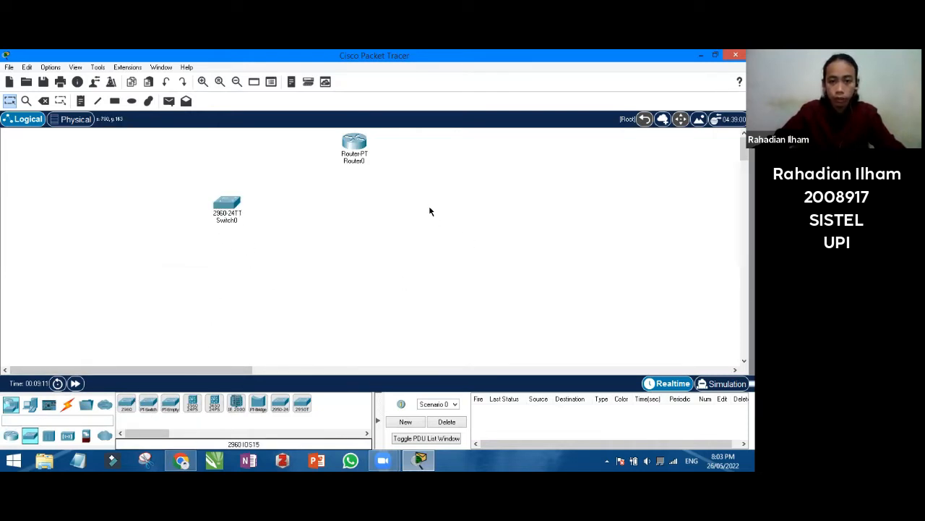
{"action": "left_click", "coordinate": [126, 403]}
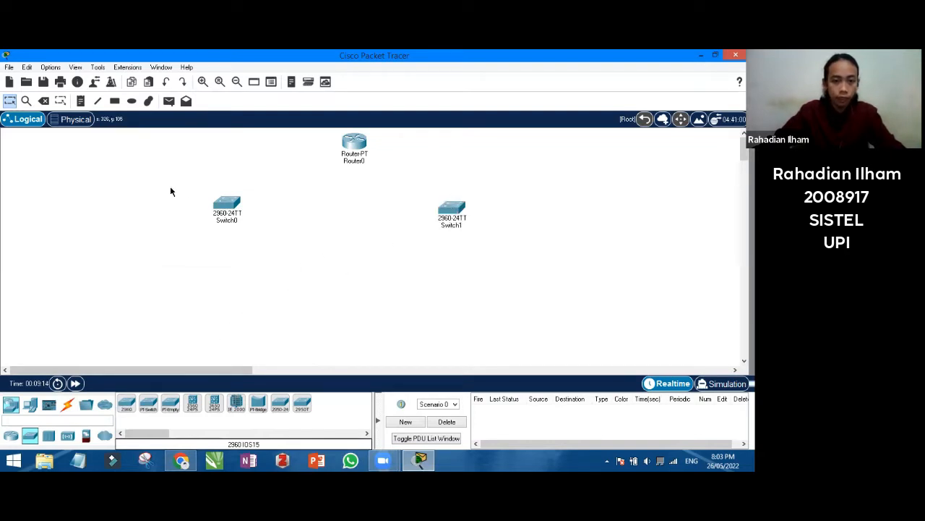
Place four generic PCs, PC0 to PC3, in a row beneath the switches
{"action": "left_click", "coordinate": [32, 403]}
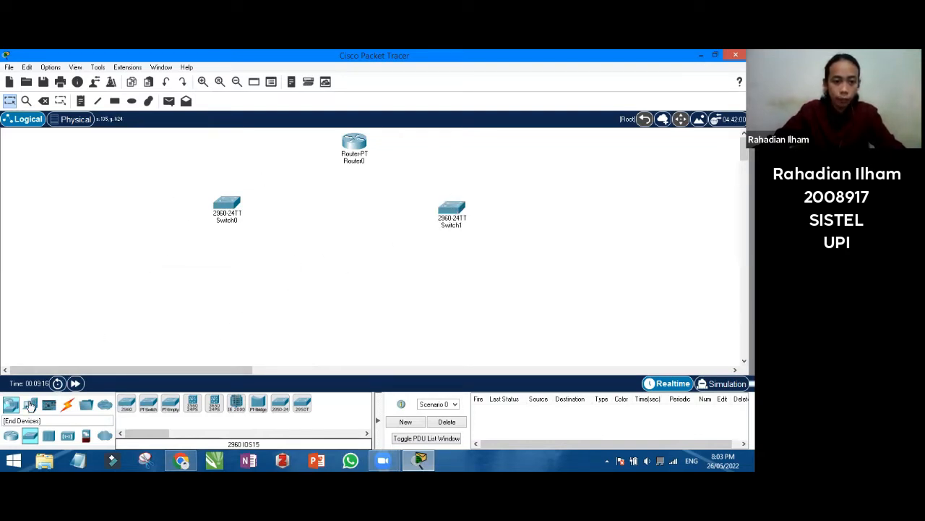
{"action": "left_click", "coordinate": [127, 402]}
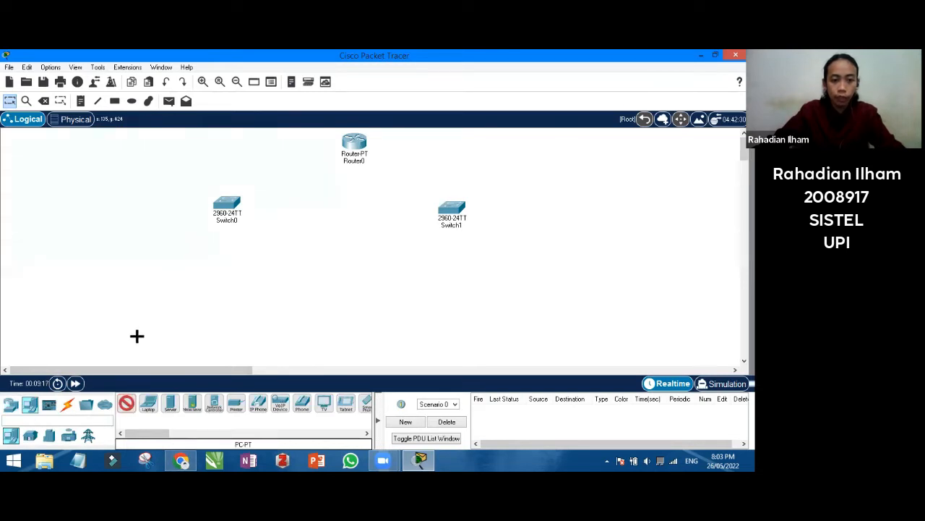
{"action": "left_click", "coordinate": [141, 295]}
{"action": "left_click", "coordinate": [271, 295]}
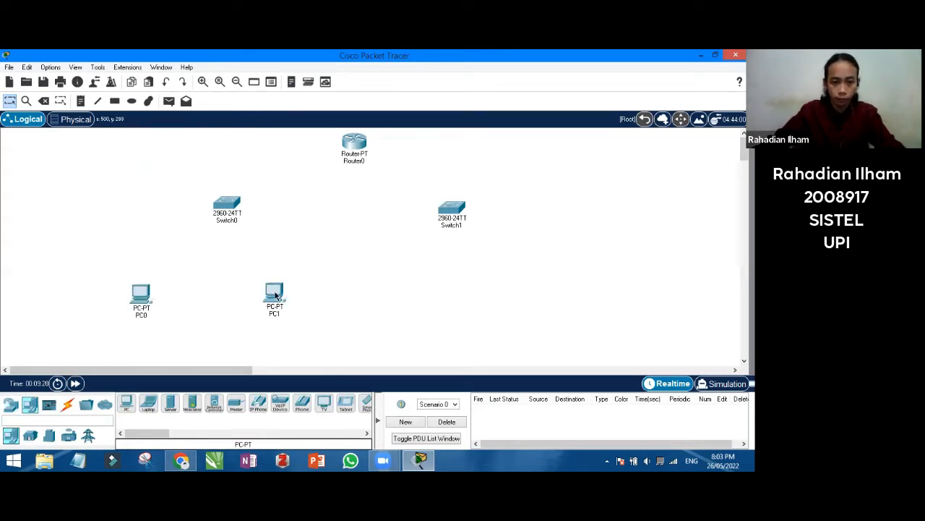
{"action": "left_click", "coordinate": [126, 403]}
{"action": "left_click", "coordinate": [382, 291]}
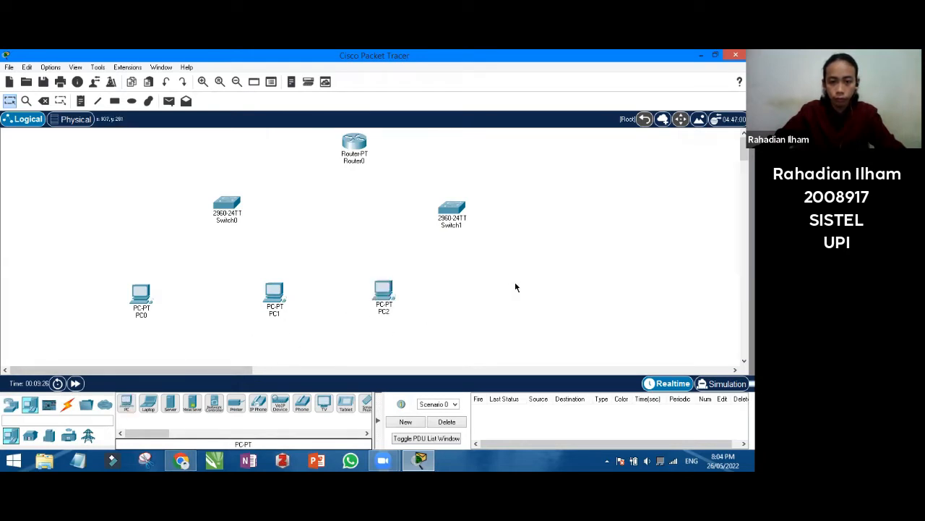
{"action": "left_click", "coordinate": [127, 403]}
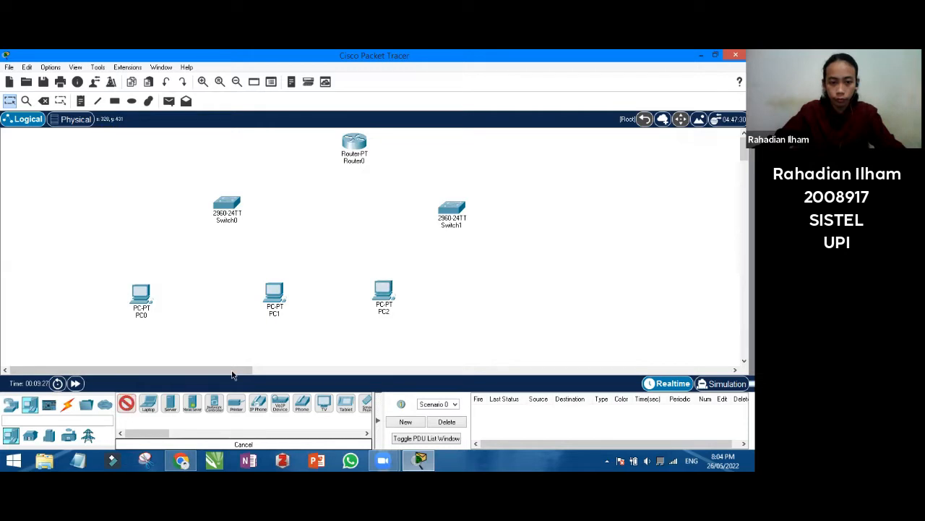
{"action": "left_click", "coordinate": [517, 291]}
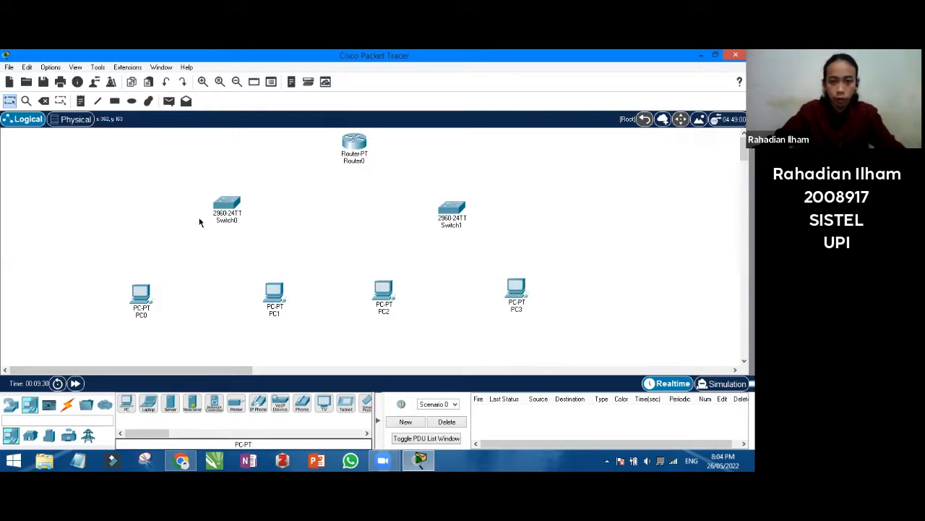
{"action": "left_click", "coordinate": [68, 408]}
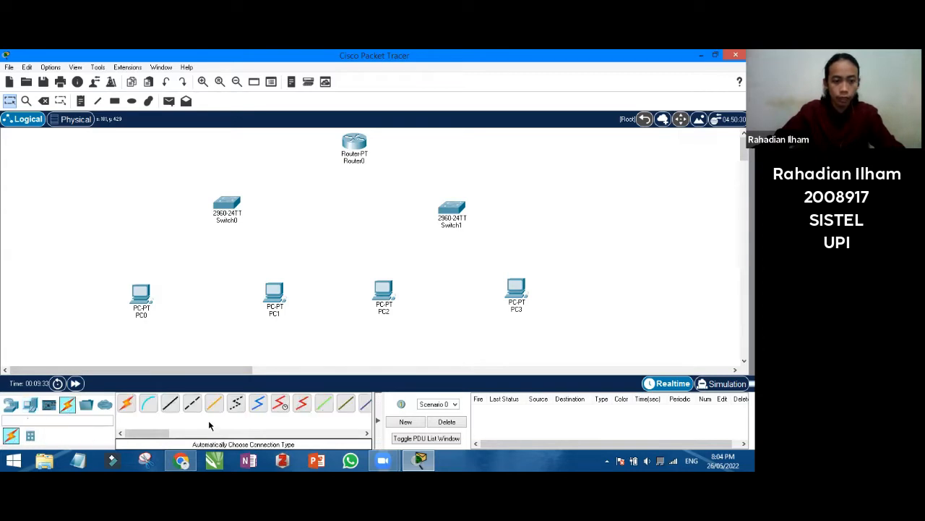
Cable Router0 Fa0/0 to Switch0 Gig0/1 and Router0 Fa1/0 to Switch1 Gig0/1
{"action": "left_click", "coordinate": [168, 405]}
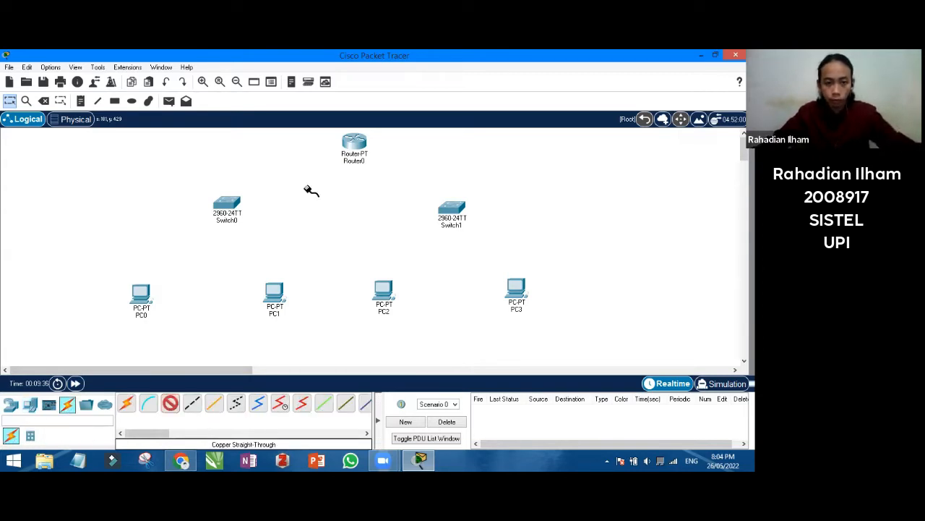
{"action": "left_click", "coordinate": [362, 161]}
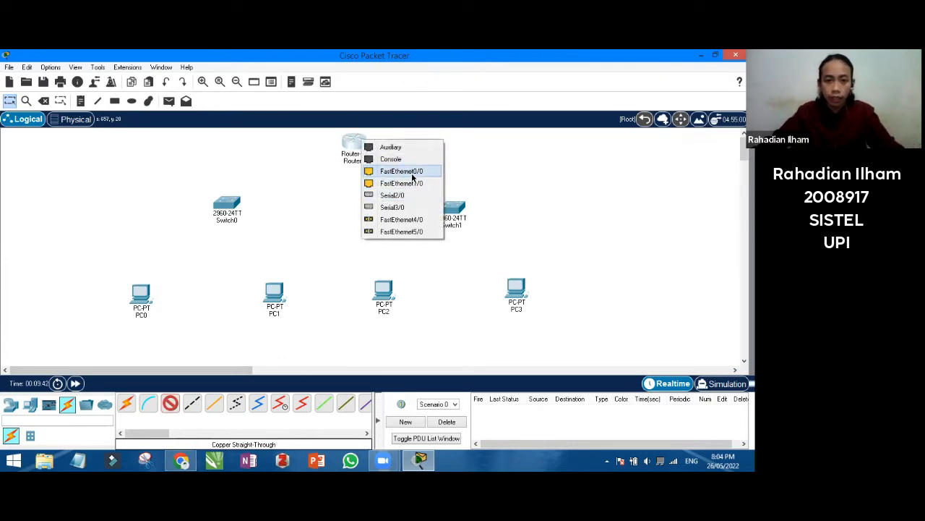
{"action": "left_click", "coordinate": [412, 174]}
{"action": "left_click", "coordinate": [226, 207]}
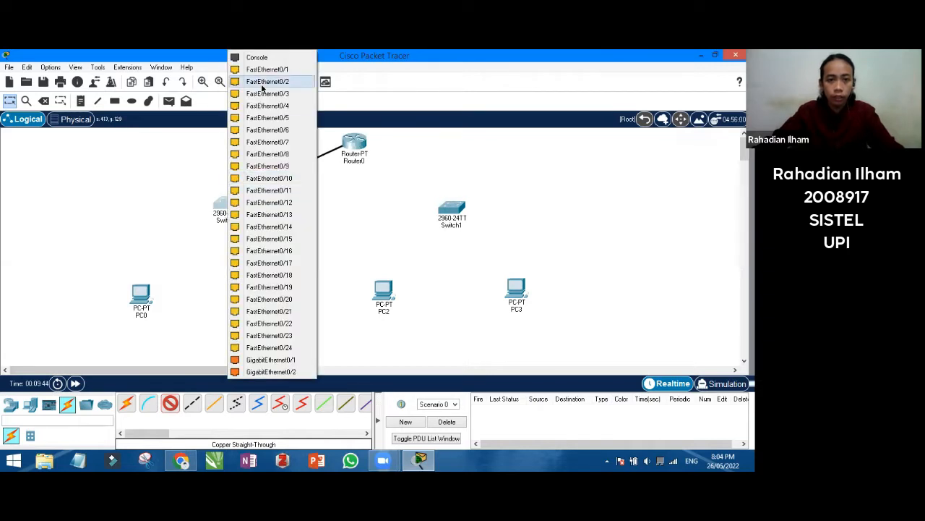
{"action": "left_click", "coordinate": [283, 360]}
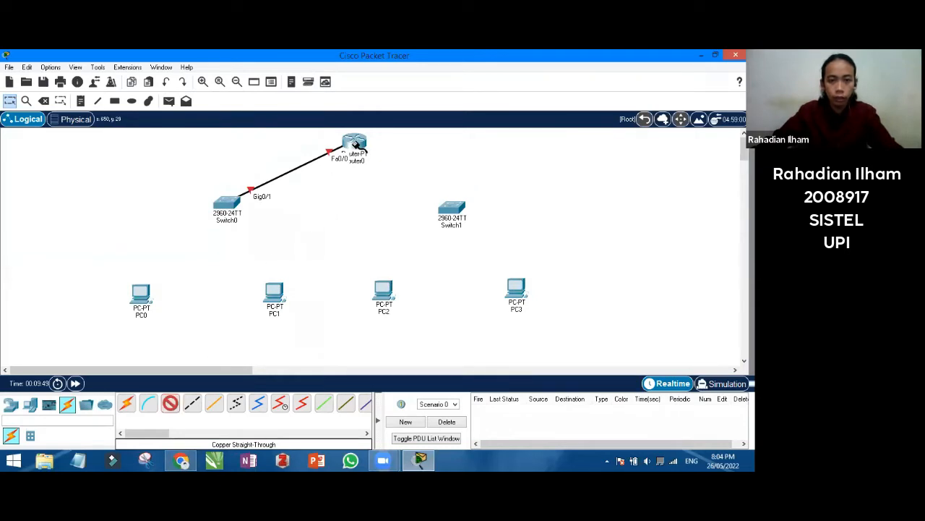
{"action": "left_click", "coordinate": [356, 145]}
{"action": "left_click", "coordinate": [381, 177]}
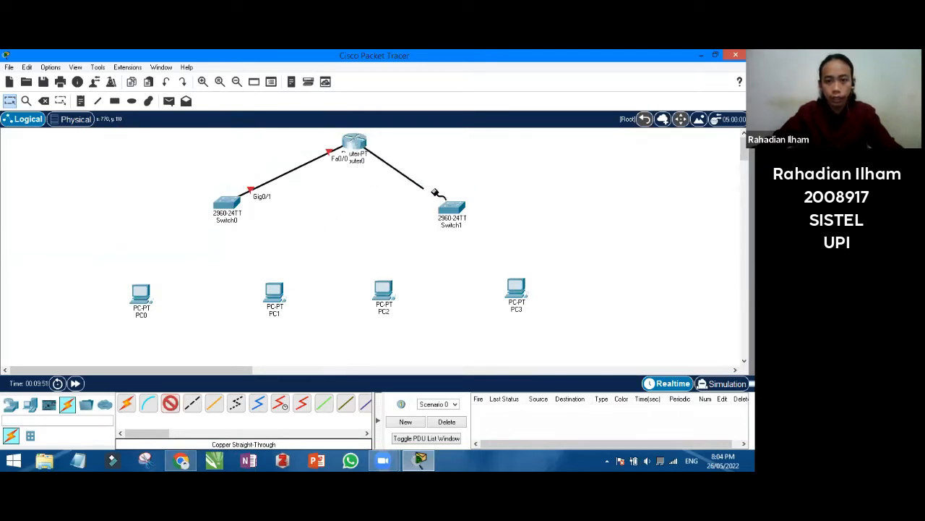
{"action": "left_click", "coordinate": [456, 206]}
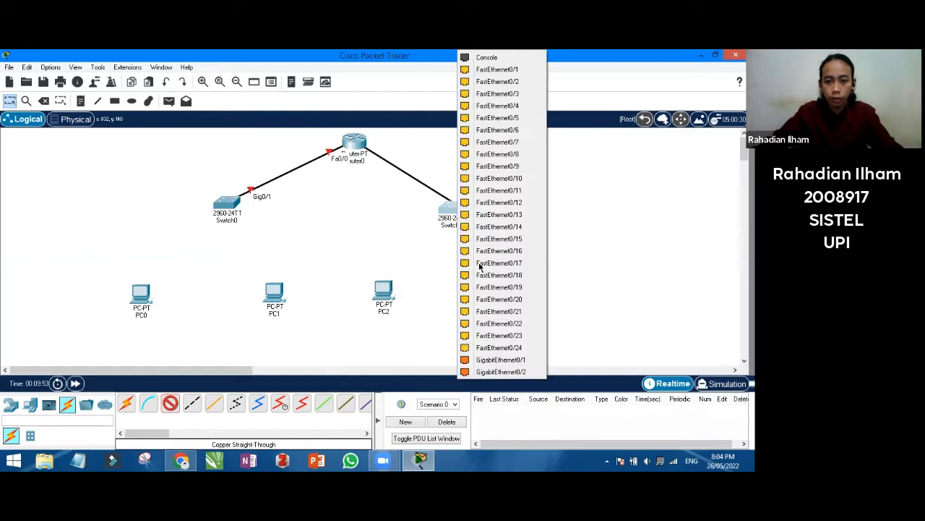
{"action": "left_click", "coordinate": [496, 364]}
Connect PC0 and PC1 to Switch0 ports Fa0/1 and Fa0/2 with straight-through cables
{"action": "left_click", "coordinate": [169, 403]}
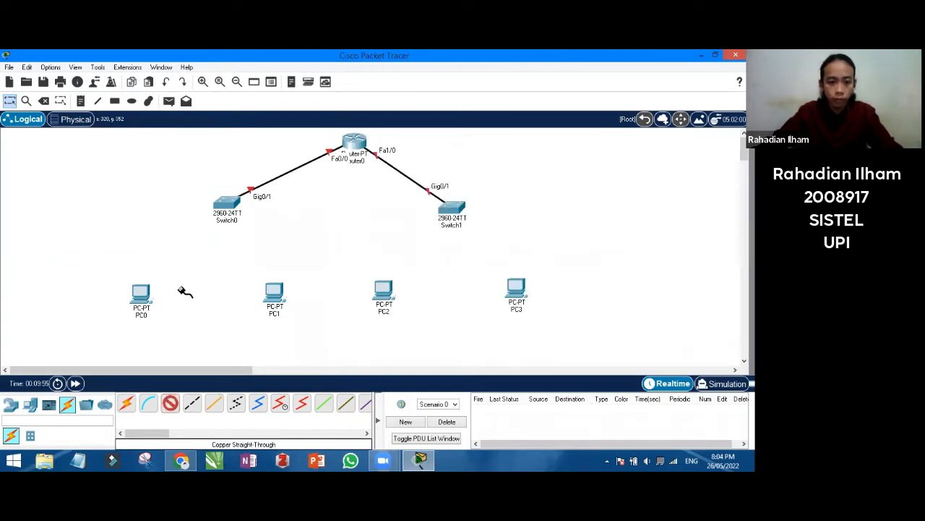
{"action": "left_click", "coordinate": [224, 201]}
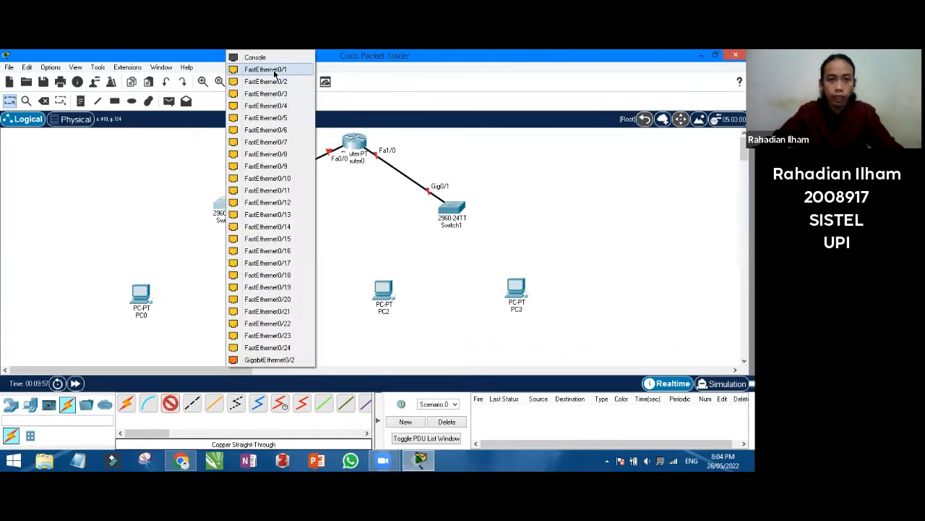
{"action": "left_click", "coordinate": [275, 70]}
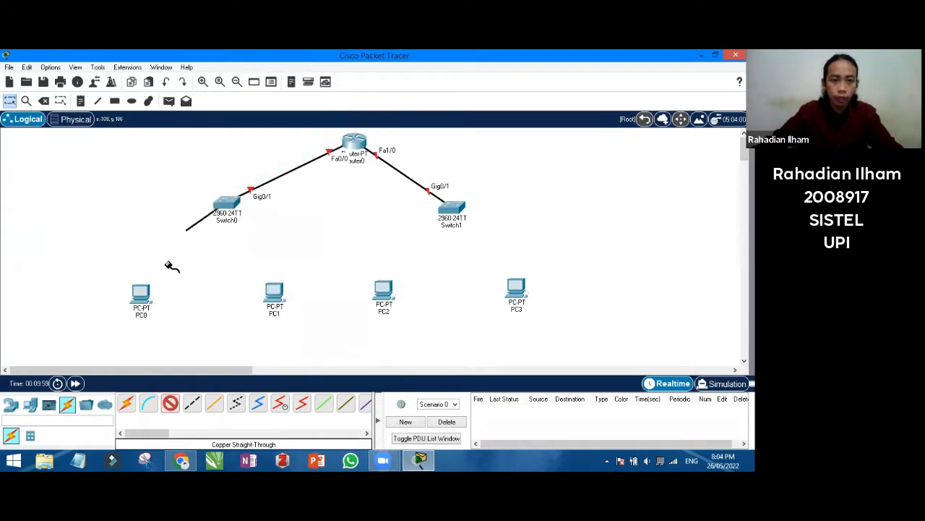
{"action": "left_click", "coordinate": [141, 292]}
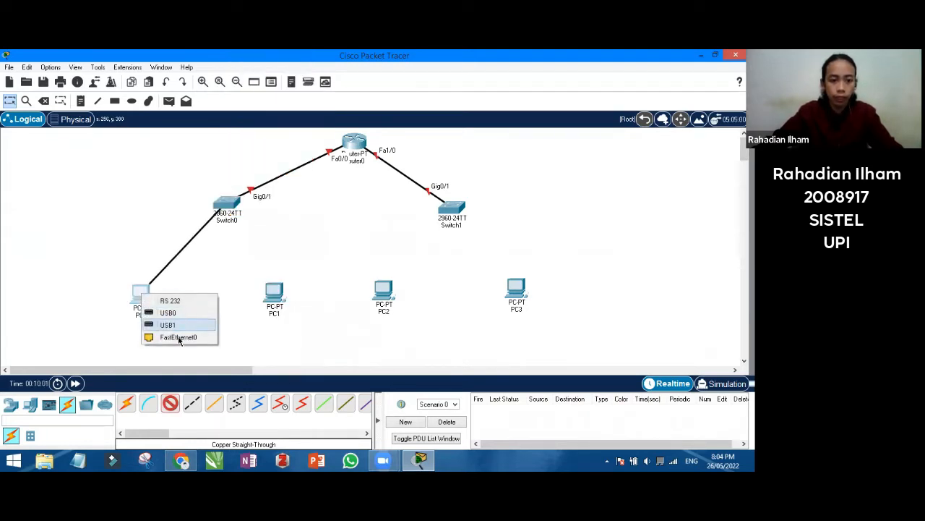
{"action": "left_click", "coordinate": [178, 337]}
{"action": "left_click", "coordinate": [171, 403]}
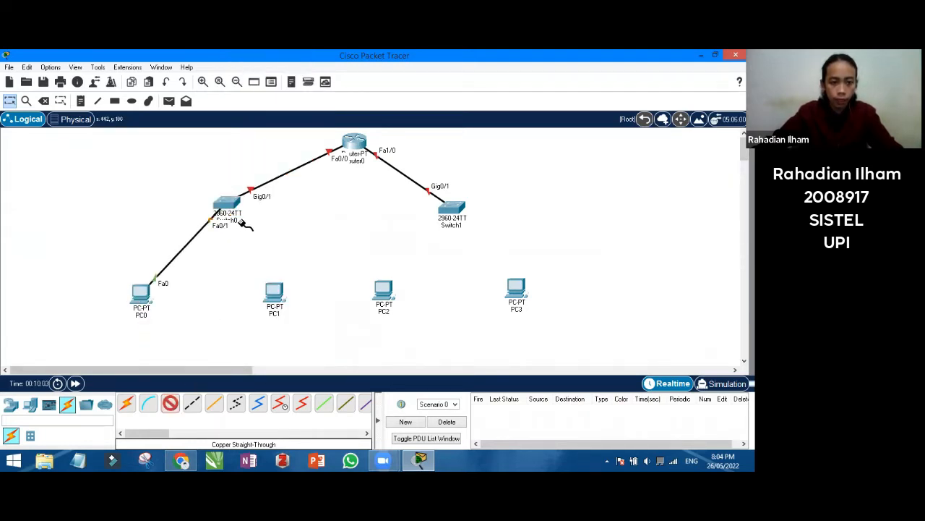
{"action": "left_click", "coordinate": [226, 204]}
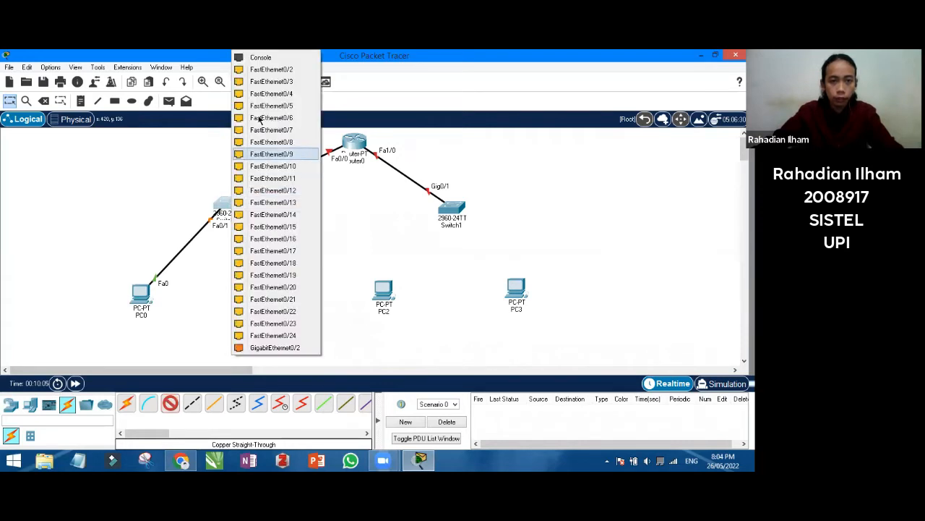
{"action": "left_click", "coordinate": [272, 70]}
{"action": "left_click", "coordinate": [275, 291]}
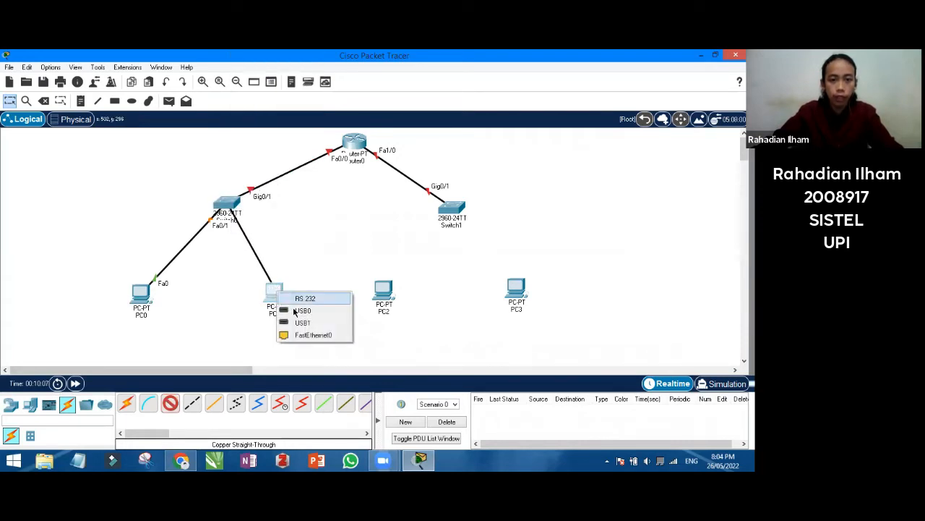
{"action": "left_click", "coordinate": [303, 336]}
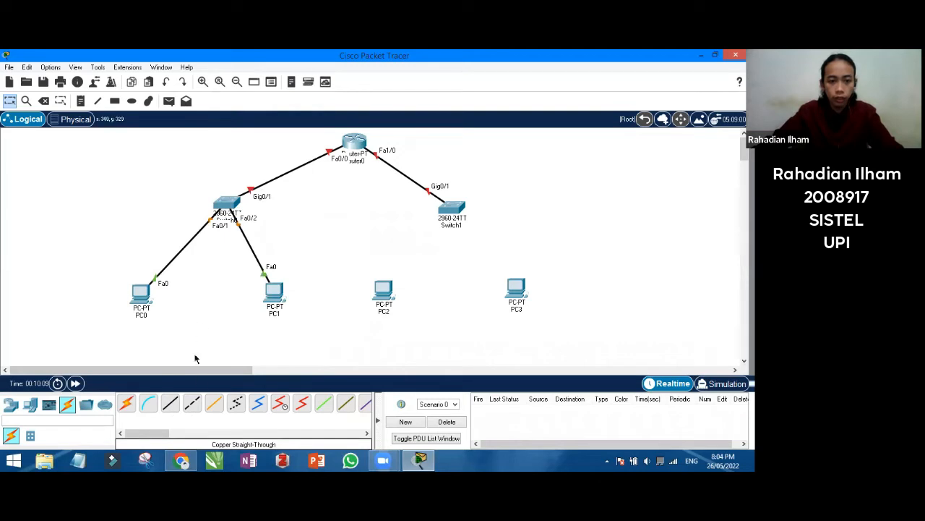
Connect PC2 and PC3 to Switch1 ports Fa0/1 and Fa0/2 with straight-through cables
{"action": "left_click", "coordinate": [171, 404]}
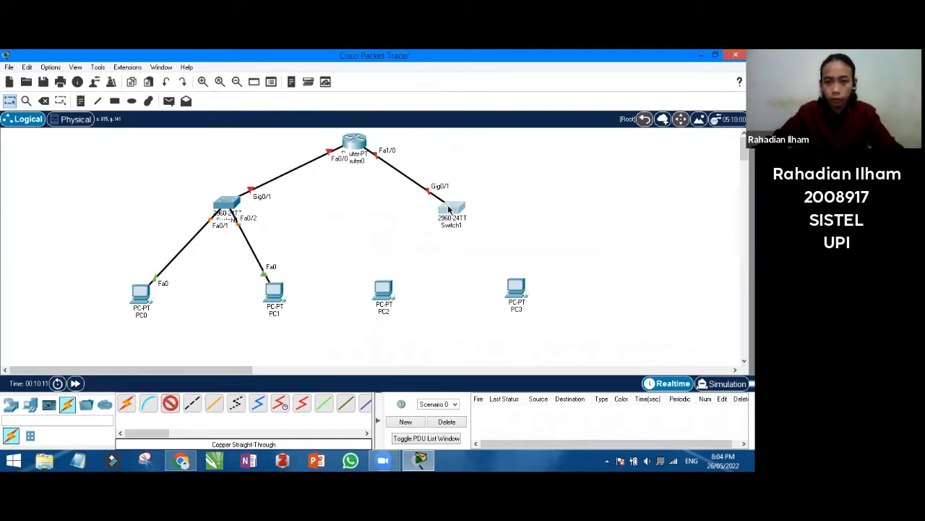
{"action": "left_click", "coordinate": [449, 207]}
{"action": "left_click", "coordinate": [497, 69]}
{"action": "left_click", "coordinate": [381, 292]}
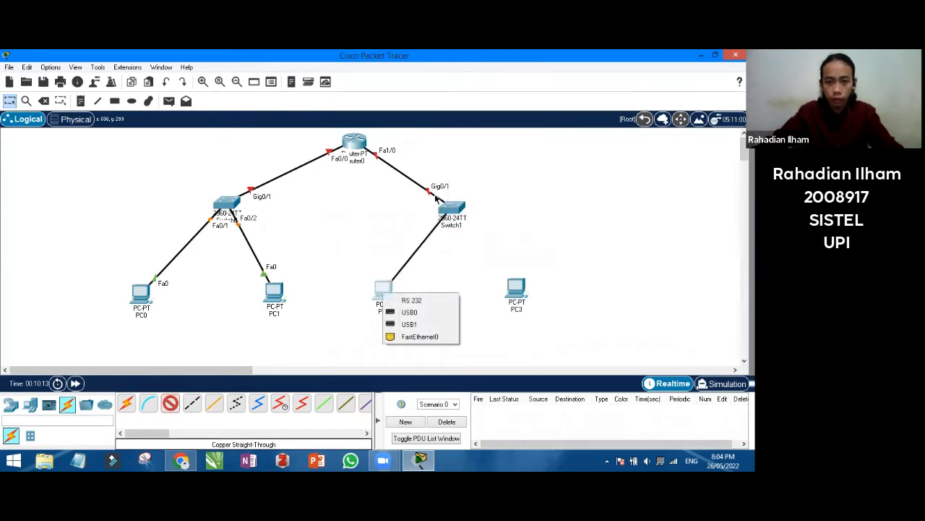
{"action": "left_click", "coordinate": [432, 337]}
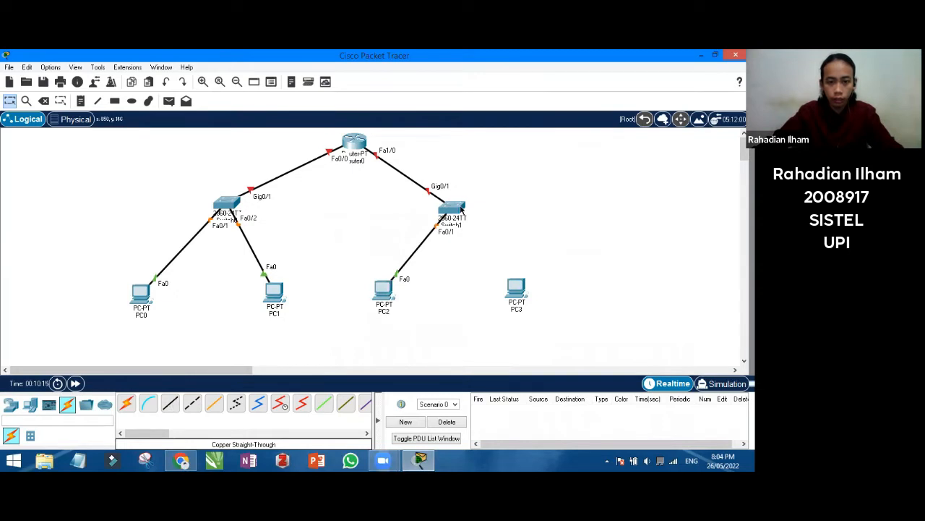
{"action": "left_click", "coordinate": [171, 403]}
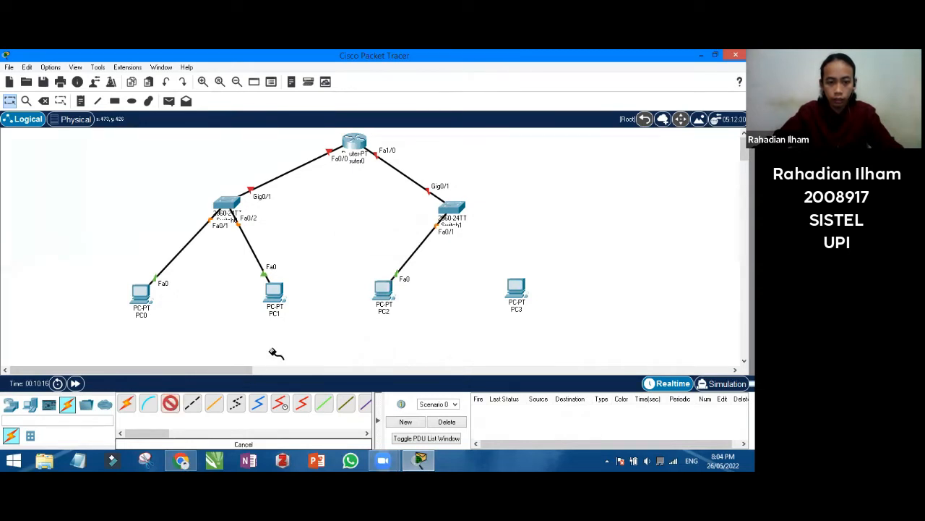
{"action": "left_click", "coordinate": [459, 212]}
{"action": "left_click", "coordinate": [500, 70]}
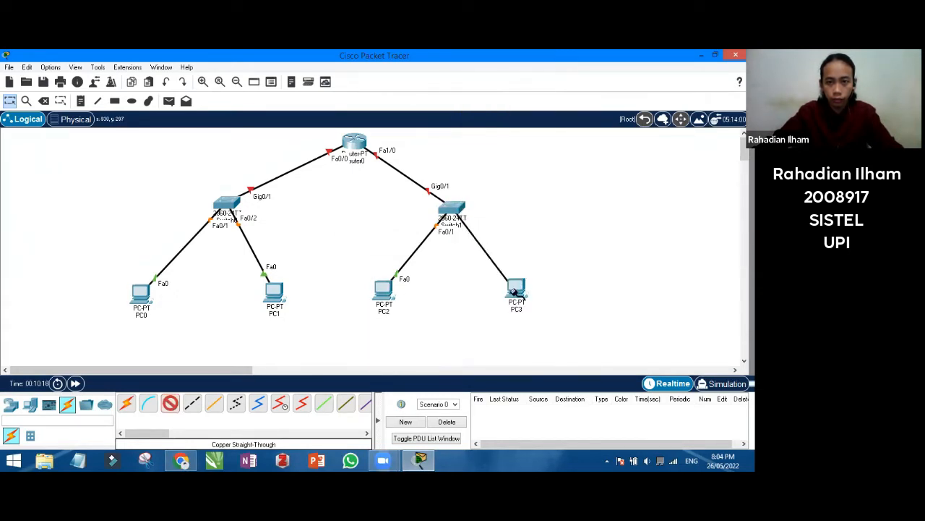
{"action": "left_click", "coordinate": [516, 289]}
{"action": "left_click", "coordinate": [553, 333]}
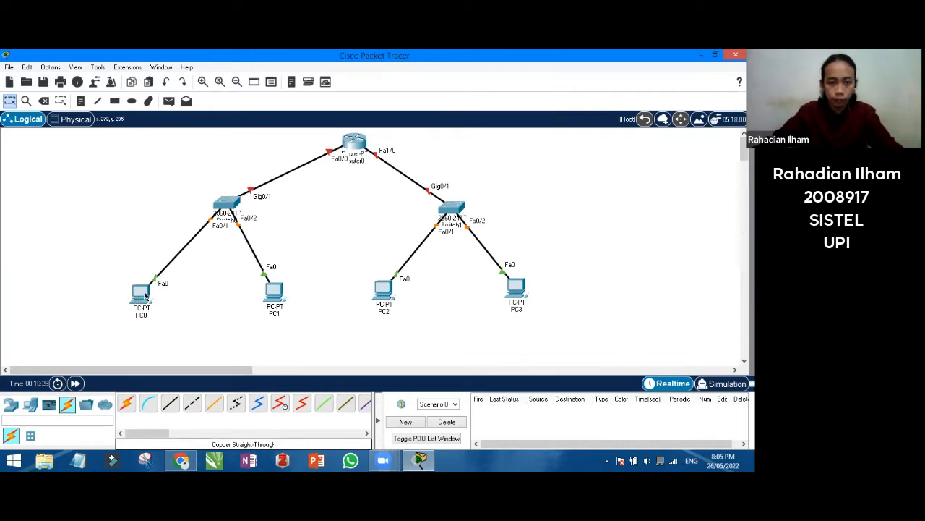
Move Router0 to the bottom centre and spread each switch's PCs above and beside it
{"action": "left_click_drag", "start_coordinate": [360, 146], "coordinate": [336, 308]}
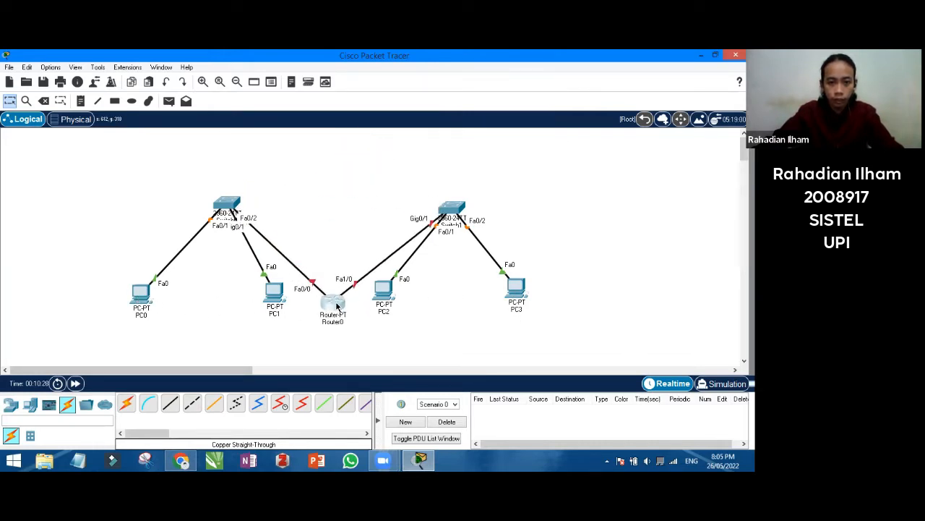
{"action": "left_click_drag", "start_coordinate": [139, 284], "coordinate": [162, 150]}
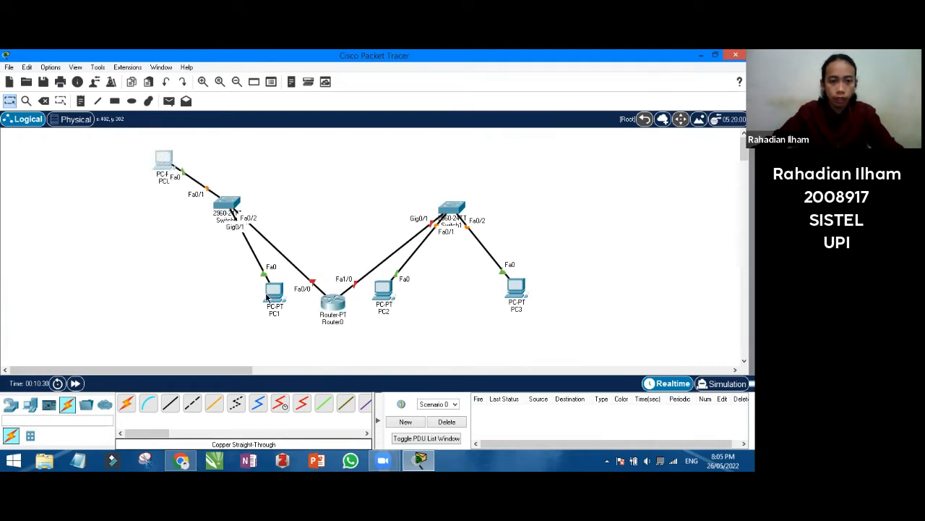
{"action": "left_click_drag", "start_coordinate": [266, 297], "coordinate": [120, 226]}
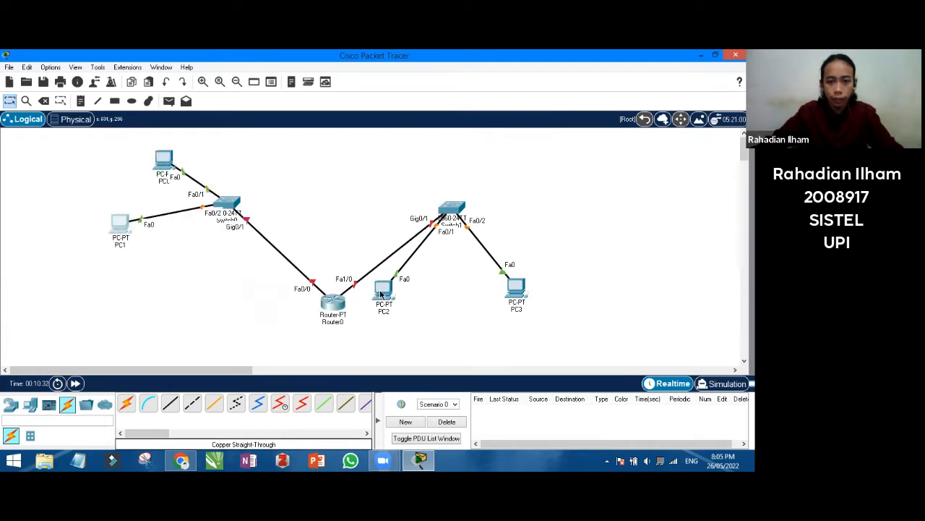
{"action": "left_click_drag", "start_coordinate": [380, 291], "coordinate": [496, 150]}
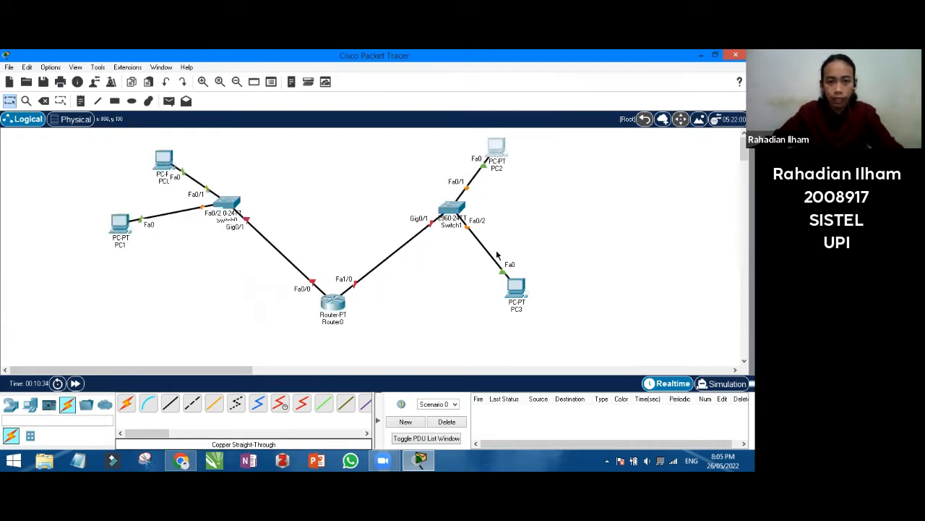
{"action": "left_click_drag", "start_coordinate": [518, 288], "coordinate": [542, 244]}
{"action": "left_click_drag", "start_coordinate": [452, 210], "coordinate": [442, 251]}
{"action": "left_click_drag", "start_coordinate": [225, 206], "coordinate": [203, 267]}
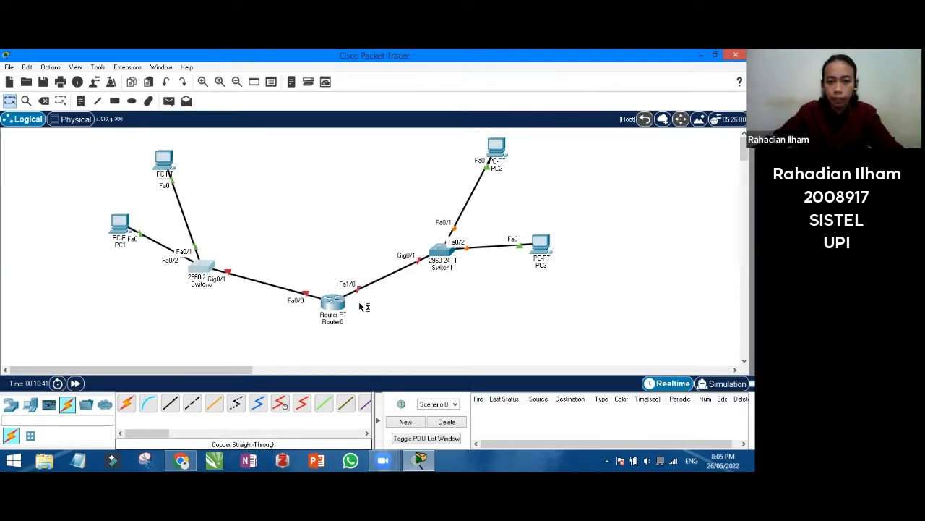
{"action": "left_click_drag", "start_coordinate": [208, 269], "coordinate": [263, 258]}
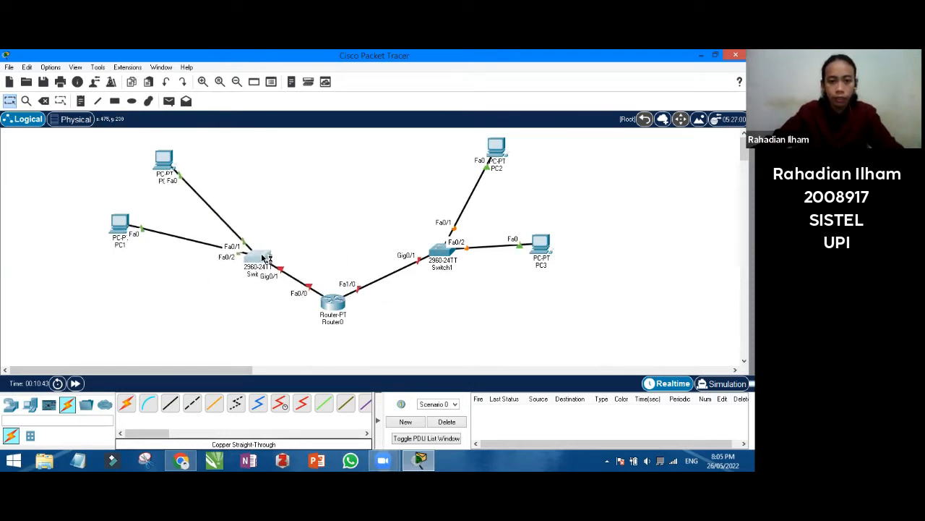
{"action": "left_click_drag", "start_coordinate": [440, 254], "coordinate": [431, 250]}
{"action": "left_click_drag", "start_coordinate": [167, 160], "coordinate": [203, 153]}
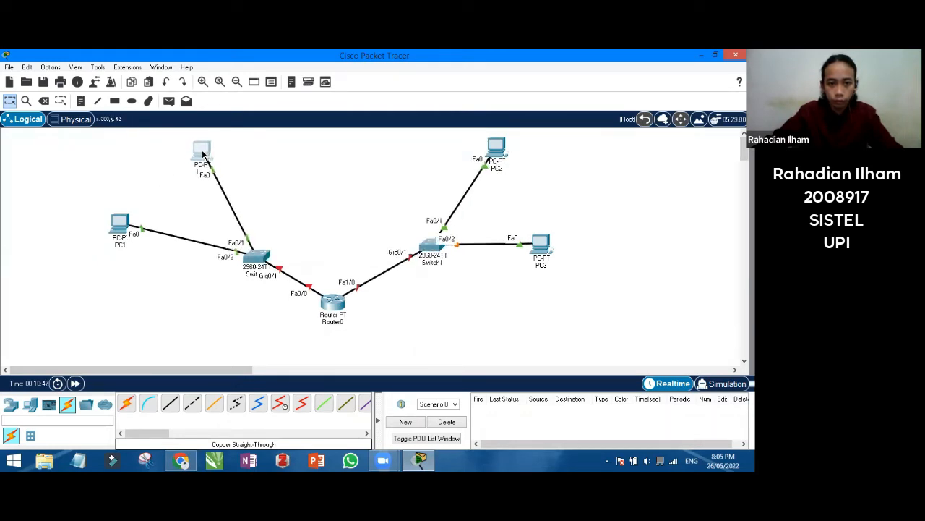
{"action": "left_click", "coordinate": [511, 308]}
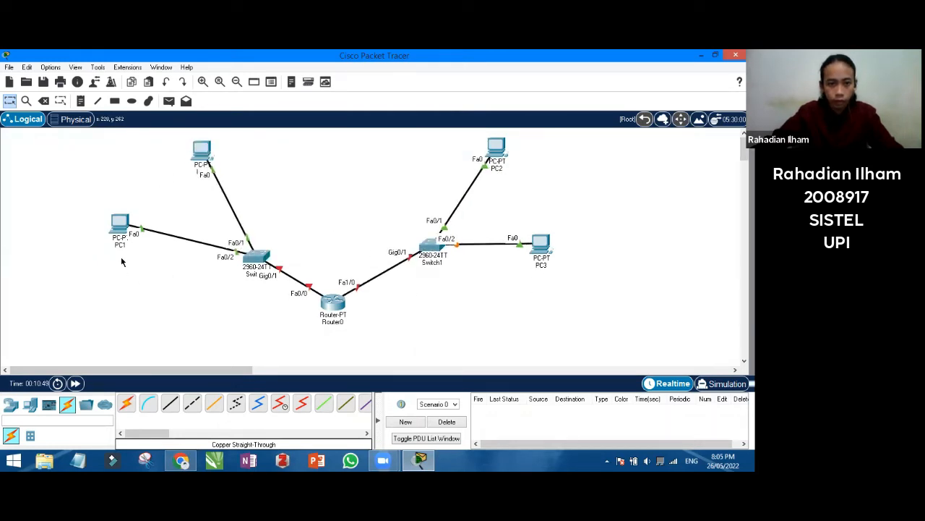
Rename the right switch's PCs from PC3 and PC2 to PC 4 and PC 3
{"action": "left_click", "coordinate": [545, 266]}
{"action": "key", "text": "BackSpace"}
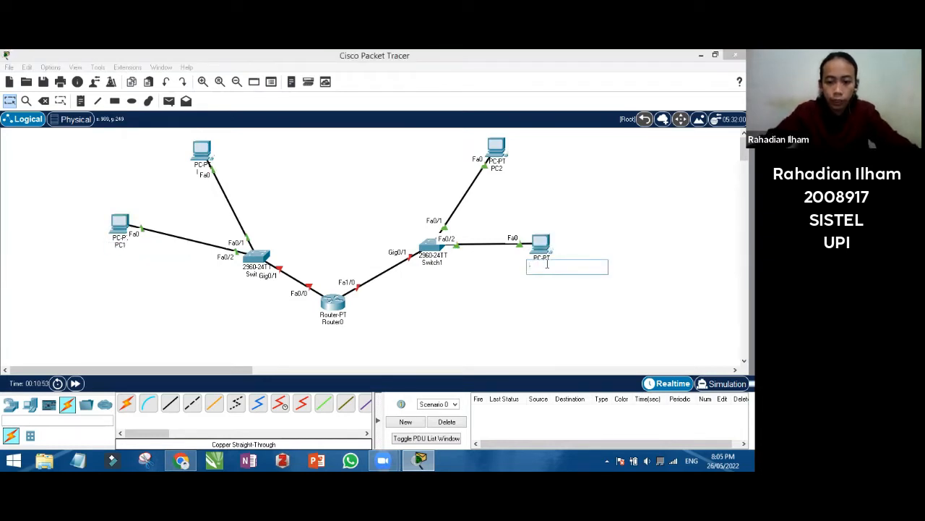
{"action": "type", "text": "PC-4"}
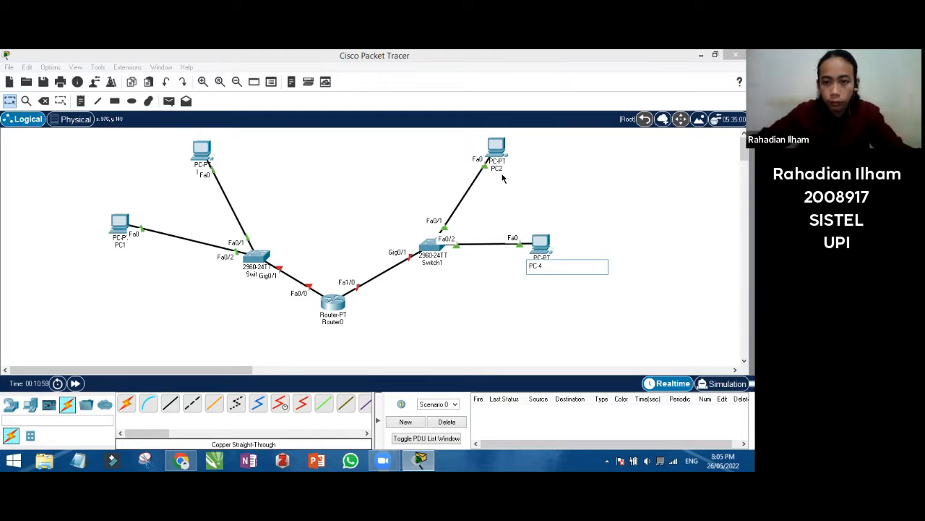
{"action": "left_click", "coordinate": [503, 176]}
{"action": "left_click", "coordinate": [499, 168]}
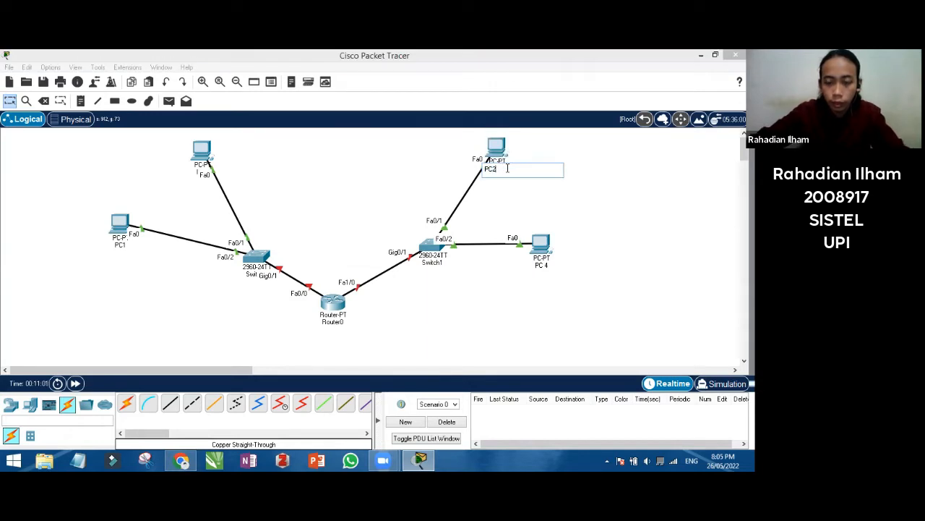
{"action": "key", "text": "BackSpace"}
{"action": "type", "text": "3"}
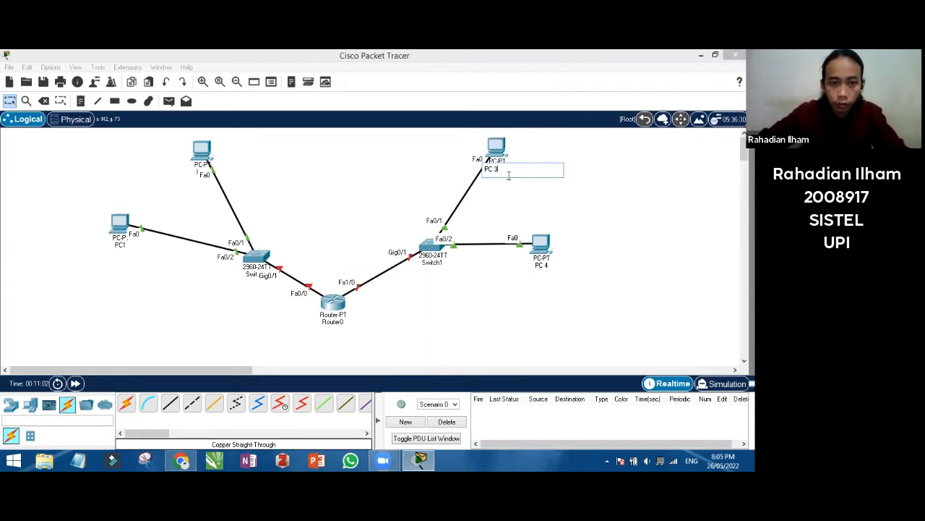
{"action": "left_click", "coordinate": [297, 186]}
Rename the left switch's PCs from PC0 and PC1 to PC 2 and PC 1
{"action": "left_click_drag", "start_coordinate": [203, 153], "coordinate": [336, 161]}
{"action": "left_click", "coordinate": [335, 174]}
{"action": "key", "text": "BackSpace"}
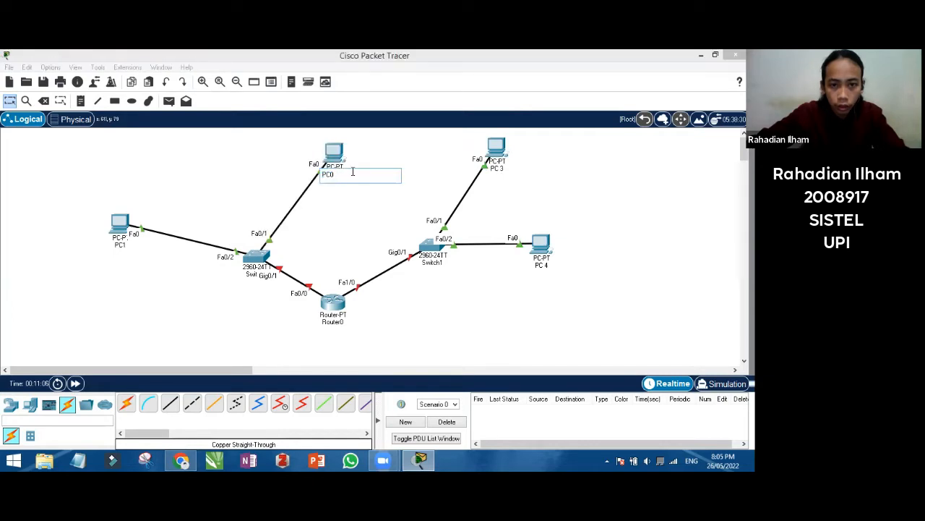
{"action": "type", "text": "2"}
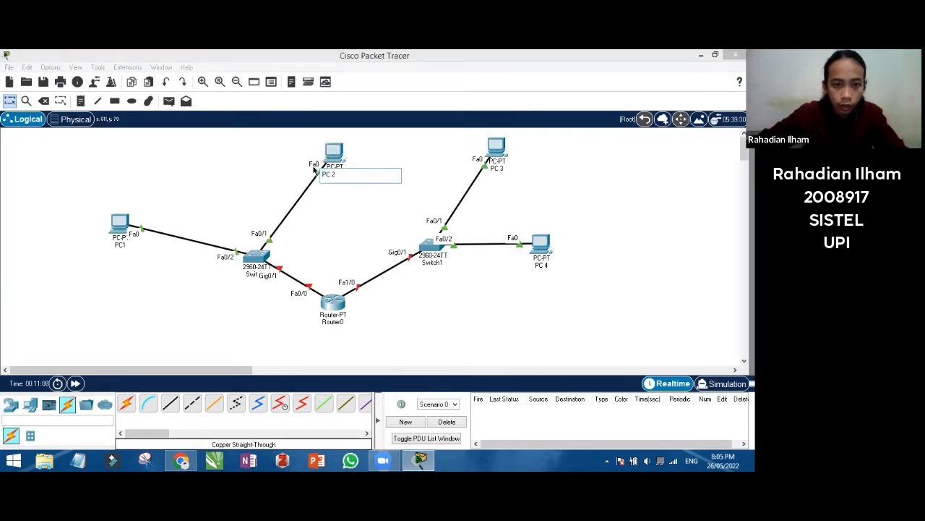
{"action": "left_click", "coordinate": [124, 246]}
{"action": "type", "text": "PC 1"}
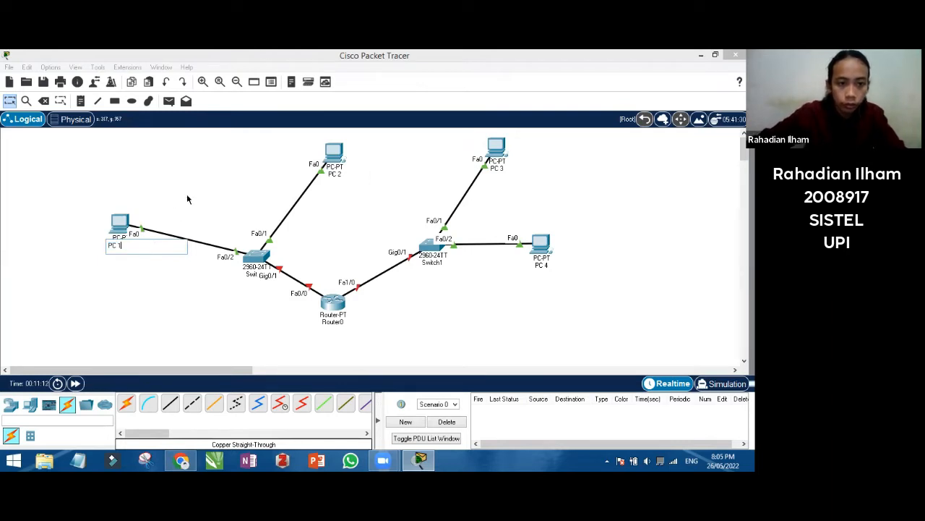
{"action": "left_click", "coordinate": [120, 220]}
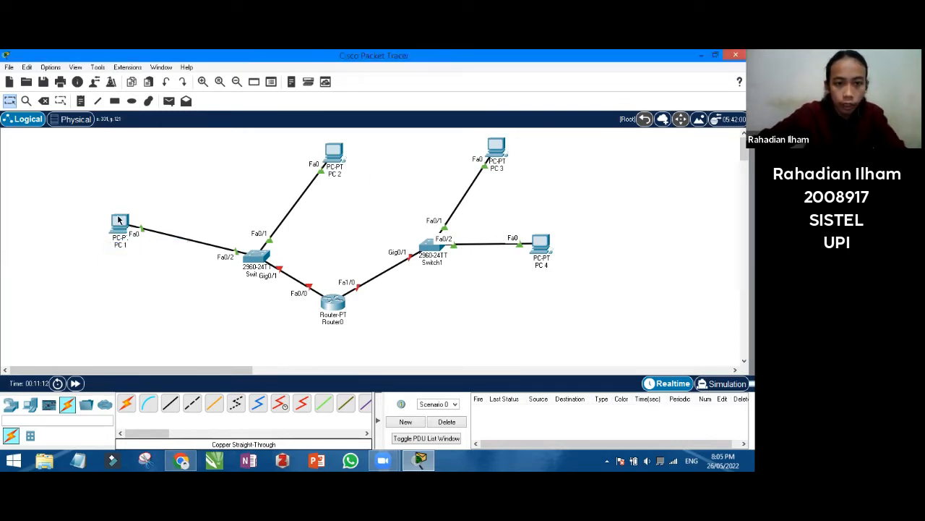
Rearrange PC 1 and PC 2 around the left switch
{"action": "left_click_drag", "start_coordinate": [336, 159], "coordinate": [151, 266]}
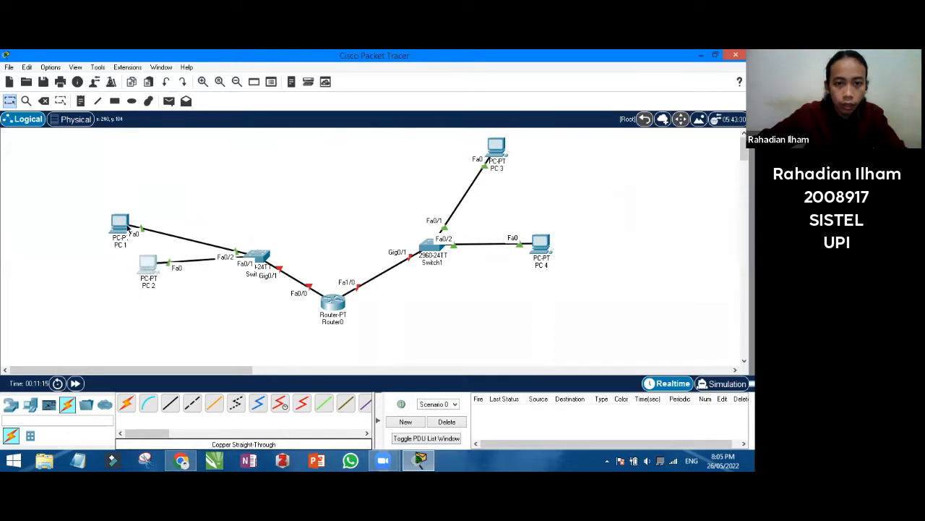
{"action": "left_click_drag", "start_coordinate": [125, 226], "coordinate": [253, 154]}
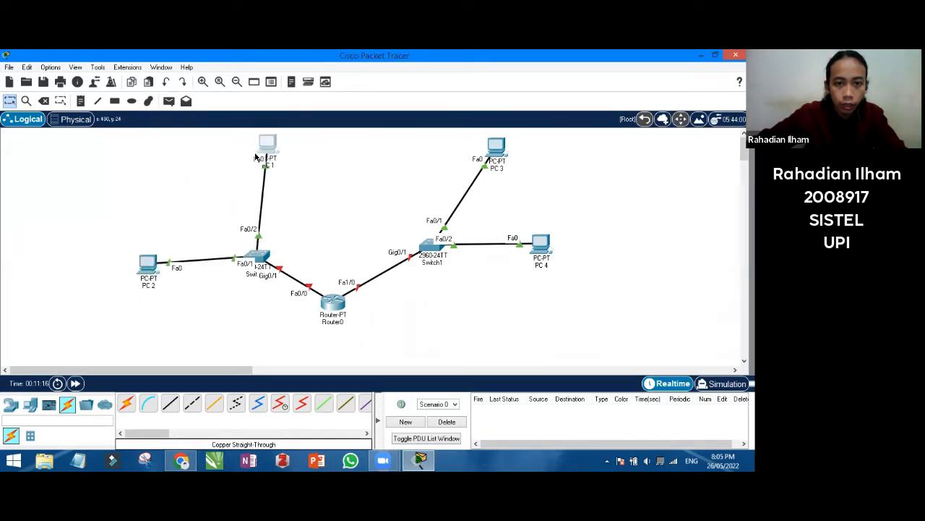
{"action": "left_click_drag", "start_coordinate": [153, 256], "coordinate": [140, 226]}
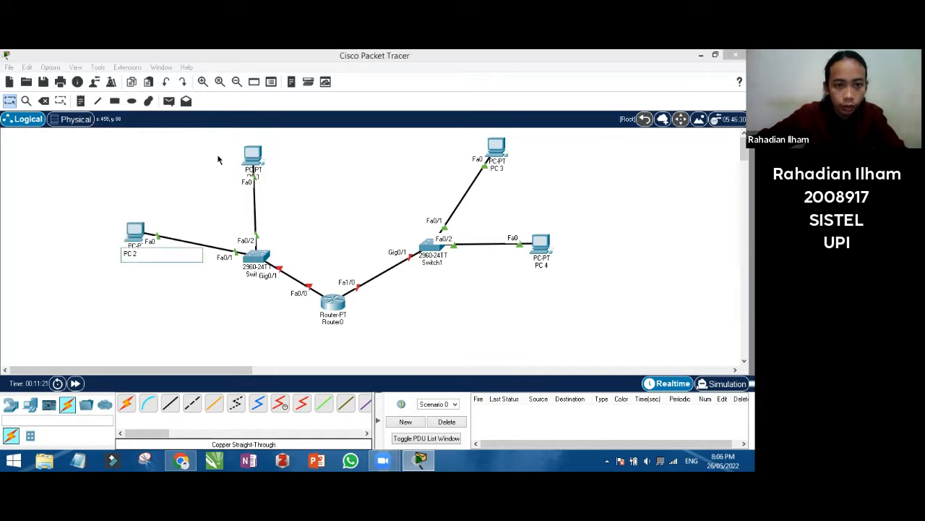
{"action": "left_click_drag", "start_coordinate": [253, 153], "coordinate": [216, 153]}
{"action": "left_click", "coordinate": [149, 253]}
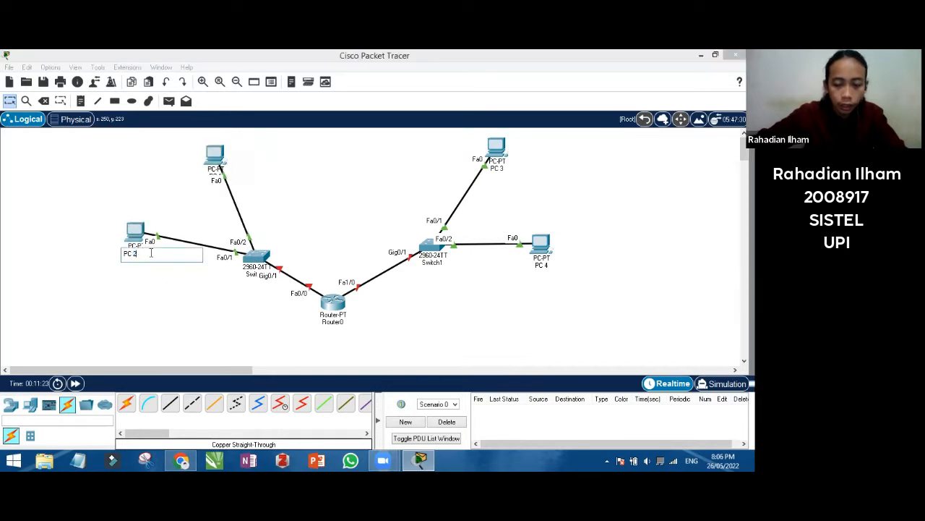
{"action": "left_click", "coordinate": [220, 158]}
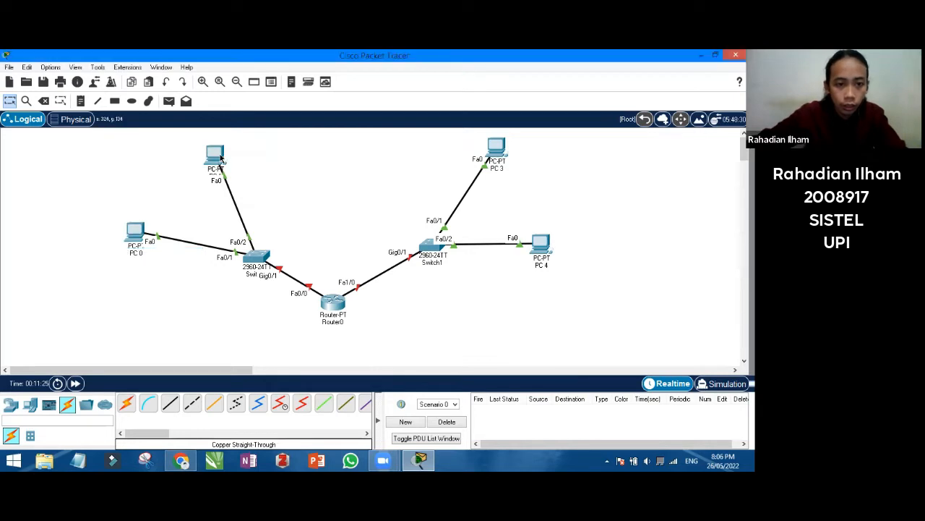
{"action": "left_click_drag", "start_coordinate": [139, 174], "coordinate": [133, 183]}
{"action": "left_click_drag", "start_coordinate": [244, 139], "coordinate": [386, 181]}
Correct the left PCs' labels to PC 1 and PC 2, then nudge the switch and Router0 into place
{"action": "double_click", "coordinate": [387, 204]}
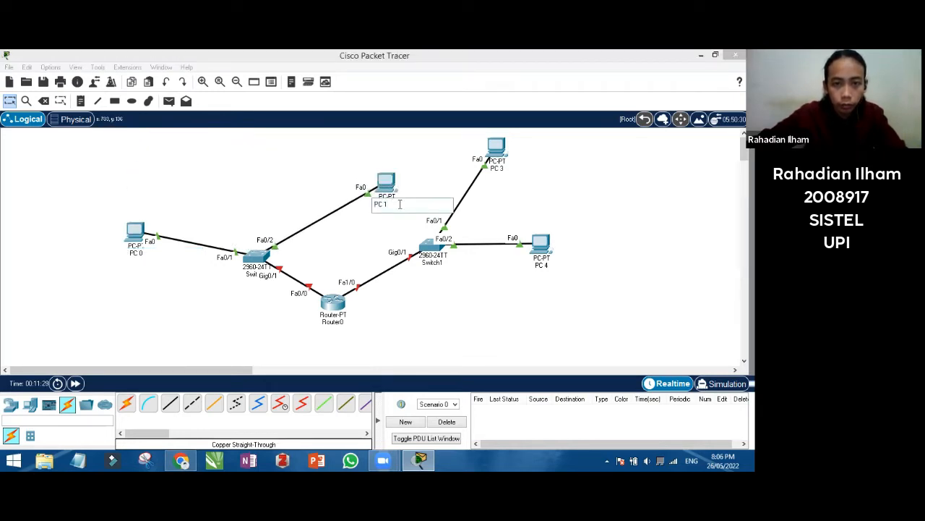
{"action": "type", "text": "2"}
{"action": "left_click", "coordinate": [145, 265]}
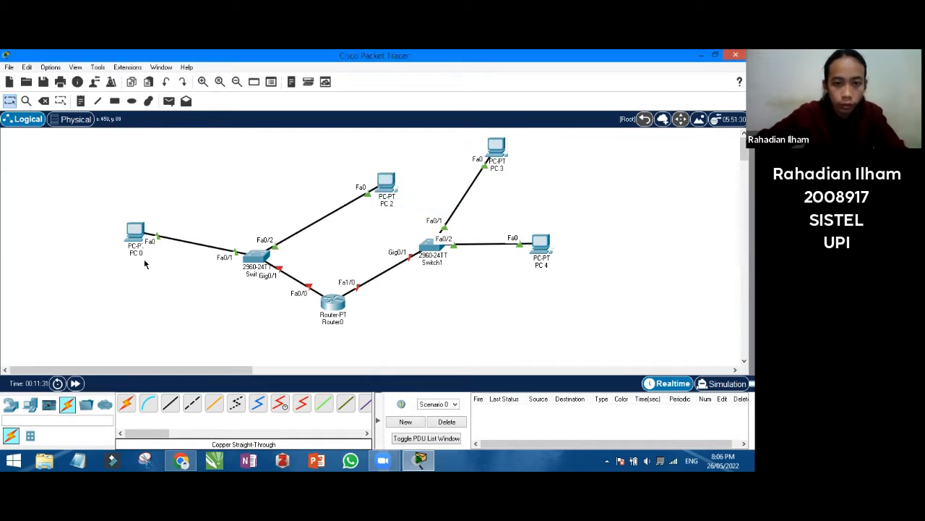
{"action": "left_click", "coordinate": [144, 251]}
{"action": "type", "text": "1"}
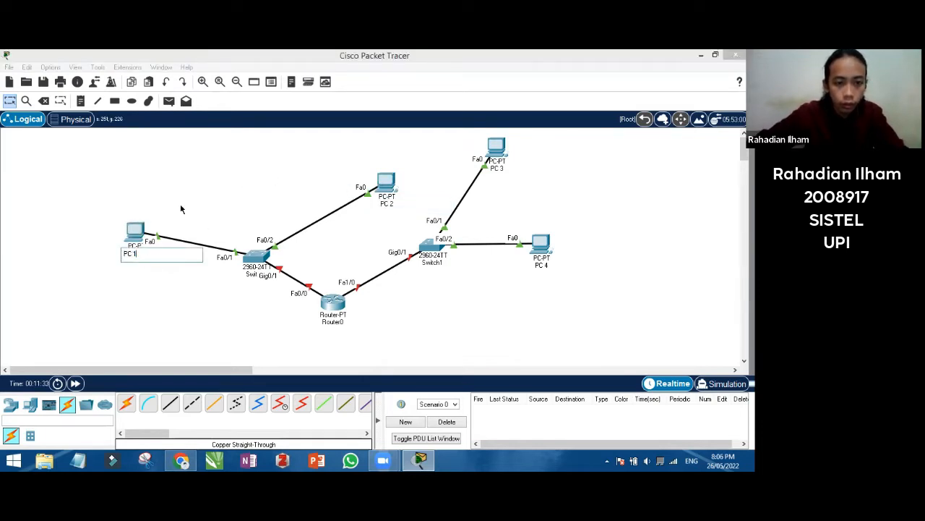
{"action": "left_click", "coordinate": [418, 190]}
{"action": "left_click_drag", "start_coordinate": [386, 181], "coordinate": [186, 154]}
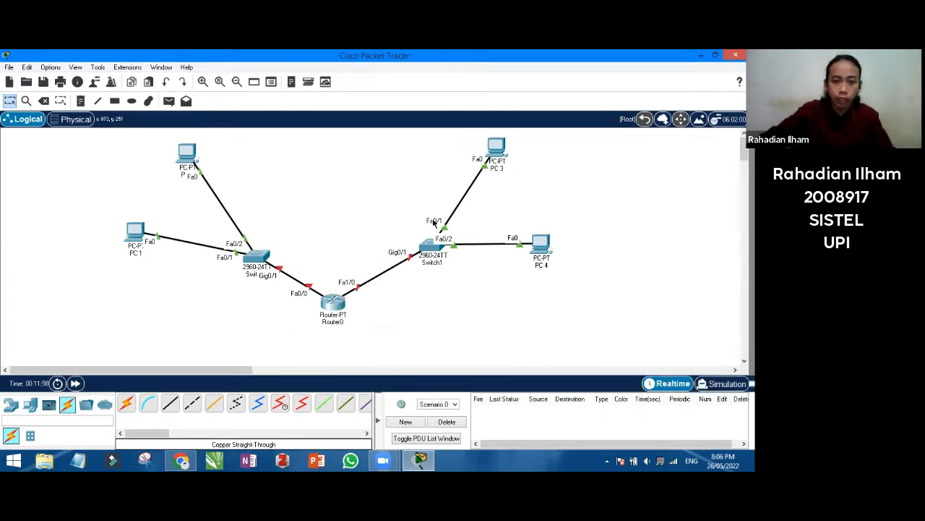
{"action": "left_click_drag", "start_coordinate": [256, 257], "coordinate": [257, 246]}
{"action": "left_click_drag", "start_coordinate": [334, 307], "coordinate": [335, 314]}
In Router0's CLI, decline the setup dialog and enter global configuration with en and config t
{"action": "left_click", "coordinate": [335, 314]}
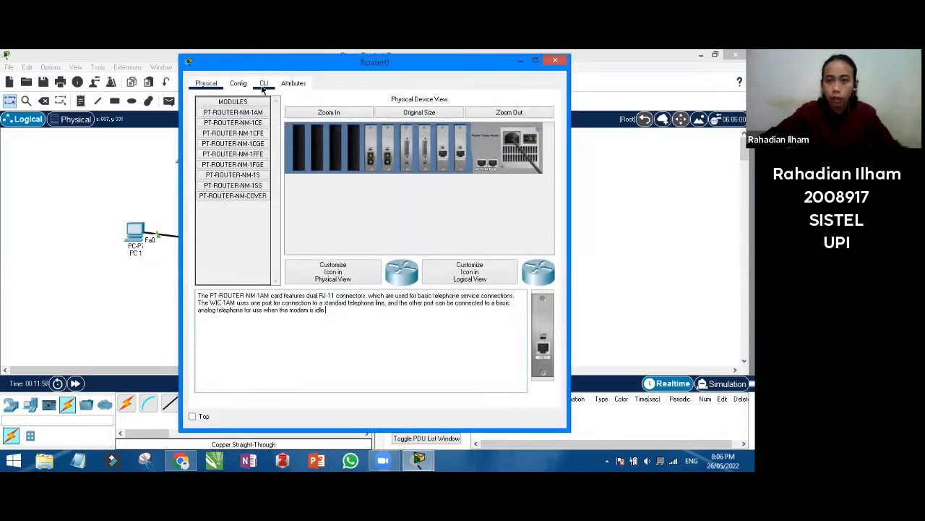
{"action": "left_click", "coordinate": [263, 83]}
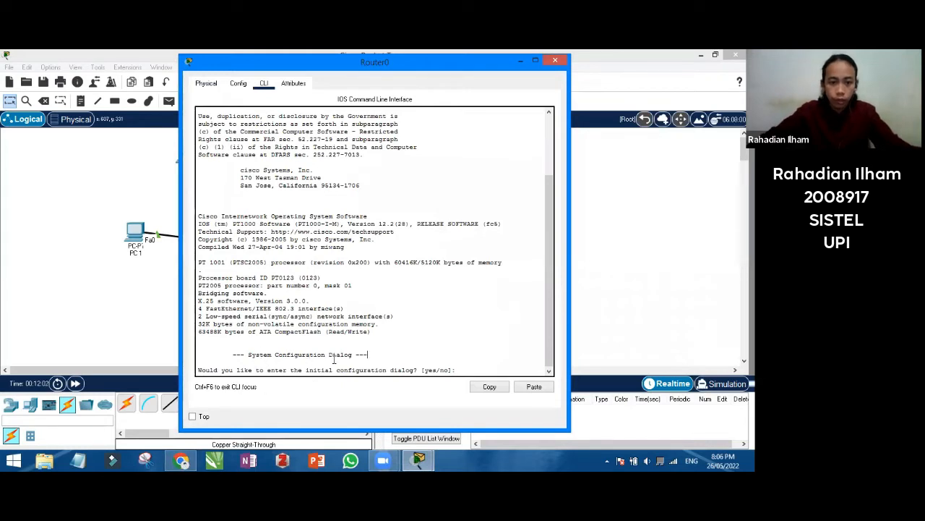
{"action": "type", "text": "n"}
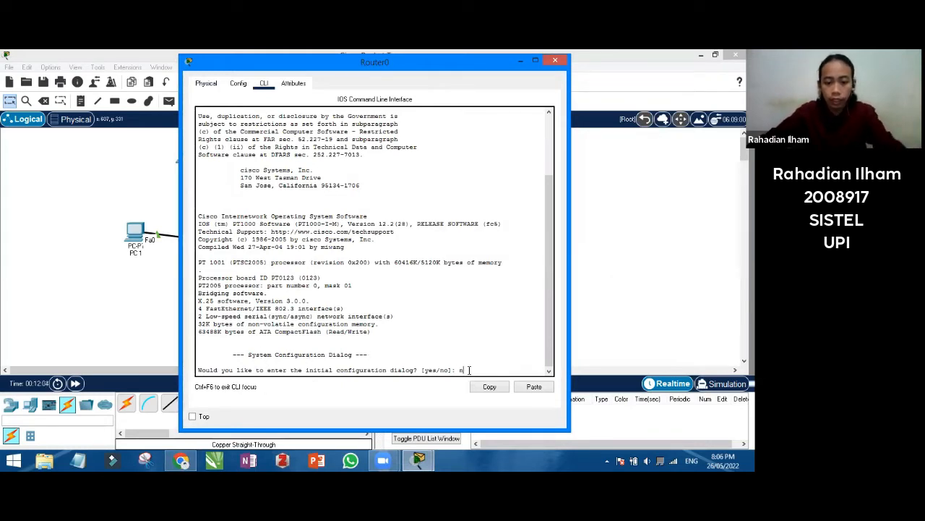
{"action": "type", "text": "o"}
{"action": "key", "text": "Return"}
{"action": "key", "text": "Return"}
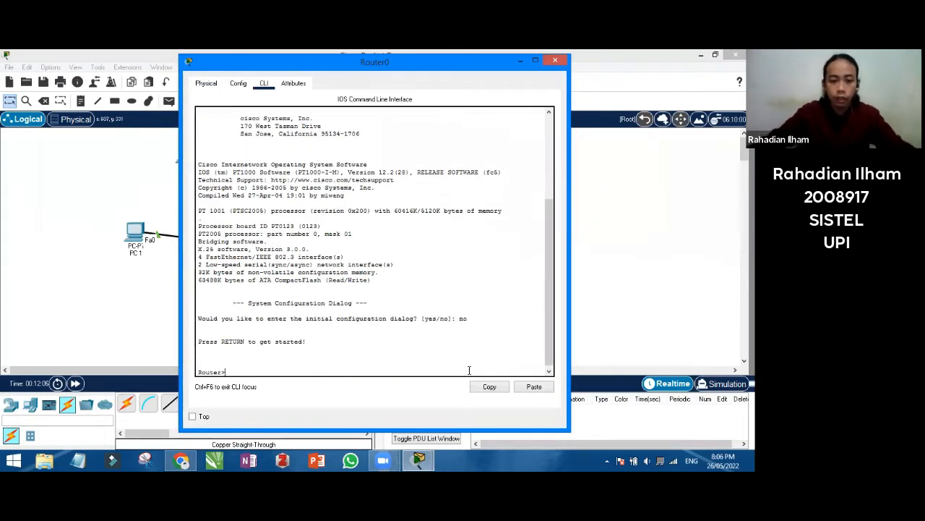
{"action": "type", "text": "en"}
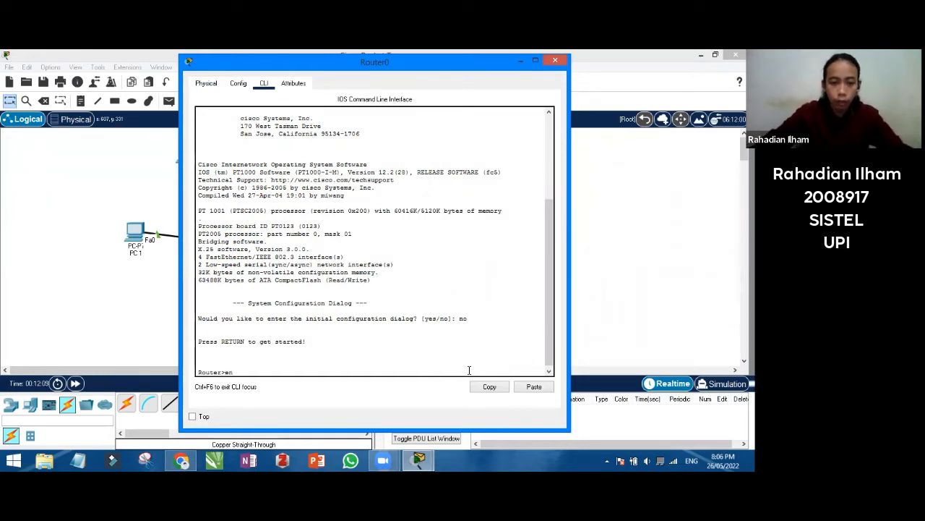
{"action": "key", "text": "Return"}
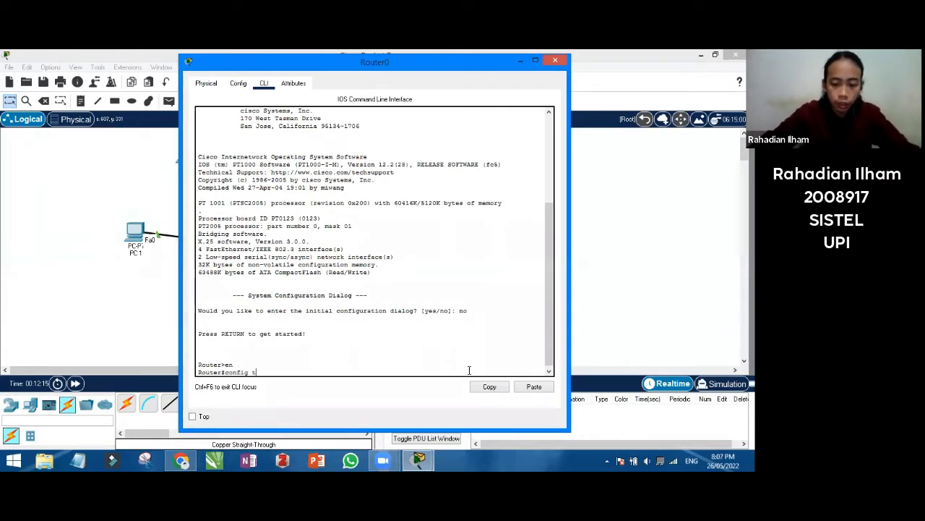
{"action": "type", "text": "config t"}
{"action": "key", "text": "Return"}
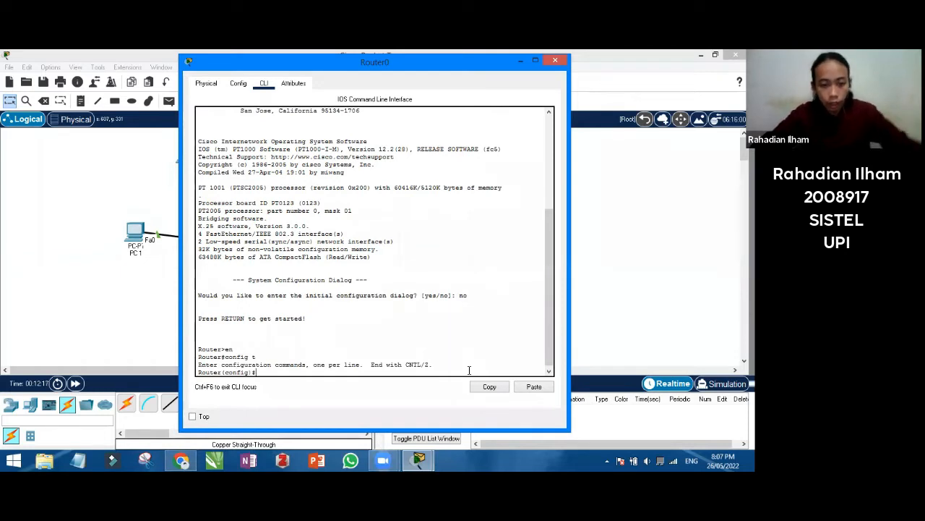
Start the hostname command and check the exam sheet's device-naming instructions
{"action": "type", "text": "hostna"}
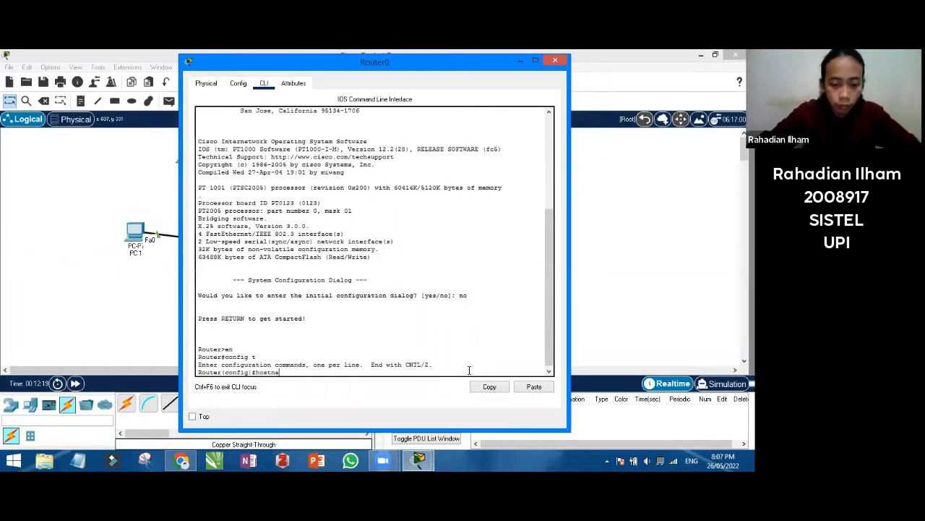
{"action": "type", "text": "me"}
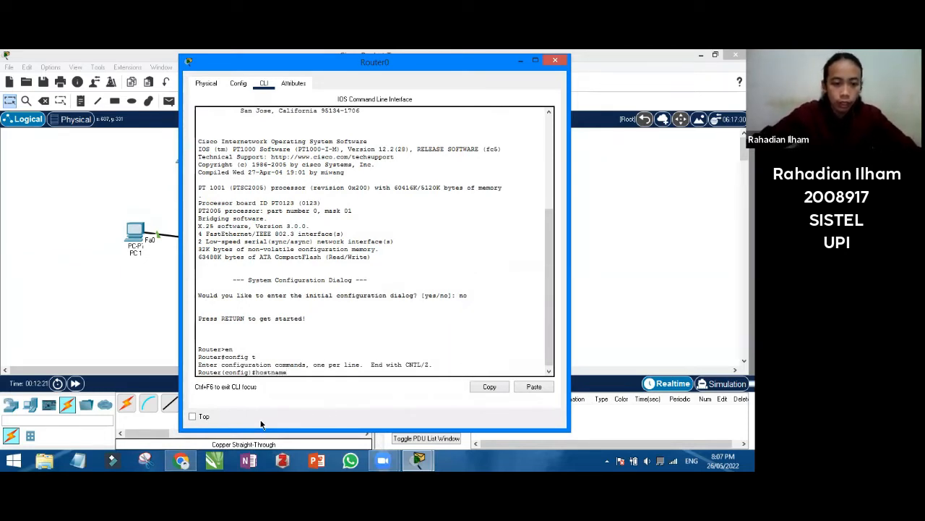
{"action": "left_click", "coordinate": [182, 459]}
{"action": "scroll", "coordinate": [447, 335], "scroll_direction": "down", "scroll_amount": 3}
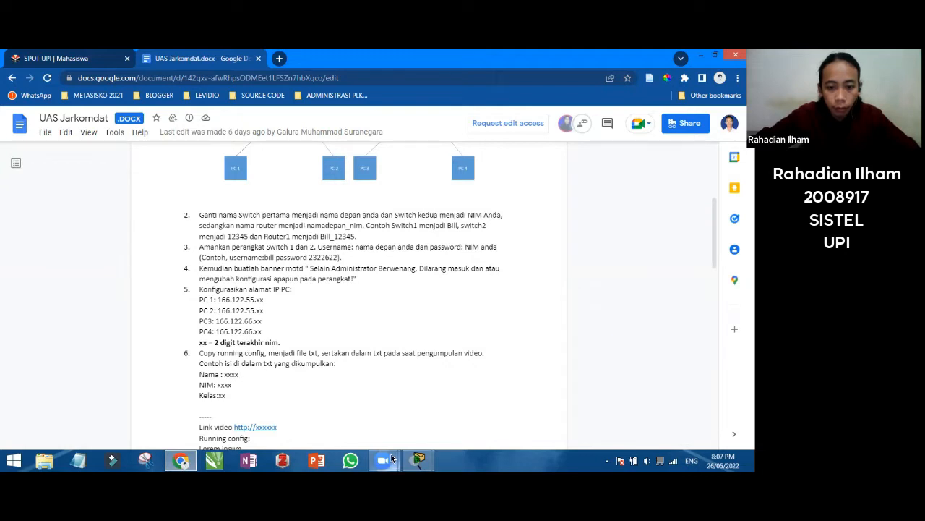
Set Router0's hostname to the student's first name and student ID, exit configuration and close the window
{"action": "mouse_move", "coordinate": [427, 456]}
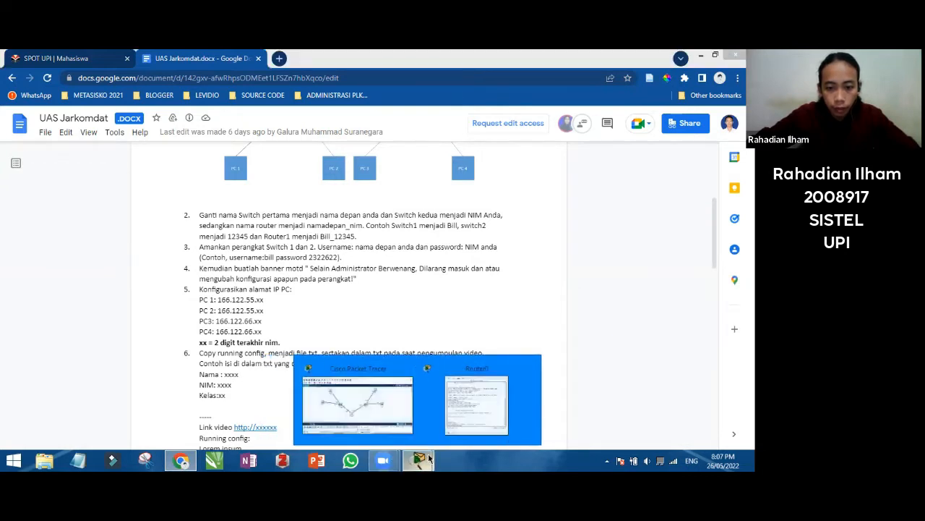
{"action": "left_click", "coordinate": [357, 403]}
{"action": "left_click", "coordinate": [448, 416]}
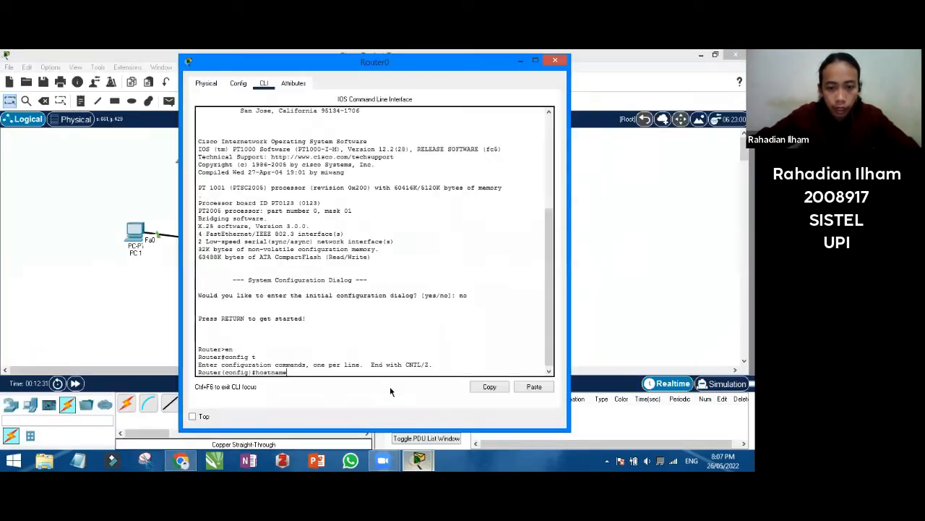
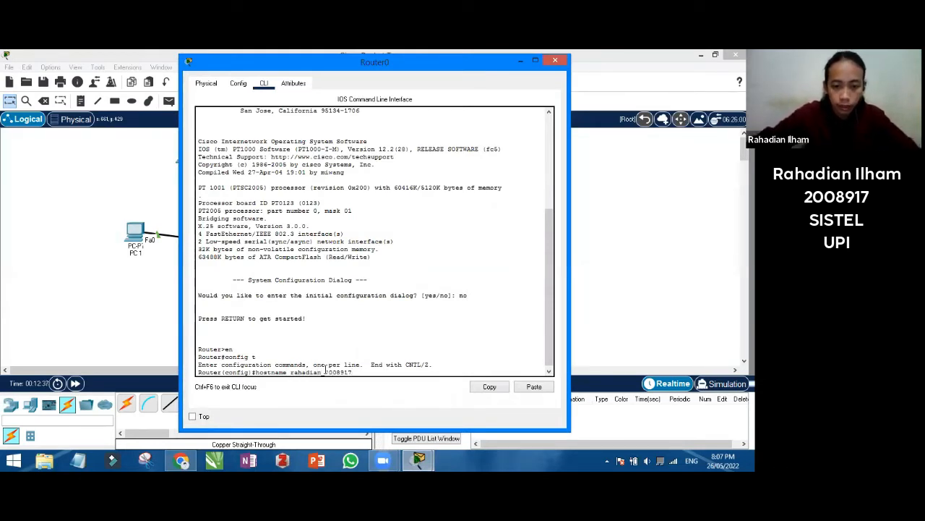
{"action": "key", "text": "Return"}
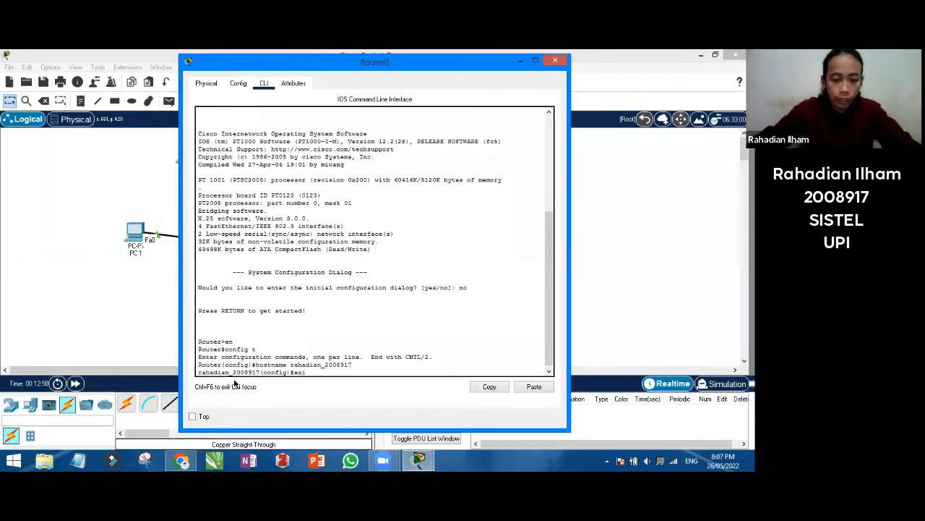
{"action": "key", "text": "Return"}
{"action": "key", "text": "Return"}
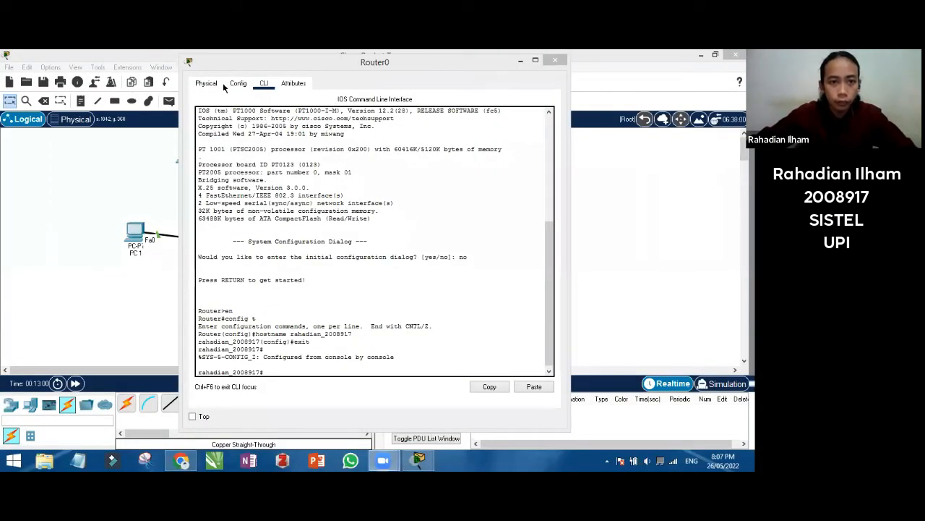
{"action": "left_click", "coordinate": [554, 61]}
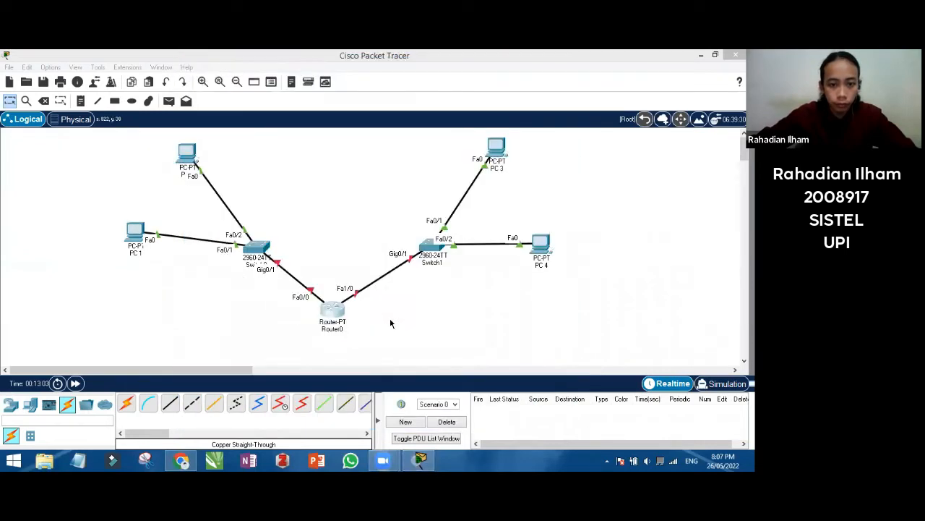
Nudge Switch0 upward and briefly open and close its device window
{"action": "mouse_move", "coordinate": [254, 249]}
{"action": "left_mouse_down"}
{"action": "mouse_move", "coordinate": [243, 265]}
{"action": "mouse_move", "coordinate": [243, 240]}
{"action": "mouse_move", "coordinate": [255, 236]}
{"action": "left_mouse_up"}
{"action": "left_click", "coordinate": [255, 237]}
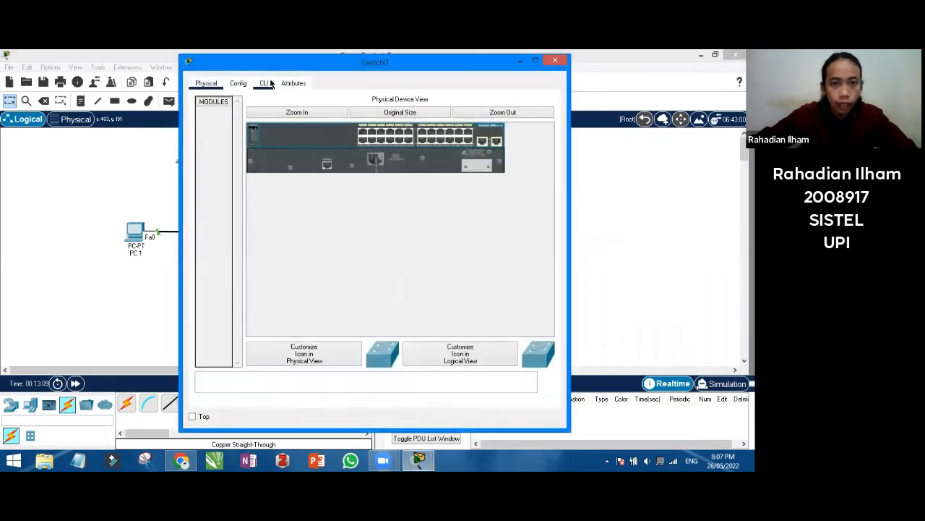
{"action": "left_click", "coordinate": [265, 83]}
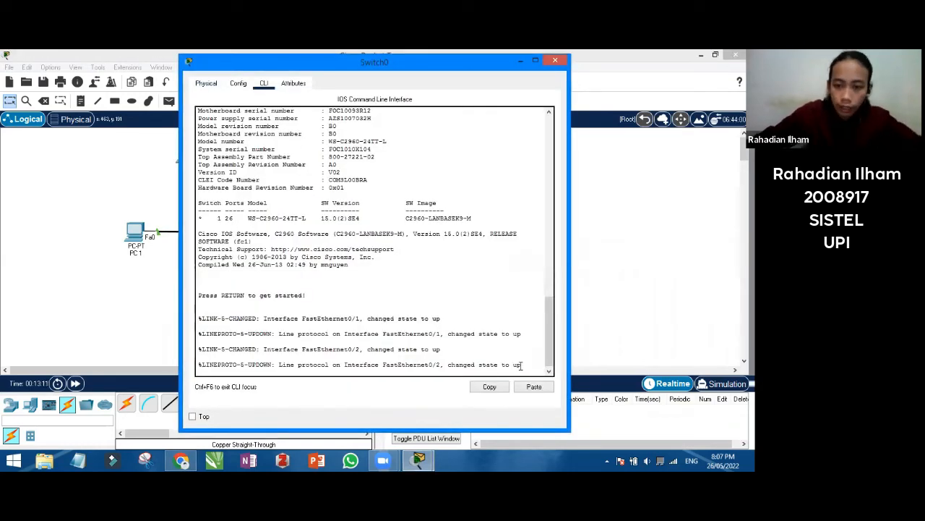
{"action": "left_click_drag", "start_coordinate": [533, 75], "coordinate": [518, 105]}
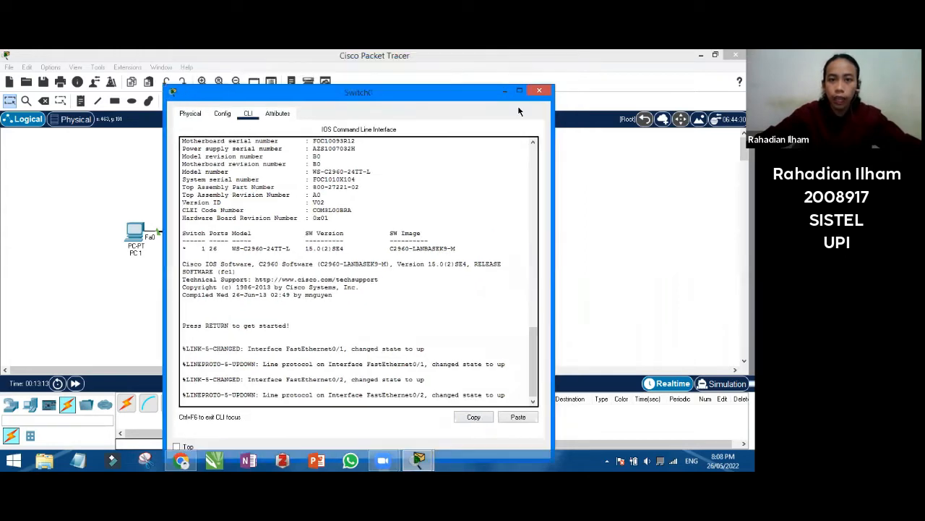
{"action": "left_click", "coordinate": [540, 93]}
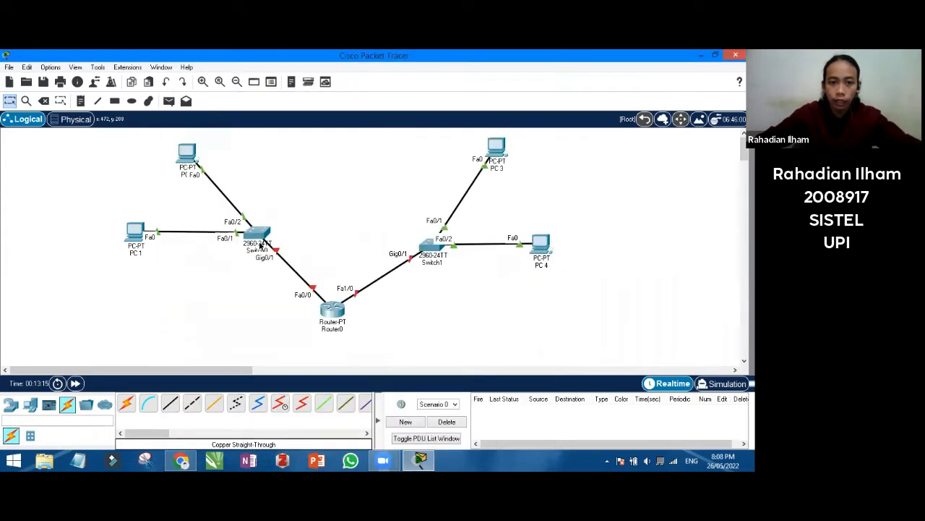
{"action": "left_click", "coordinate": [258, 239]}
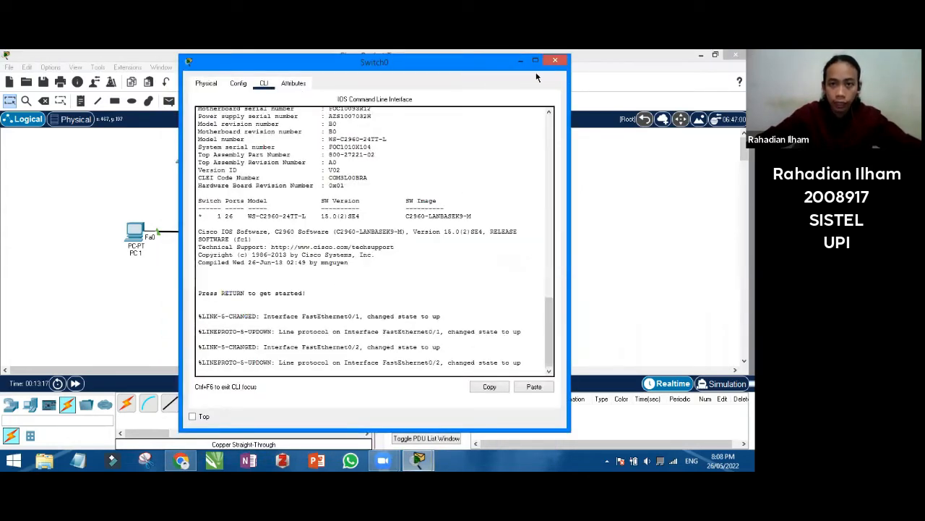
{"action": "left_click", "coordinate": [554, 60]}
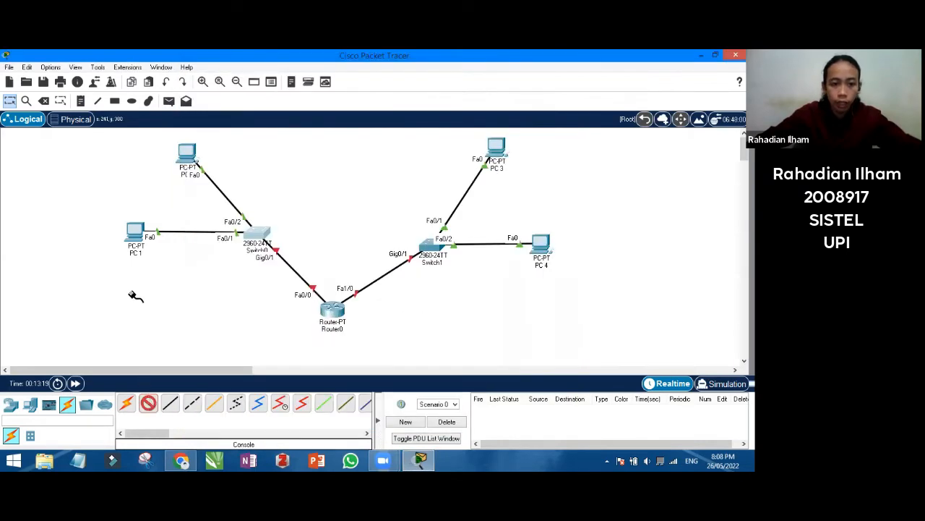
Connect a console cable from PC 1's RS 232 port to Switch0's Console port
{"action": "left_click", "coordinate": [135, 235]}
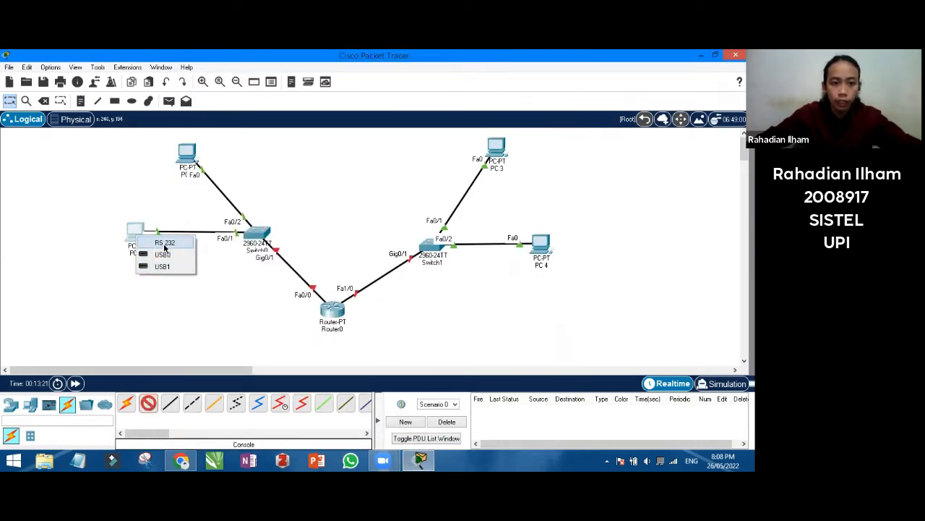
{"action": "left_click", "coordinate": [163, 241]}
{"action": "left_click", "coordinate": [262, 235]}
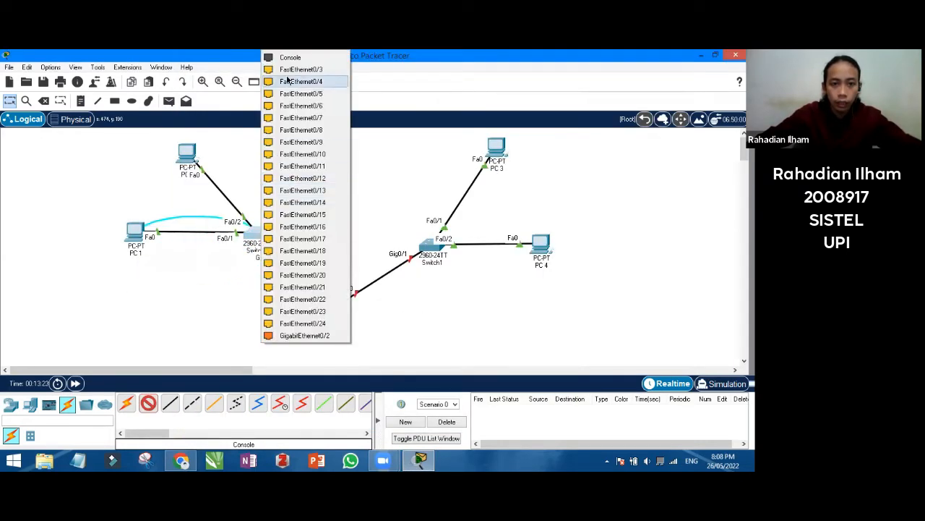
{"action": "left_click", "coordinate": [291, 57]}
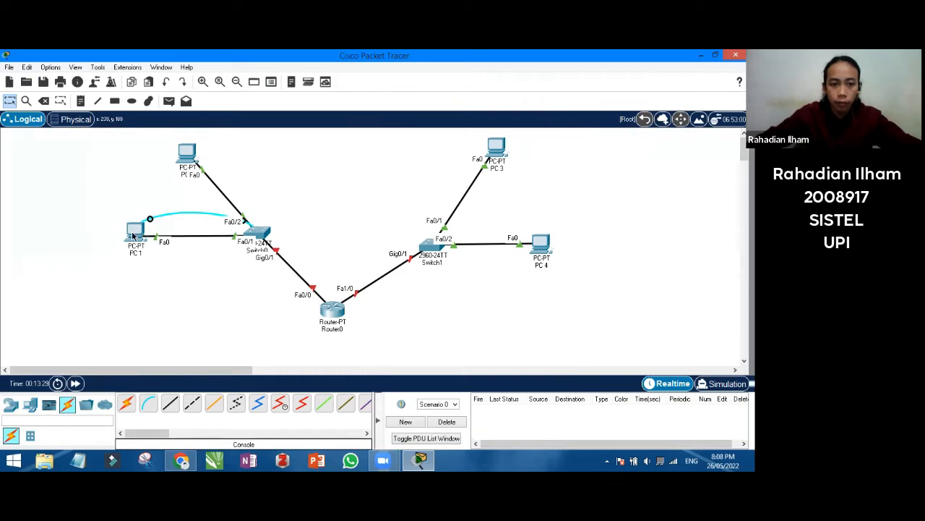
Open PC1's Terminal with the default 9600 baud settings to reach the switch console
{"action": "left_click", "coordinate": [150, 234]}
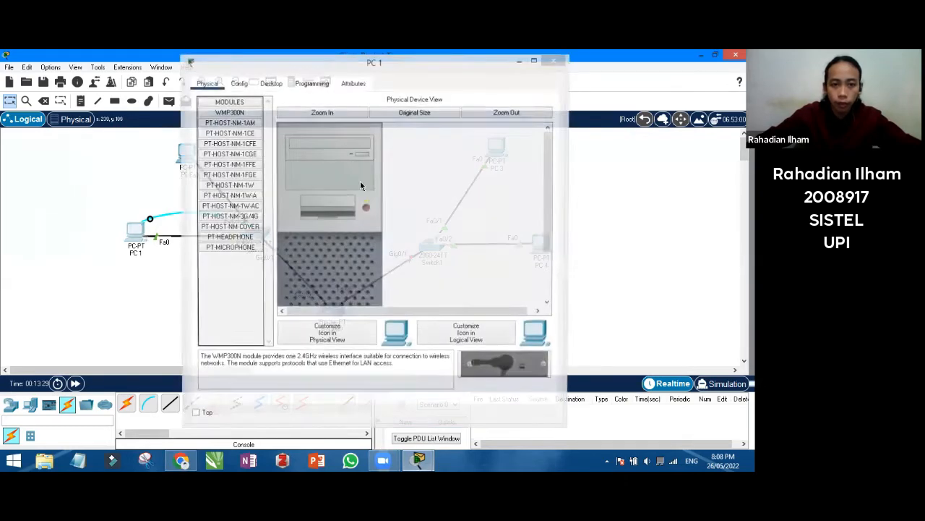
{"action": "left_click", "coordinate": [270, 84]}
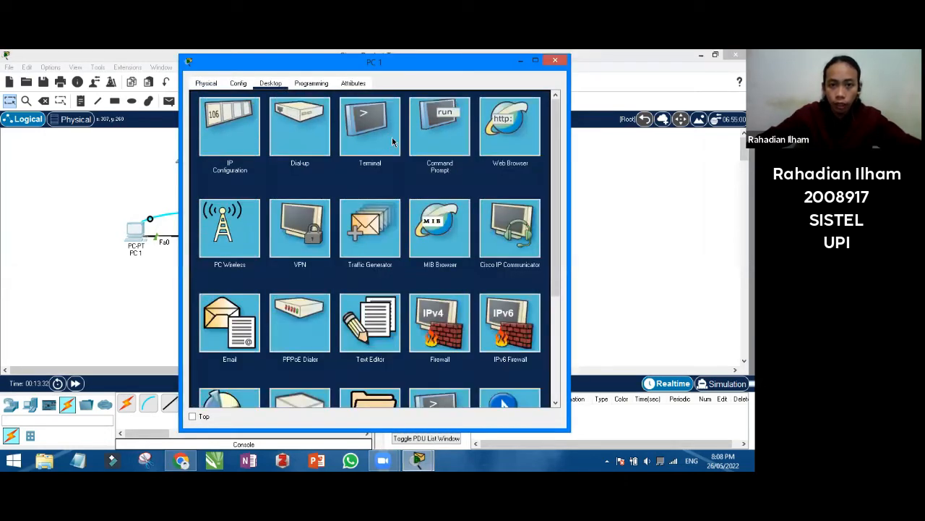
{"action": "left_click", "coordinate": [380, 139]}
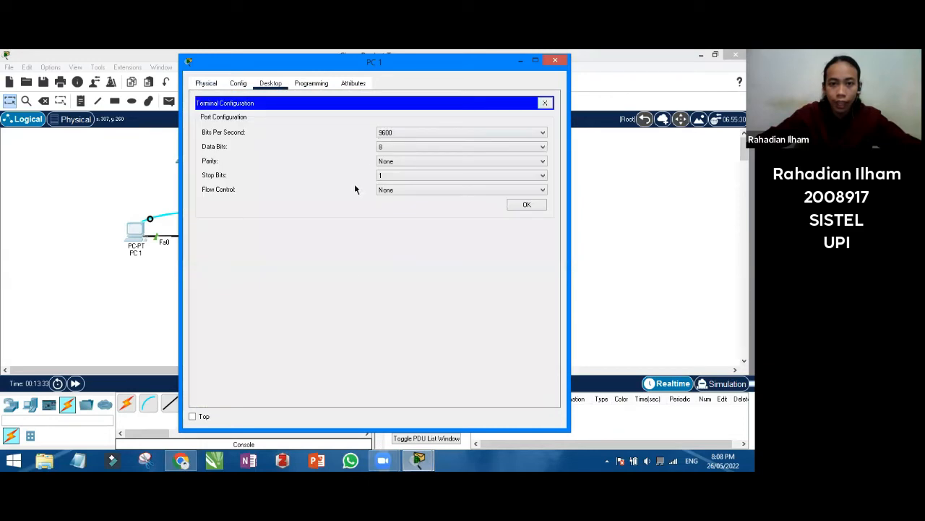
{"action": "left_click", "coordinate": [523, 206]}
{"action": "key", "text": "Return"}
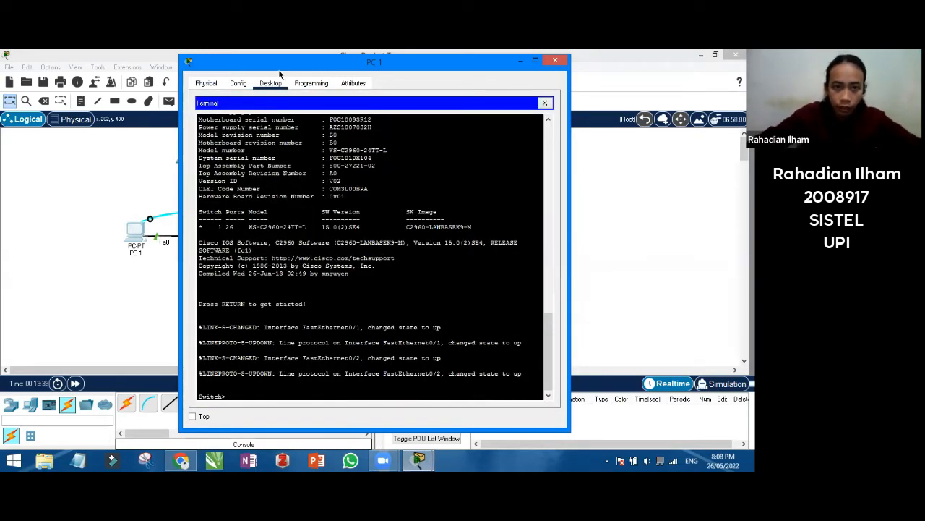
{"action": "left_click_drag", "start_coordinate": [280, 72], "coordinate": [251, 83]}
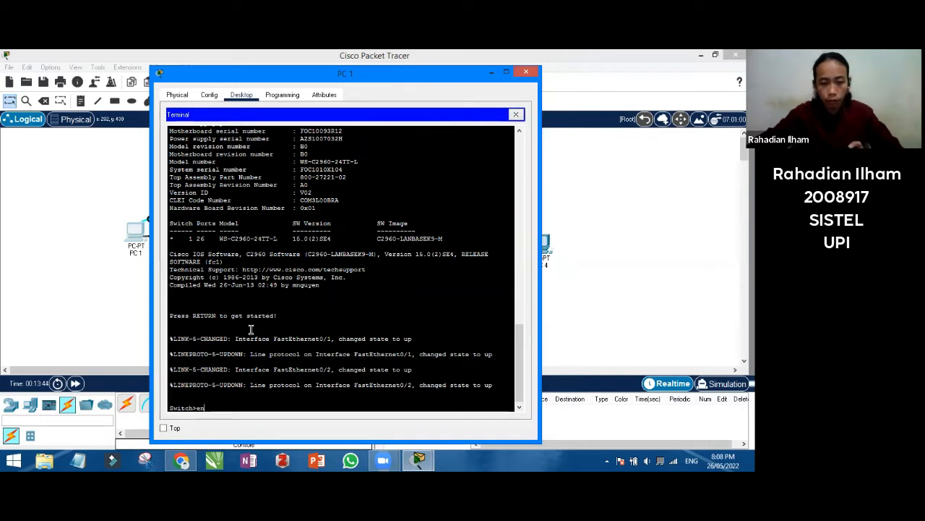
Set Switch0's hostname to the student's first name, exit configuration mode, and close PC1's window
{"action": "key", "text": "Return"}
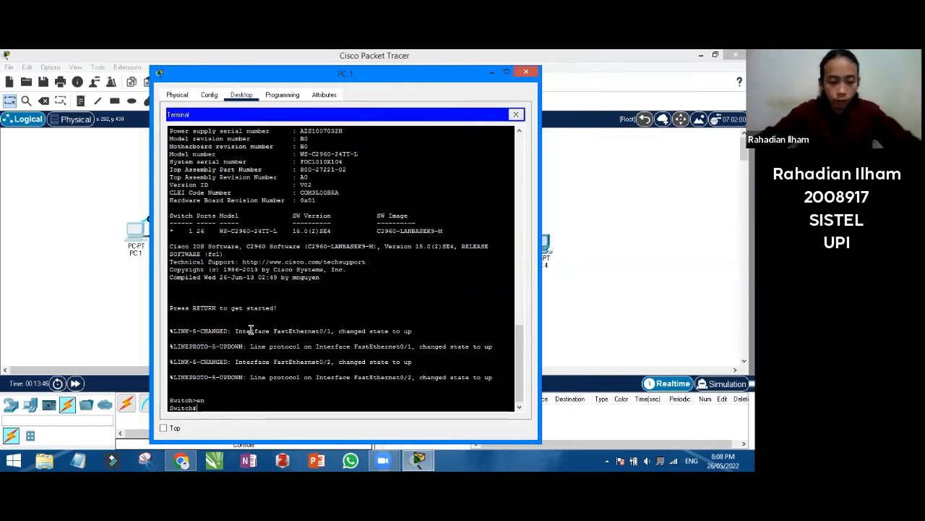
{"action": "type", "text": "config "}
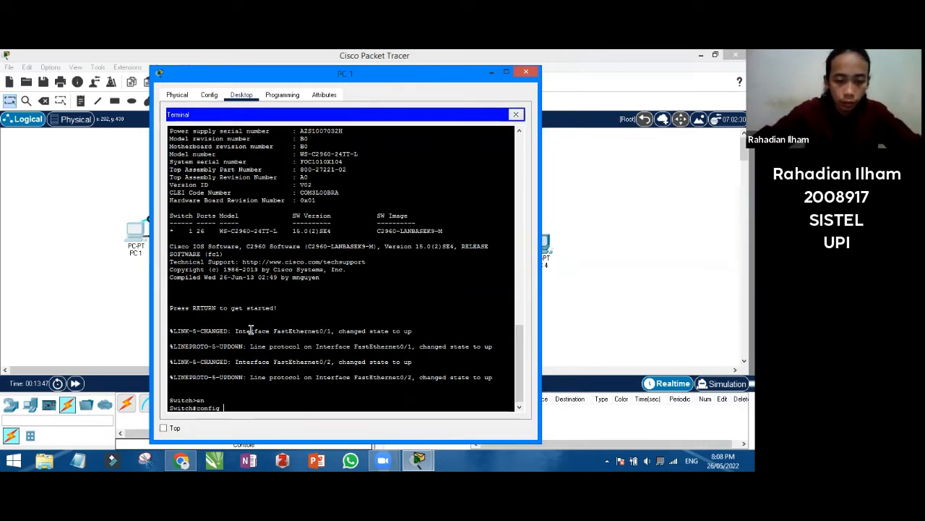
{"action": "type", "text": "t"}
{"action": "key", "text": "Return"}
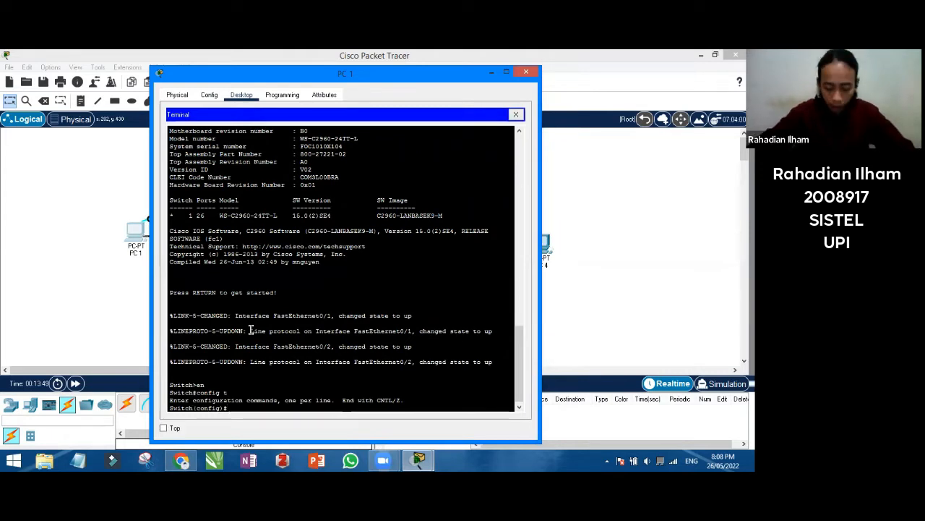
{"action": "type", "text": "host"}
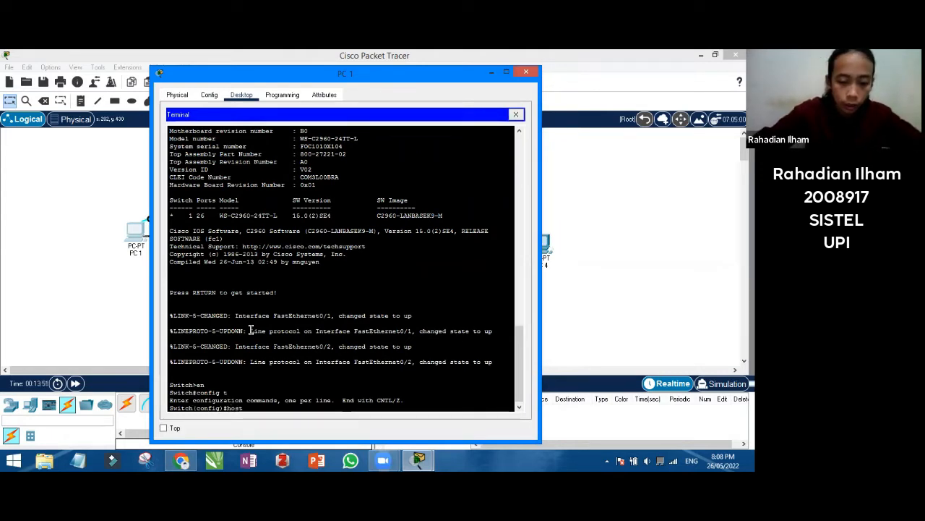
{"action": "type", "text": "name"}
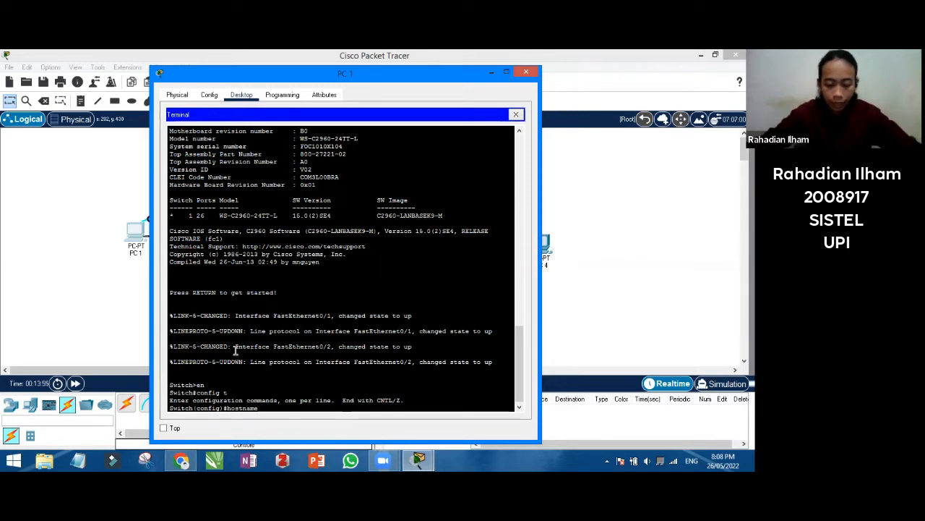
{"action": "type", "text": "r"}
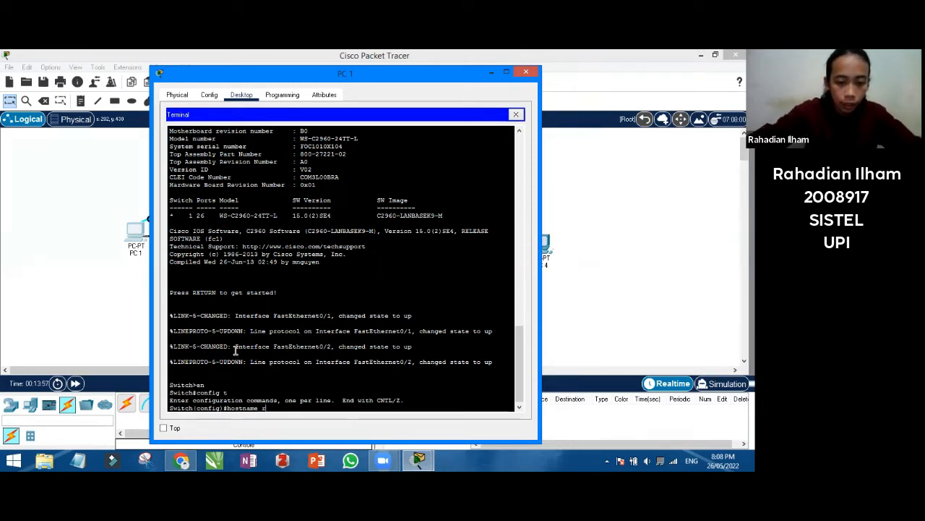
{"action": "type", "text": "ahadian"}
{"action": "key", "text": "Return"}
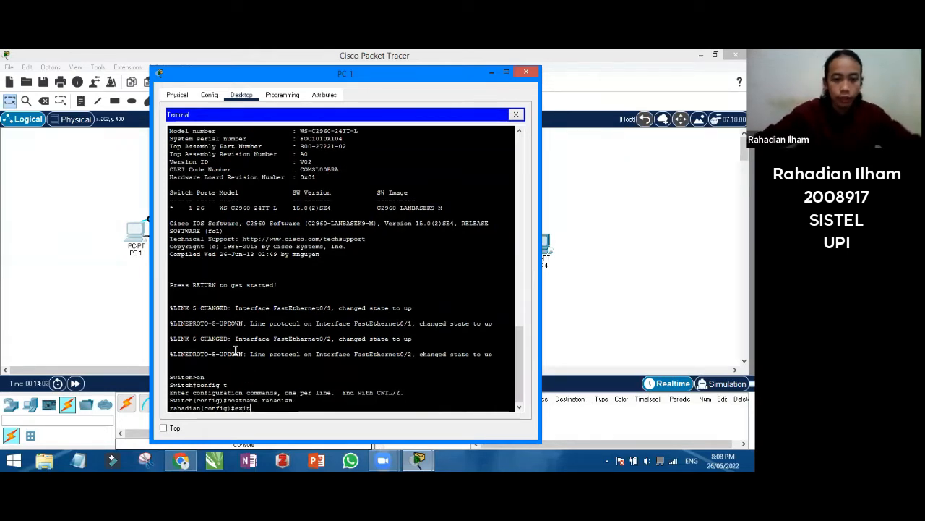
{"action": "type", "text": "exit"}
{"action": "key", "text": "Return"}
{"action": "left_click", "coordinate": [492, 72]}
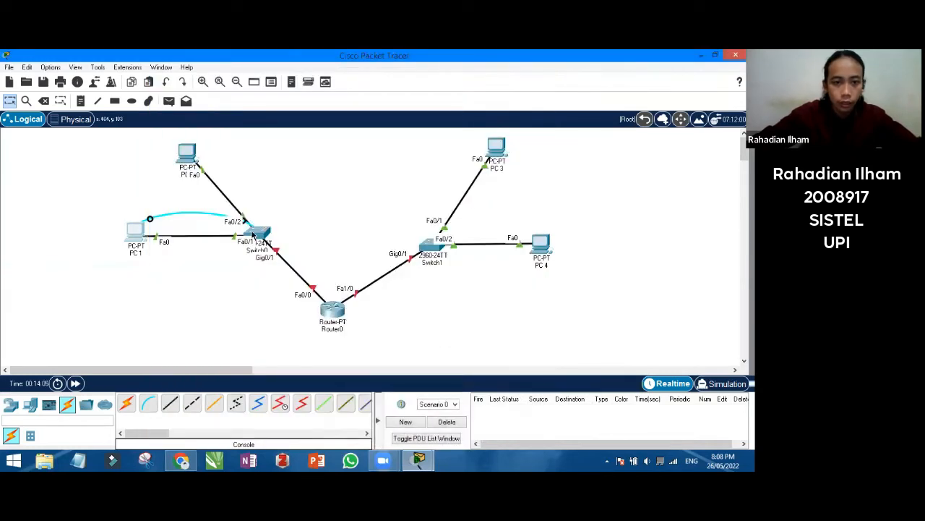
{"action": "left_click", "coordinate": [254, 233]}
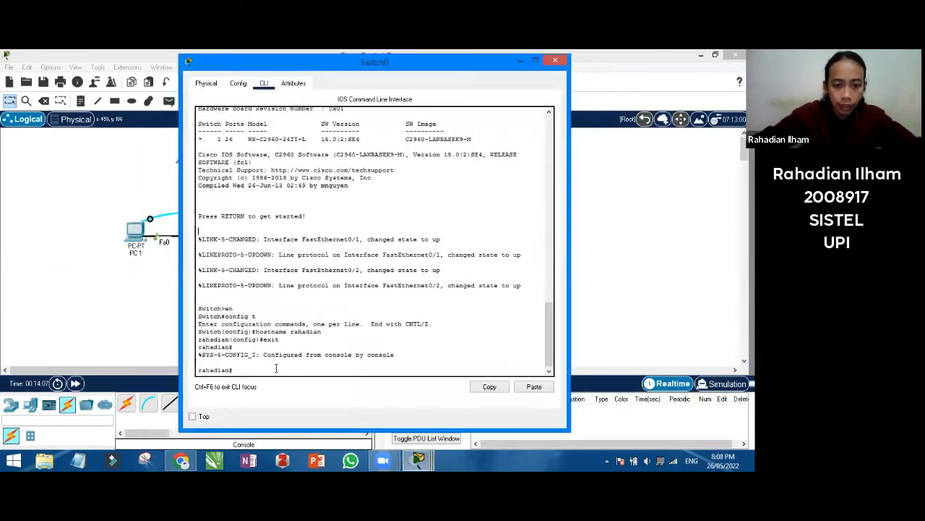
{"action": "left_click_drag", "start_coordinate": [276, 368], "coordinate": [255, 362]}
{"action": "left_click", "coordinate": [249, 298]}
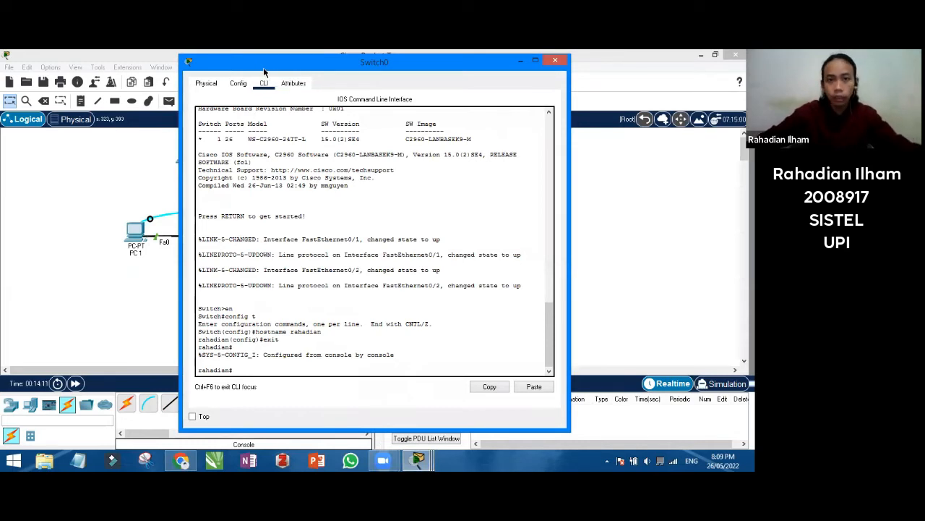
{"action": "left_click_drag", "start_coordinate": [264, 69], "coordinate": [289, 99]}
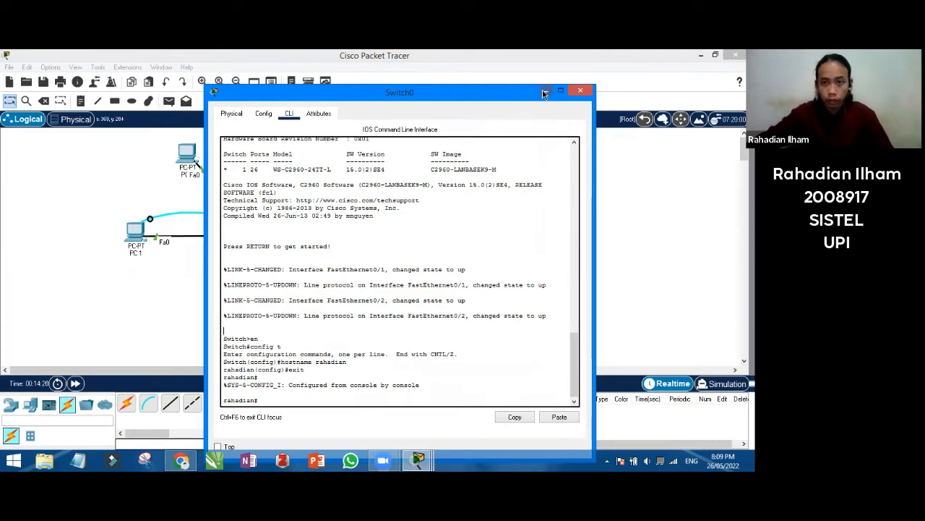
{"action": "left_click", "coordinate": [581, 90]}
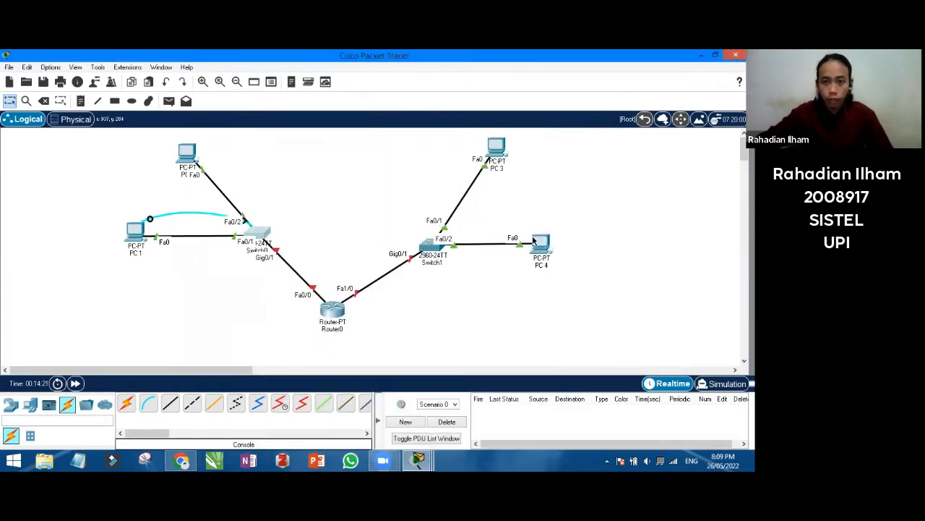
Open Switch1's command line and enter privileged mode with en
{"action": "left_click", "coordinate": [434, 247]}
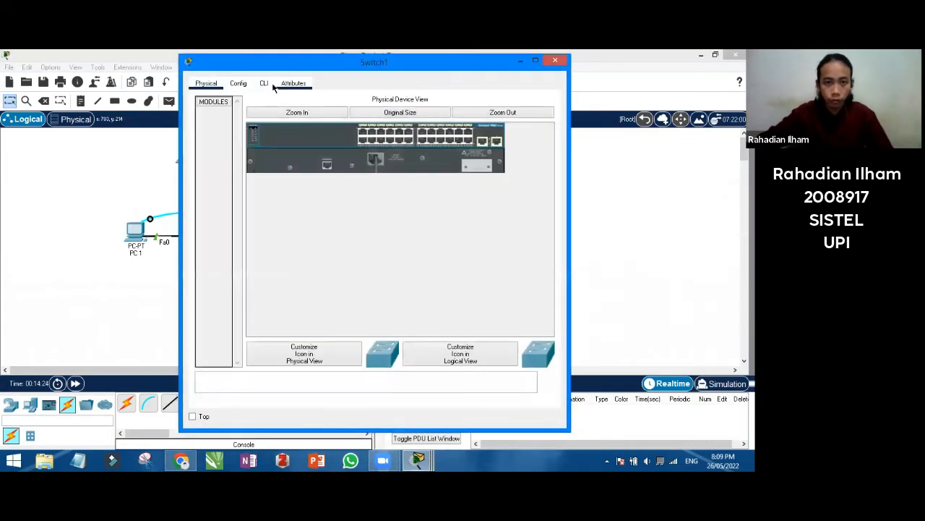
{"action": "left_click", "coordinate": [268, 85]}
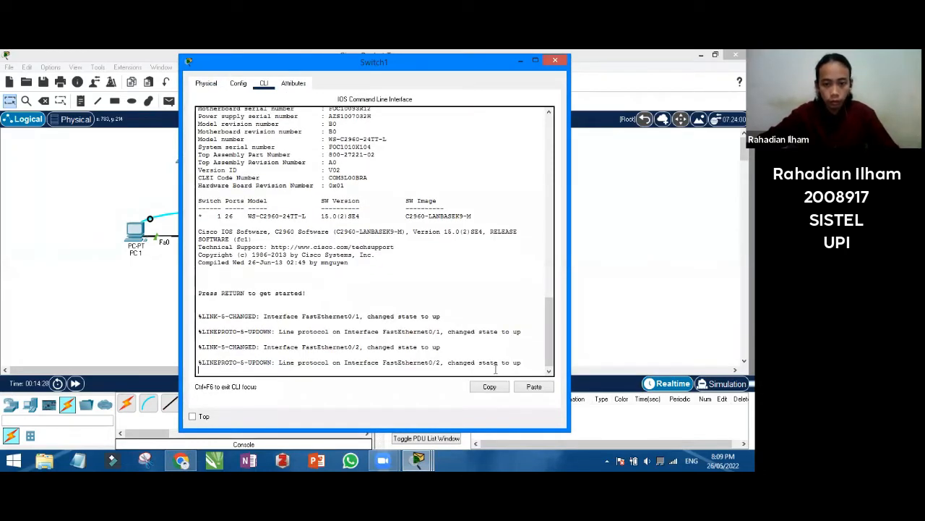
{"action": "key", "text": "Return"}
{"action": "type", "text": "en"}
{"action": "key", "text": "Return"}
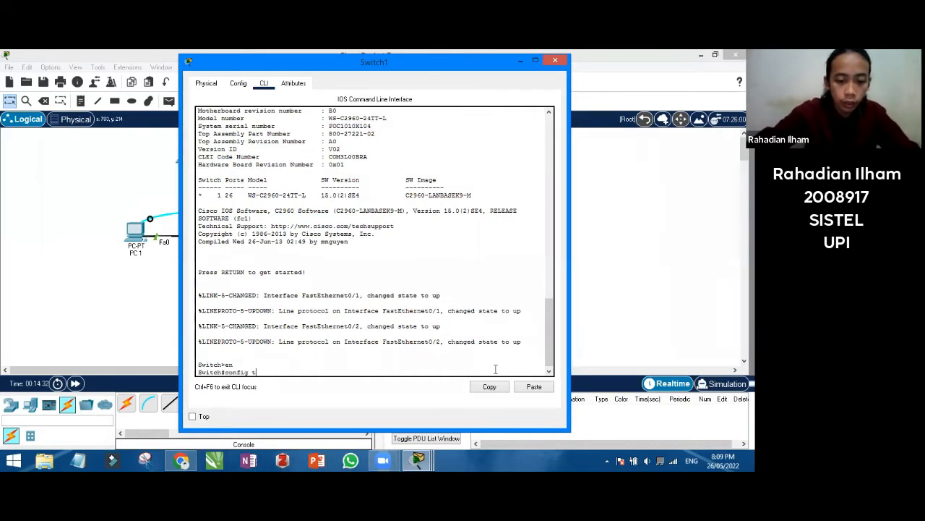
Enter global configuration mode, begin the hostname command, and bring up the assignment document
{"action": "type", "text": "config t"}
{"action": "key", "text": "Return"}
{"action": "type", "text": "ho"}
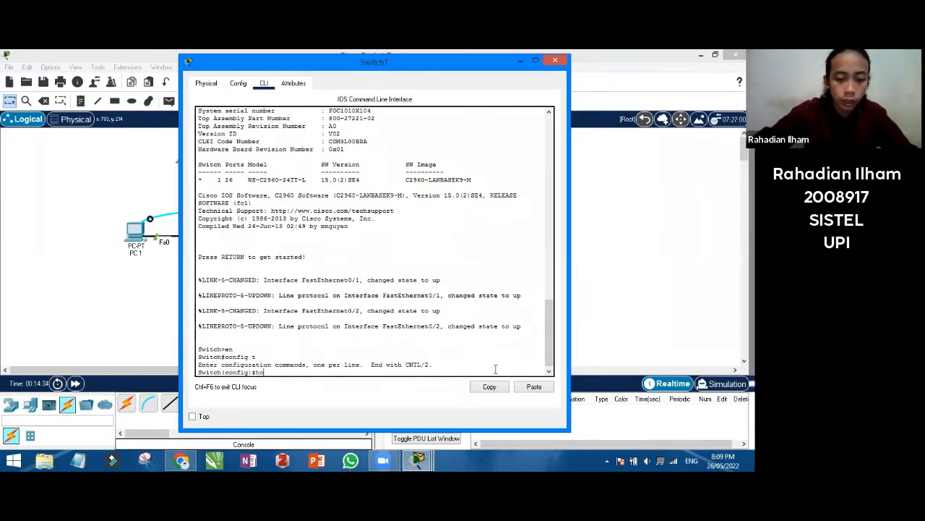
{"action": "type", "text": "stname"}
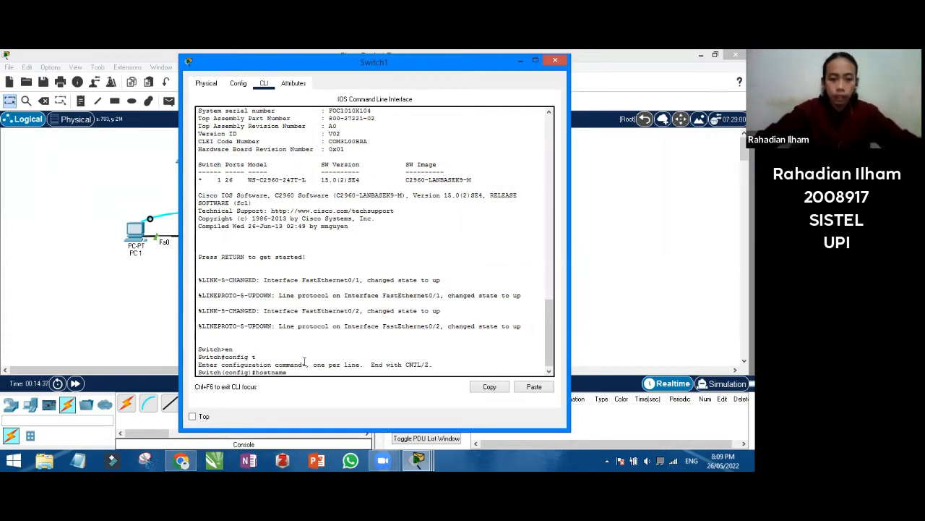
{"action": "left_click", "coordinate": [181, 460]}
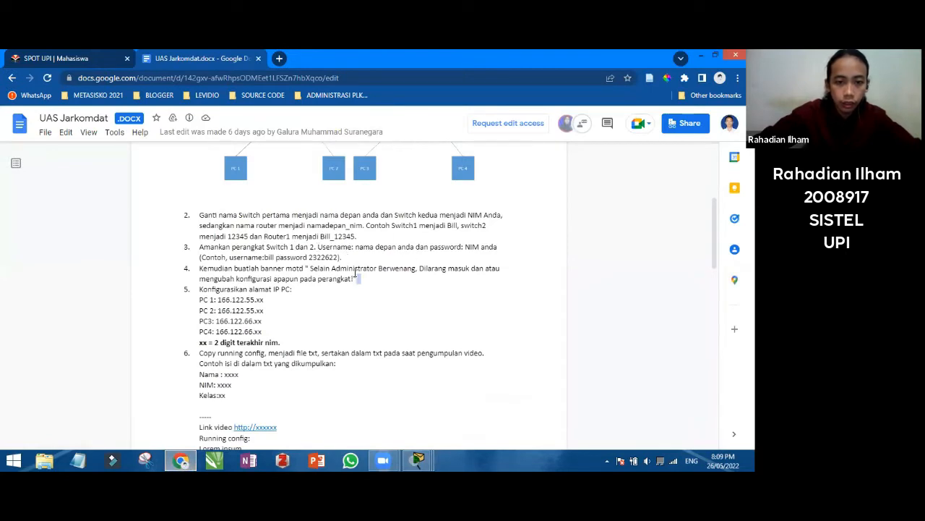
Highlight the switch-renaming instruction in item 2, then return to Switch1's command line
{"action": "left_click", "coordinate": [356, 274]}
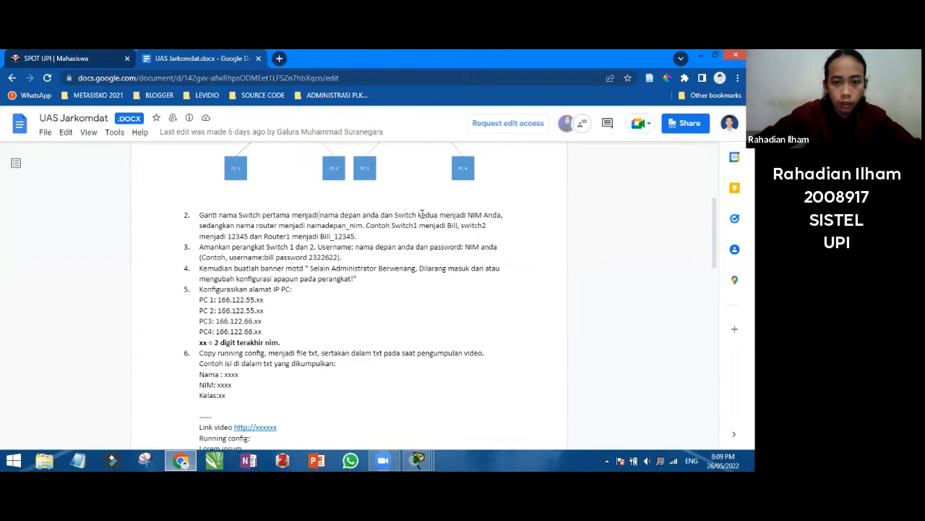
{"action": "left_click_drag", "start_coordinate": [440, 215], "coordinate": [445, 226]}
{"action": "left_click", "coordinate": [430, 455]}
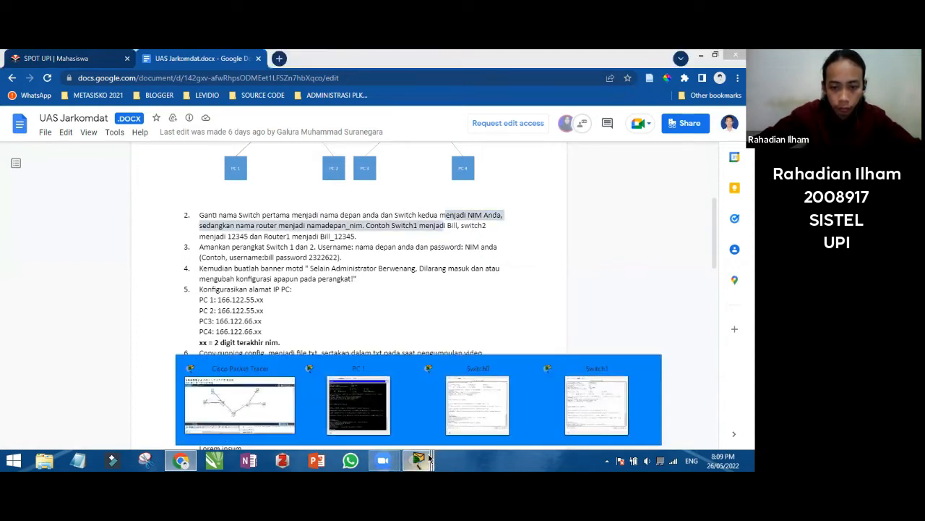
{"action": "left_click", "coordinate": [597, 405]}
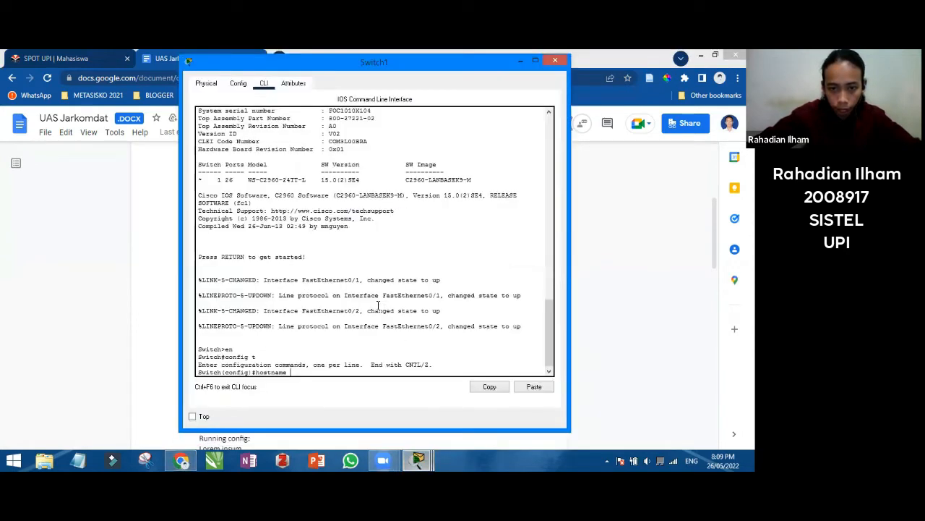
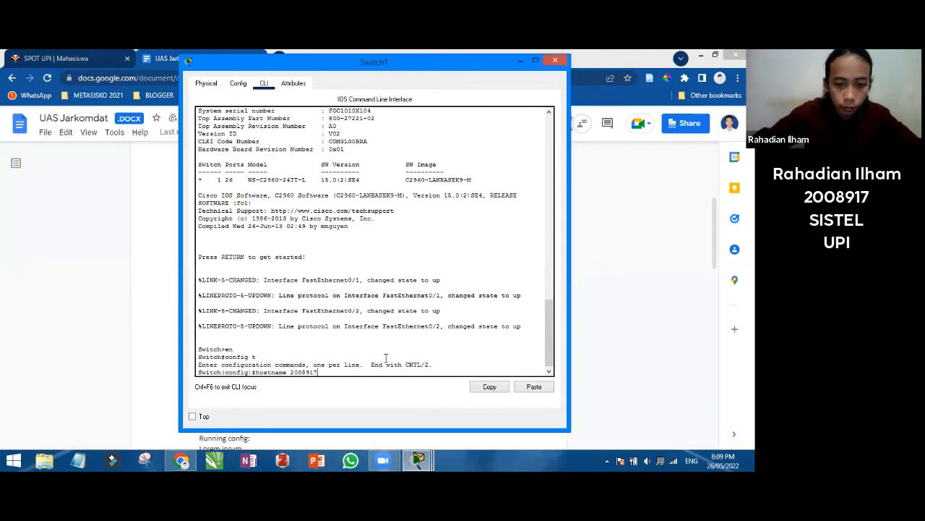
Set Switch1's hostname to the student ID number and exit configuration mode
{"action": "key", "text": "Return"}
{"action": "type", "text": "exit"}
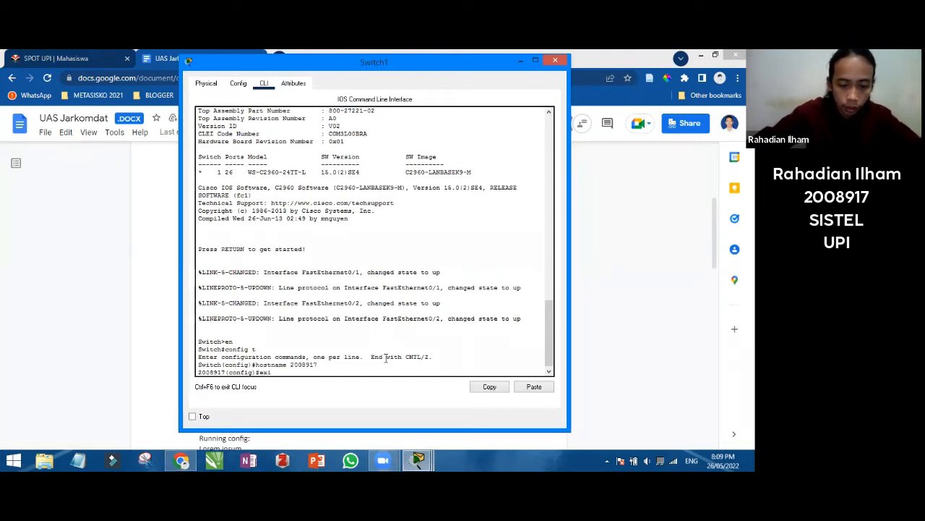
{"action": "key", "text": "Return"}
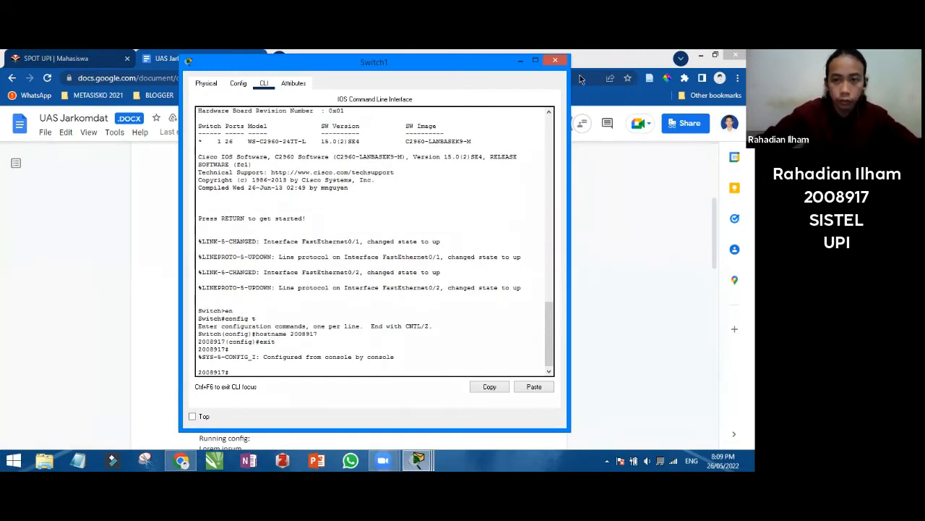
Close the Switch1, Switch0 and PC 1 windows to return to the main topology
{"action": "left_click", "coordinate": [556, 60]}
{"action": "mouse_move", "coordinate": [418, 461]}
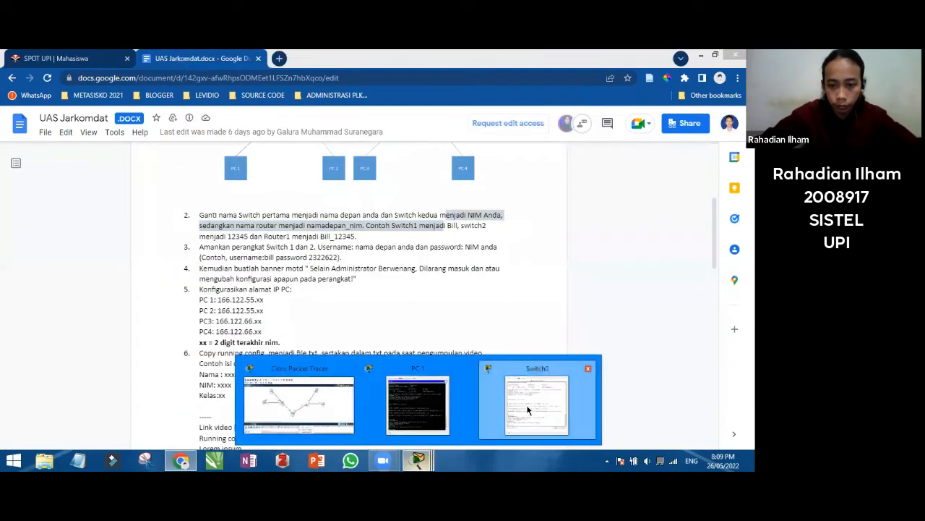
{"action": "left_click", "coordinate": [541, 403]}
{"action": "left_click", "coordinate": [577, 89]}
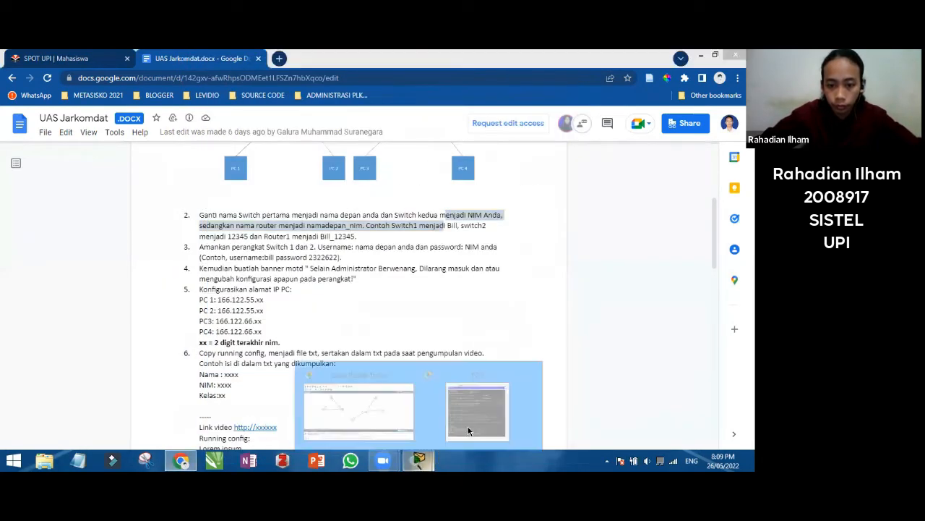
{"action": "left_click", "coordinate": [475, 413]}
{"action": "left_click", "coordinate": [533, 74]}
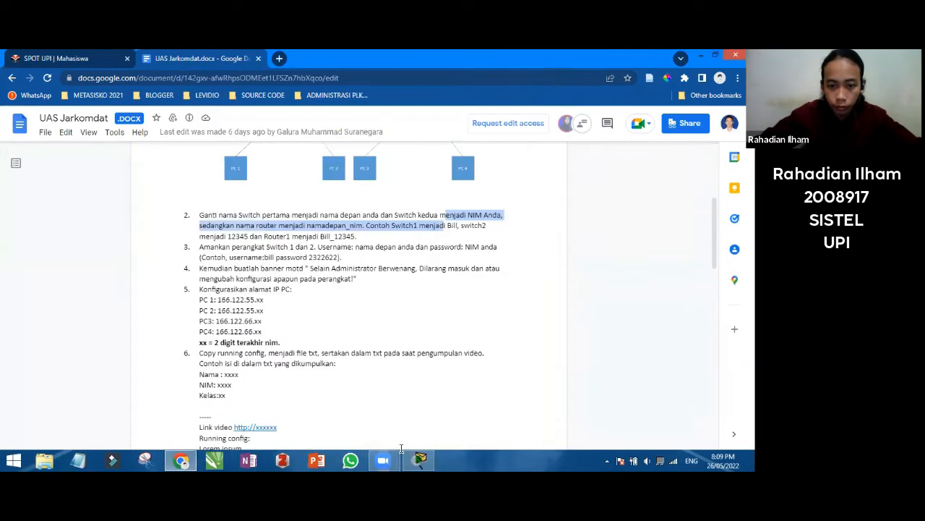
{"action": "left_click", "coordinate": [418, 461]}
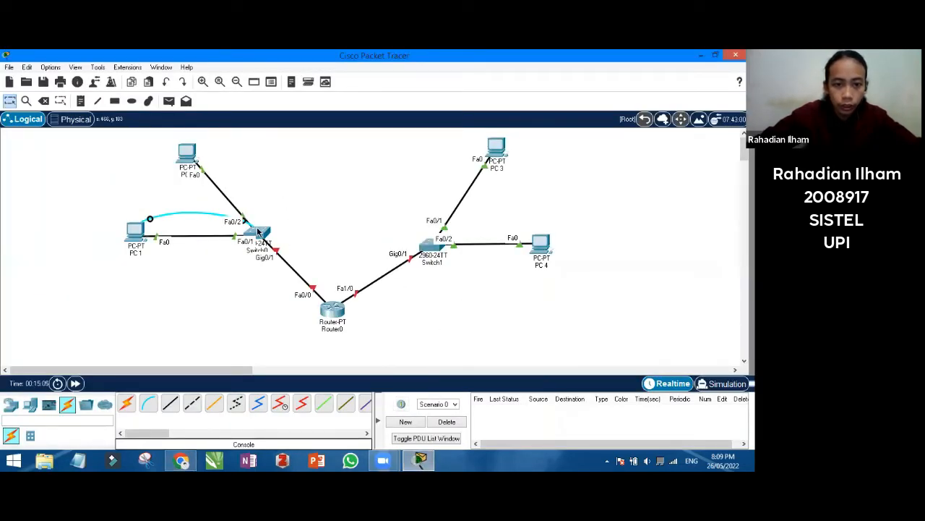
Relabel Switch0 with the student's first name, Switch1 with the ID, and the router as name_ID
{"action": "left_click_drag", "start_coordinate": [257, 237], "coordinate": [204, 302]}
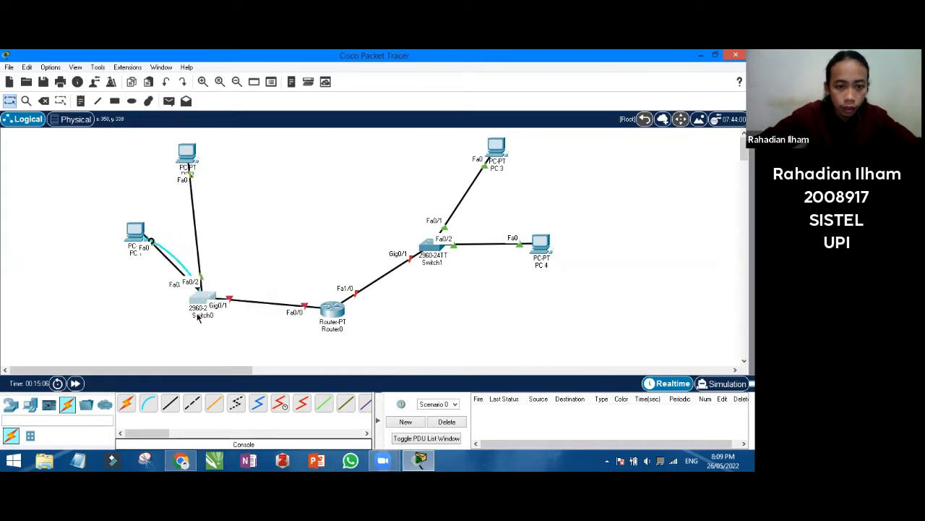
{"action": "left_click", "coordinate": [199, 317]}
{"action": "type", "text": "rahadian"}
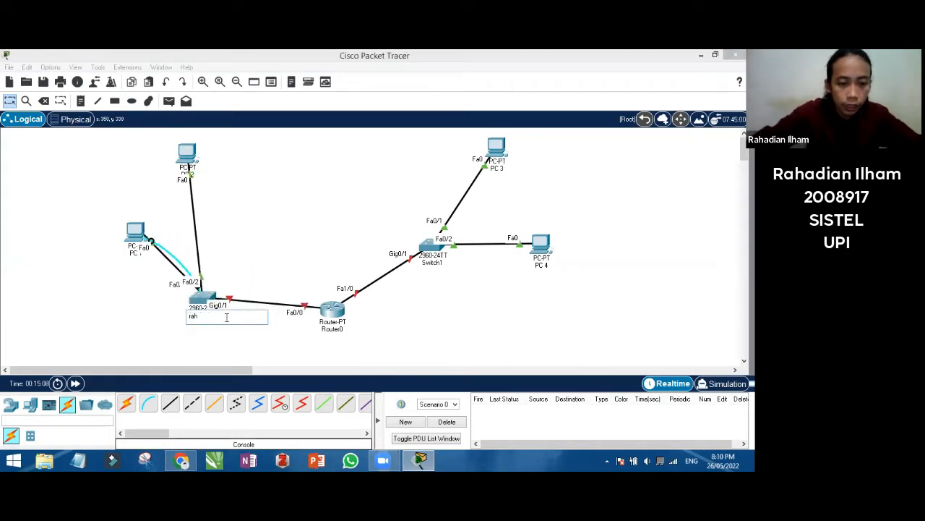
{"action": "left_click", "coordinate": [439, 263]}
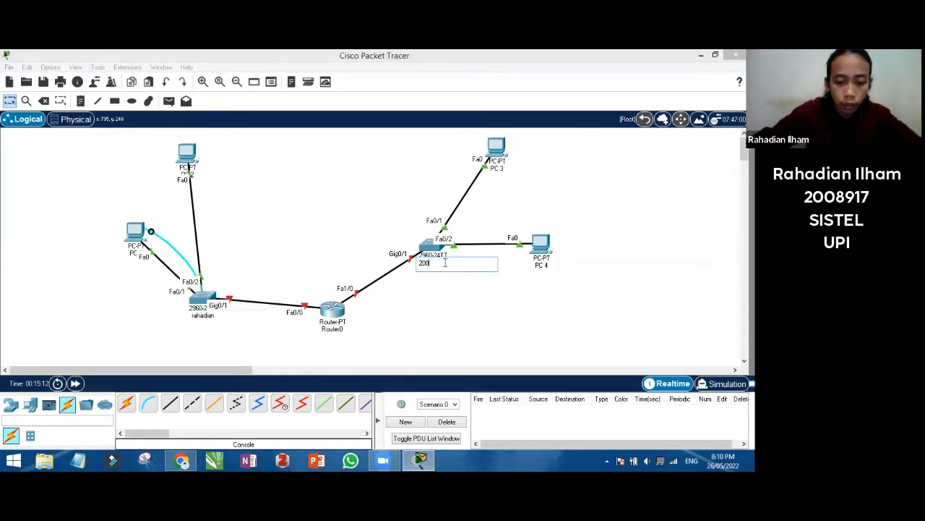
{"action": "left_click", "coordinate": [334, 329]}
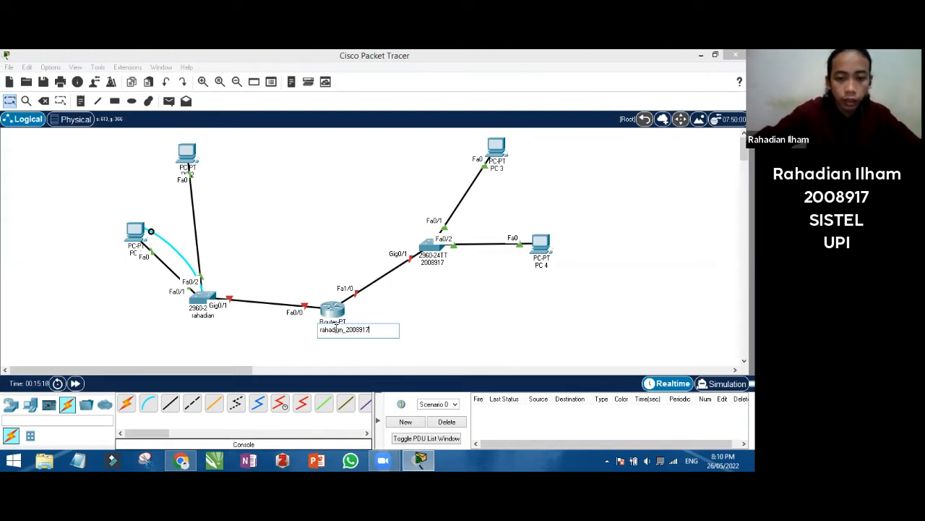
{"action": "left_click", "coordinate": [291, 231]}
Reposition both switches near the router and open the router's configuration window
{"action": "left_click_drag", "start_coordinate": [205, 298], "coordinate": [253, 253]}
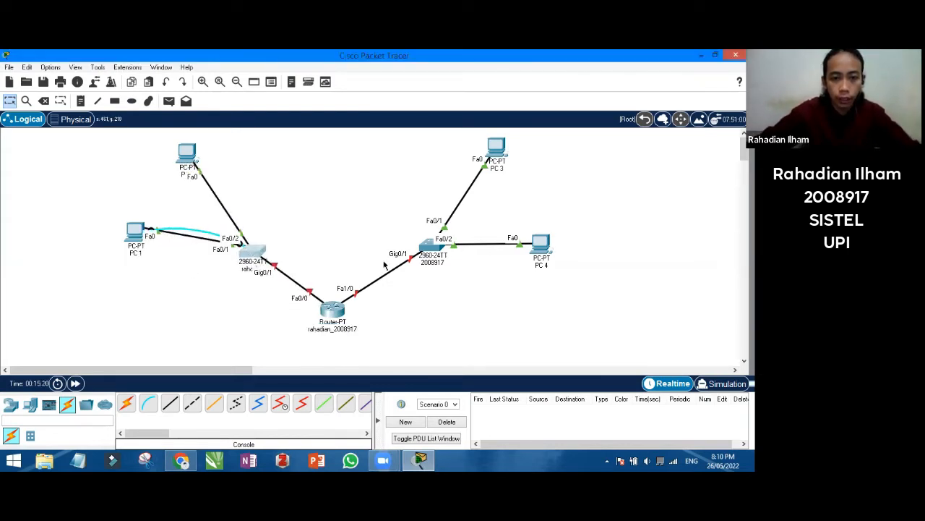
{"action": "left_click_drag", "start_coordinate": [430, 255], "coordinate": [414, 250]}
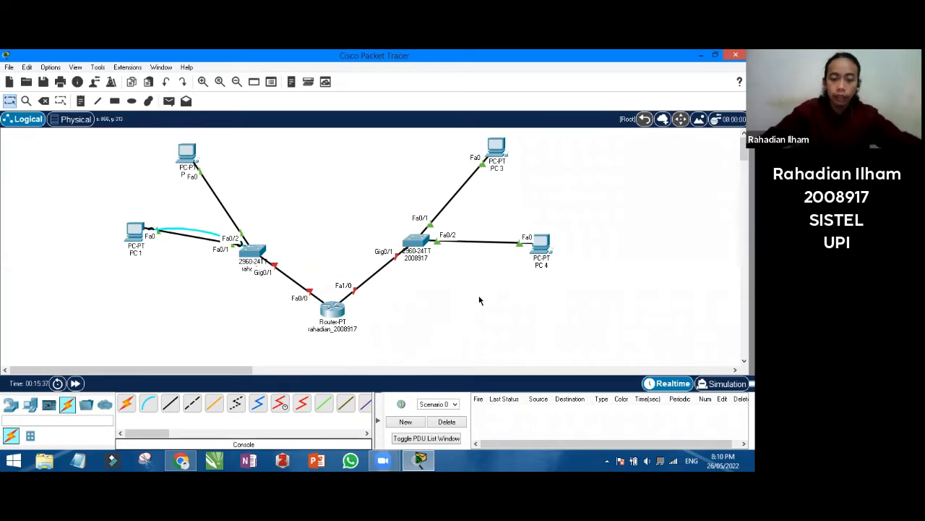
{"action": "left_click", "coordinate": [333, 311]}
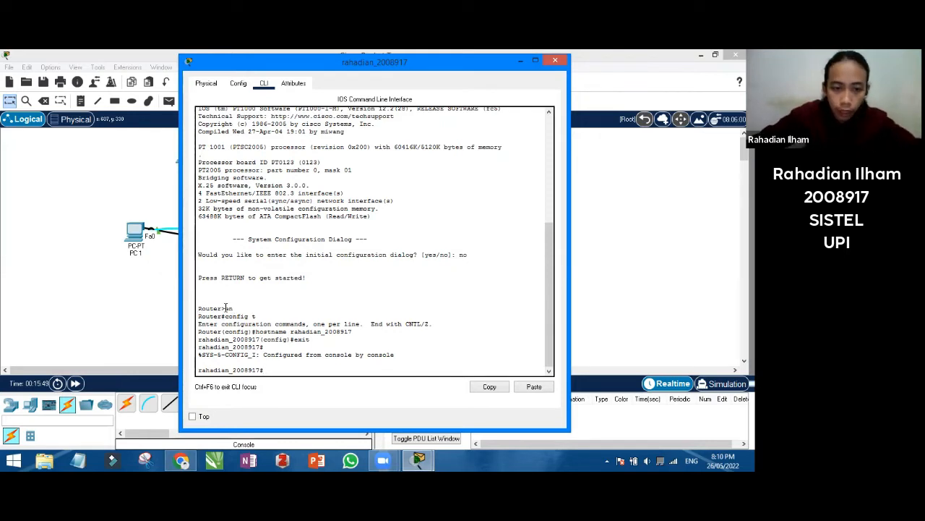
Enter the router's global configuration mode, checking the assignment document for the account details
{"action": "left_click_drag", "start_coordinate": [249, 308], "coordinate": [196, 298]}
{"action": "left_click", "coordinate": [266, 371]}
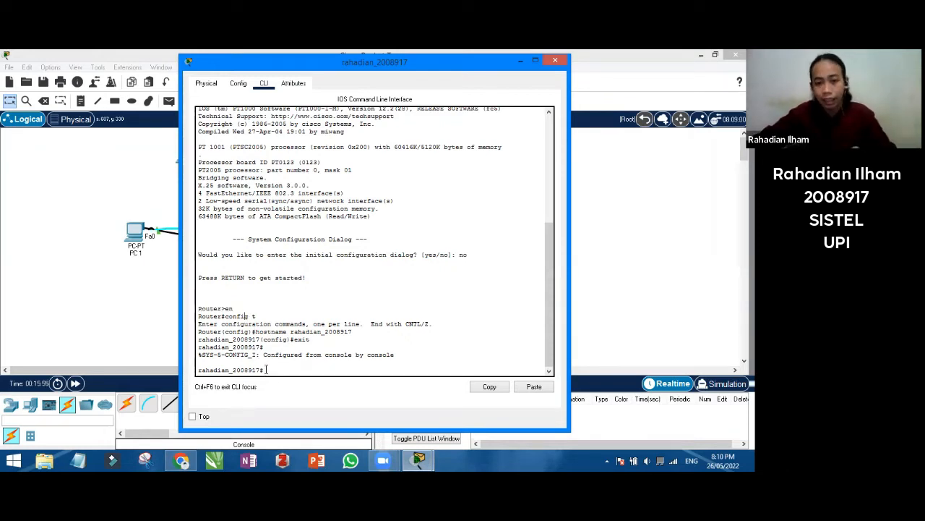
{"action": "type", "text": "co"}
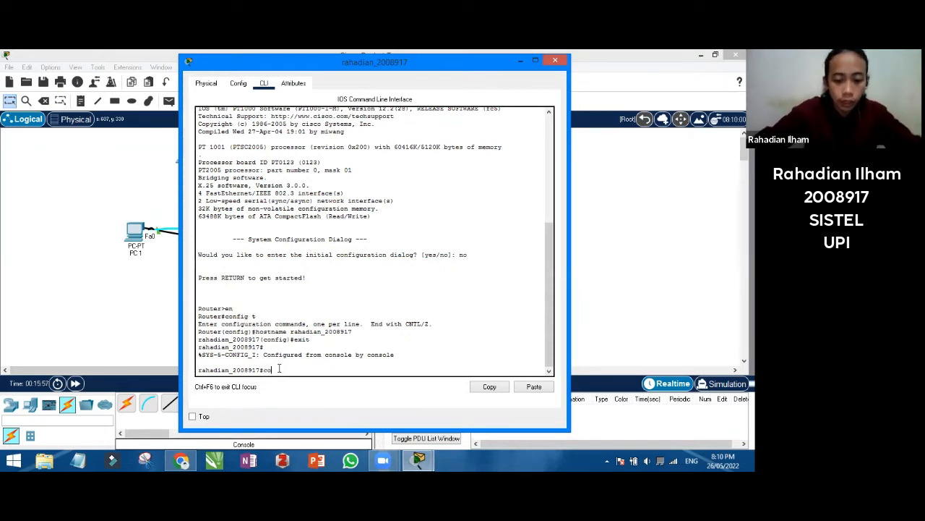
{"action": "type", "text": "nfig t"}
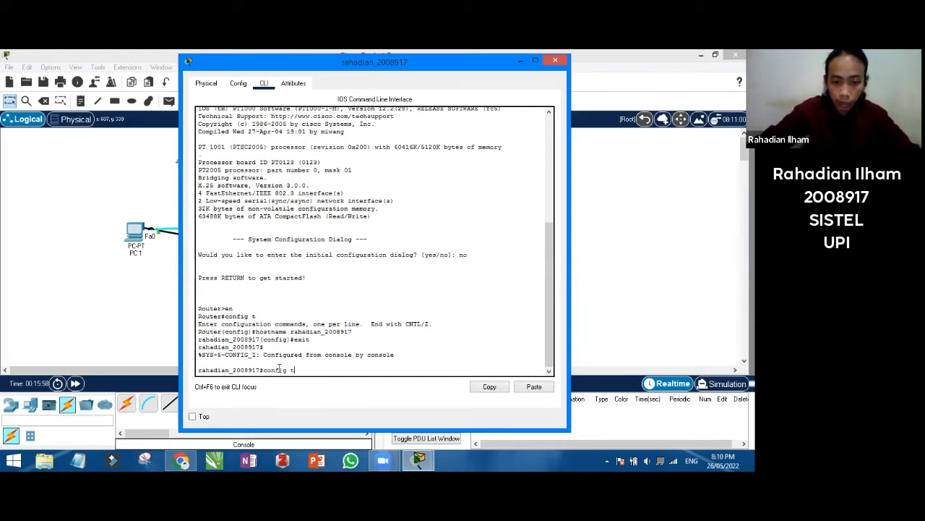
{"action": "key", "text": "Return"}
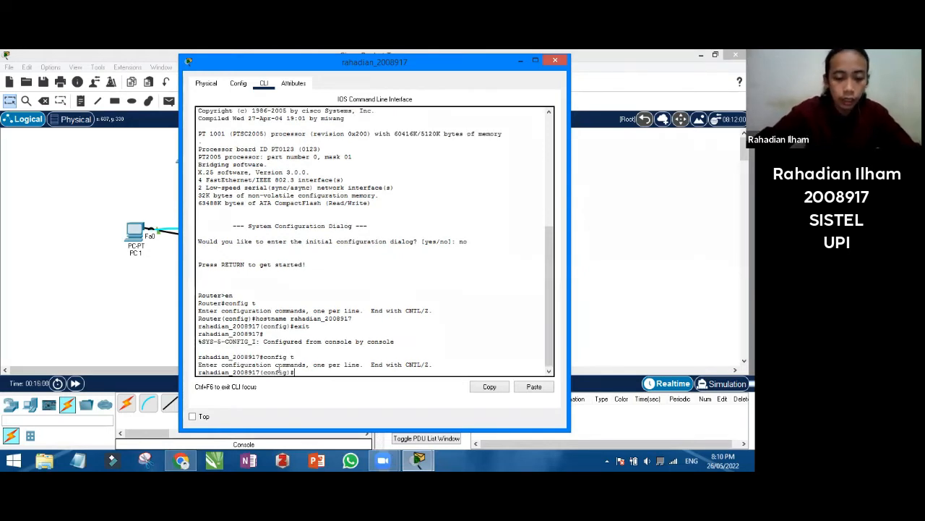
{"action": "type", "text": "username"}
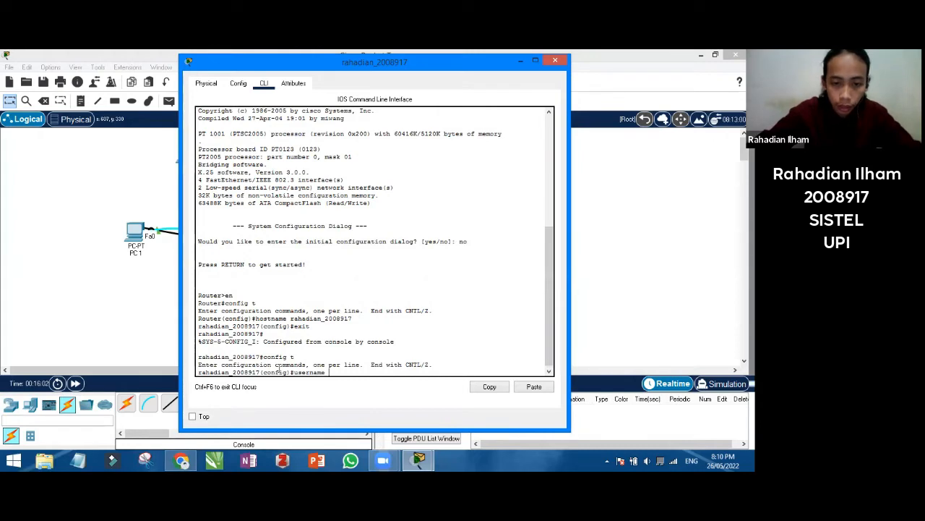
{"action": "left_click", "coordinate": [181, 457]}
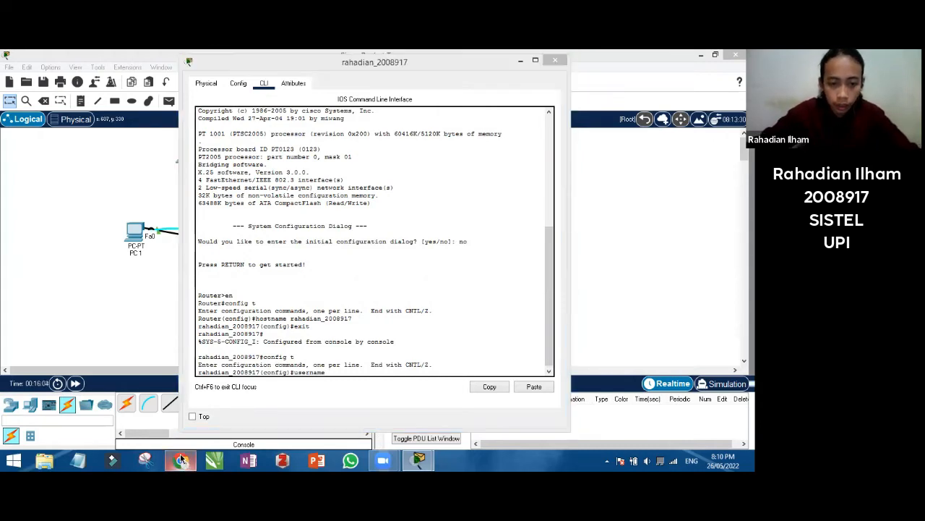
{"action": "left_click", "coordinate": [271, 413]}
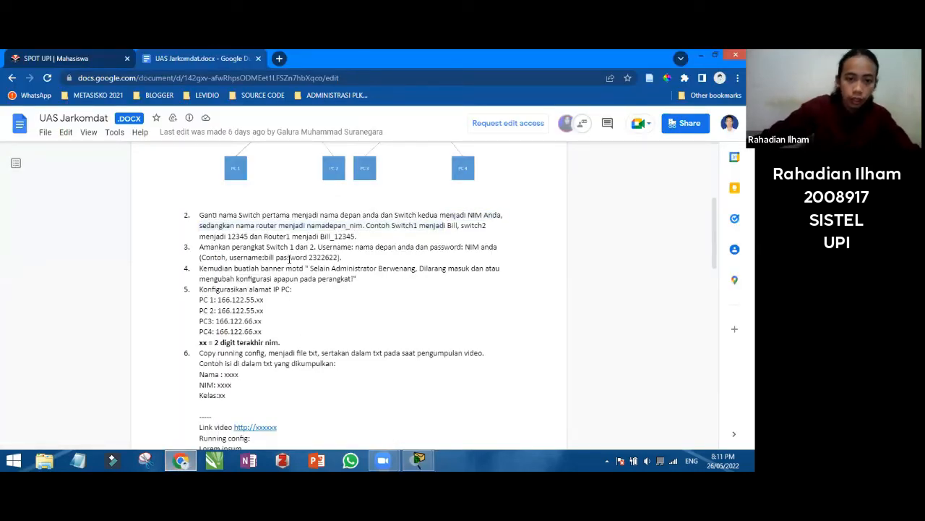
{"action": "left_click", "coordinate": [418, 457]}
{"action": "left_click", "coordinate": [416, 431]}
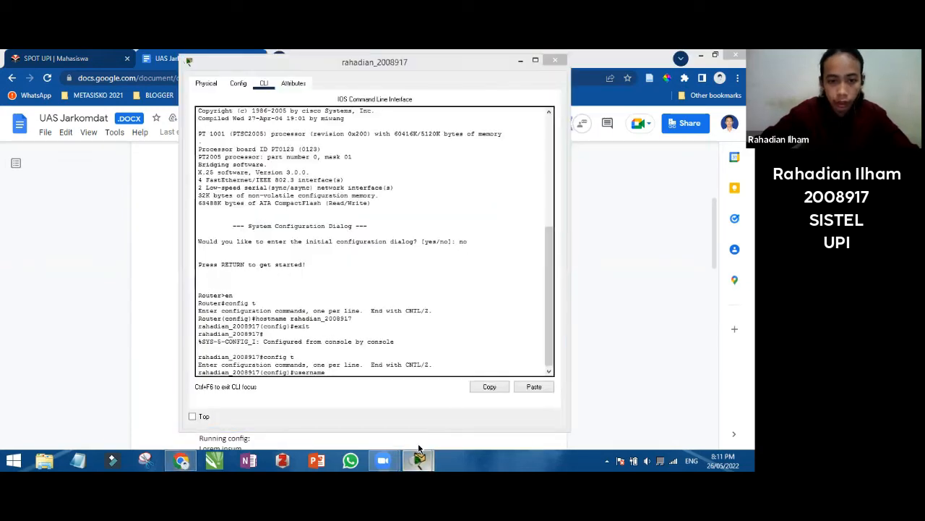
Create a local user with the student ID as password, set login local on console 0, and log out
{"action": "type", "text": "rahadian"}
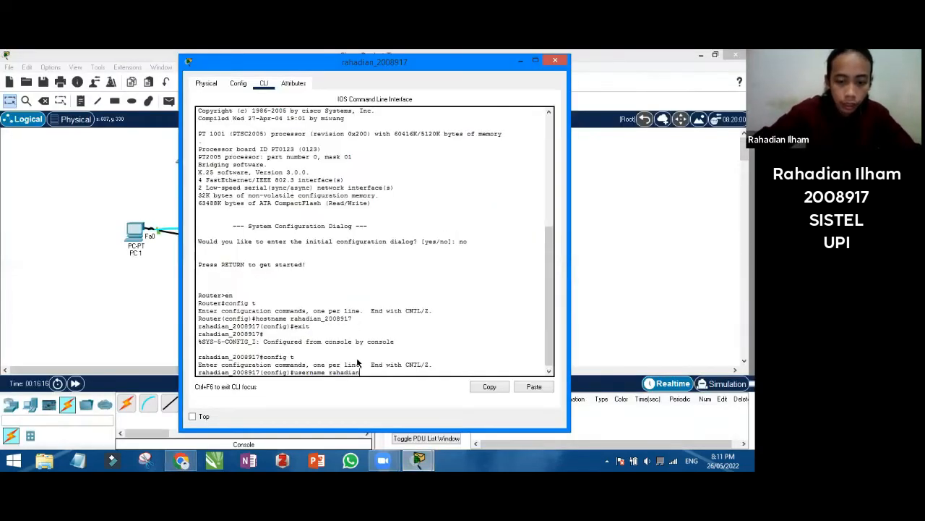
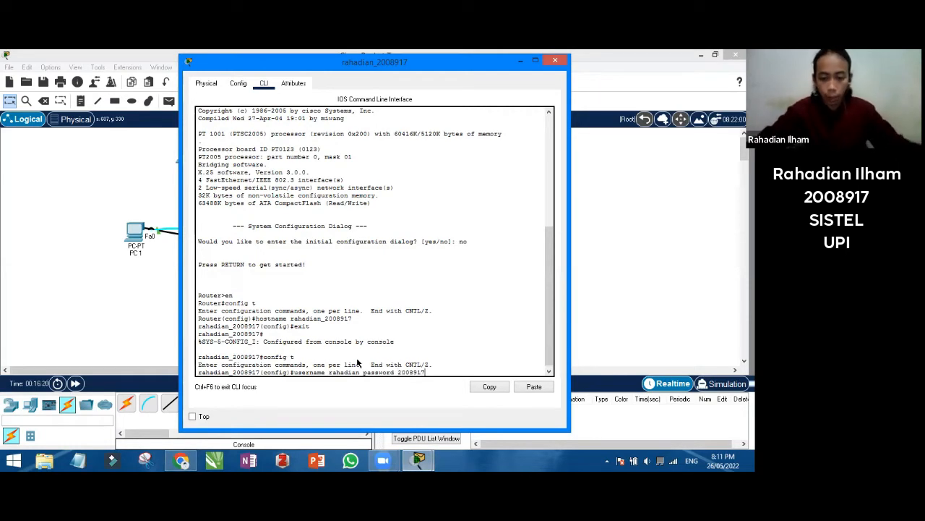
{"action": "key", "text": "Return"}
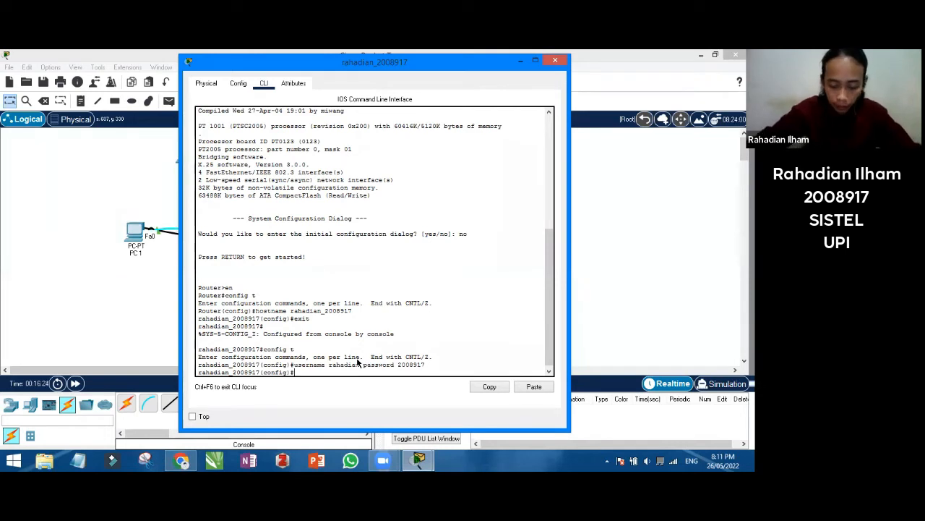
{"action": "type", "text": "line con"}
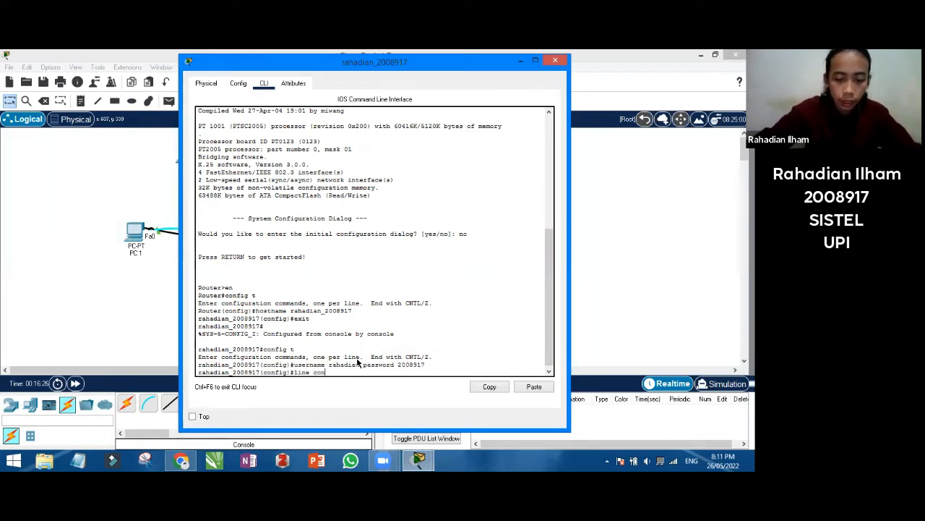
{"action": "type", "text": "sole 0"}
{"action": "key", "text": "Return"}
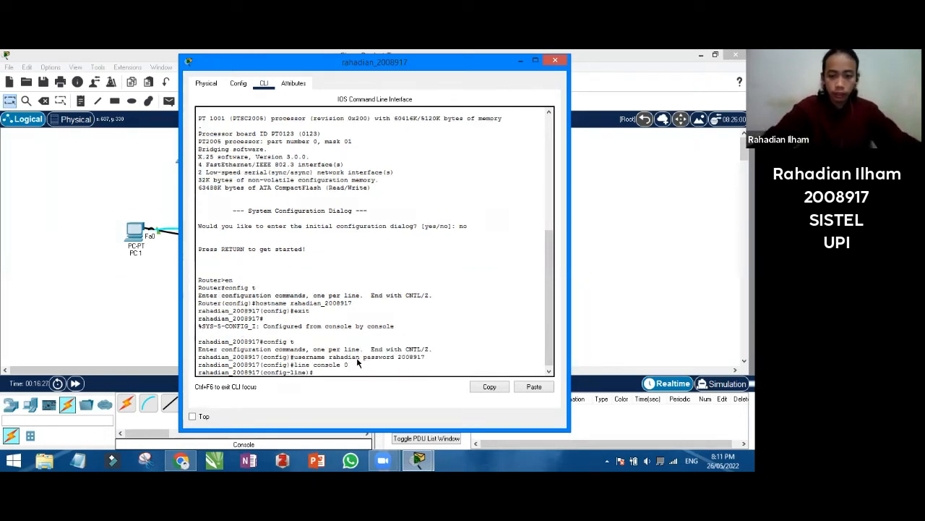
{"action": "type", "text": "lo"}
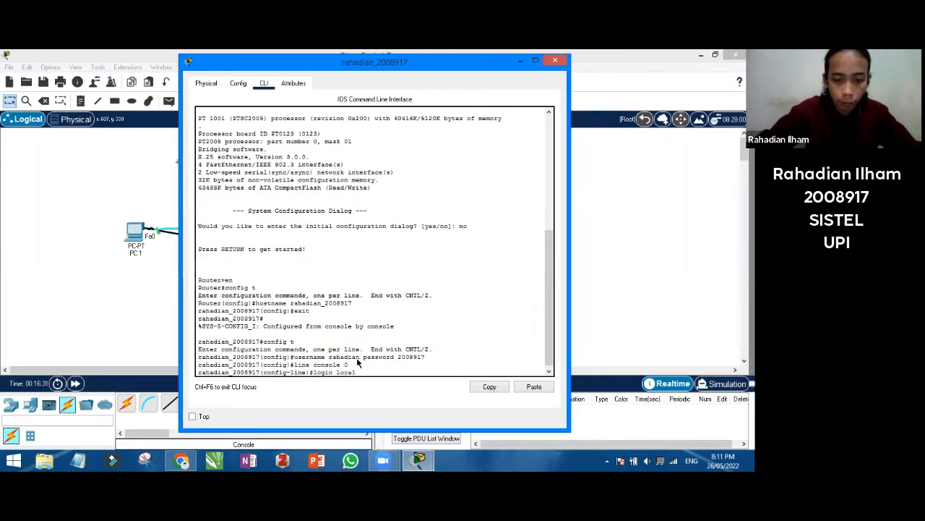
{"action": "type", "text": "gin local"}
{"action": "key", "text": "Return"}
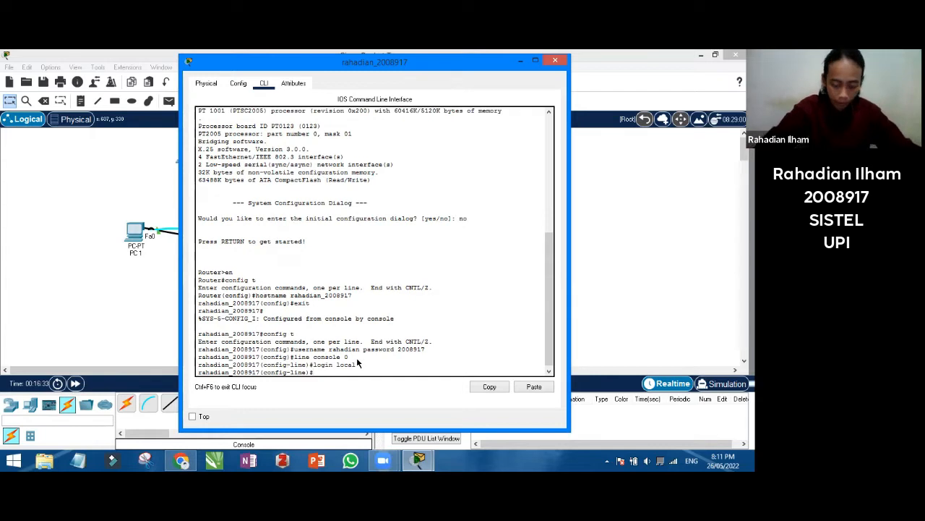
{"action": "type", "text": "end"}
{"action": "key", "text": "Return"}
{"action": "type", "text": "e"}
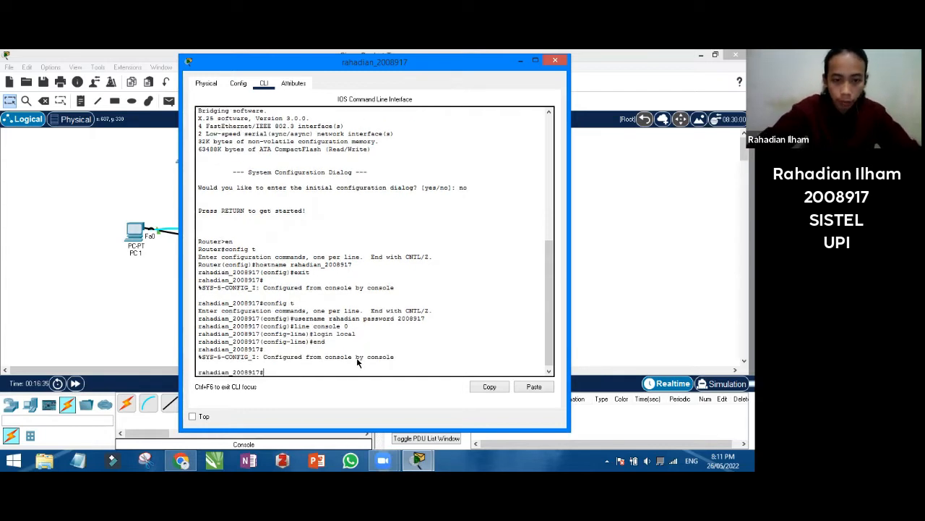
{"action": "type", "text": "xit"}
{"action": "key", "text": "Return"}
{"action": "key", "text": "Return"}
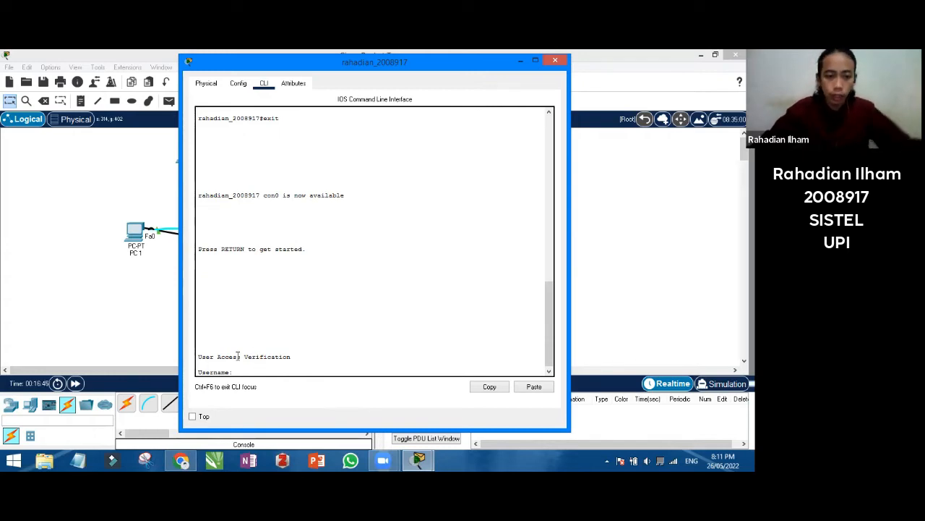
Log in at the router's User Access Verification prompt with the new local username and password
{"action": "scroll", "coordinate": [250, 304], "scroll_direction": "up", "scroll_amount": 10}
{"action": "scroll", "coordinate": [239, 260], "scroll_direction": "down", "scroll_amount": 4}
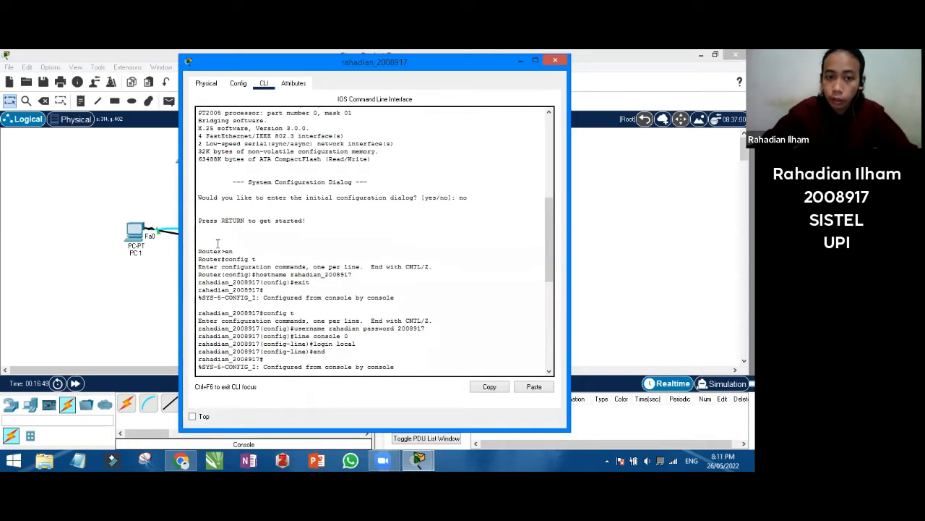
{"action": "scroll", "coordinate": [347, 296], "scroll_direction": "down", "scroll_amount": 15}
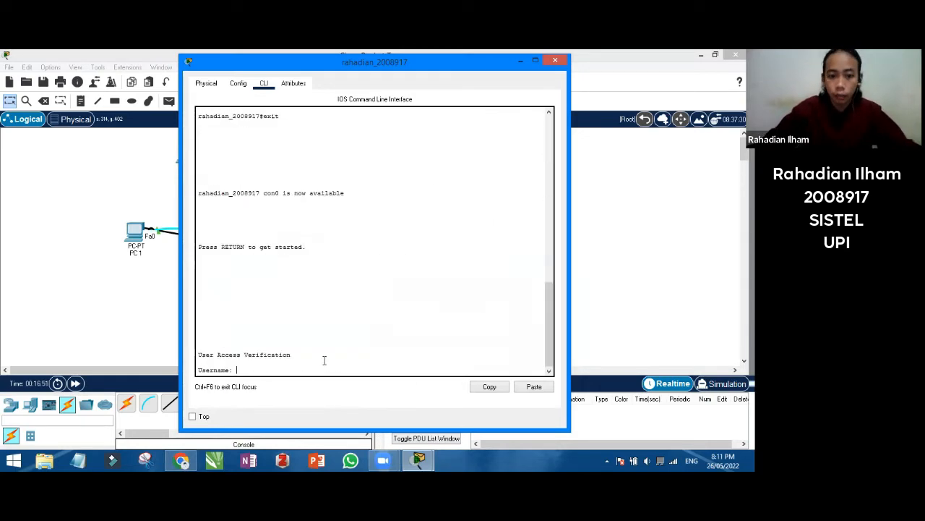
{"action": "type", "text": "rahadian"}
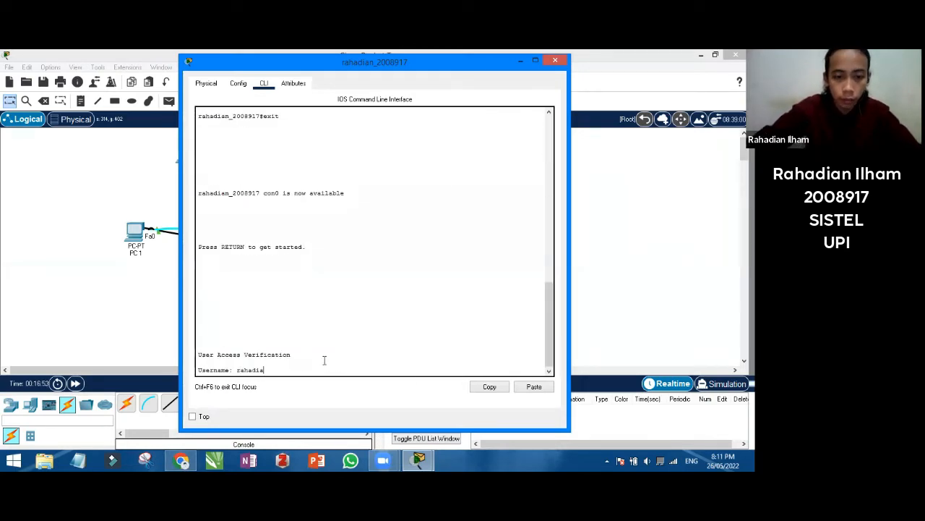
{"action": "key", "text": "Return"}
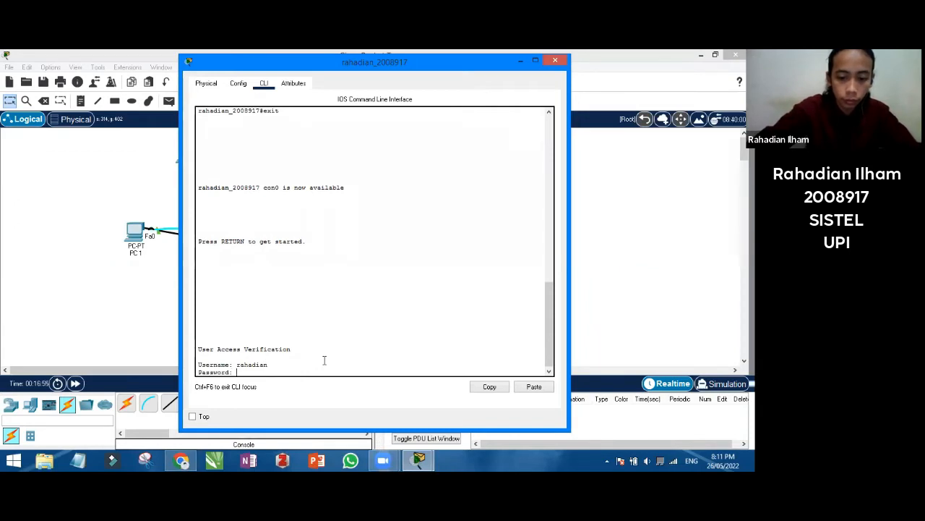
{"action": "key", "text": "Return"}
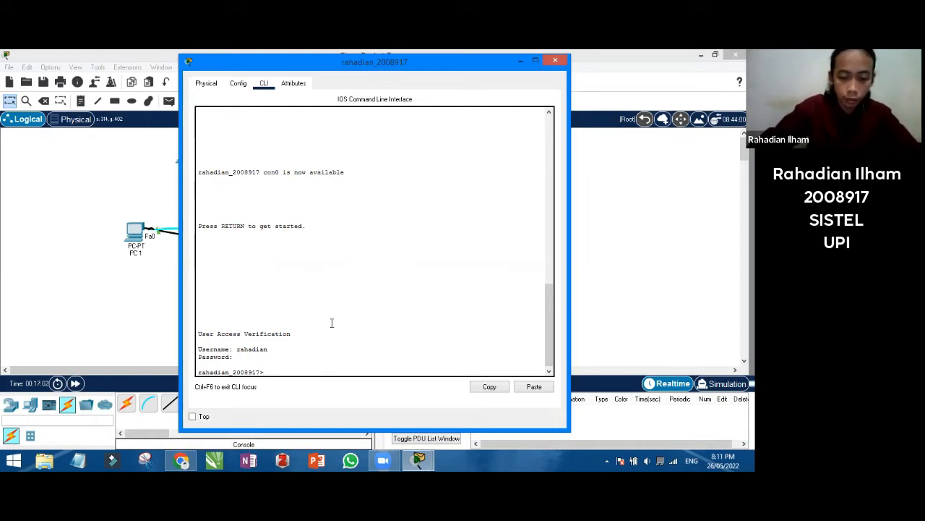
Enter privileged mode with en, attempt show running-config in config mode, then exit to the # prompt
{"action": "type", "text": "c"}
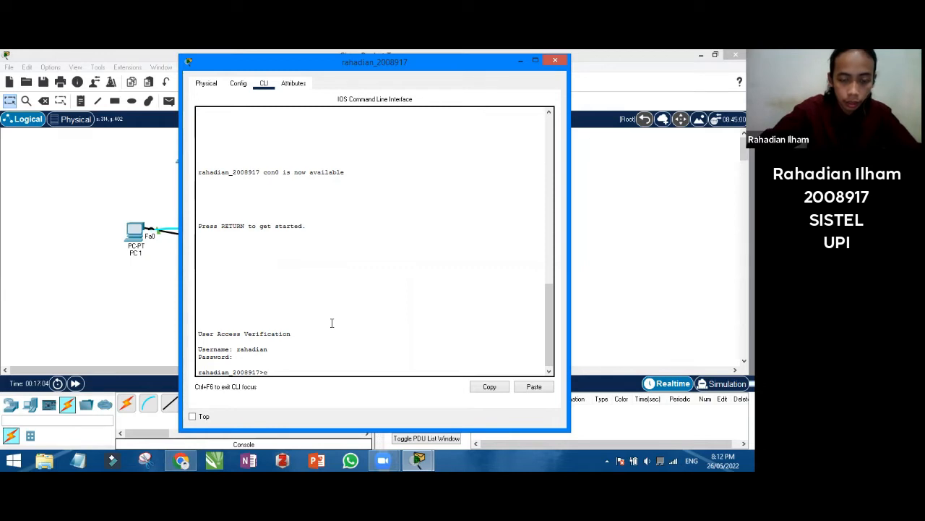
{"action": "type", "text": "onfig t"}
{"action": "key", "text": "Return"}
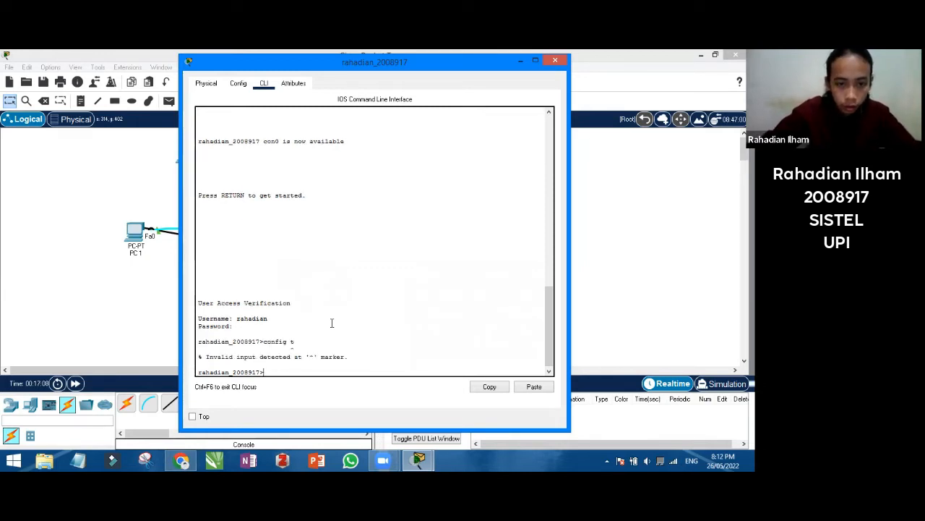
{"action": "type", "text": "en"}
{"action": "key", "text": "Return"}
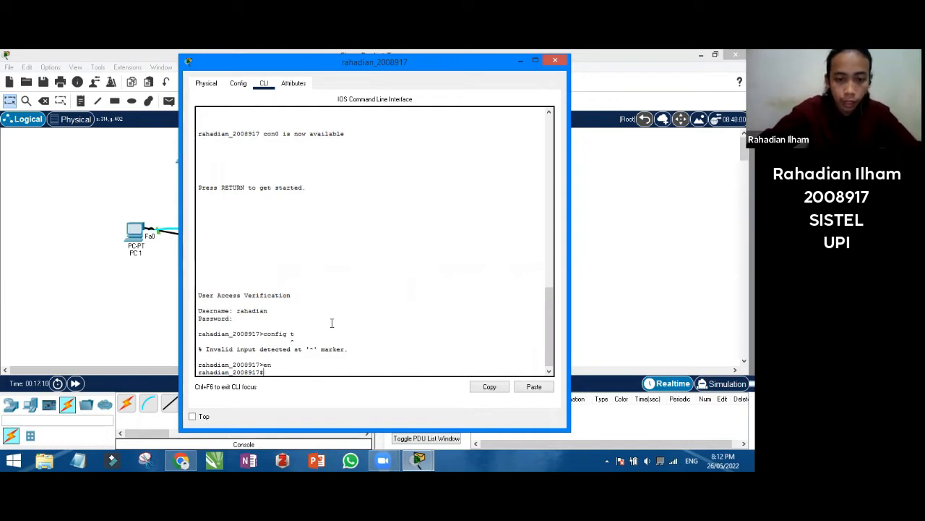
{"action": "type", "text": "co"}
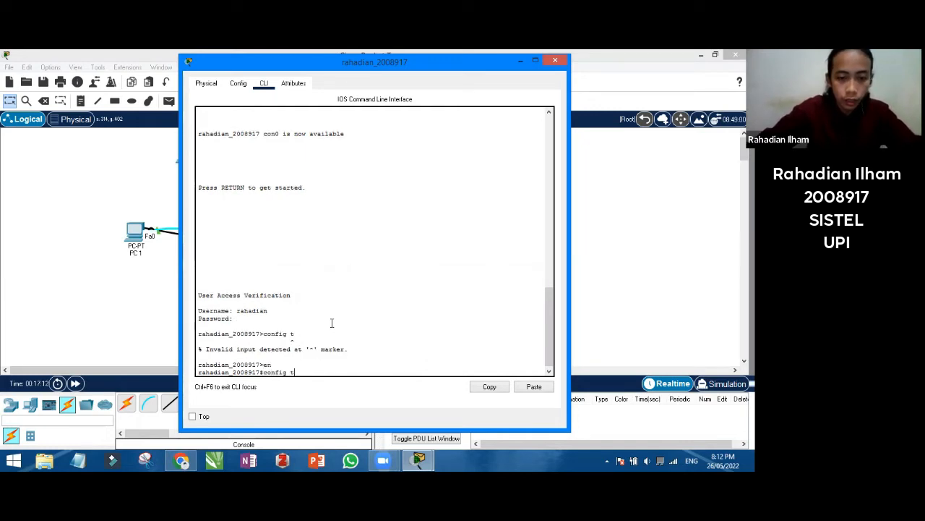
{"action": "type", "text": "nfig t"}
{"action": "key", "text": "Return"}
{"action": "type", "text": "sho"}
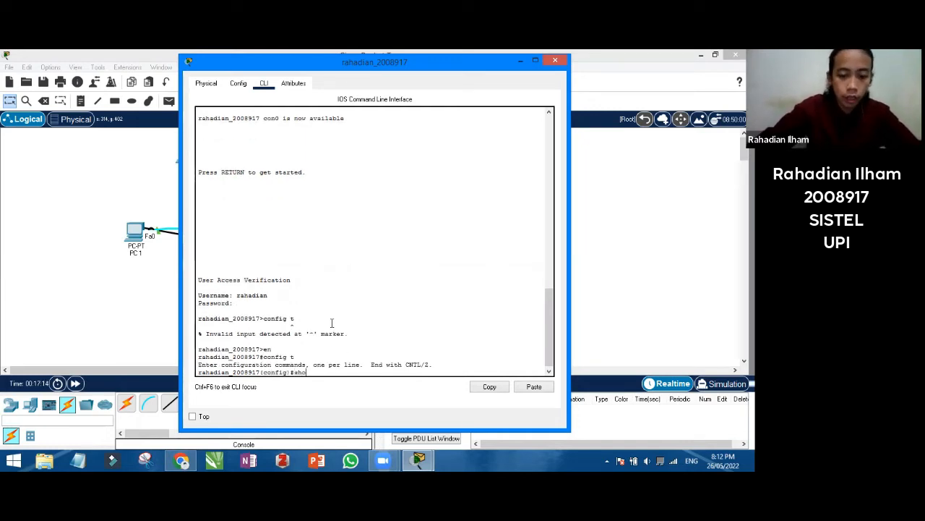
{"action": "type", "text": "w ru"}
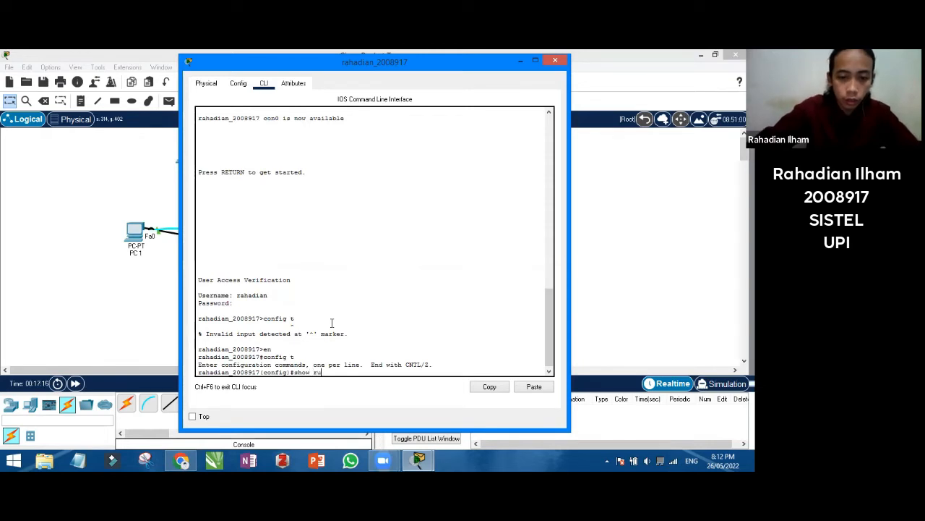
{"action": "type", "text": "nning-co"}
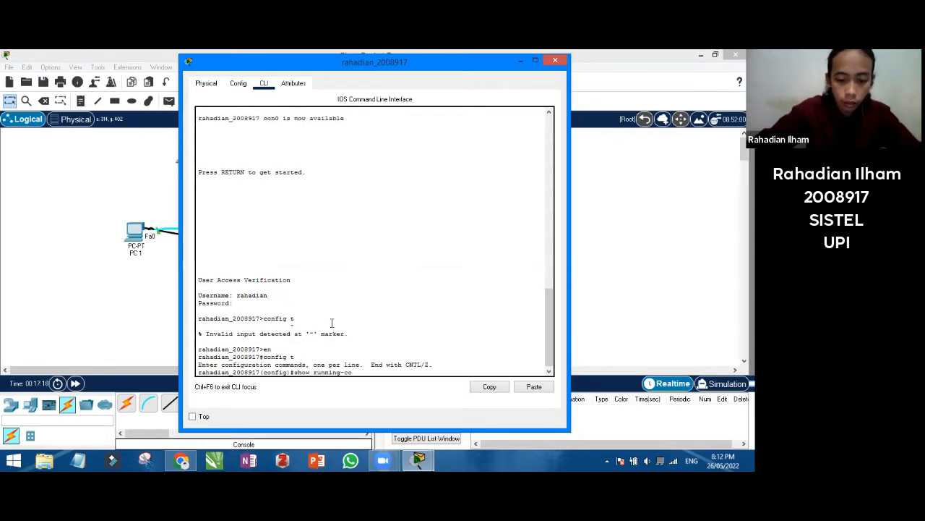
{"action": "type", "text": "nfig"}
{"action": "key", "text": "Return"}
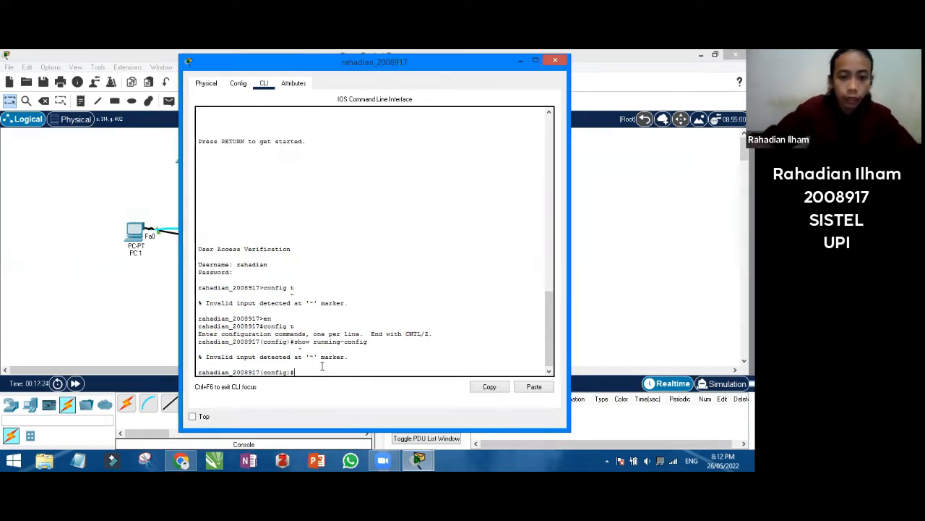
{"action": "type", "text": "exit"}
{"action": "key", "text": "Return"}
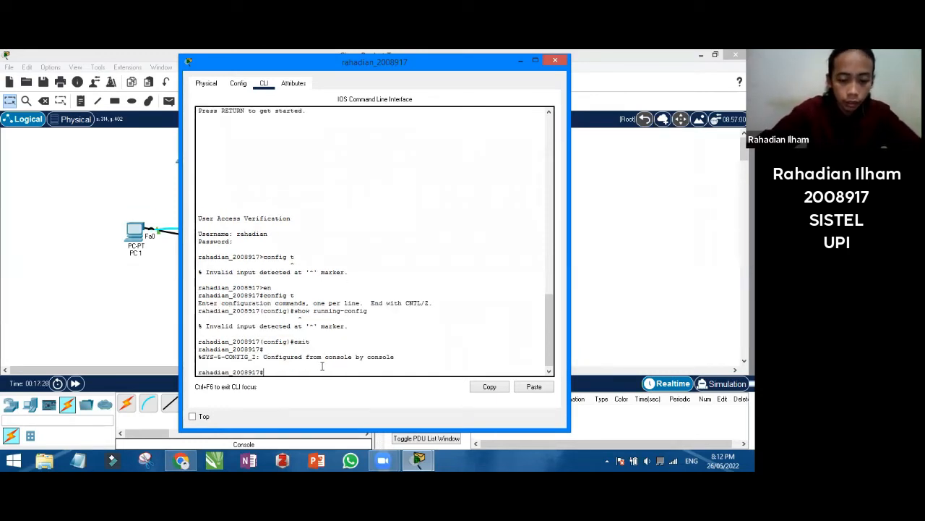
Run show running-config and page down to the local user entry, noting its plain-text password
{"action": "type", "text": "show run"}
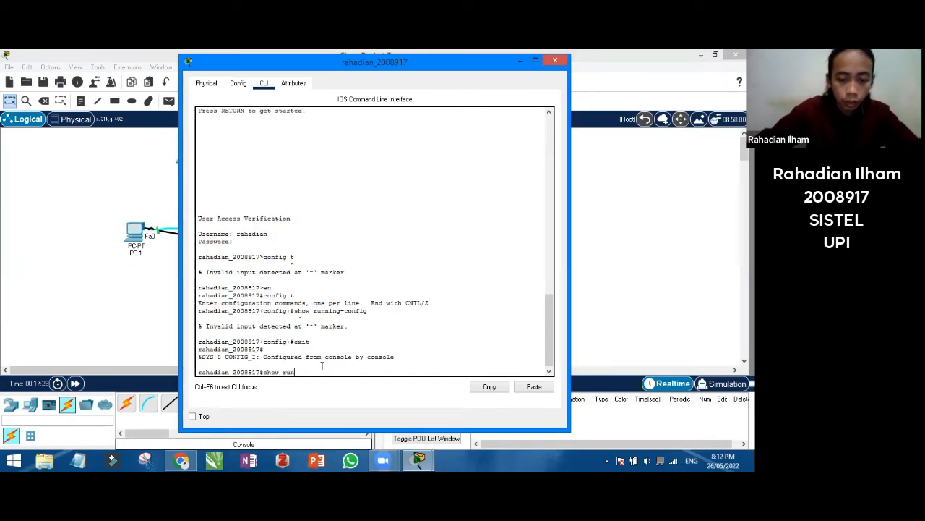
{"action": "type", "text": "ning-confi"}
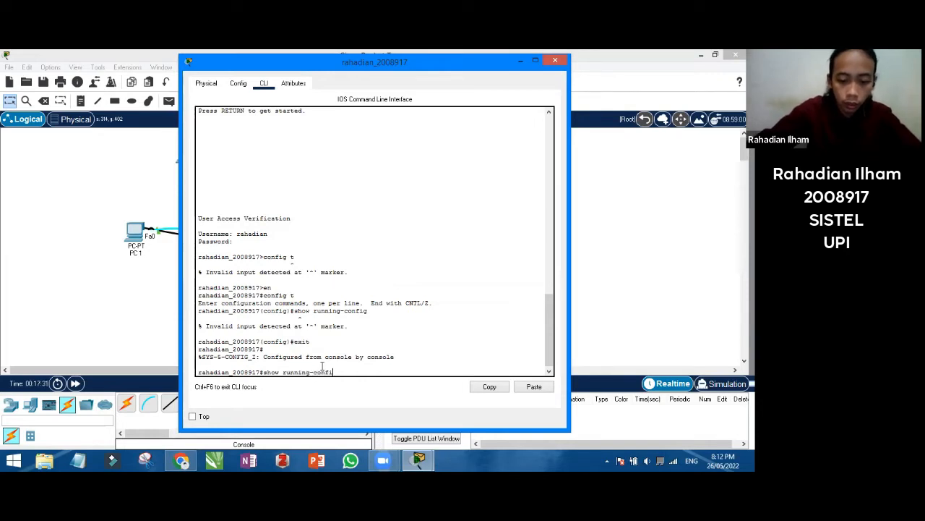
{"action": "type", "text": "g"}
{"action": "key", "text": "Return"}
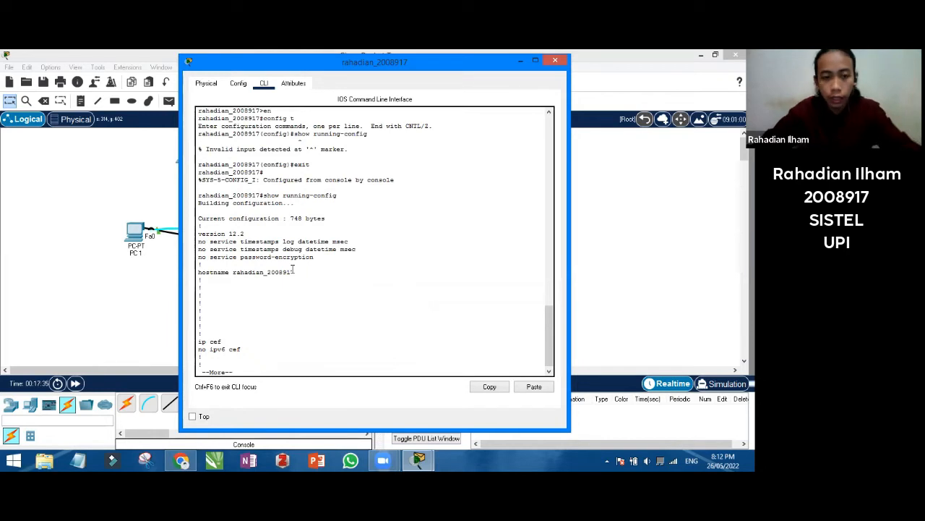
{"action": "key", "text": "Return"}
{"action": "key", "text": "Return"}
{"action": "key", "text": "Return"}
{"action": "key", "text": "Return"}
{"action": "key", "text": "Return"}
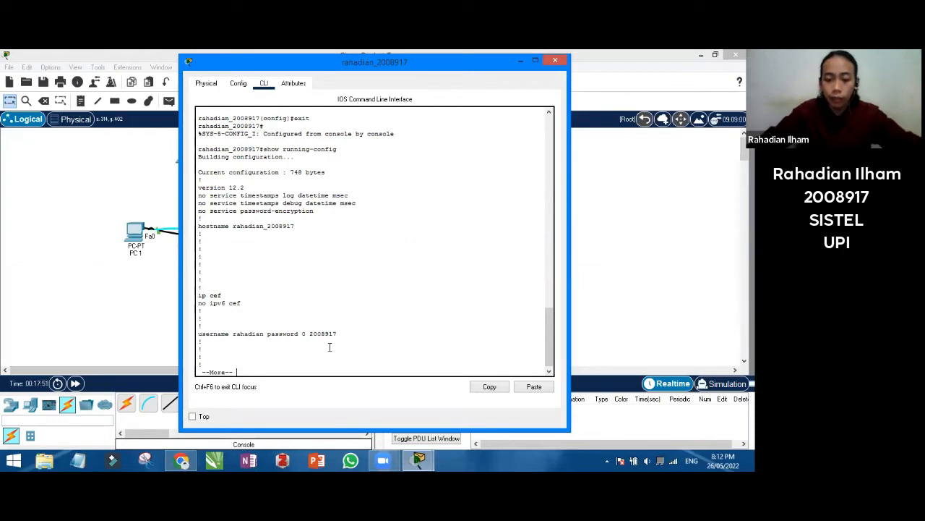
{"action": "key", "text": "Return"}
{"action": "key", "text": "Return"}
{"action": "key", "text": "Return"}
{"action": "key", "text": "Return"}
{"action": "key", "text": "Return"}
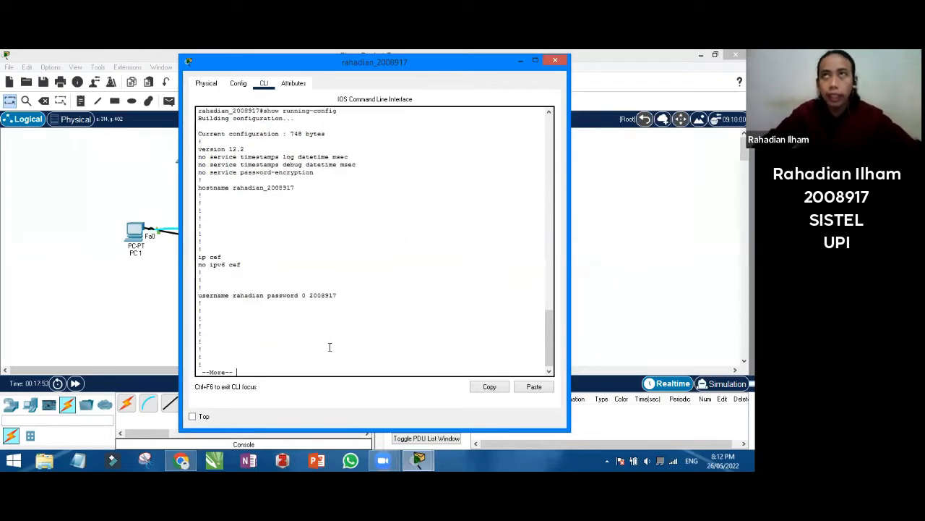
{"action": "key", "text": "Return"}
{"action": "key", "text": "Return"}
{"action": "key", "text": "Return"}
{"action": "key", "text": "Return"}
{"action": "key", "text": "Return"}
{"action": "key", "text": "Return"}
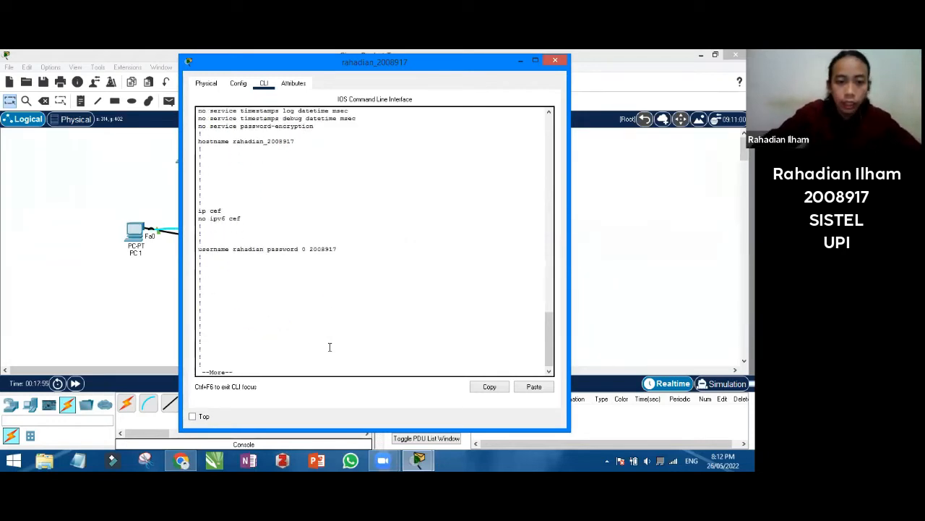
{"action": "key", "text": "Return"}
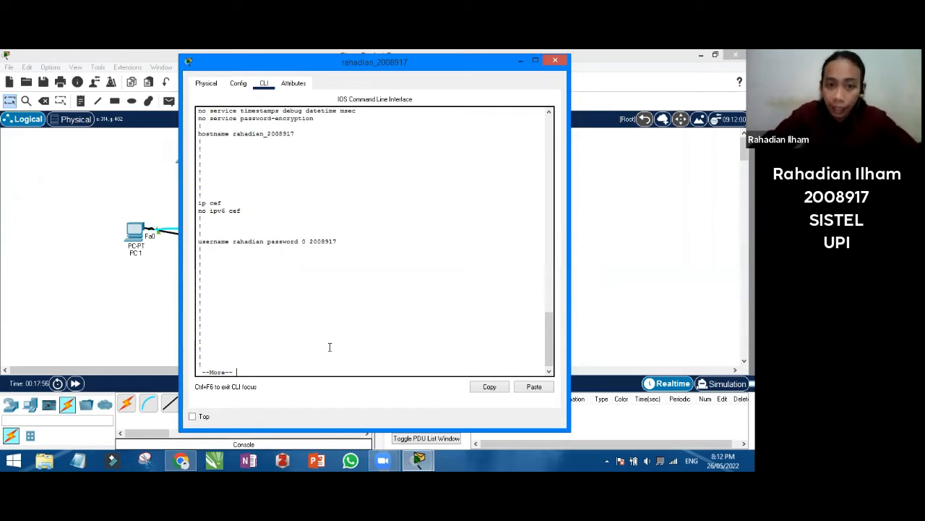
{"action": "key", "text": "Return"}
{"action": "key", "text": "Return"}
{"action": "key", "text": "Return"}
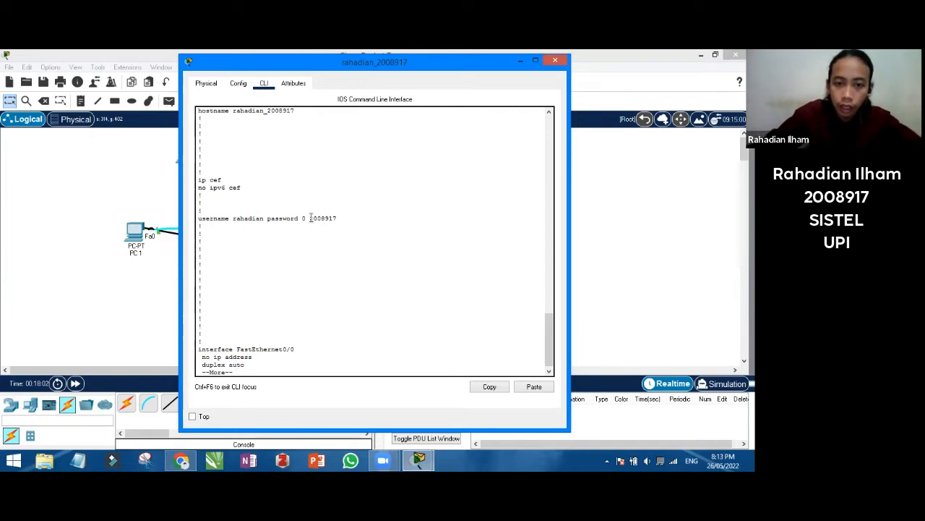
{"action": "left_click_drag", "start_coordinate": [311, 218], "coordinate": [337, 212]}
{"action": "left_click", "coordinate": [326, 317]}
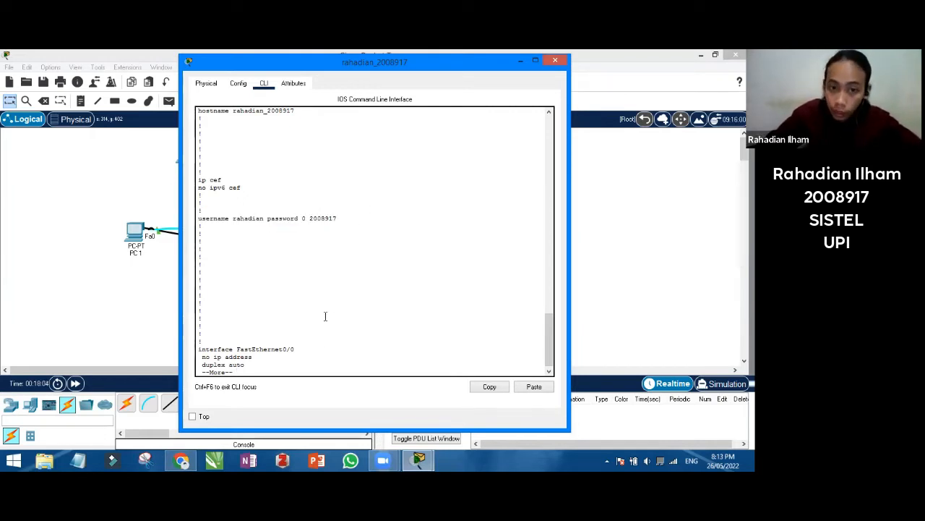
Page through the interface settings to the console line showing login local, finishing the listing
{"action": "key", "text": "Return"}
{"action": "key", "text": "Return"}
{"action": "key", "text": "Return"}
{"action": "key", "text": "Return"}
{"action": "key", "text": "Return"}
{"action": "key", "text": "Return"}
{"action": "key", "text": "Return"}
{"action": "key", "text": "Return"}
{"action": "key", "text": "Return"}
{"action": "key", "text": "Return"}
{"action": "key", "text": "Return"}
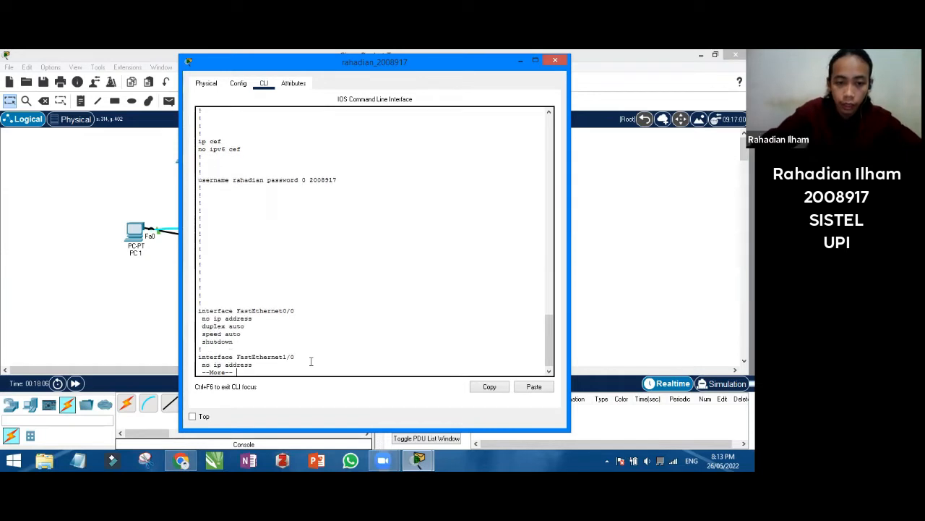
{"action": "key", "text": "Return"}
{"action": "key", "text": "Return"}
{"action": "key", "text": "Return"}
{"action": "key", "text": "Return"}
{"action": "key", "text": "Return"}
{"action": "key", "text": "Return"}
{"action": "key", "text": "Return"}
{"action": "key", "text": "Return"}
{"action": "key", "text": "Return"}
{"action": "key", "text": "Return"}
{"action": "key", "text": "Return"}
{"action": "key", "text": "Return"}
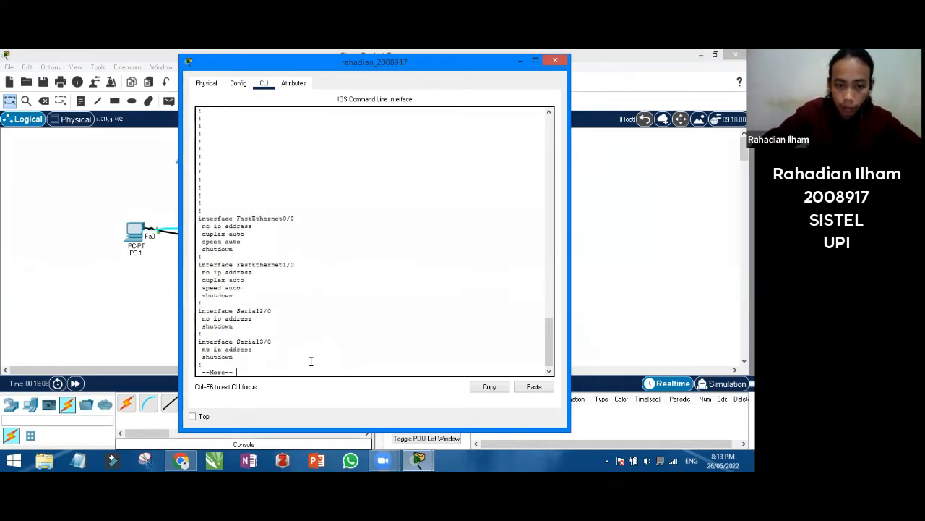
{"action": "key", "text": "Return"}
{"action": "key", "text": "Return"}
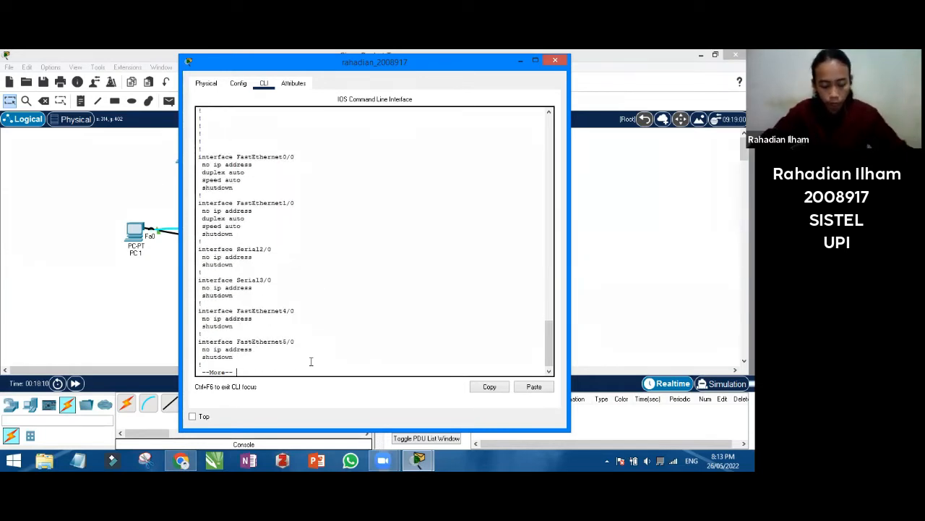
{"action": "key", "text": "Return"}
{"action": "key", "text": "Return"}
{"action": "key", "text": "Return"}
{"action": "key", "text": "Return"}
{"action": "key", "text": "Return"}
{"action": "key", "text": "Return"}
{"action": "key", "text": "Return"}
{"action": "key", "text": "Return"}
{"action": "key", "text": "Return"}
{"action": "key", "text": "Return"}
{"action": "key", "text": "Return"}
{"action": "key", "text": "Return"}
{"action": "key", "text": "Return"}
{"action": "key", "text": "Return"}
{"action": "key", "text": "Return"}
{"action": "key", "text": "Return"}
{"action": "key", "text": "Return"}
{"action": "key", "text": "Return"}
{"action": "key", "text": "Return"}
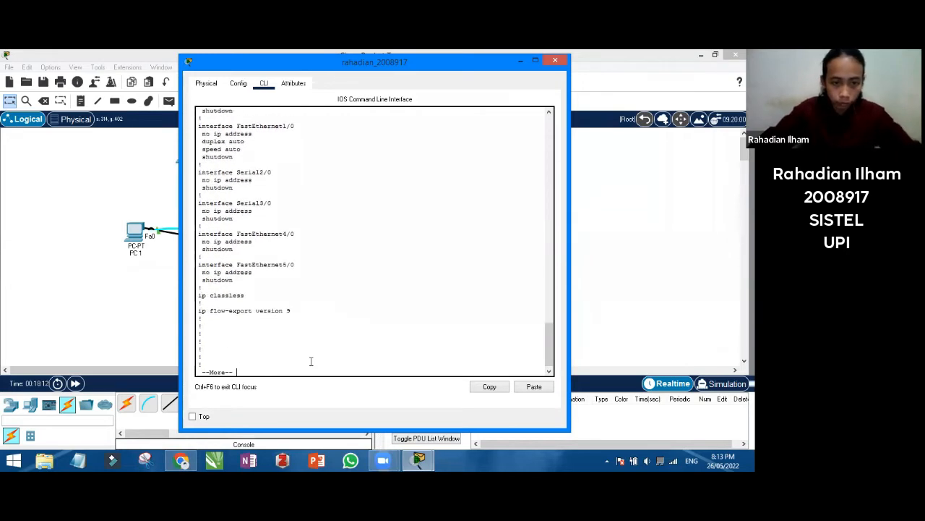
{"action": "key", "text": "Return"}
{"action": "key", "text": "Return"}
{"action": "key", "text": "Return"}
{"action": "key", "text": "Return"}
{"action": "key", "text": "Return"}
{"action": "key", "text": "Return"}
{"action": "key", "text": "Return"}
{"action": "key", "text": "Return"}
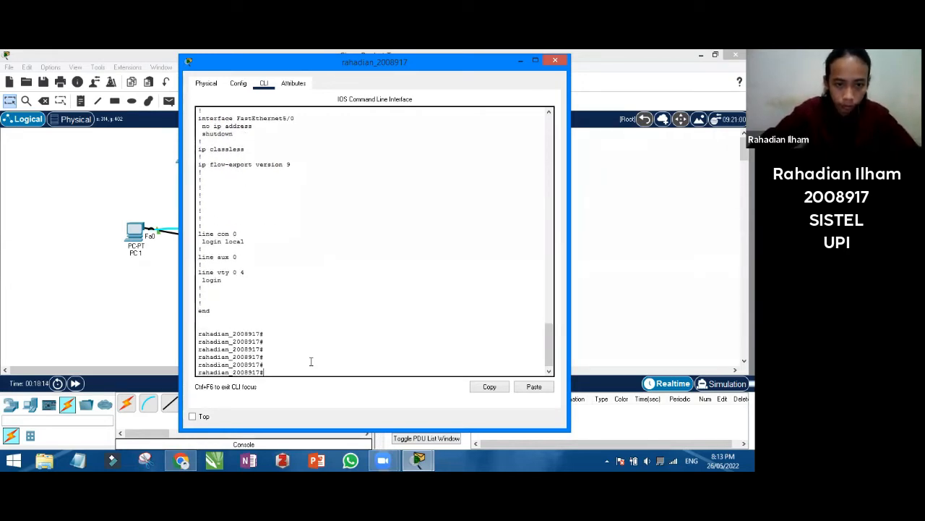
{"action": "type", "text": "confi"}
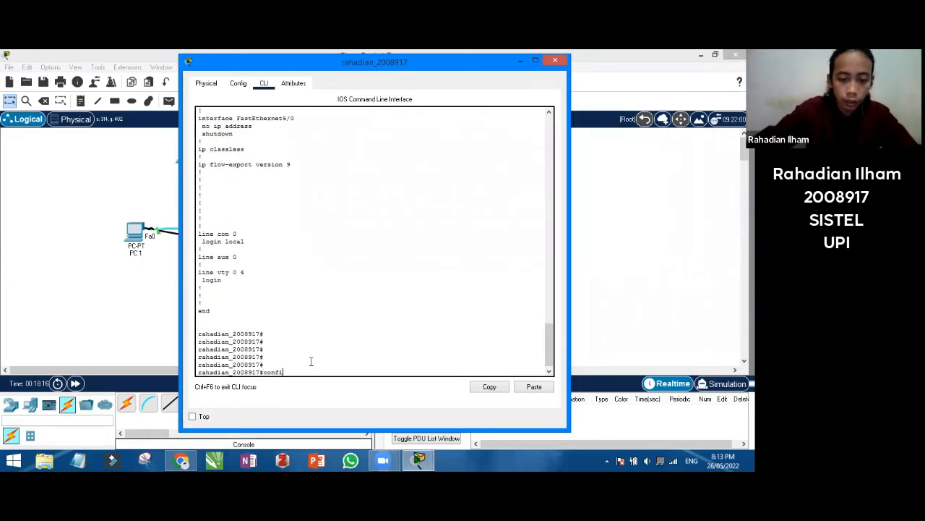
{"action": "type", "text": "g t"}
Enable service password-encryption in global configuration mode and exit back to privileged EXEC
{"action": "key", "text": "Return"}
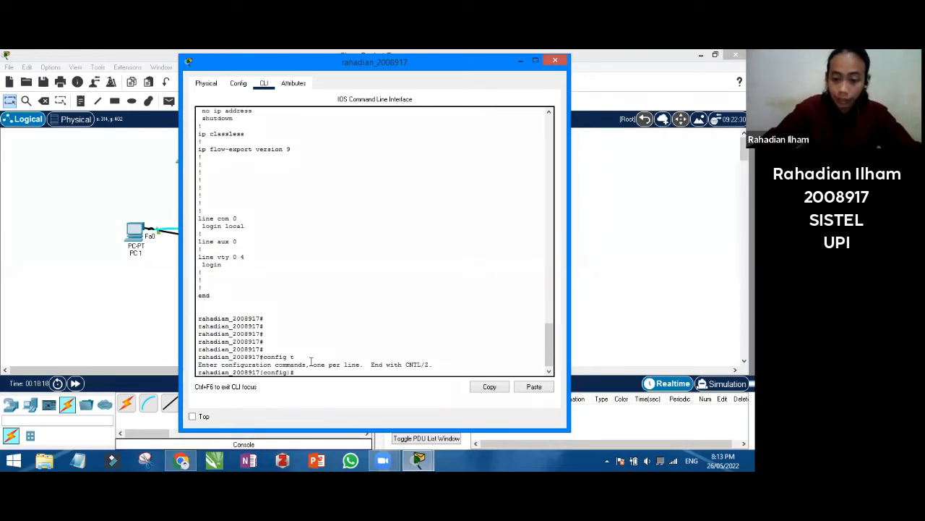
{"action": "type", "text": "serv"}
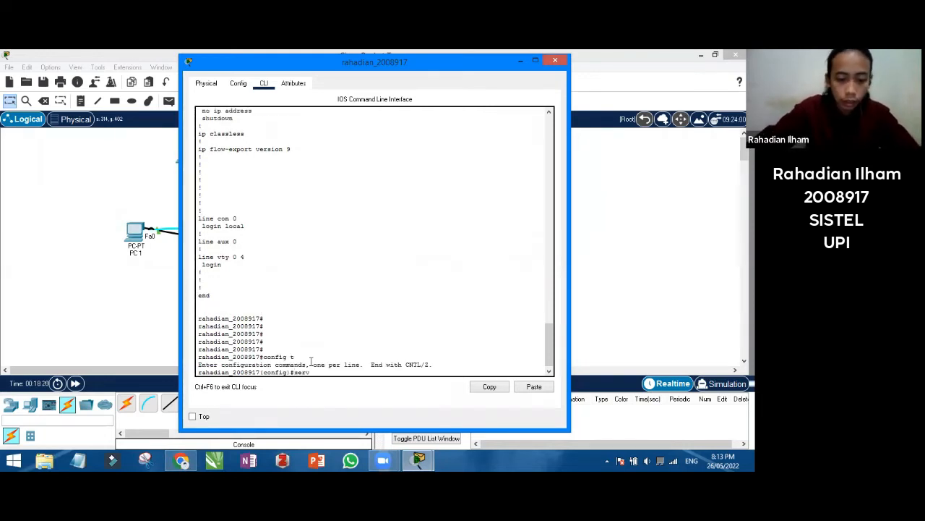
{"action": "type", "text": "ice p"}
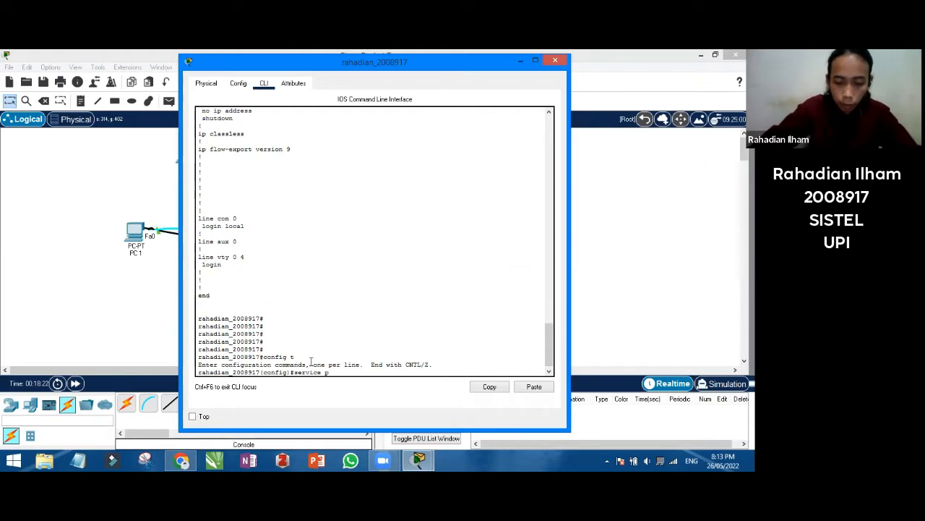
{"action": "type", "text": "assword-en"}
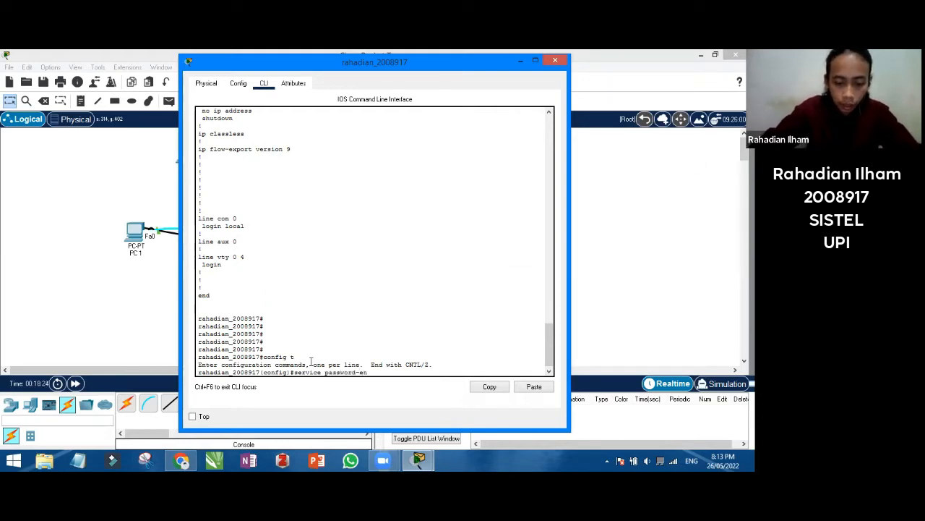
{"action": "type", "text": "cryp"}
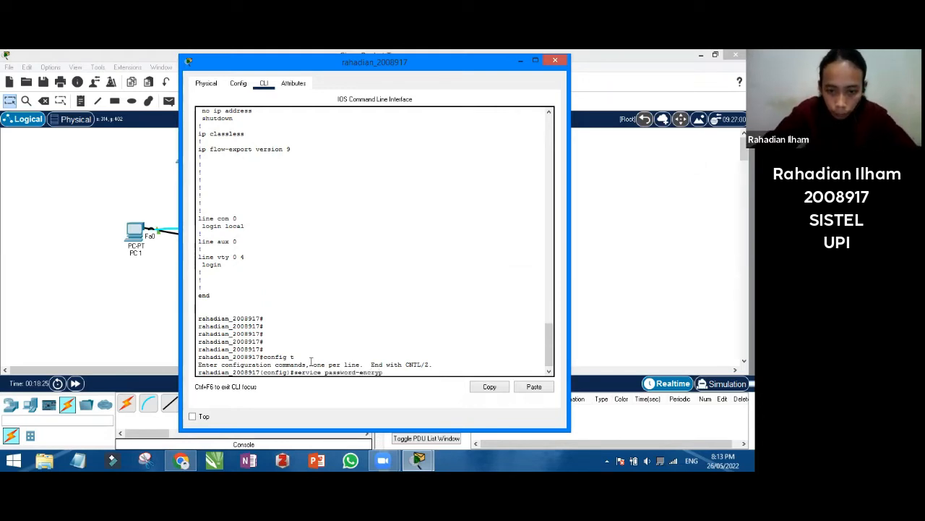
{"action": "type", "text": "ti"}
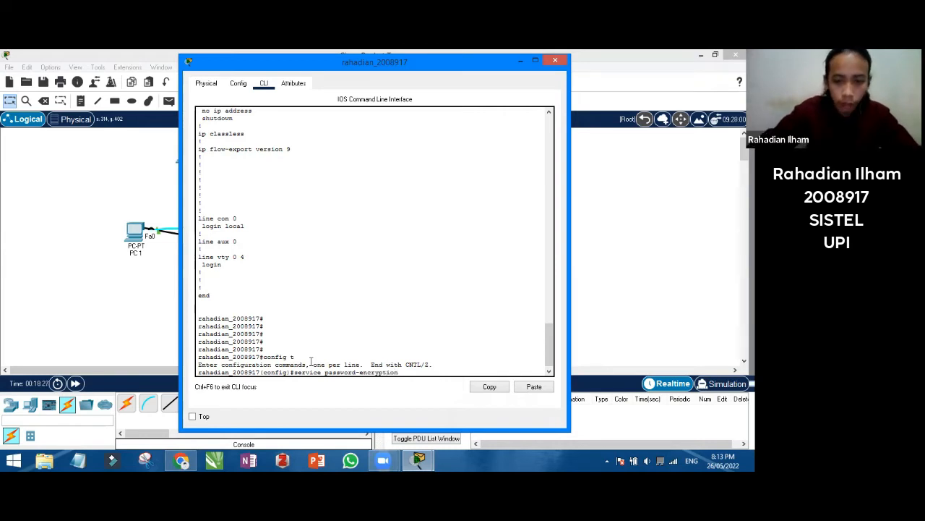
{"action": "type", "text": "on"}
{"action": "key", "text": "Return"}
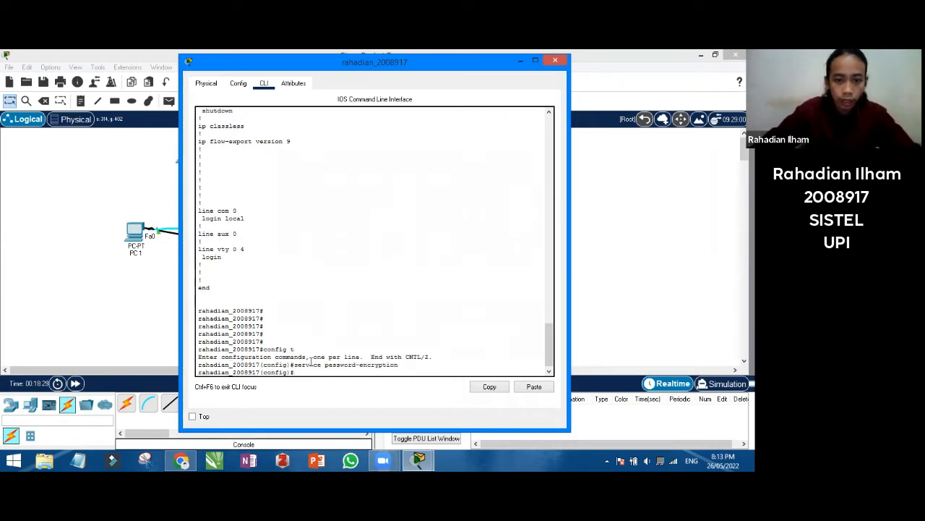
{"action": "type", "text": "exit"}
{"action": "key", "text": "Return"}
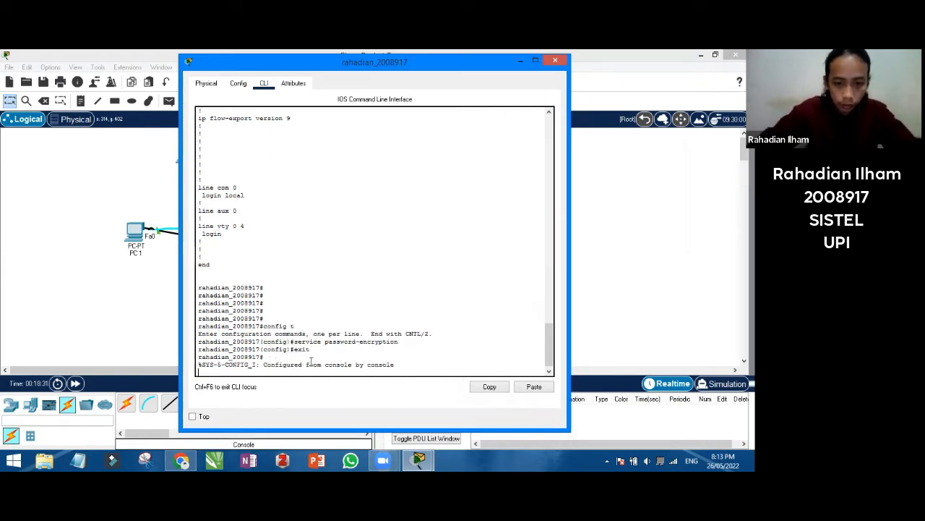
{"action": "key", "text": "Return"}
Run show running-config to confirm the service password-encryption line and the user's type 7 password
{"action": "type", "text": "show"}
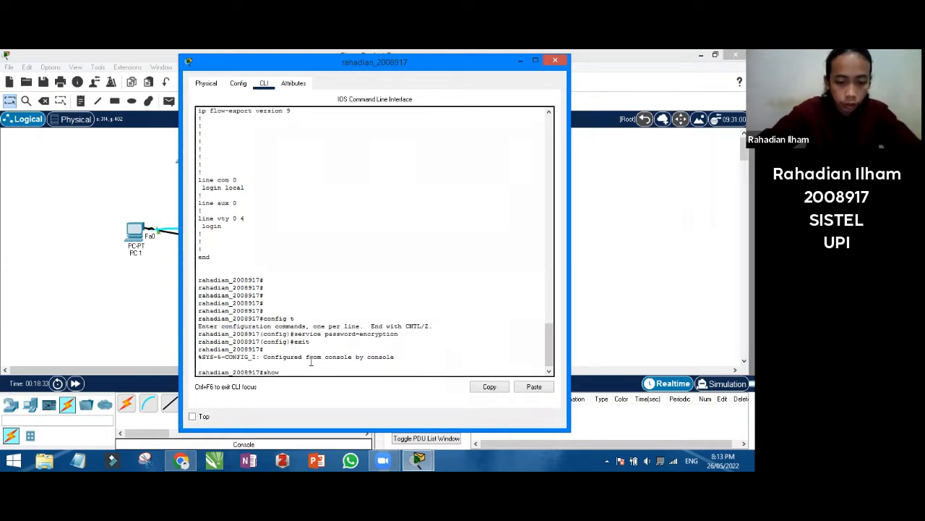
{"action": "type", "text": " running"}
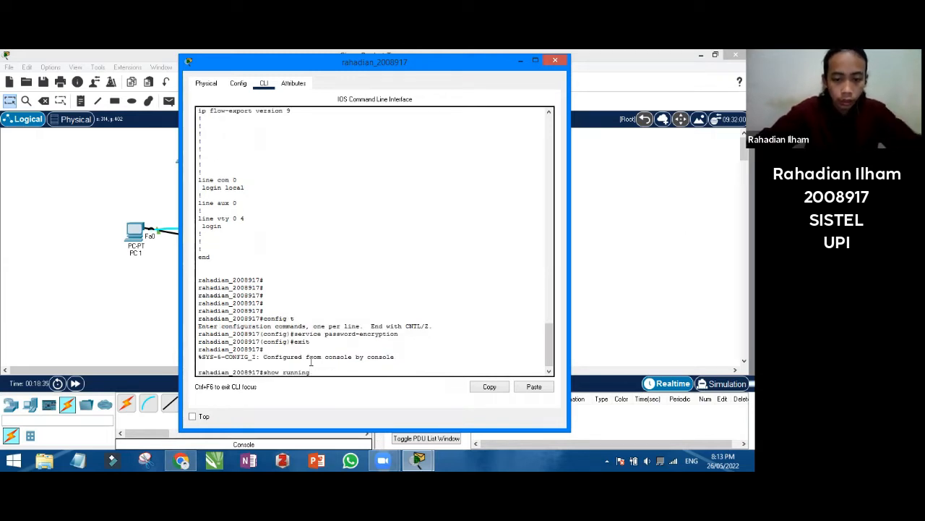
{"action": "type", "text": "-config"}
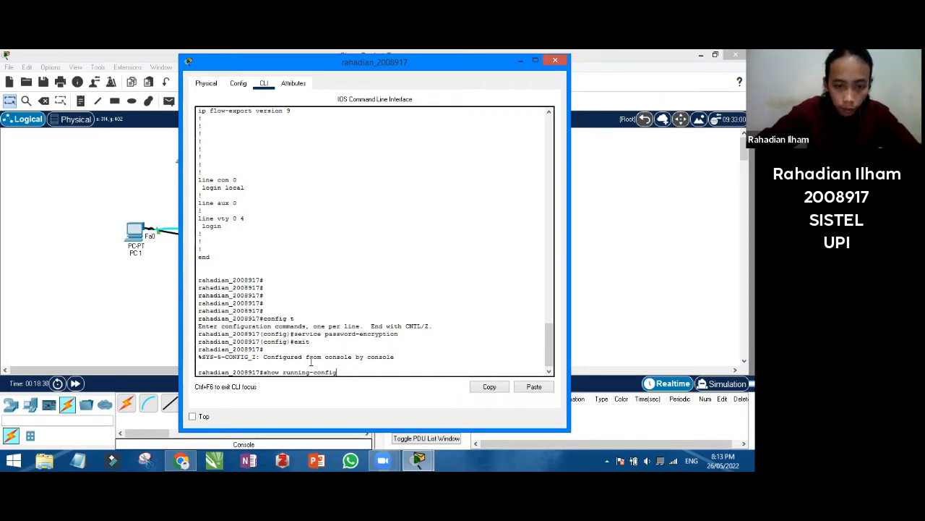
{"action": "key", "text": "Return"}
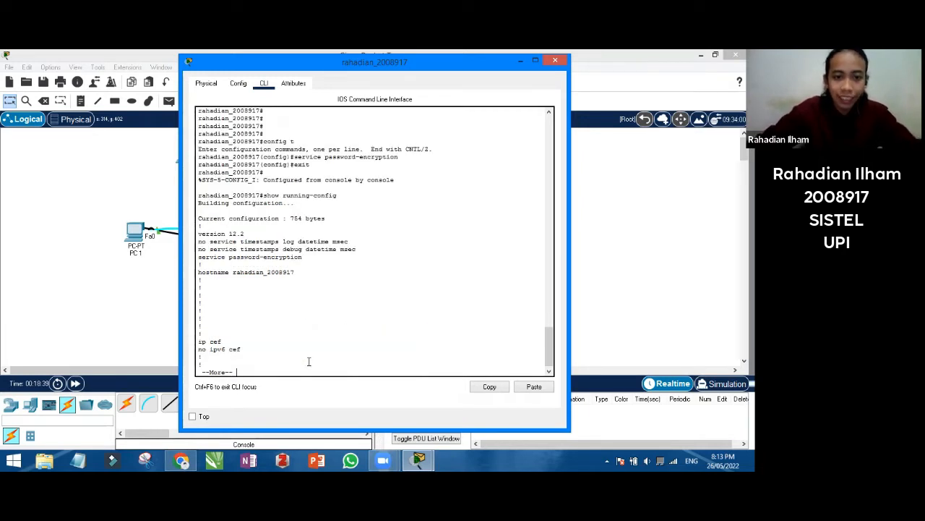
{"action": "left_click_drag", "start_coordinate": [200, 256], "coordinate": [304, 256]}
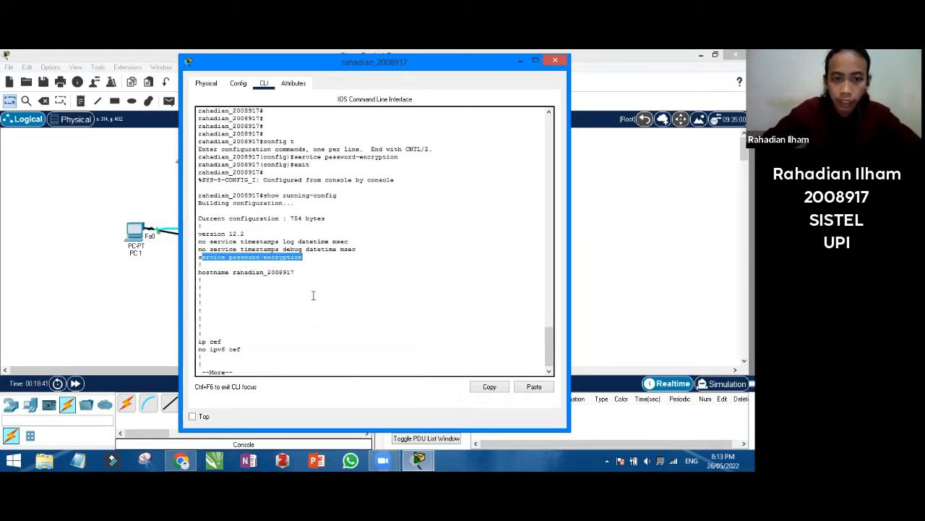
{"action": "left_click", "coordinate": [313, 295]}
{"action": "key", "text": "Return"}
{"action": "key", "text": "Return"}
{"action": "key", "text": "Return"}
{"action": "key", "text": "Return"}
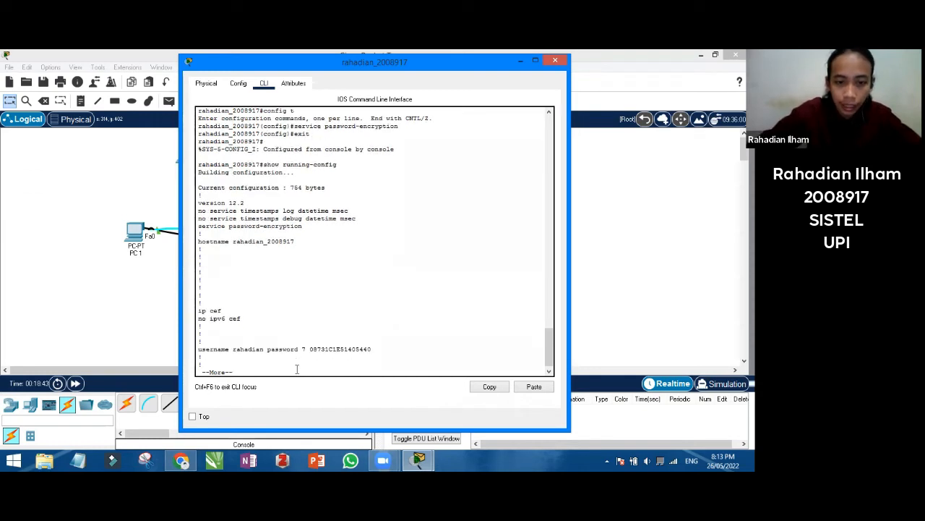
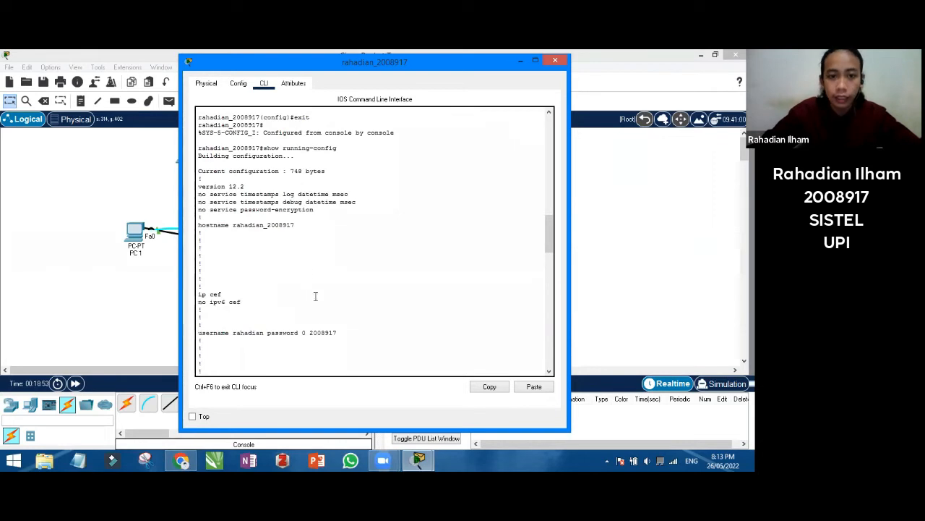
Page through the router's running-config past the encrypted user password, then exit to the username prompt
{"action": "left_click_drag", "start_coordinate": [310, 333], "coordinate": [340, 333]}
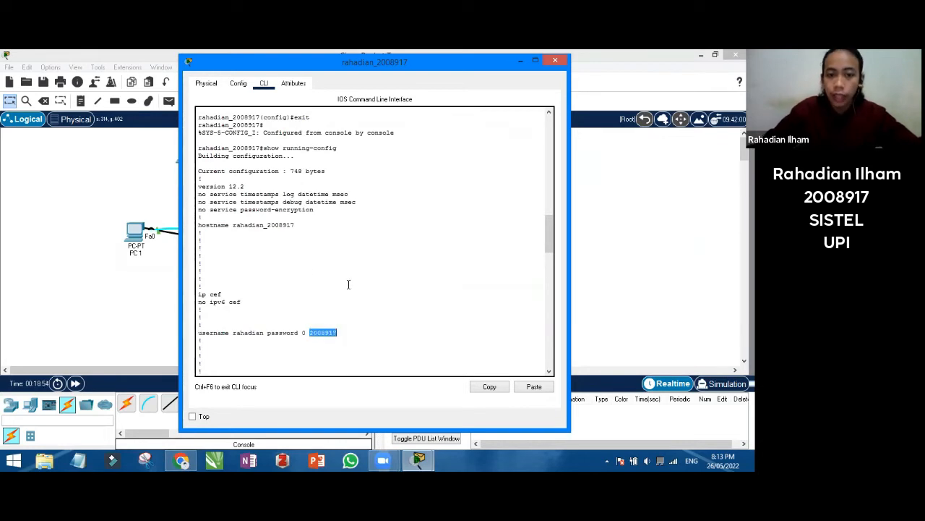
{"action": "scroll", "coordinate": [340, 329], "scroll_direction": "down", "scroll_amount": 15}
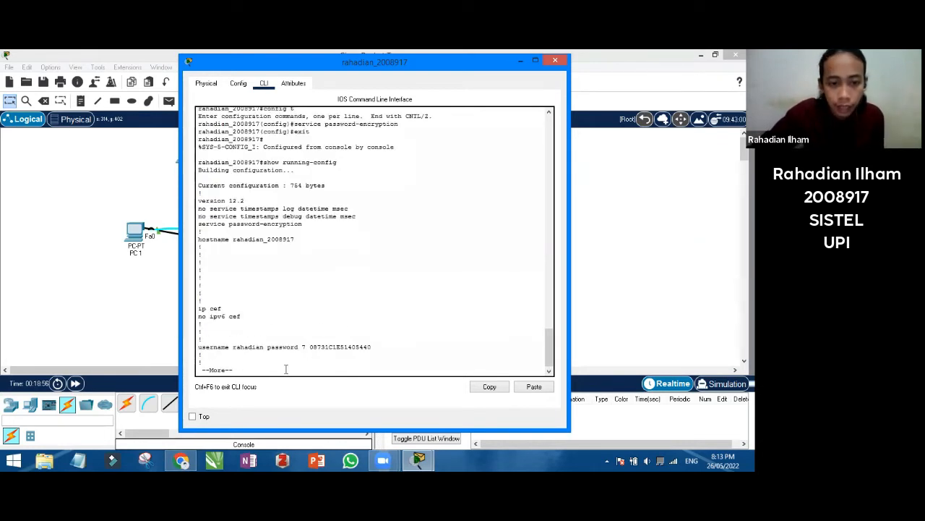
{"action": "key", "text": "space"}
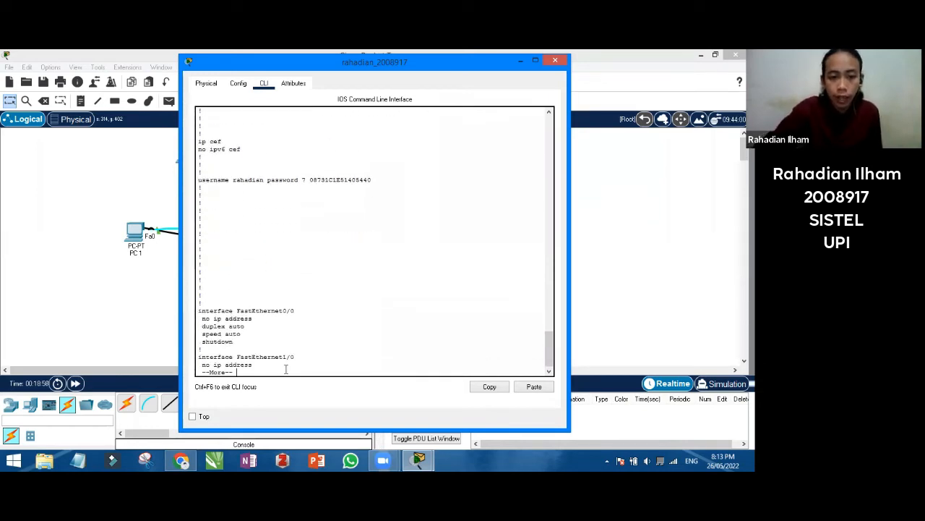
{"action": "key", "text": "Return"}
{"action": "key", "text": "Return"}
{"action": "key", "text": "Return"}
{"action": "key", "text": "Return"}
{"action": "key", "text": "Return"}
{"action": "key", "text": "Return"}
{"action": "key", "text": "Return"}
{"action": "key", "text": "Return"}
{"action": "key", "text": "Return"}
{"action": "key", "text": "Return"}
{"action": "key", "text": "Return"}
{"action": "key", "text": "Return"}
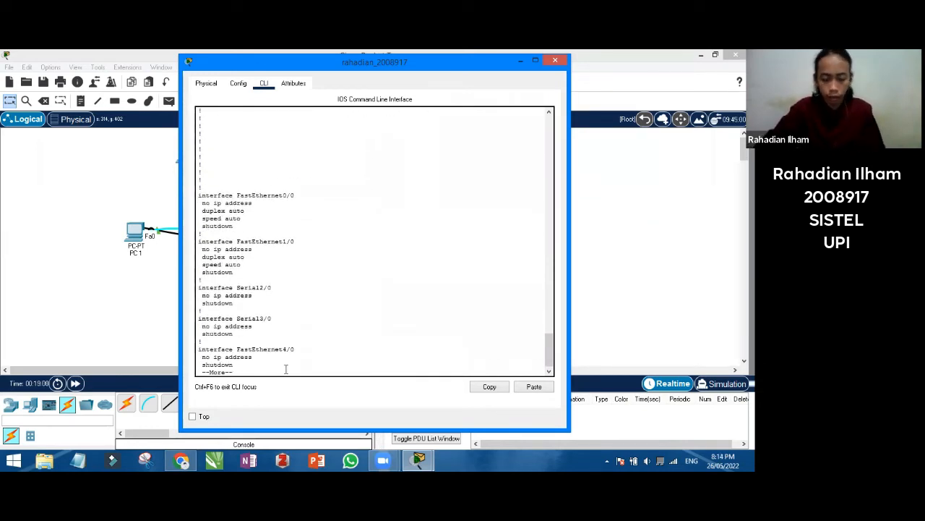
{"action": "key", "text": "Return"}
{"action": "key", "text": "Return"}
{"action": "key", "text": "Return"}
{"action": "key", "text": "Return"}
{"action": "key", "text": "Return"}
{"action": "key", "text": "Return"}
{"action": "key", "text": "Return"}
{"action": "key", "text": "Return"}
{"action": "key", "text": "Return"}
{"action": "key", "text": "Return"}
{"action": "key", "text": "Return"}
{"action": "key", "text": "Return"}
{"action": "key", "text": "Return"}
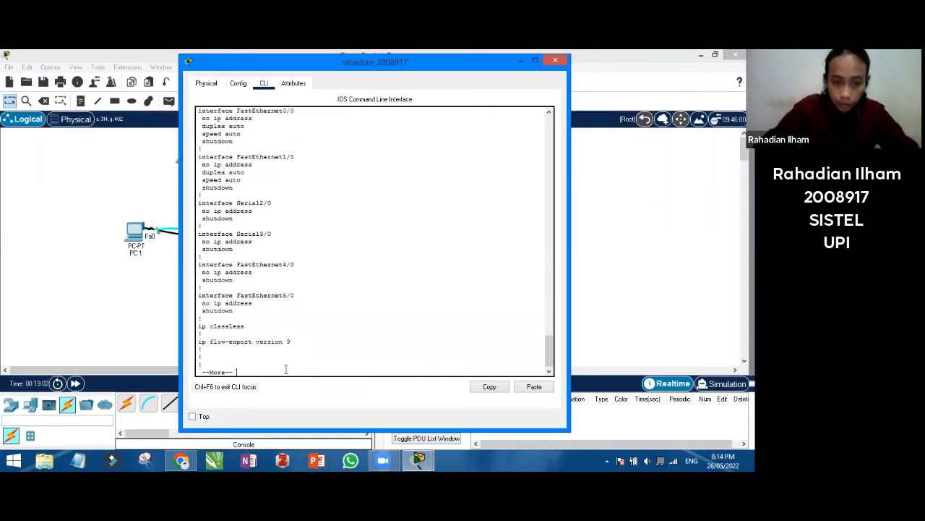
{"action": "key", "text": "Return"}
{"action": "key", "text": "Return"}
{"action": "key", "text": "Return"}
{"action": "key", "text": "Return"}
{"action": "key", "text": "Return"}
{"action": "key", "text": "Return"}
{"action": "key", "text": "Return"}
{"action": "key", "text": "Return"}
{"action": "key", "text": "Return"}
{"action": "key", "text": "Return"}
{"action": "key", "text": "Return"}
{"action": "key", "text": "Return"}
{"action": "key", "text": "Return"}
{"action": "key", "text": "Return"}
{"action": "key", "text": "Return"}
{"action": "key", "text": "Return"}
{"action": "key", "text": "Return"}
{"action": "key", "text": "Return"}
{"action": "key", "text": "Return"}
{"action": "key", "text": "Return"}
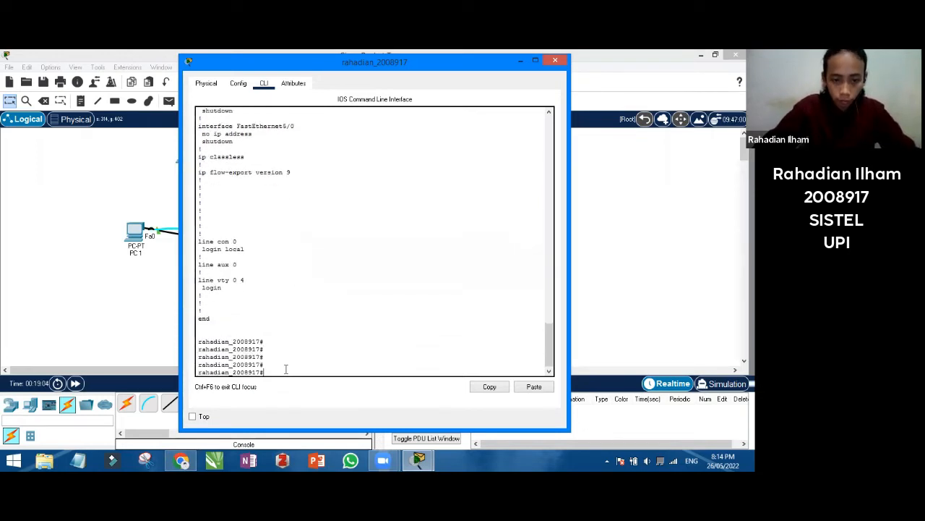
{"action": "type", "text": "exit"}
{"action": "key", "text": "Return"}
{"action": "key", "text": "Return"}
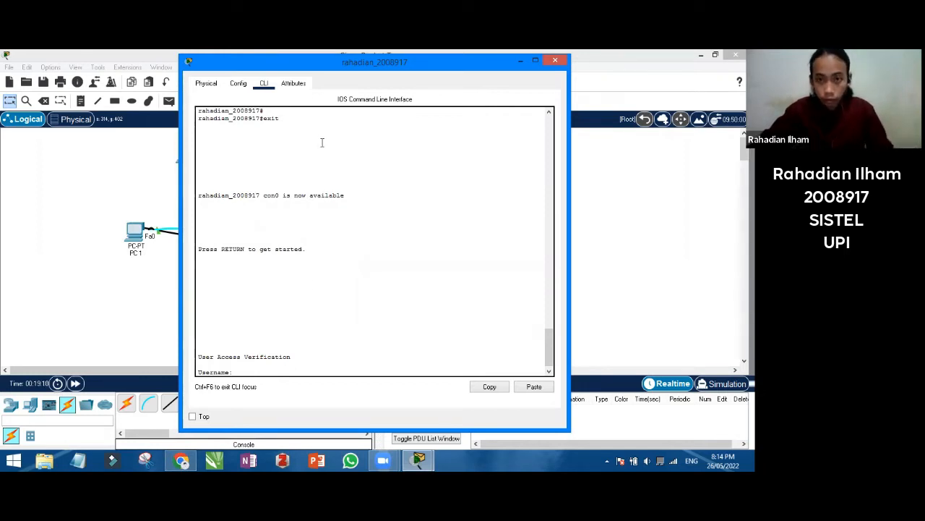
Close the router console and enter global configuration mode on the left switch's CLI
{"action": "left_click_drag", "start_coordinate": [322, 63], "coordinate": [269, 84]}
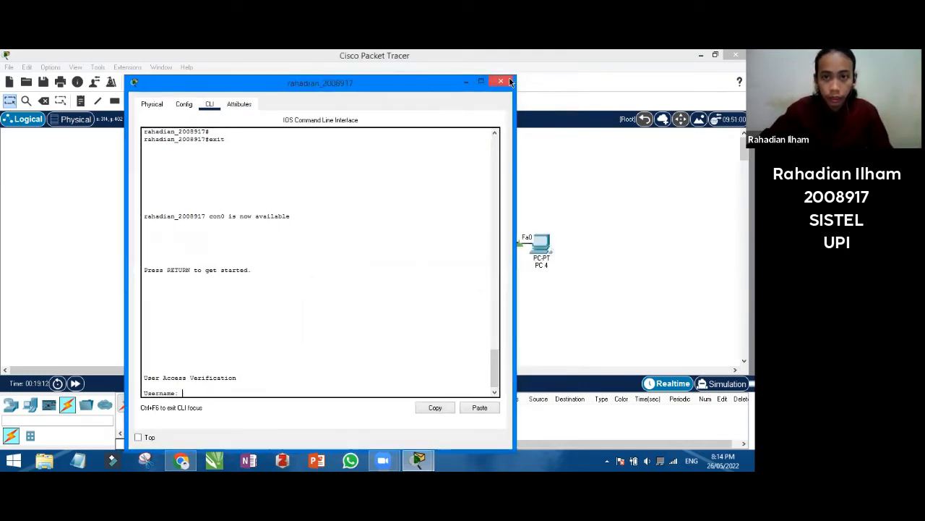
{"action": "left_click", "coordinate": [508, 81]}
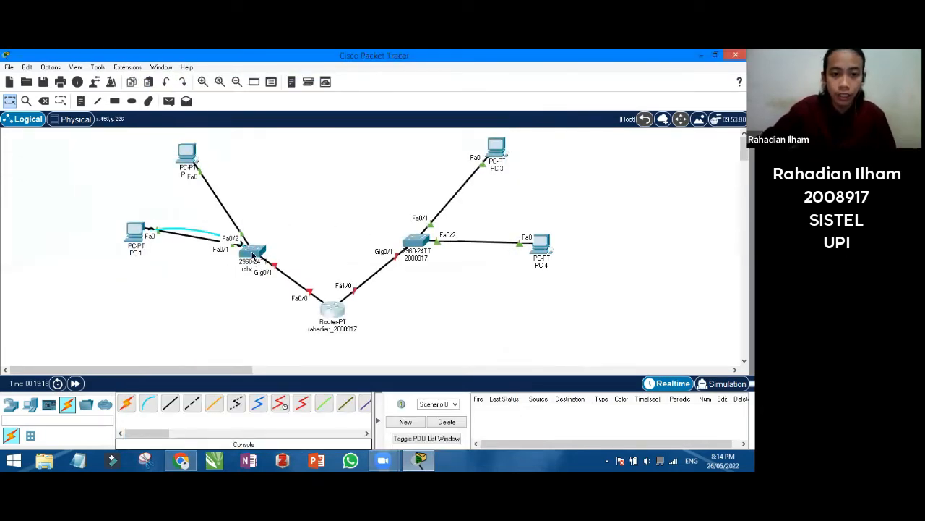
{"action": "left_click", "coordinate": [252, 254]}
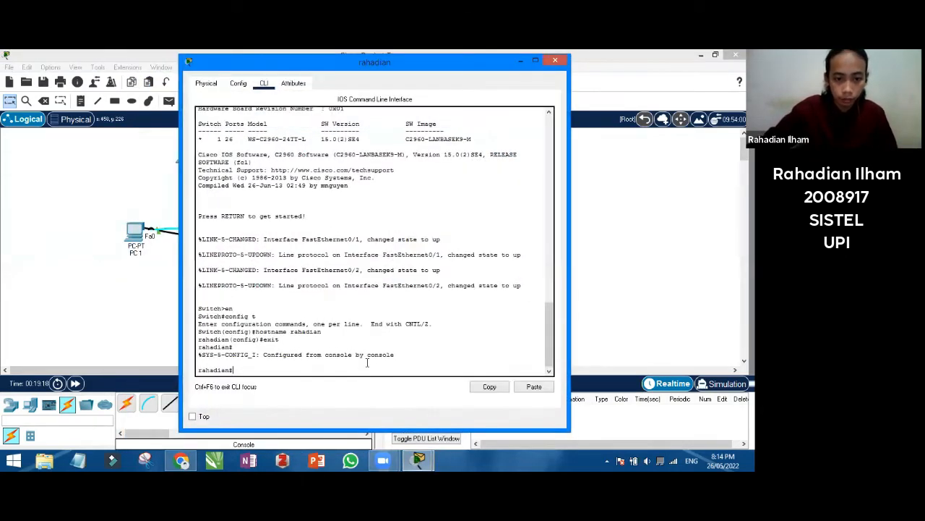
{"action": "key", "text": "Return"}
{"action": "type", "text": "conf"}
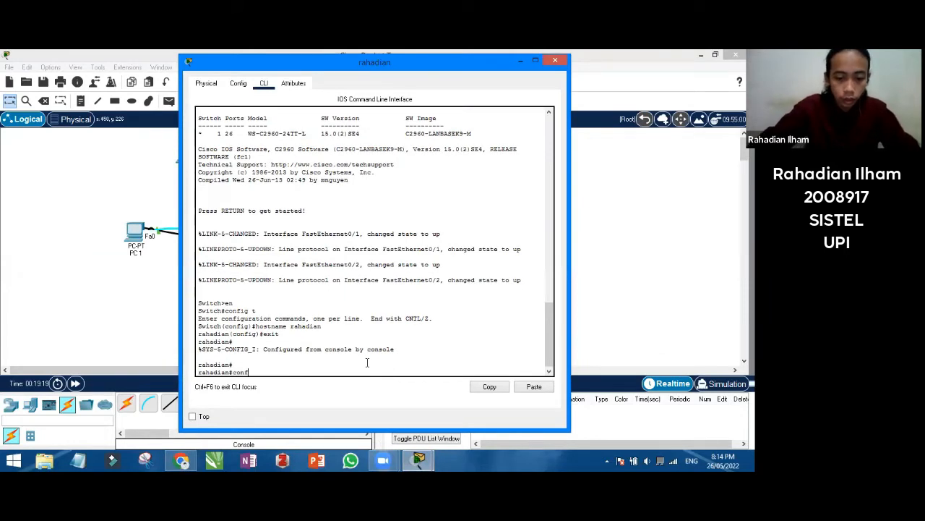
{"action": "type", "text": "ig t"}
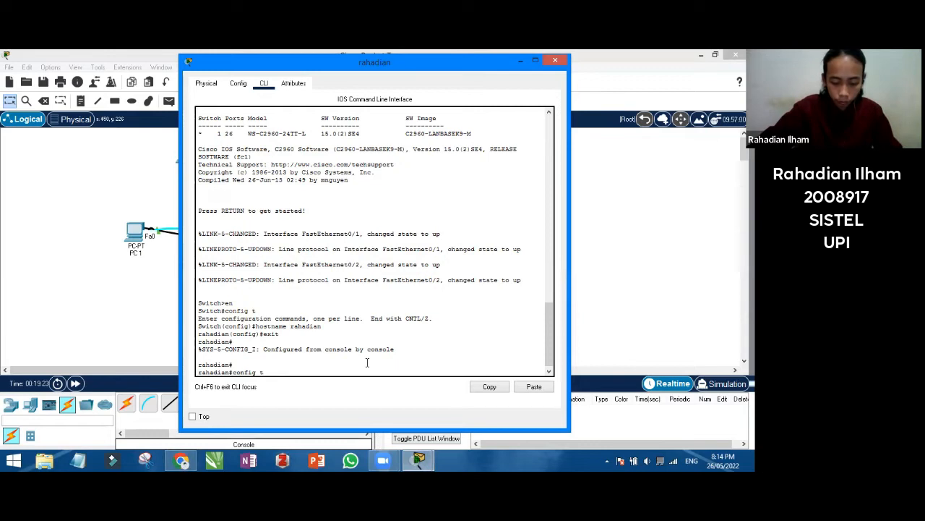
{"action": "key", "text": "Return"}
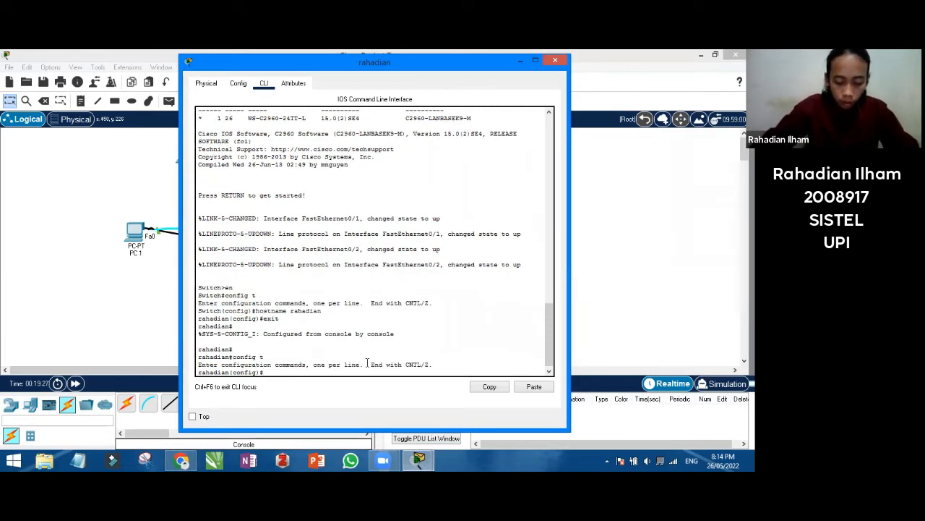
Create a local user account with its password and set console line 0 to login local
{"action": "type", "text": "username "}
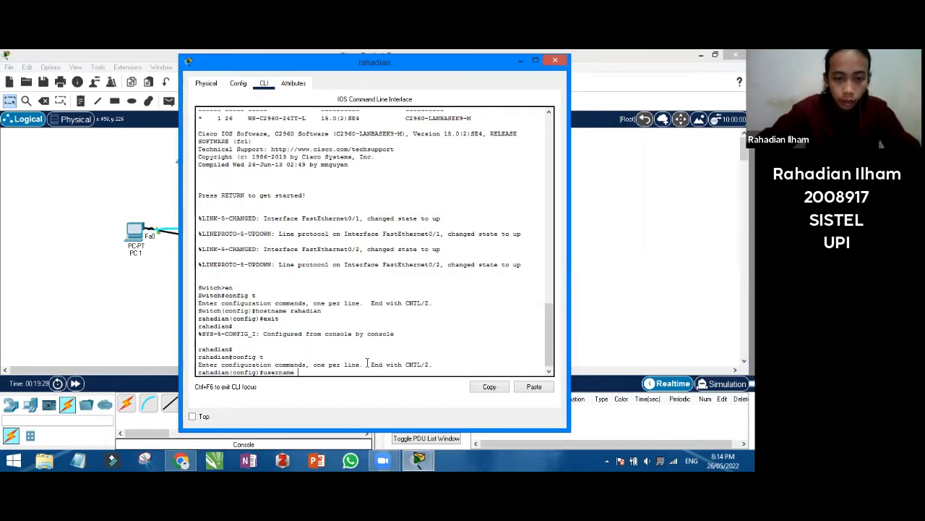
{"action": "type", "text": "rahadian p"}
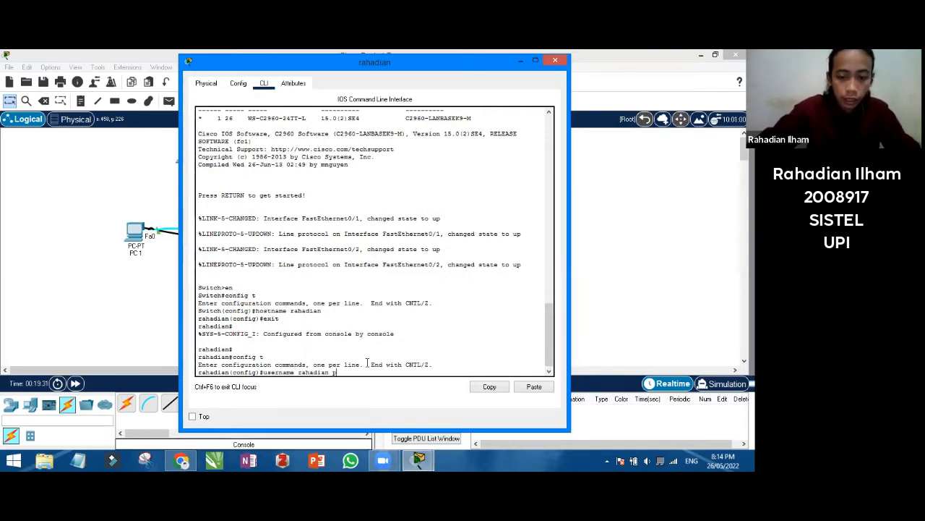
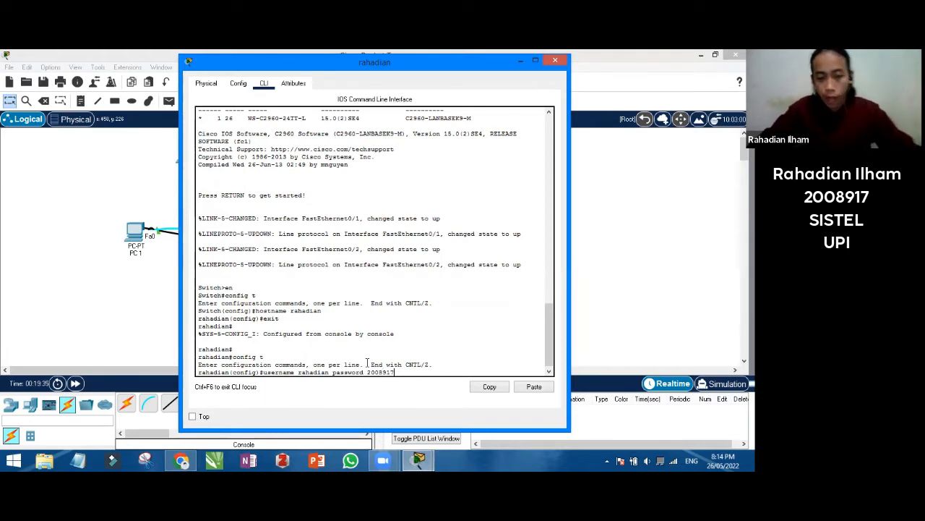
{"action": "key", "text": "Return"}
{"action": "type", "text": "line co"}
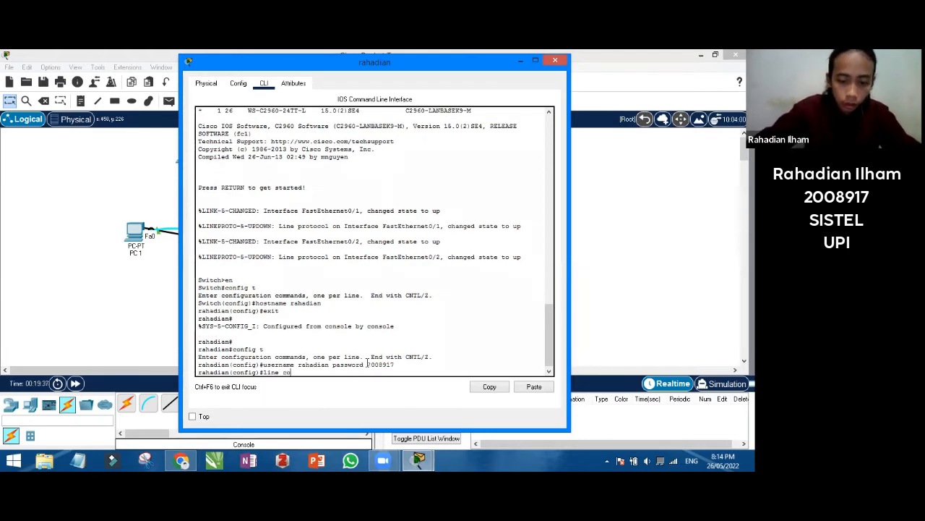
{"action": "type", "text": "nsole 0"}
{"action": "key", "text": "Return"}
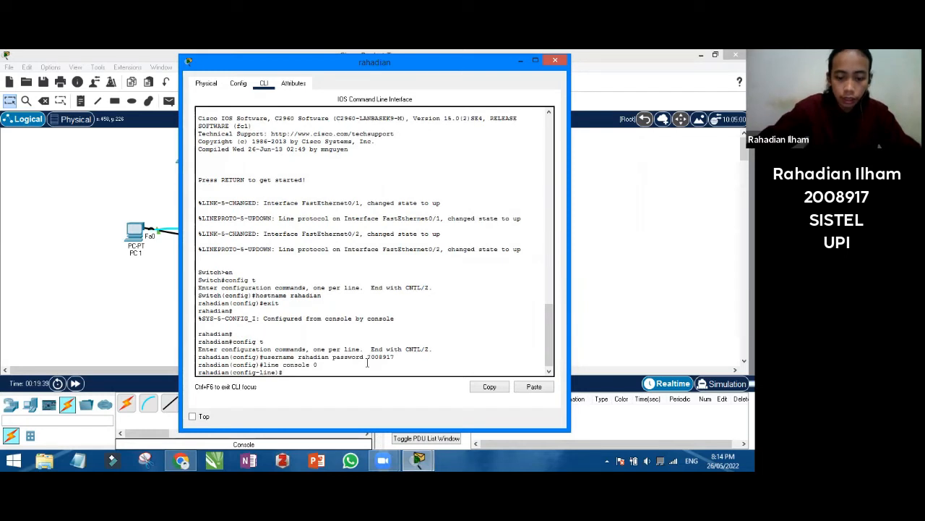
{"action": "type", "text": "login l"}
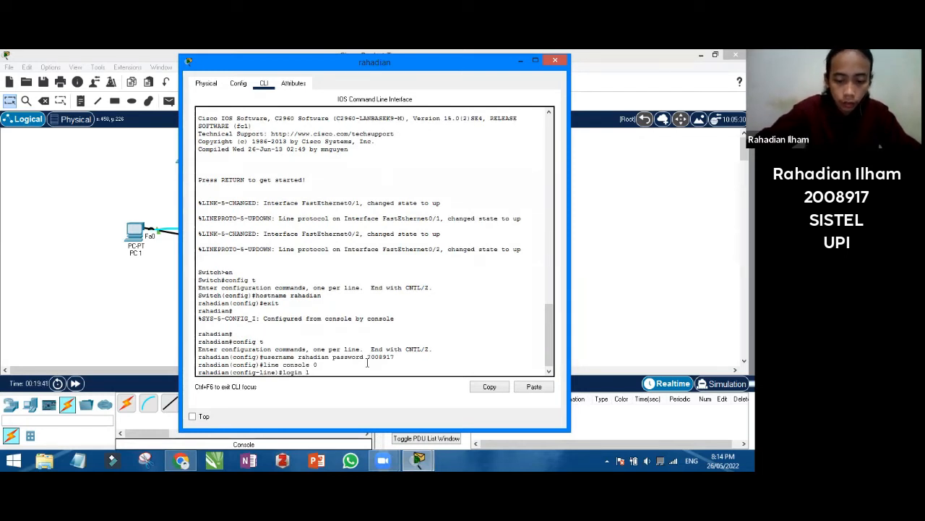
{"action": "type", "text": "ocal"}
{"action": "key", "text": "Return"}
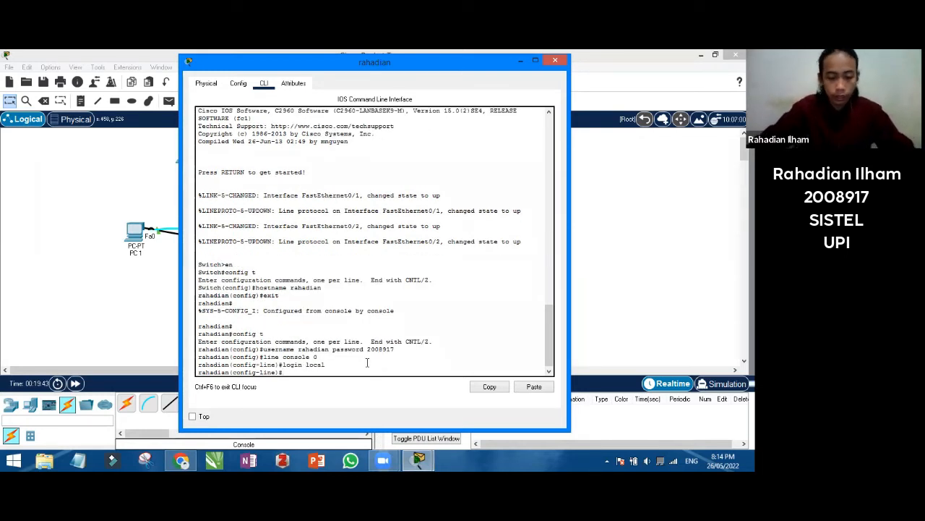
Leave configuration mode and log out of the switch console session
{"action": "type", "text": "end"}
{"action": "key", "text": "Return"}
{"action": "type", "text": "exit"}
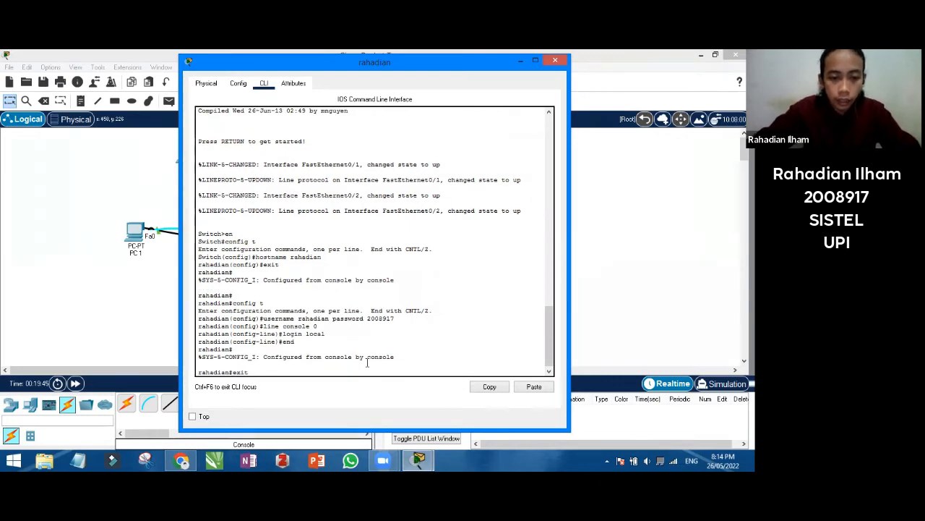
{"action": "key", "text": "Return"}
{"action": "key", "text": "Return"}
Log back into the switch console with the local username and password
{"action": "scroll", "coordinate": [236, 292], "scroll_direction": "up", "scroll_amount": 5}
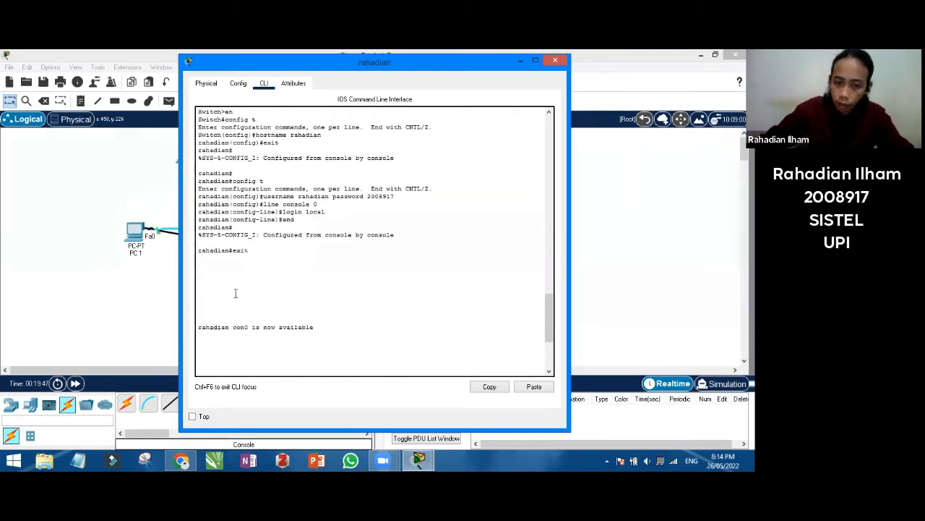
{"action": "scroll", "coordinate": [235, 291], "scroll_direction": "up", "scroll_amount": 5}
{"action": "scroll", "coordinate": [237, 352], "scroll_direction": "down", "scroll_amount": 5}
{"action": "scroll", "coordinate": [237, 352], "scroll_direction": "down", "scroll_amount": 3}
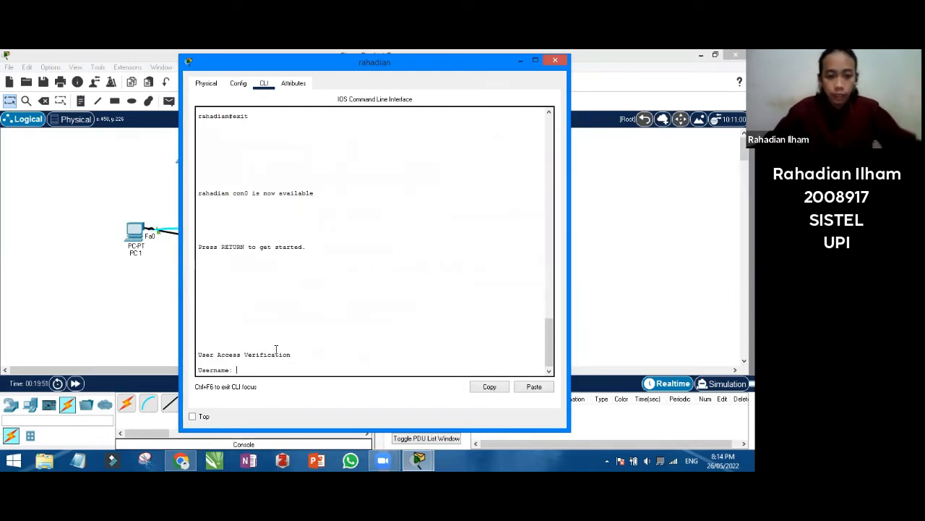
{"action": "type", "text": "rahadian"}
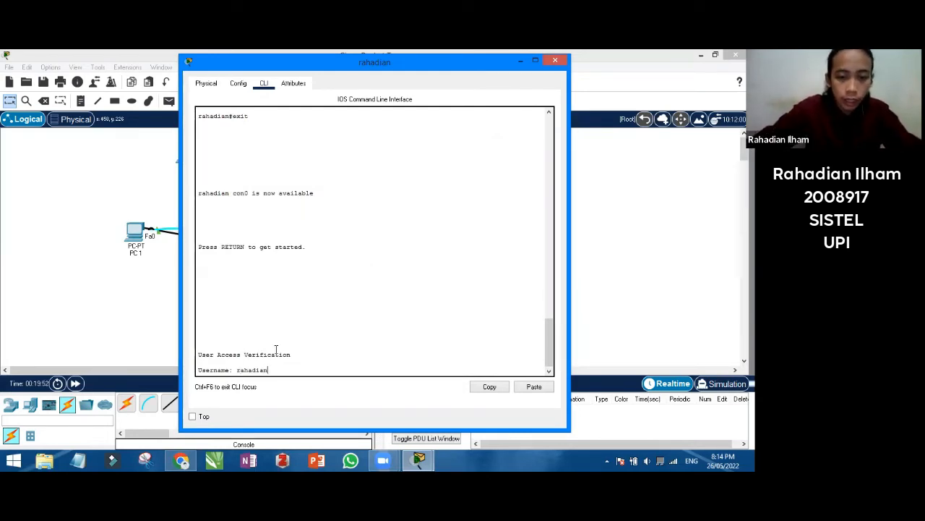
{"action": "key", "text": "Return"}
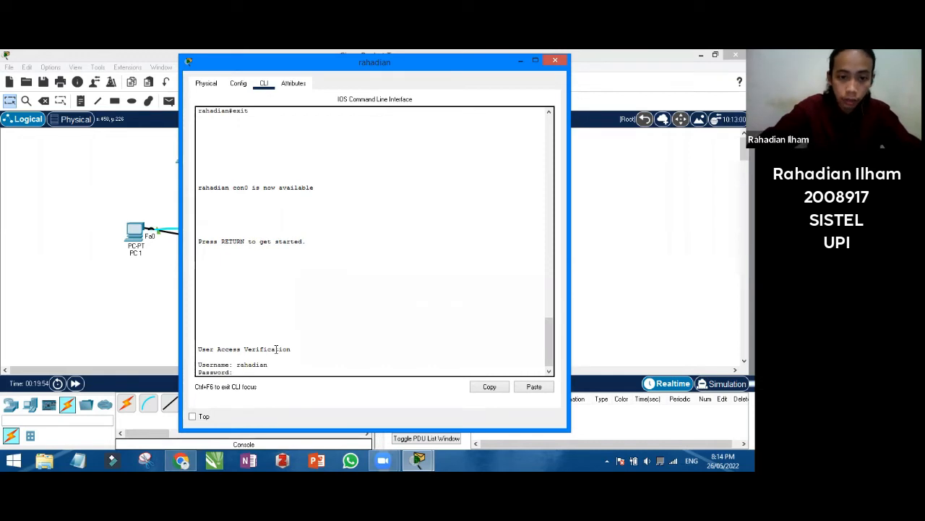
{"action": "key", "text": "Return"}
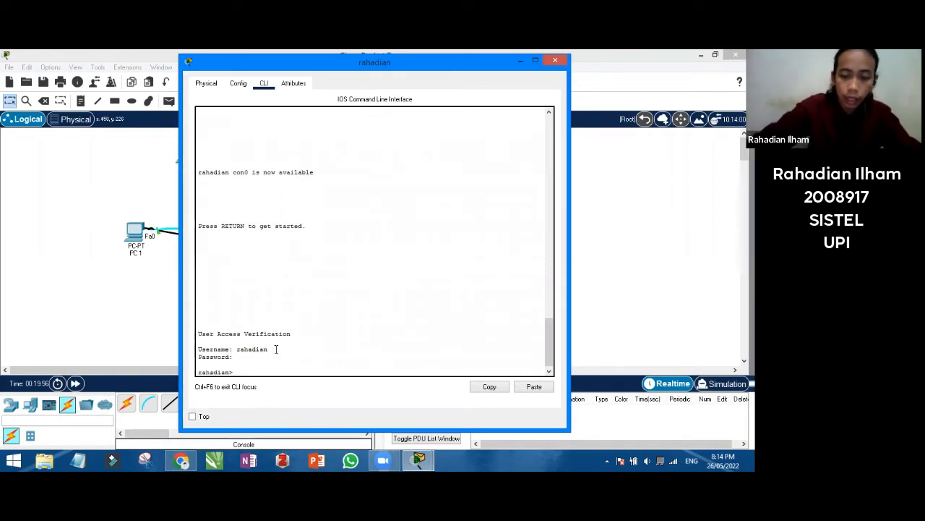
Enable service password-encryption from global configuration mode, then return to privileged EXEC
{"action": "type", "text": "en"}
{"action": "key", "text": "Return"}
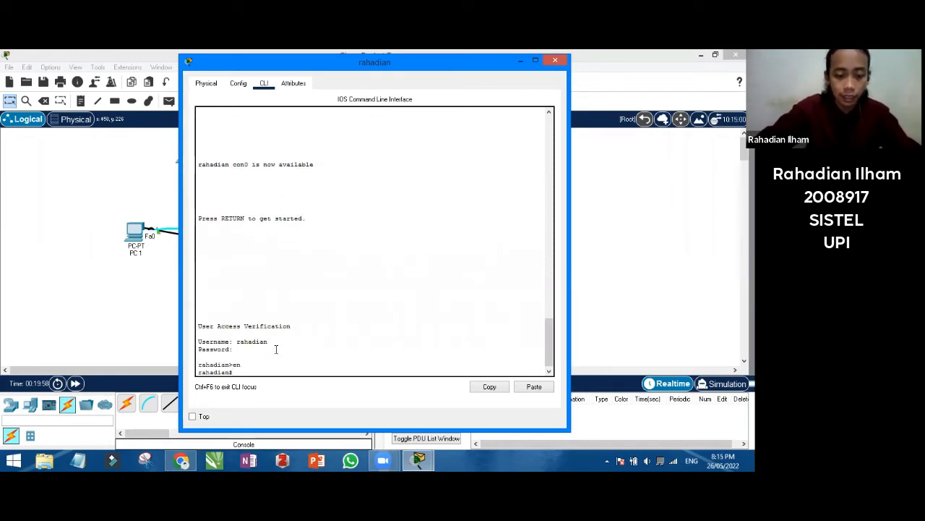
{"action": "type", "text": "config"}
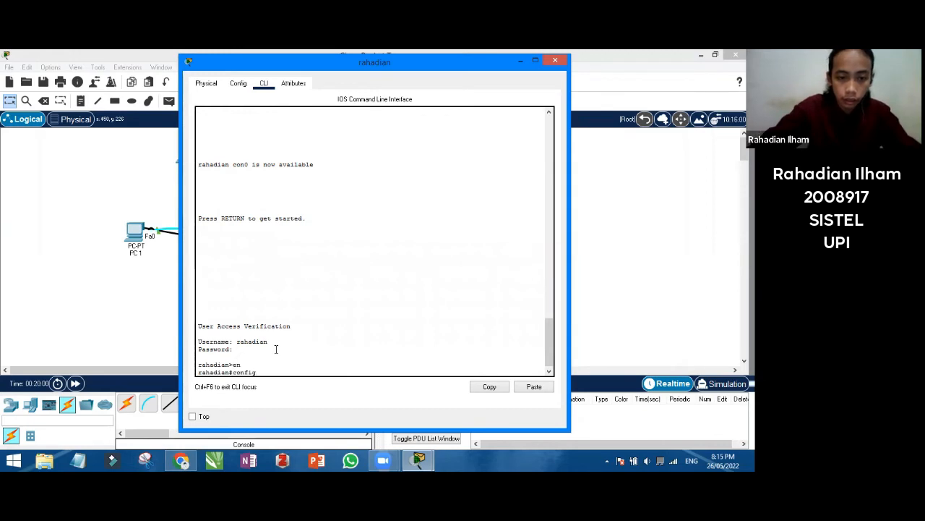
{"action": "key", "text": "Return"}
{"action": "type", "text": "t"}
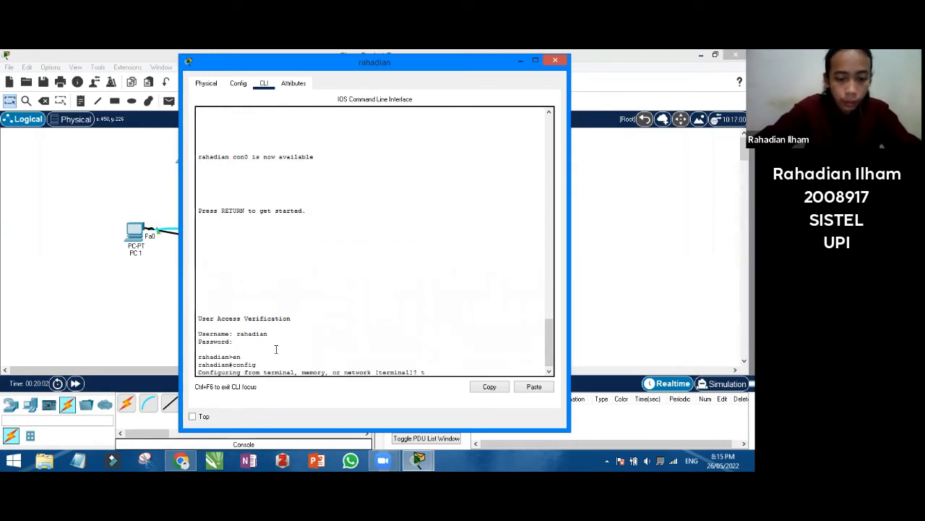
{"action": "type", "text": "erminal"}
{"action": "key", "text": "Return"}
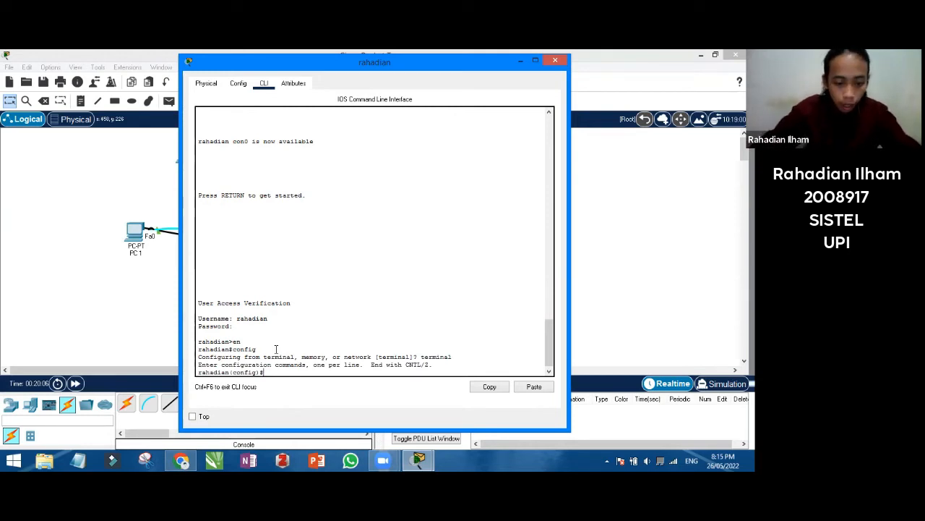
{"action": "type", "text": "service"}
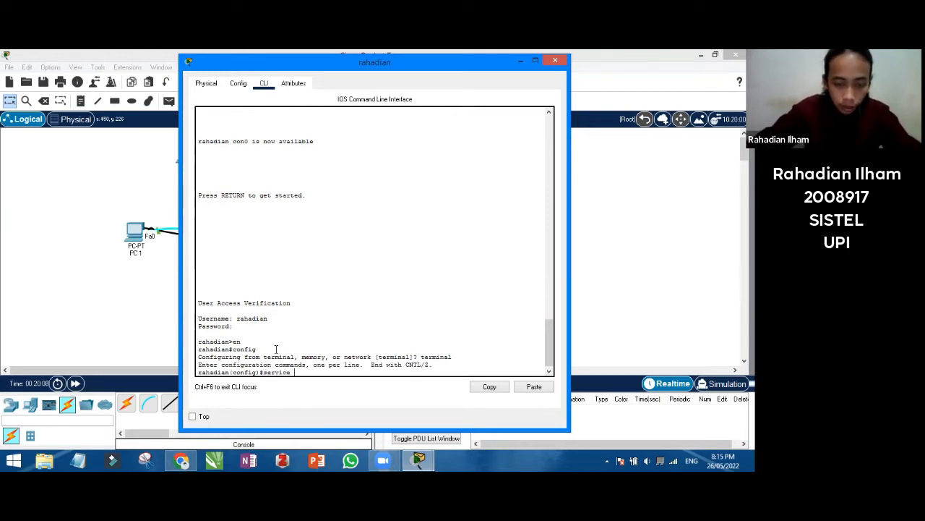
{"action": "type", "text": " passwo"}
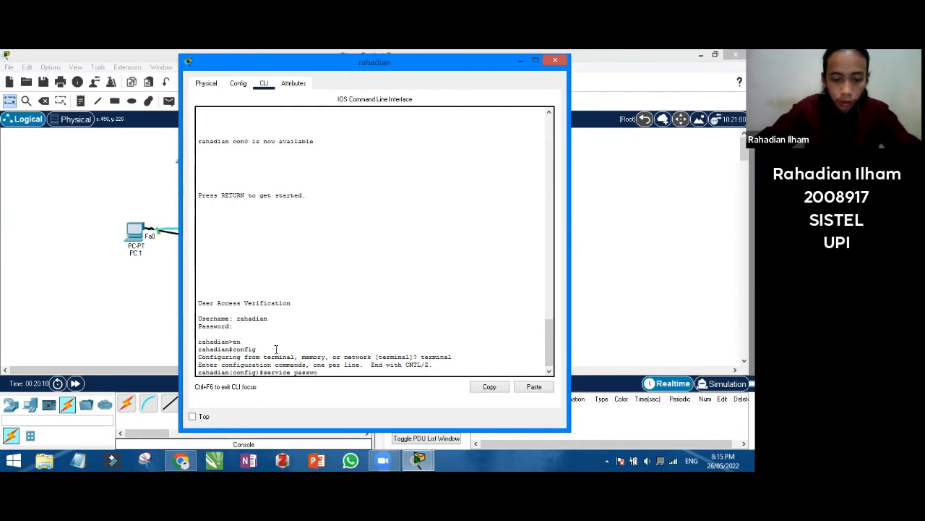
{"action": "type", "text": "rd-encry"}
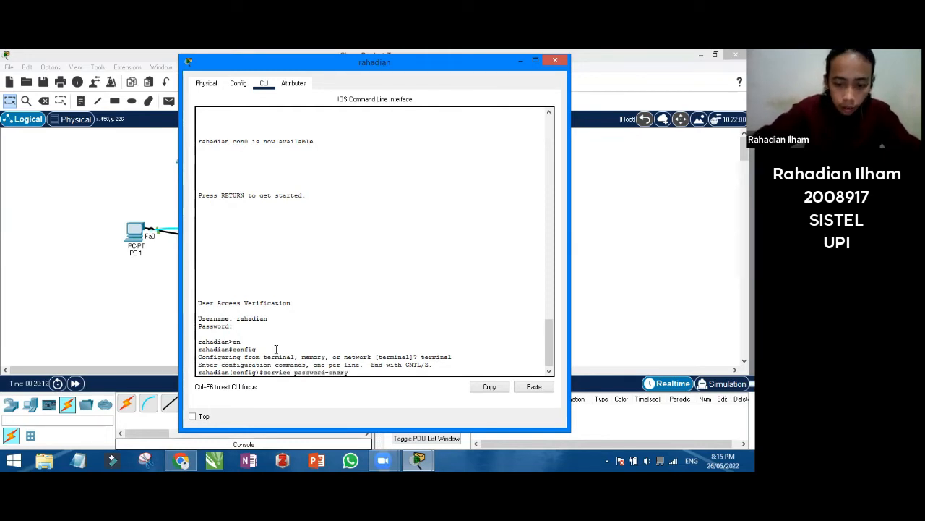
{"action": "type", "text": "ption"}
{"action": "key", "text": "Return"}
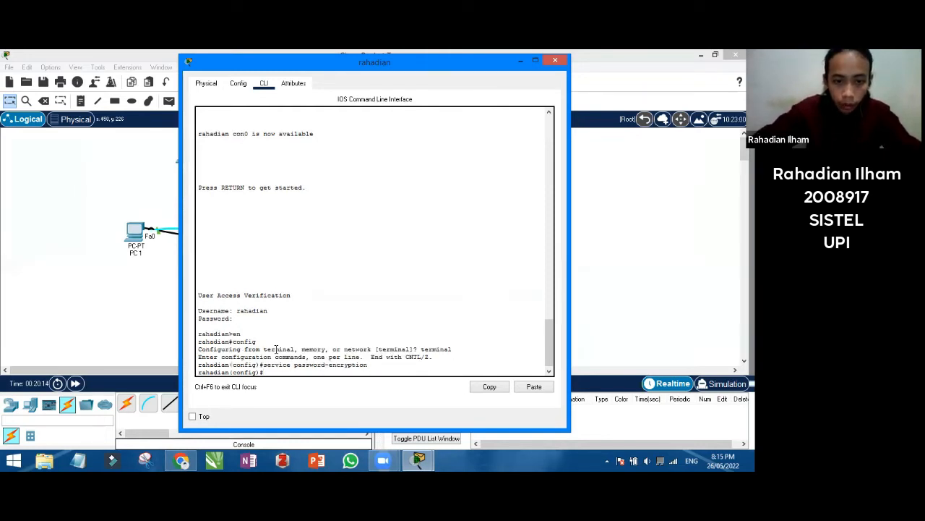
{"action": "type", "text": "end"}
{"action": "key", "text": "Return"}
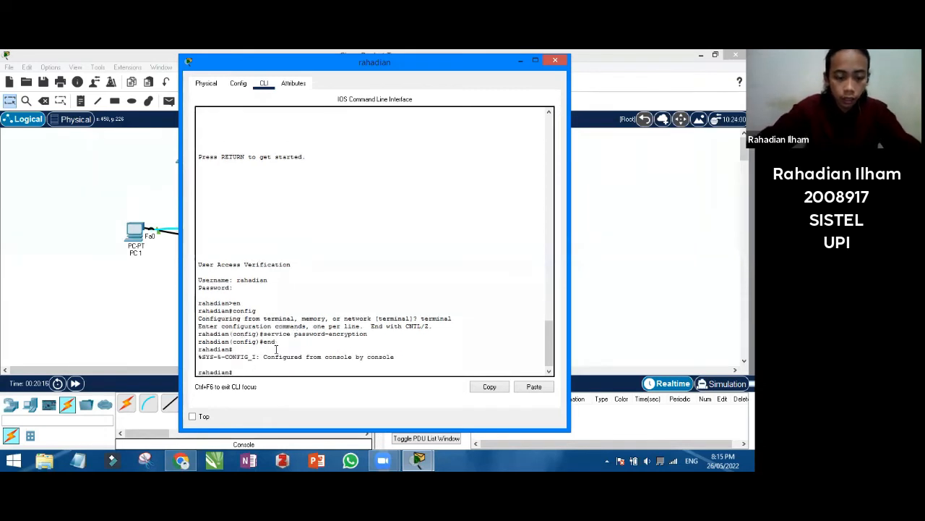
Run show running-config on the switch and highlight the user's type 7 encrypted password
{"action": "type", "text": "show"}
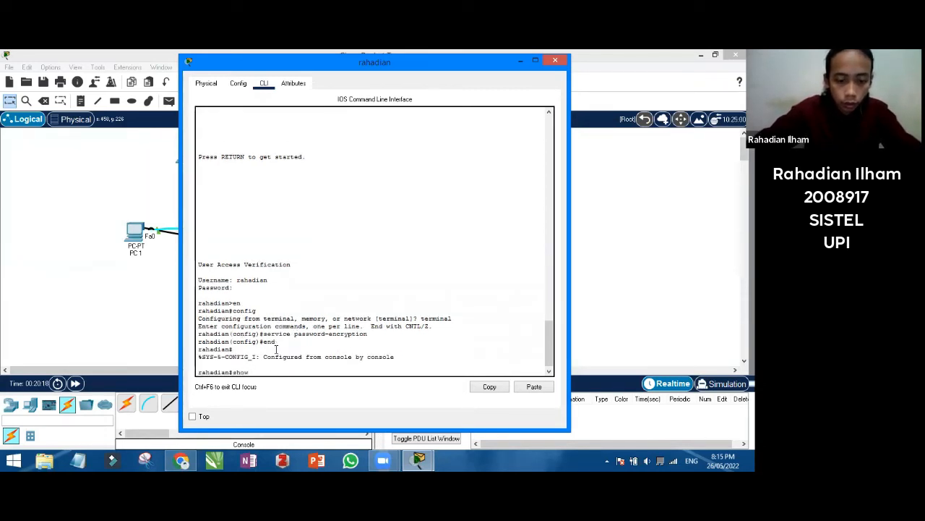
{"action": "type", "text": " running-co"}
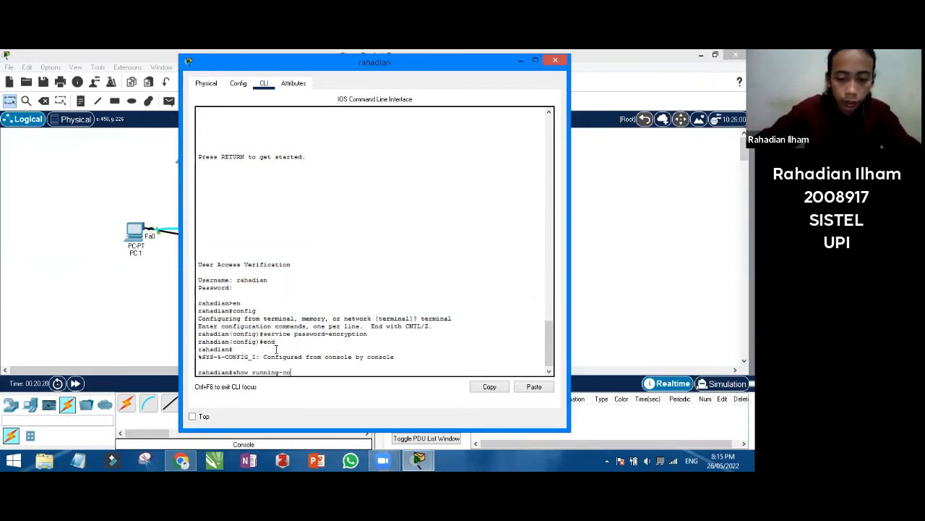
{"action": "type", "text": "nfig"}
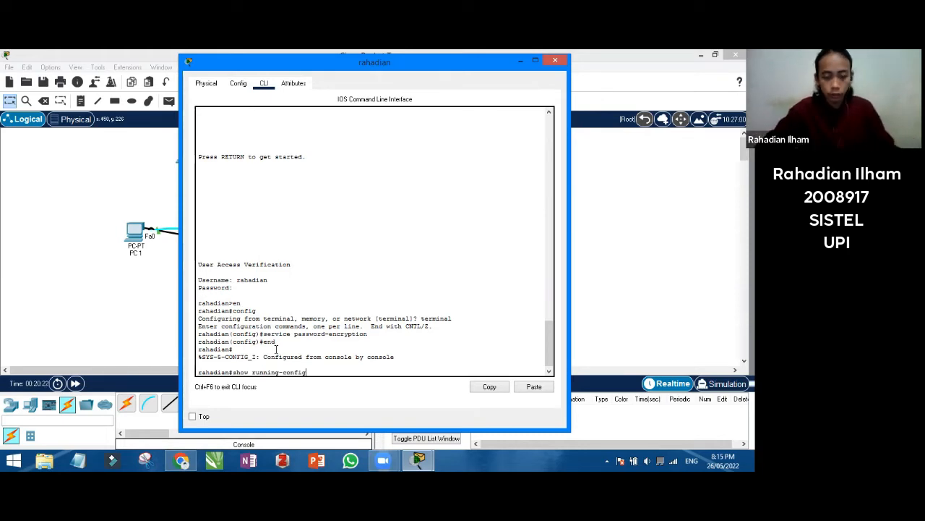
{"action": "key", "text": "Return"}
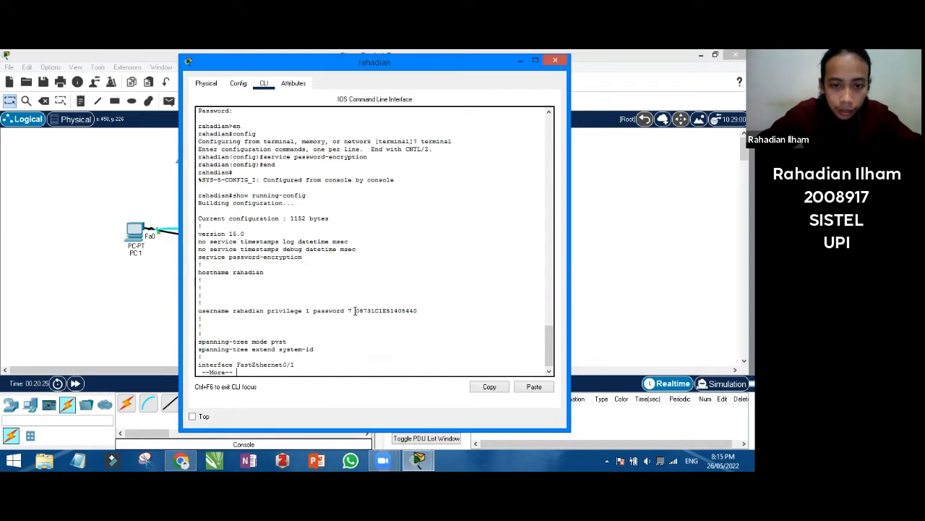
{"action": "left_click_drag", "start_coordinate": [355, 310], "coordinate": [439, 308]}
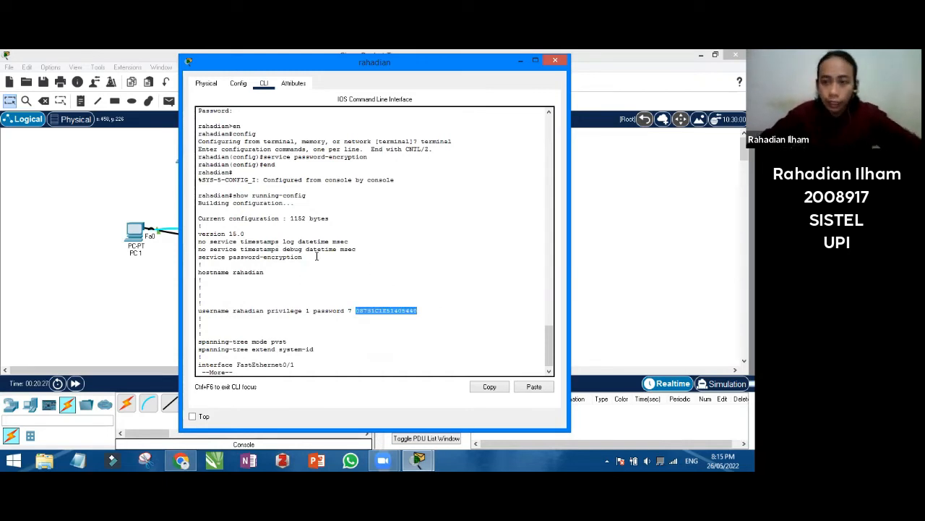
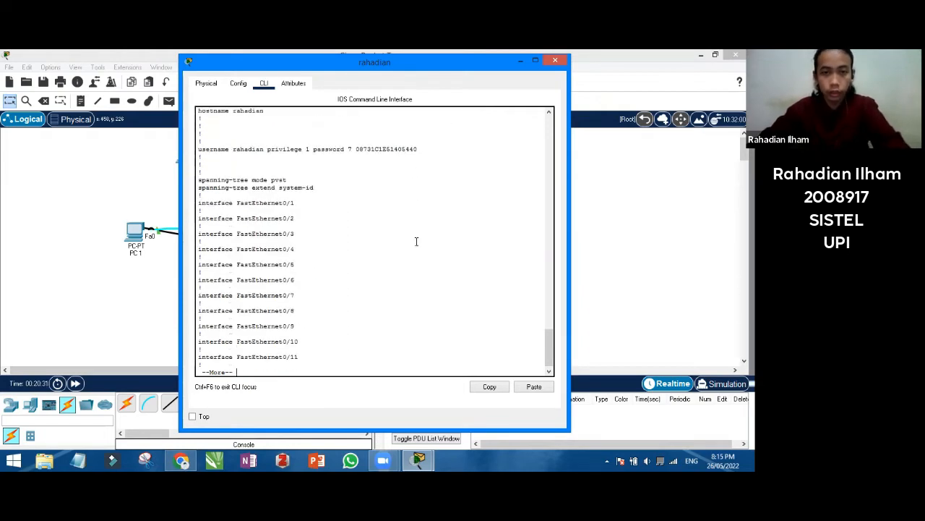
Page through the rest of the running-config, log out with exit, and close the CLI window
{"action": "key", "text": "Return"}
{"action": "key", "text": "Return"}
{"action": "key", "text": "Return"}
{"action": "key", "text": "Return"}
{"action": "key", "text": "Return"}
{"action": "key", "text": "Return"}
{"action": "key", "text": "Return"}
{"action": "key", "text": "Return"}
{"action": "key", "text": "Return"}
{"action": "key", "text": "Return"}
{"action": "key", "text": "Return"}
{"action": "key", "text": "Return"}
{"action": "key", "text": "Return"}
{"action": "key", "text": "Return"}
{"action": "key", "text": "Return"}
{"action": "key", "text": "Return"}
{"action": "key", "text": "Return"}
{"action": "key", "text": "Return"}
{"action": "key", "text": "Return"}
{"action": "key", "text": "Return"}
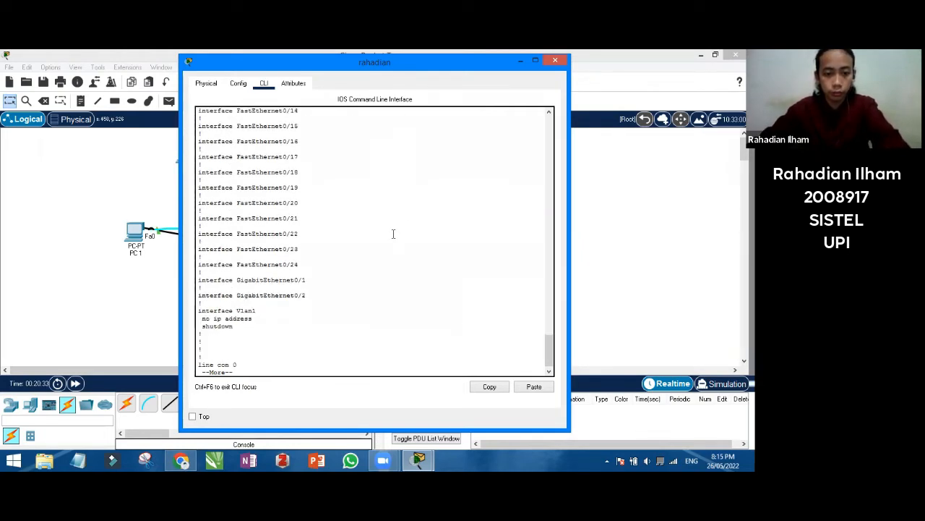
{"action": "key", "text": "Return"}
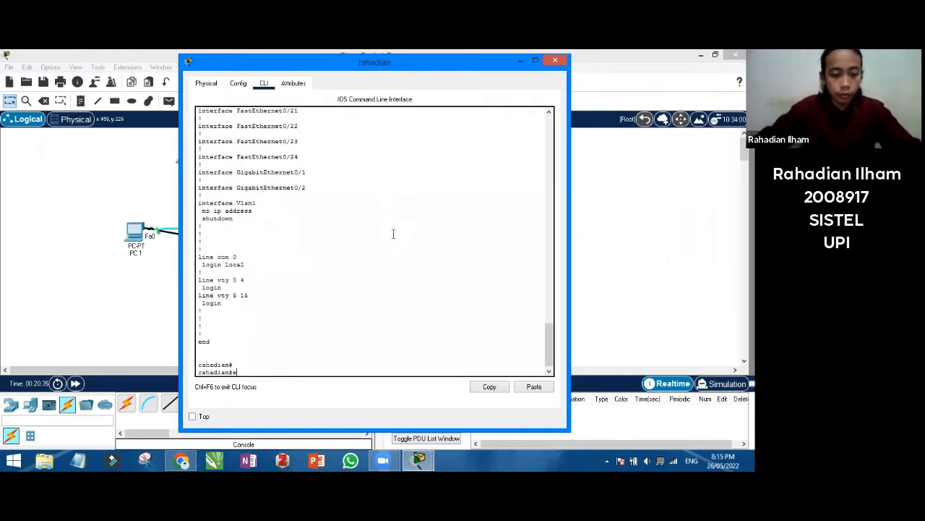
{"action": "type", "text": "exit"}
{"action": "key", "text": "Return"}
{"action": "key", "text": "Return"}
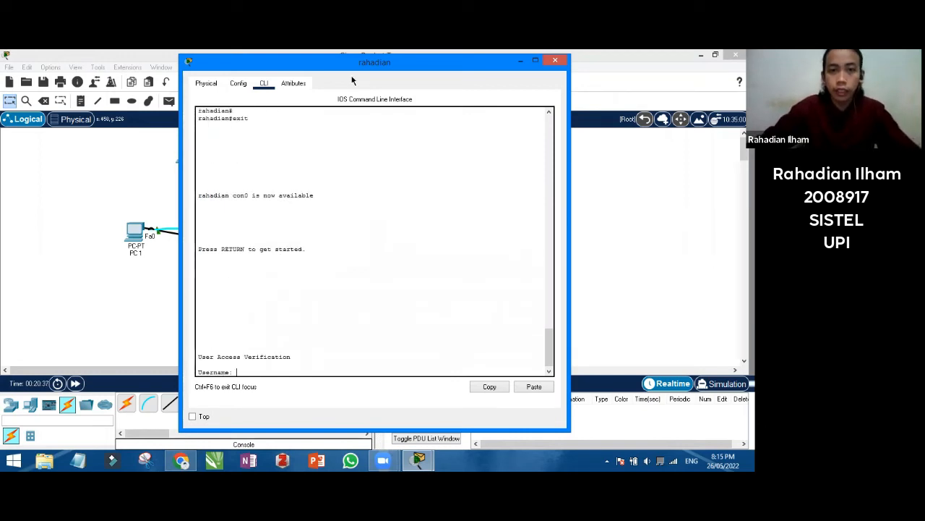
{"action": "left_click_drag", "start_coordinate": [338, 64], "coordinate": [262, 88]}
{"action": "left_click", "coordinate": [474, 84]}
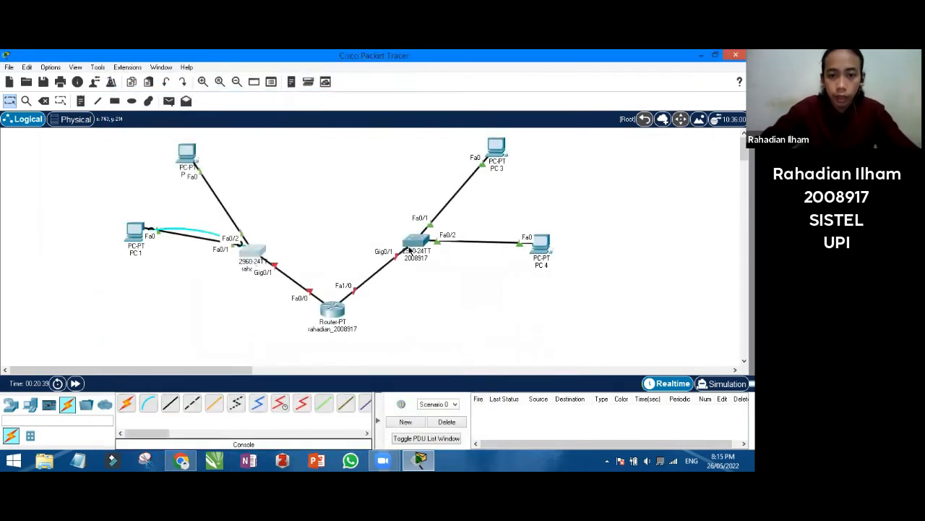
On the right-hand switch, create a local user account with a password in global configuration
{"action": "left_click", "coordinate": [411, 250]}
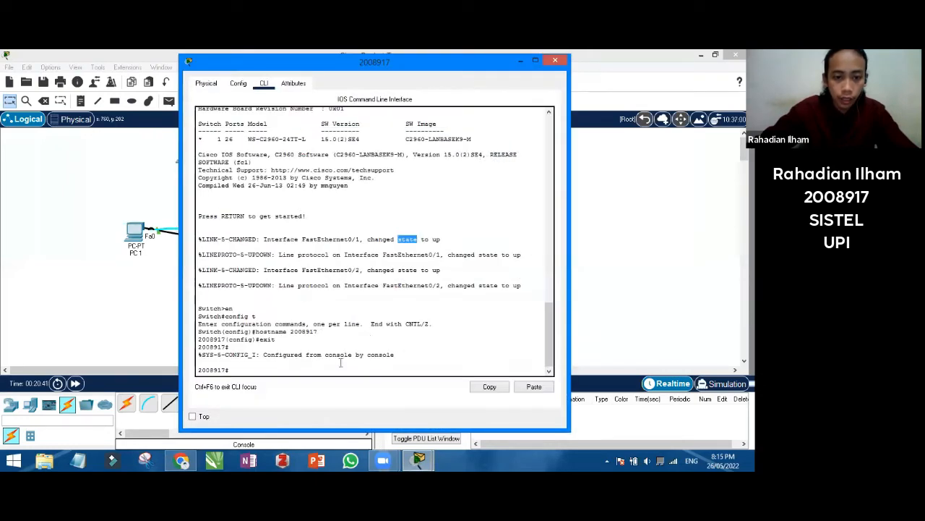
{"action": "left_click", "coordinate": [337, 366]}
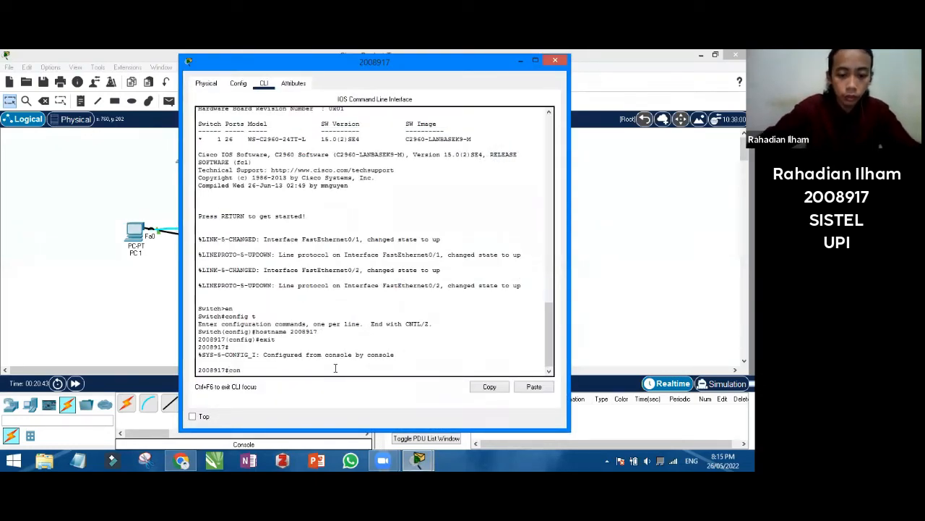
{"action": "type", "text": "config t"}
{"action": "key", "text": "Return"}
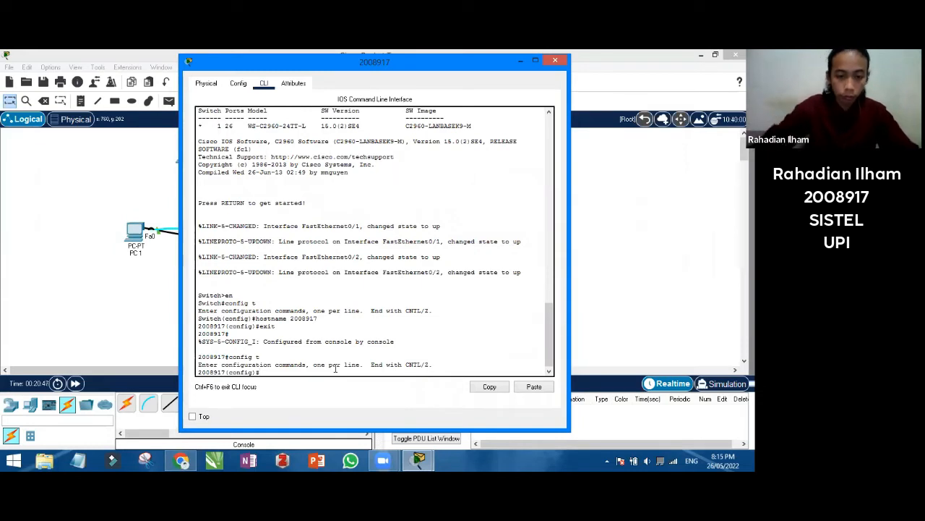
{"action": "type", "text": "user"}
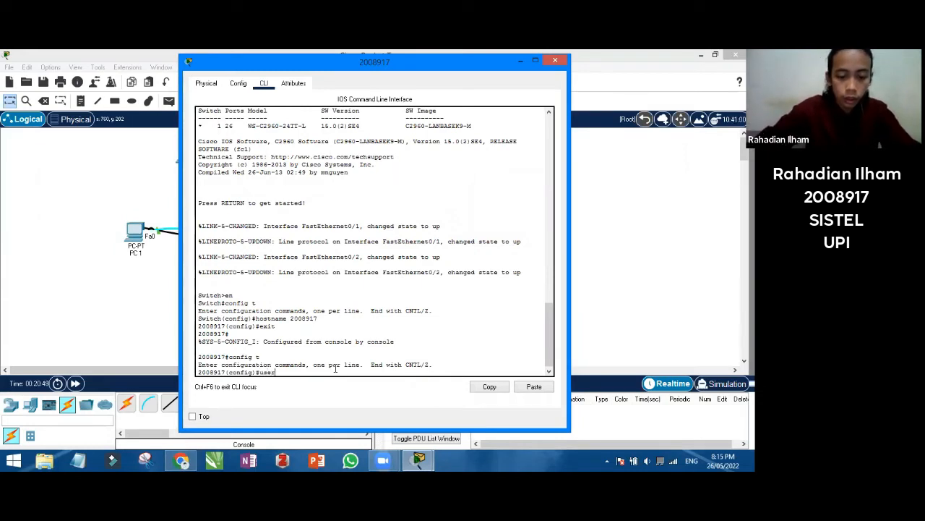
{"action": "type", "text": "name rahadia"}
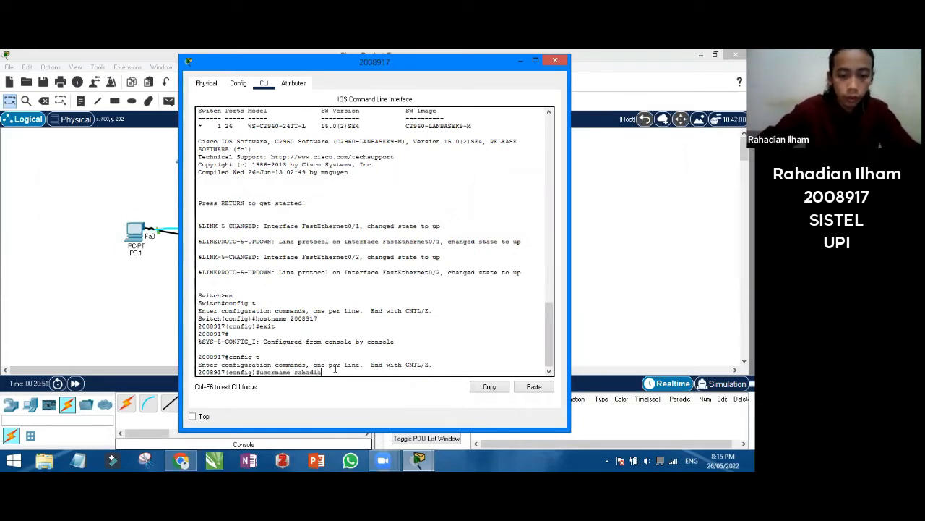
{"action": "type", "text": "n password"}
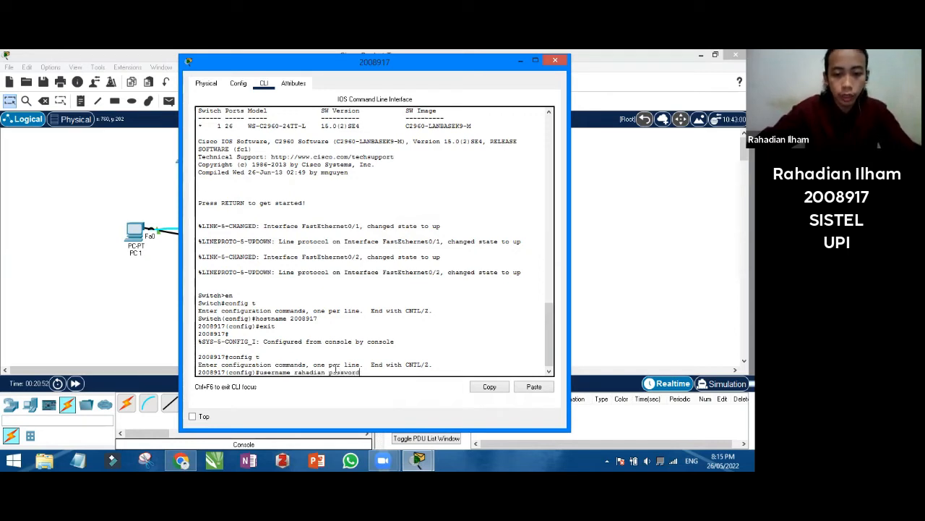
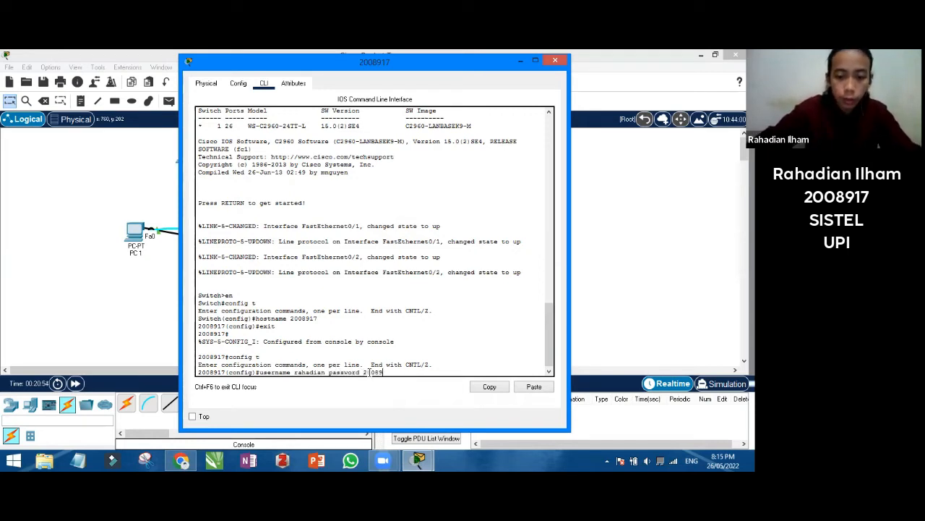
{"action": "key", "text": "Return"}
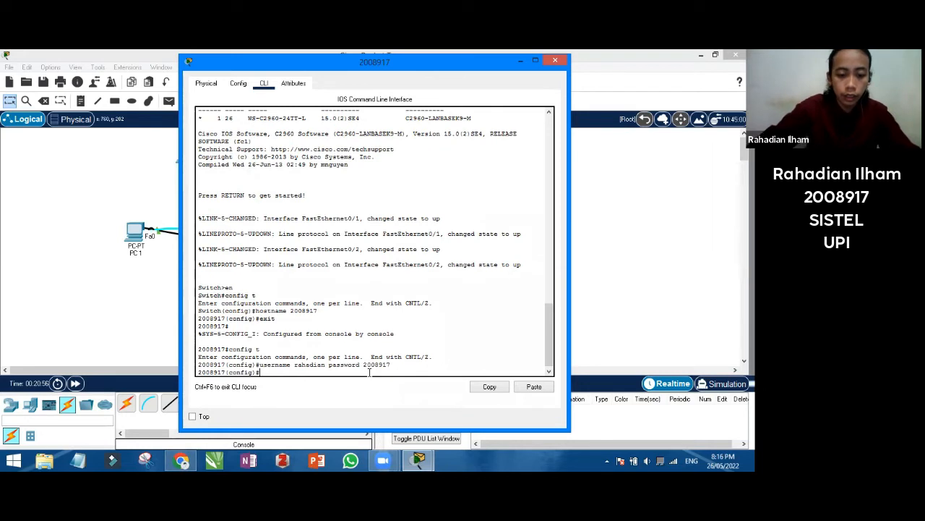
Set console line 0 to login local, then end configuration and log out
{"action": "type", "text": "logi"}
{"action": "key", "text": "BackSpace"}
{"action": "key", "text": "BackSpace"}
{"action": "key", "text": "BackSpace"}
{"action": "key", "text": "BackSpace"}
{"action": "key", "text": "BackSpace"}
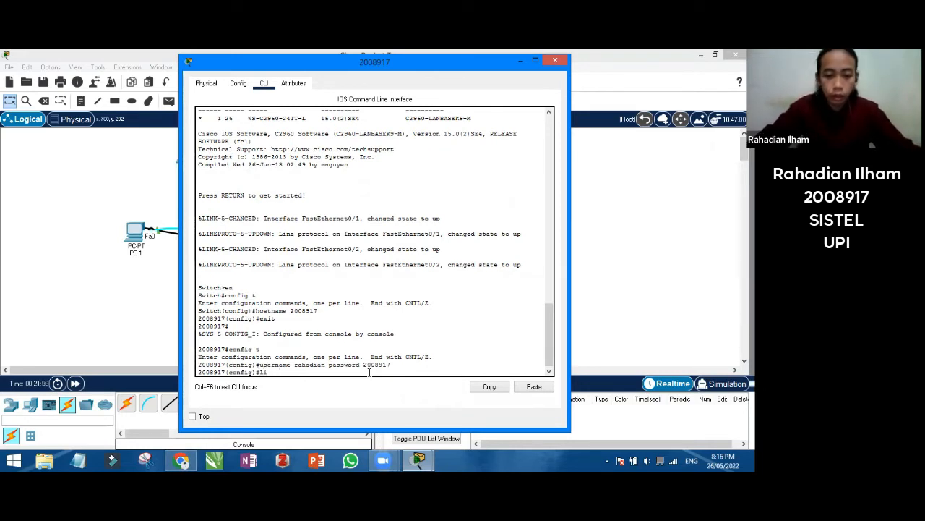
{"action": "type", "text": "line console"}
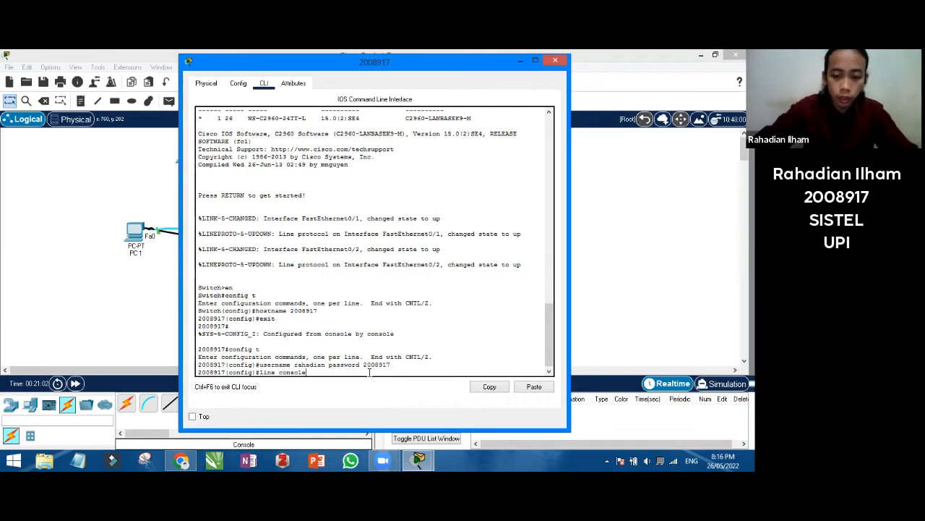
{"action": "type", "text": " 0"}
{"action": "key", "text": "Return"}
{"action": "type", "text": "log"}
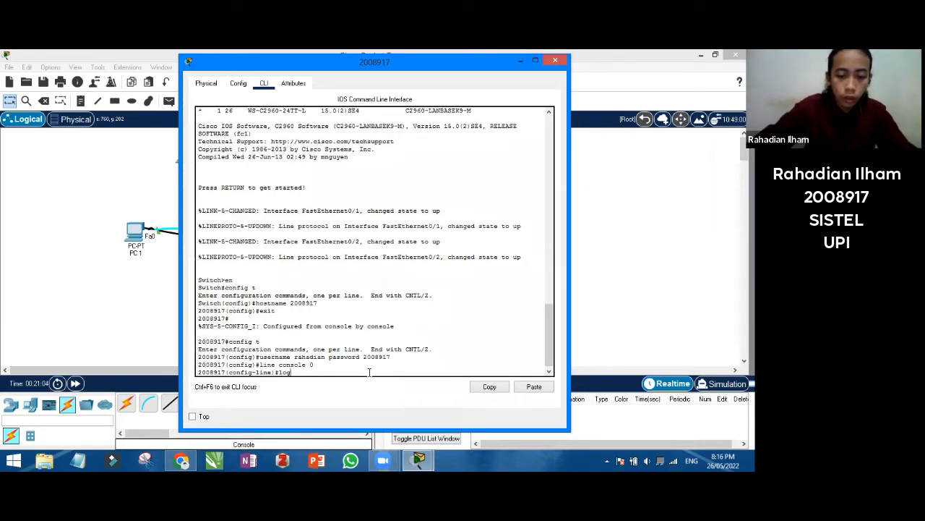
{"action": "type", "text": "in local"}
{"action": "key", "text": "Return"}
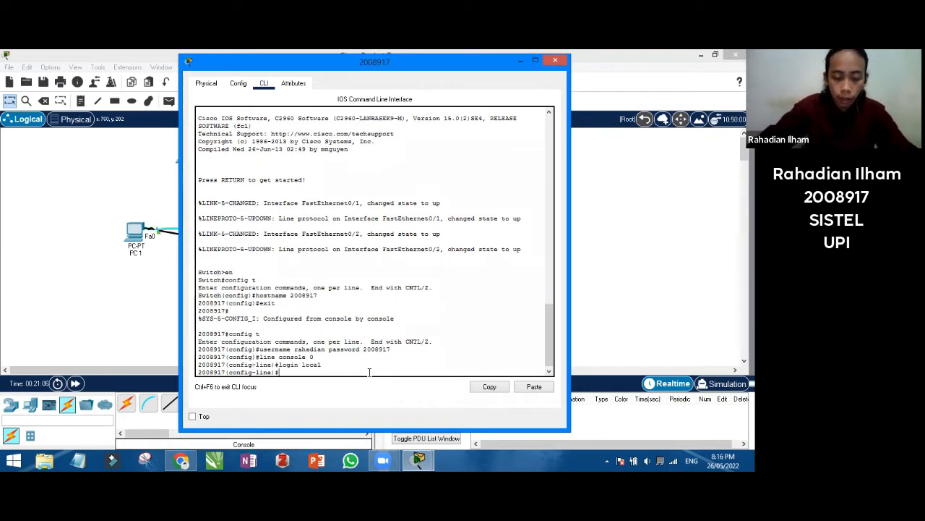
{"action": "type", "text": "end"}
{"action": "key", "text": "Return"}
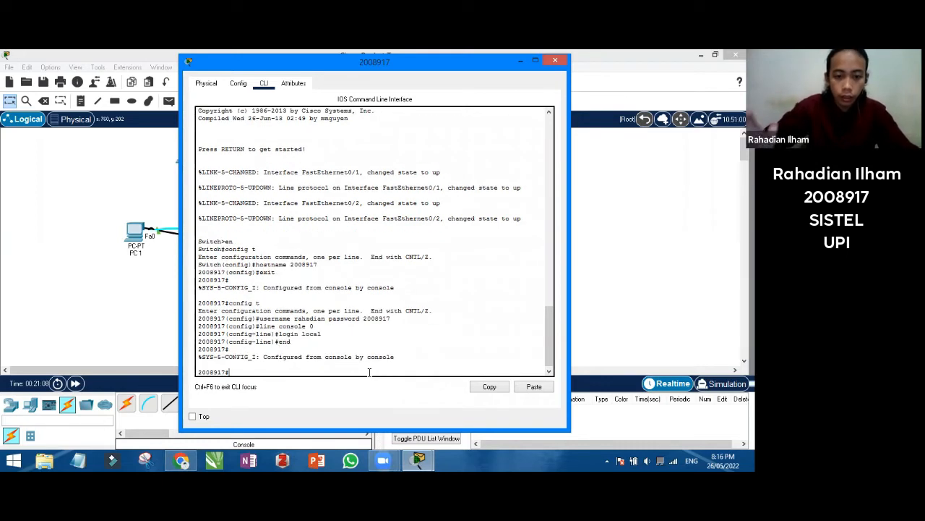
{"action": "type", "text": "exit"}
{"action": "key", "text": "Return"}
{"action": "key", "text": "Return"}
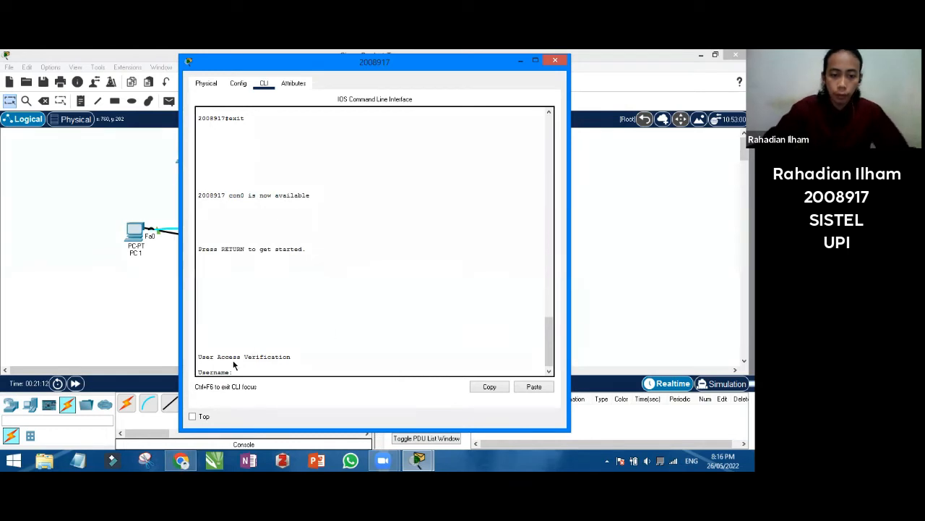
Log back in with the local user and enter configure terminal mode
{"action": "type", "text": "ra"}
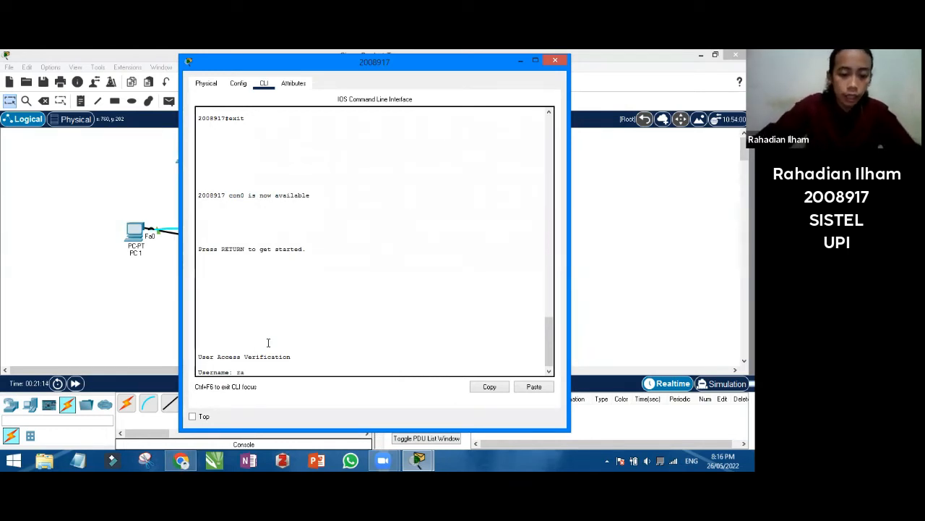
{"action": "type", "text": "hadian"}
{"action": "key", "text": "Return"}
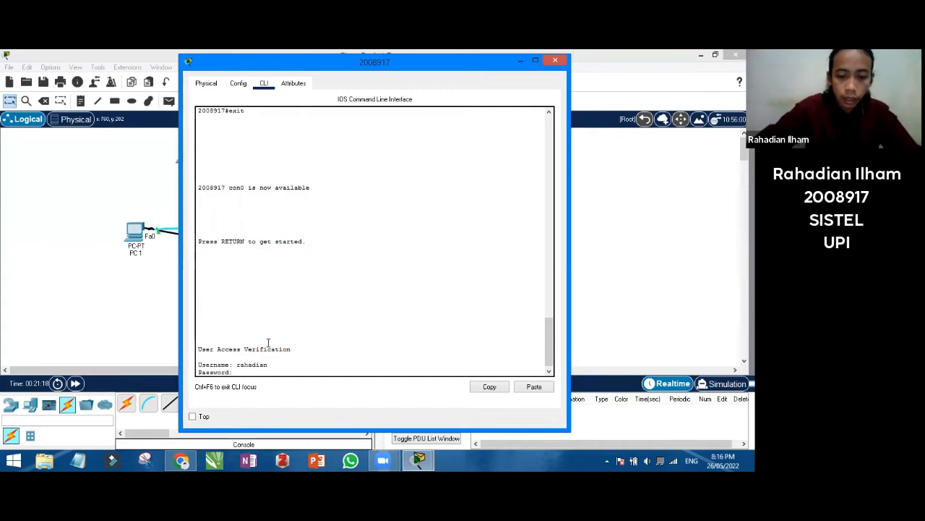
{"action": "key", "text": "Return"}
{"action": "key", "text": "Return"}
{"action": "type", "text": "en"}
{"action": "key", "text": "Return"}
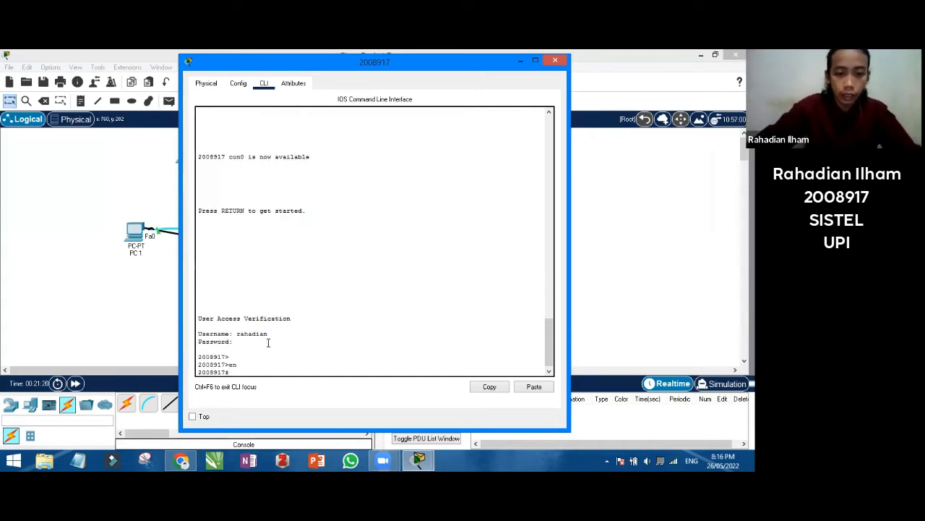
{"action": "type", "text": "config"}
{"action": "key", "text": "Return"}
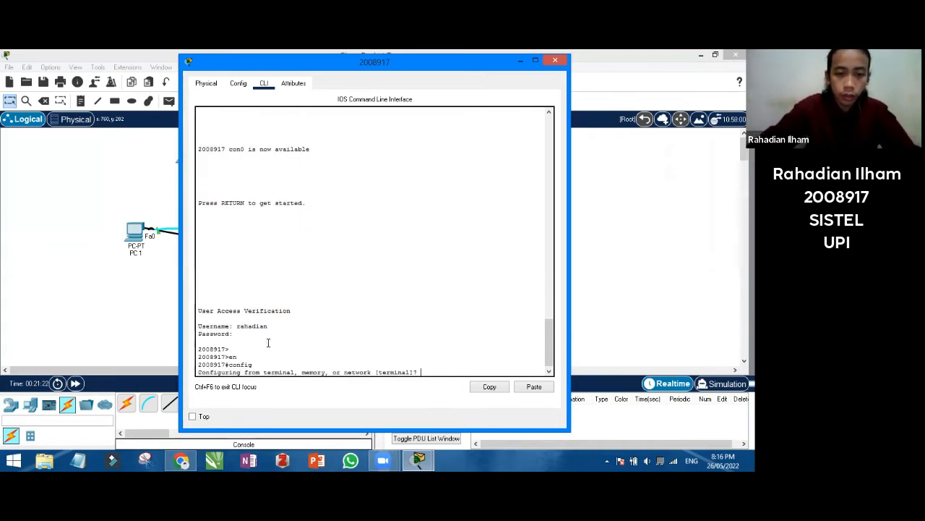
{"action": "type", "text": "terminal"}
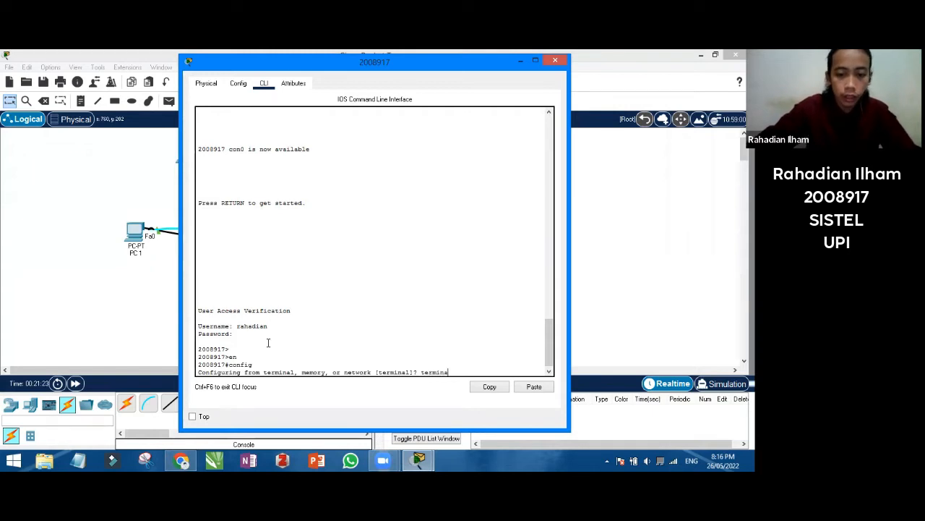
{"action": "key", "text": "Return"}
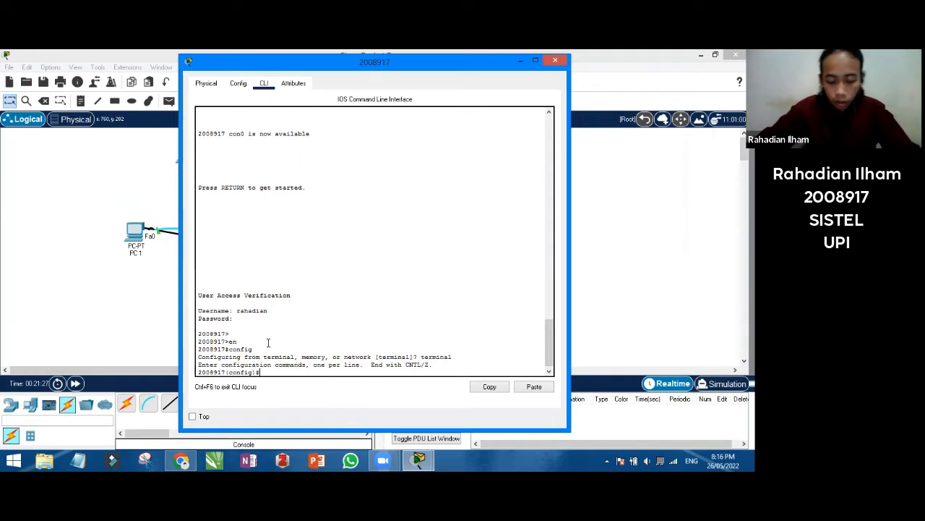
Enable service password-encryption and return to privileged EXEC with end
{"action": "type", "text": "ser"}
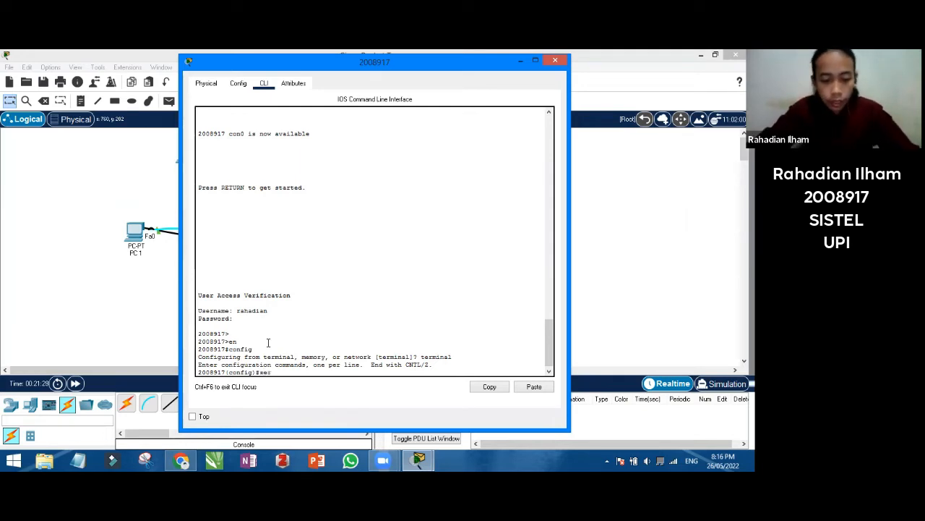
{"action": "type", "text": "vice p"}
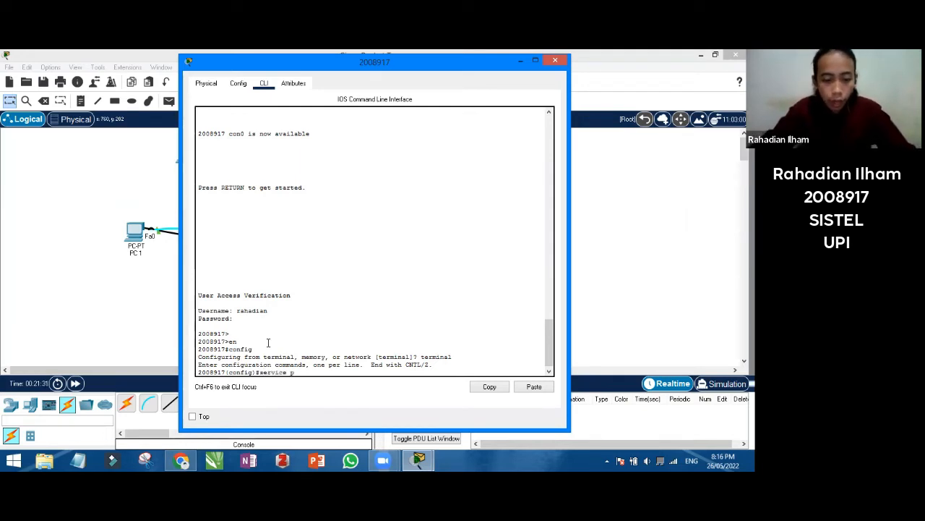
{"action": "type", "text": "assword-enc"}
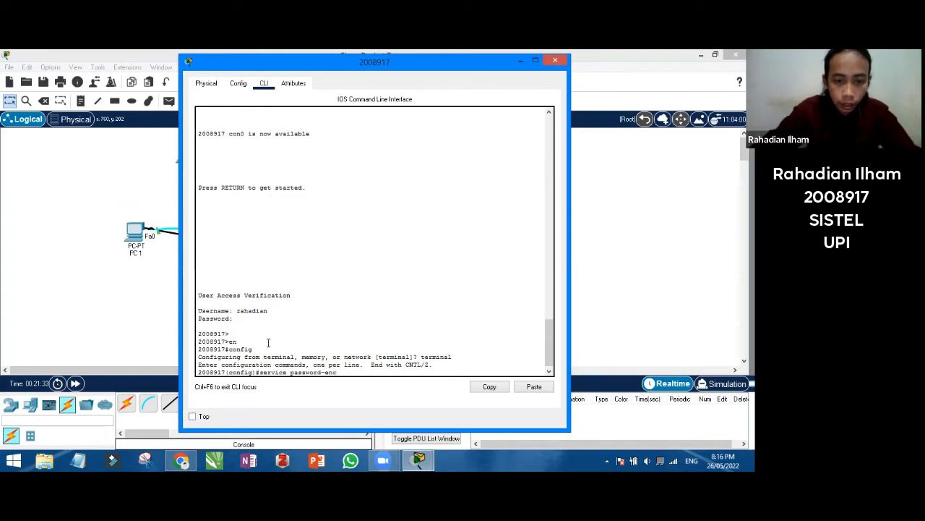
{"action": "type", "text": "ry"}
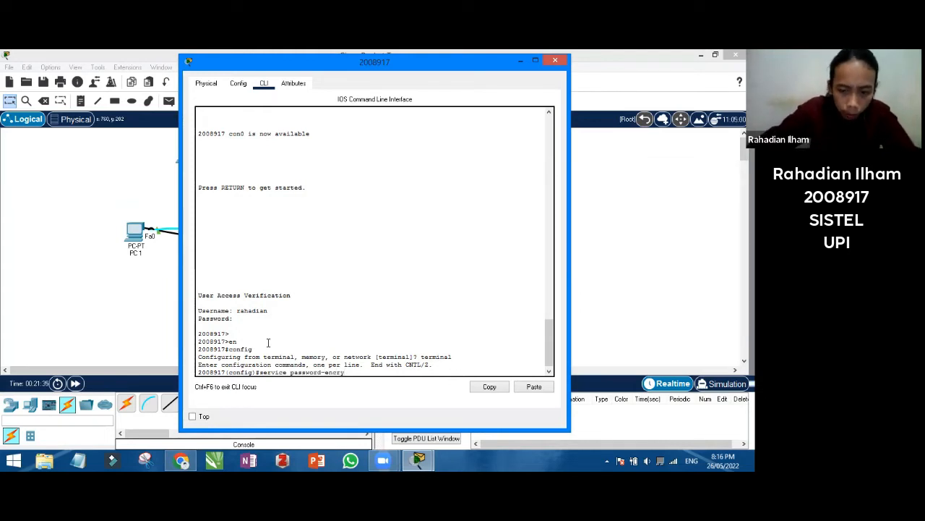
{"action": "type", "text": "ption"}
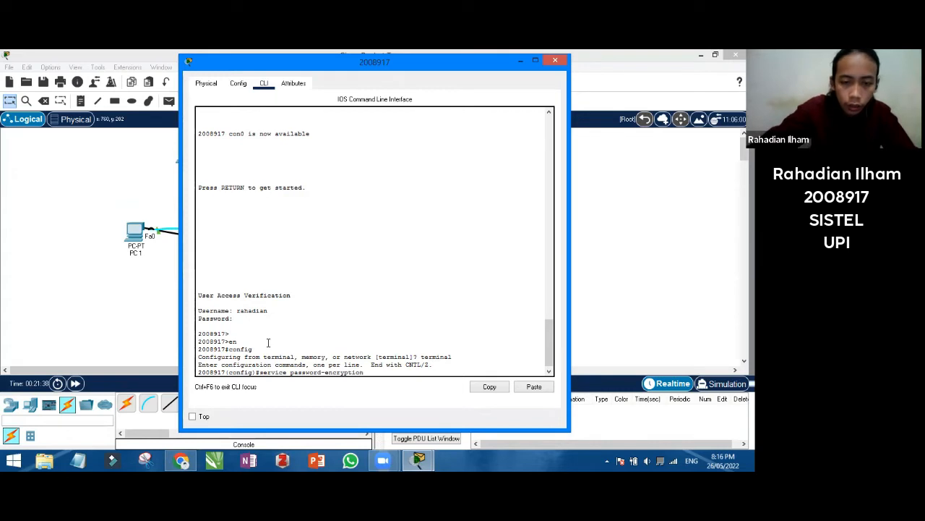
{"action": "key", "text": "Return"}
{"action": "type", "text": "end"}
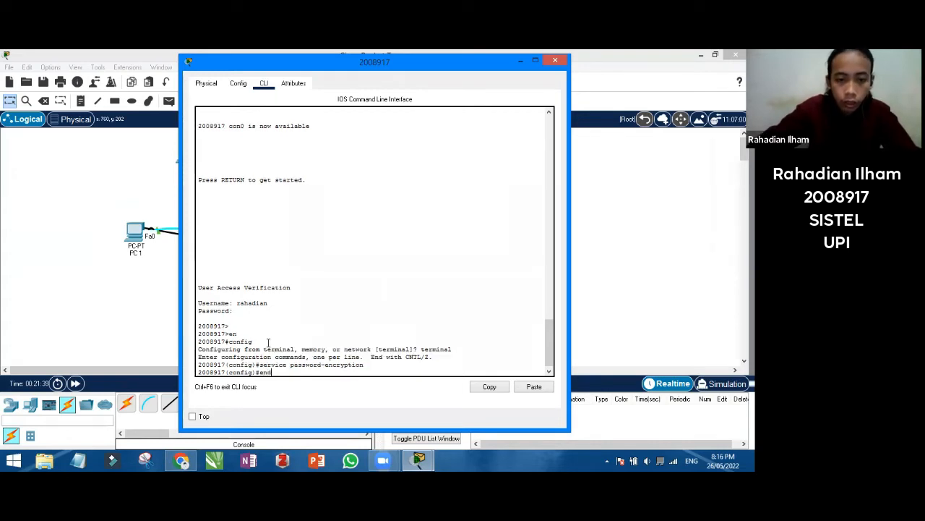
{"action": "key", "text": "Return"}
{"action": "type", "text": "s"}
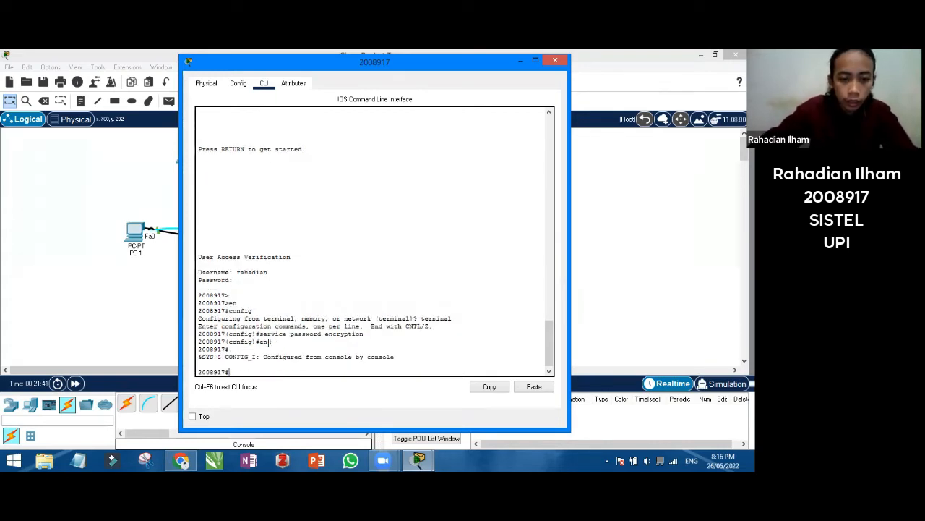
{"action": "type", "text": "how runnin"}
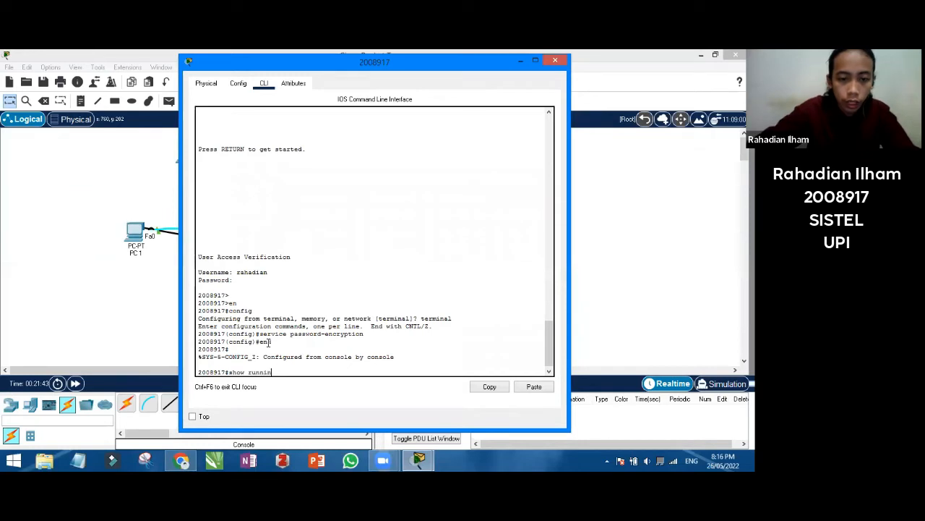
{"action": "type", "text": "g-config"}
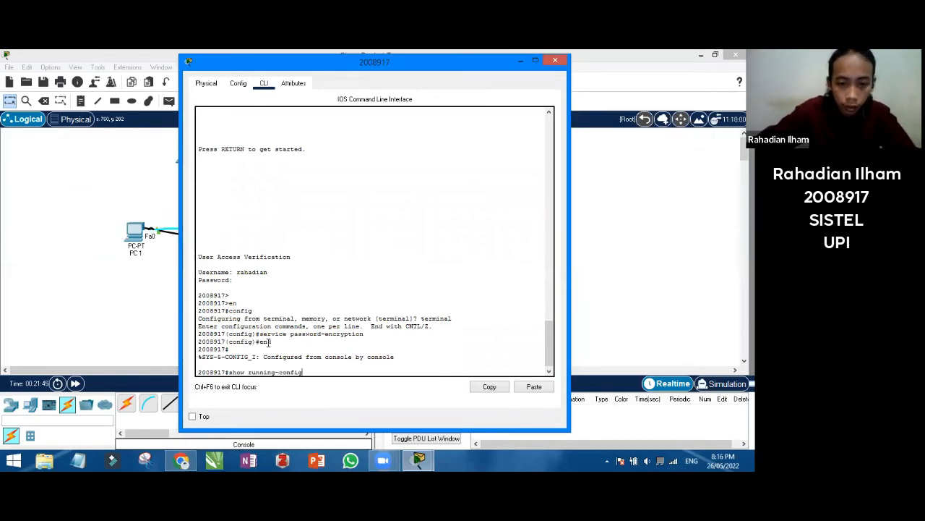
Page through show running-config to confirm the encrypted user password, then log out with exit
{"action": "key", "text": "Return"}
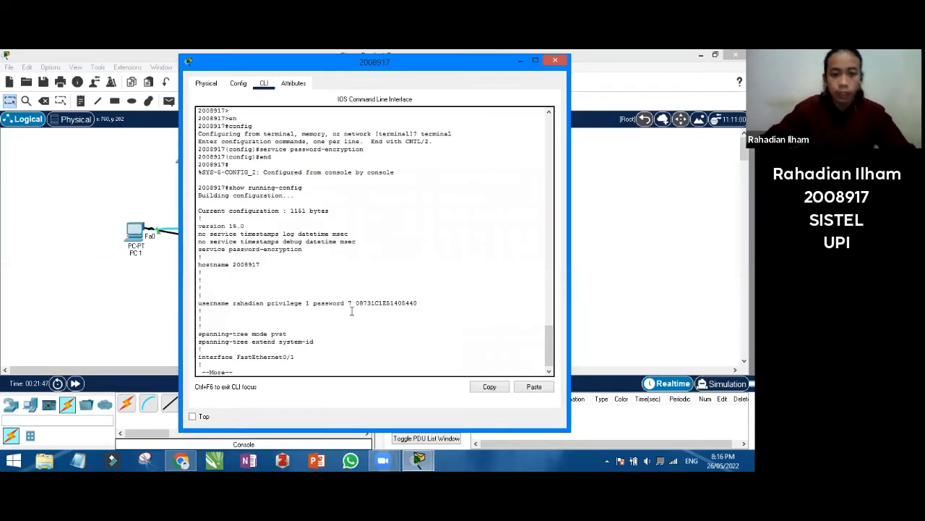
{"action": "key", "text": "Return"}
{"action": "key", "text": "Return"}
{"action": "key", "text": "Return"}
{"action": "key", "text": "Return"}
{"action": "key", "text": "Return"}
{"action": "key", "text": "Return"}
{"action": "key", "text": "Return"}
{"action": "key", "text": "Return"}
{"action": "key", "text": "Return"}
{"action": "key", "text": "Return"}
{"action": "key", "text": "Return"}
{"action": "key", "text": "Return"}
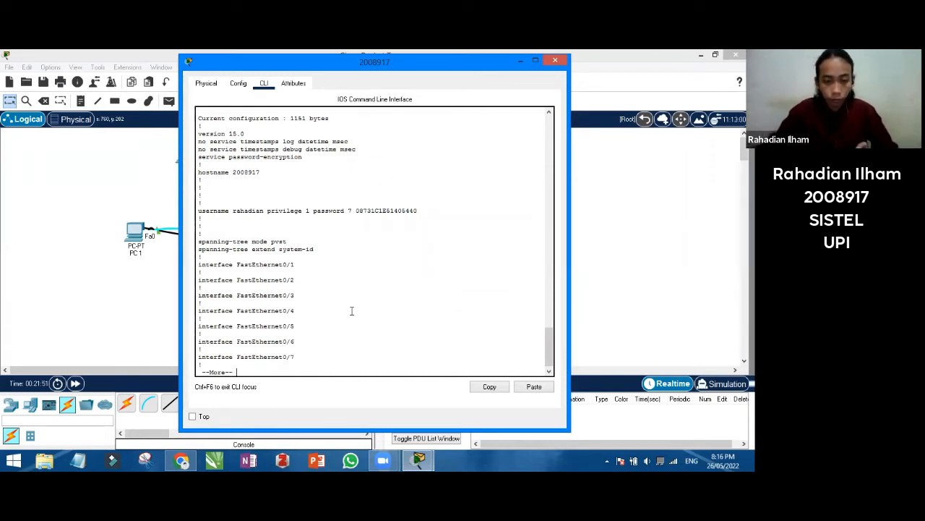
{"action": "left_click", "coordinate": [322, 303]}
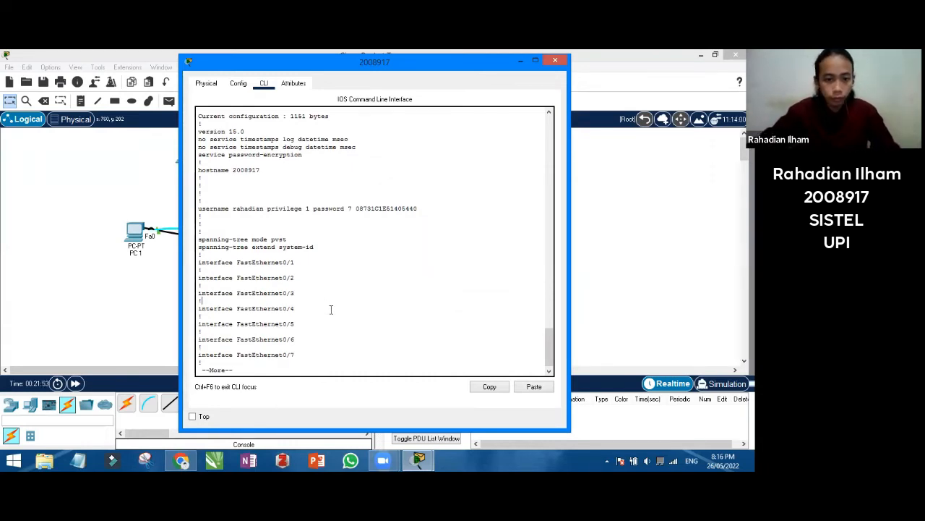
{"action": "key", "text": "Return"}
{"action": "key", "text": "Return"}
{"action": "key", "text": "Return"}
{"action": "key", "text": "Return"}
{"action": "key", "text": "Return"}
{"action": "key", "text": "Return"}
{"action": "key", "text": "Return"}
{"action": "key", "text": "Return"}
{"action": "key", "text": "Return"}
{"action": "key", "text": "Return"}
{"action": "key", "text": "Return"}
{"action": "key", "text": "Return"}
{"action": "key", "text": "Return"}
{"action": "key", "text": "Return"}
{"action": "key", "text": "Return"}
{"action": "key", "text": "Return"}
{"action": "key", "text": "Return"}
{"action": "key", "text": "Return"}
{"action": "key", "text": "Return"}
{"action": "key", "text": "Return"}
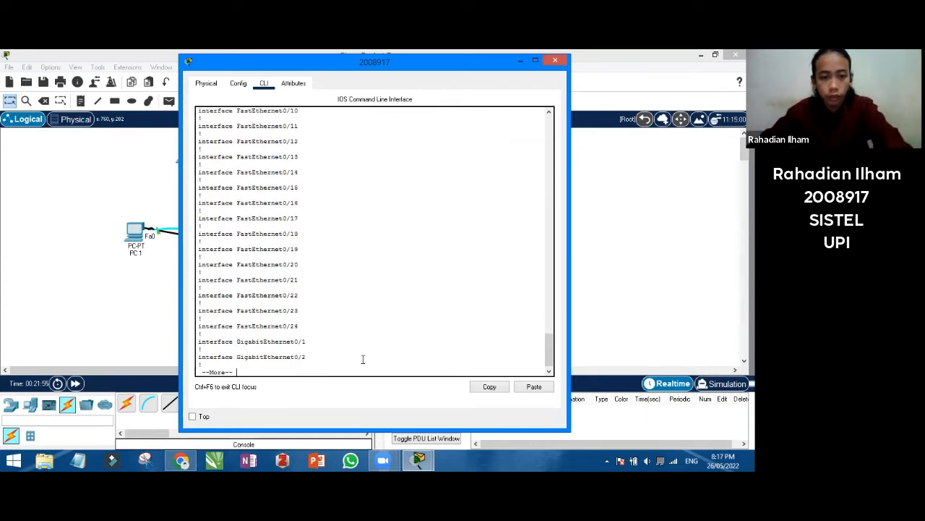
{"action": "key", "text": "Return"}
{"action": "key", "text": "Return"}
{"action": "key", "text": "Return"}
{"action": "key", "text": "Return"}
{"action": "key", "text": "Return"}
{"action": "key", "text": "Return"}
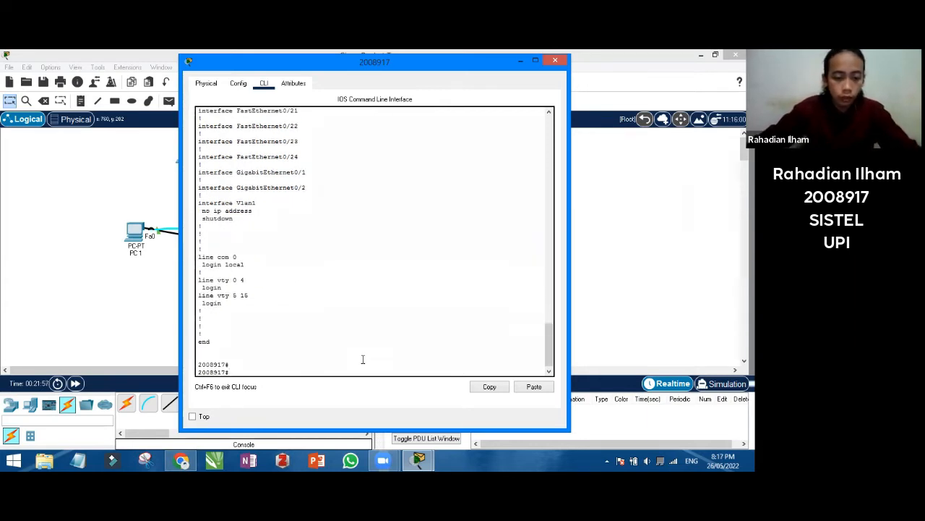
{"action": "type", "text": "exit"}
{"action": "key", "text": "Return"}
{"action": "key", "text": "Return"}
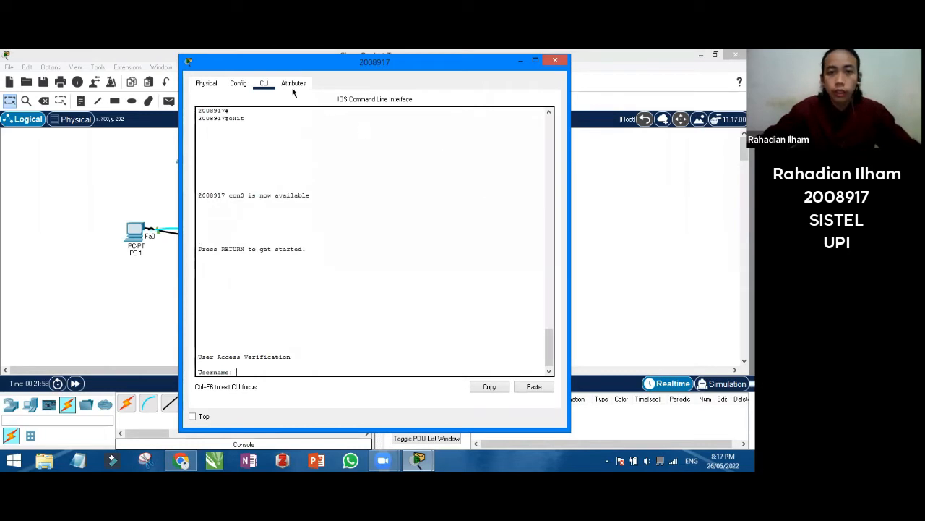
{"action": "left_click_drag", "start_coordinate": [217, 61], "coordinate": [117, 92]}
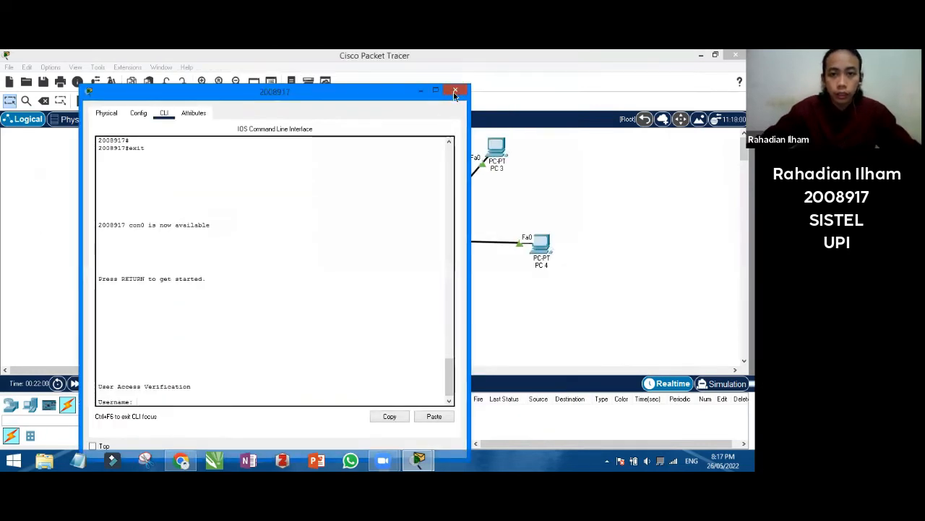
Close the switch's CLI window to reveal the network topology
{"action": "left_click", "coordinate": [454, 90]}
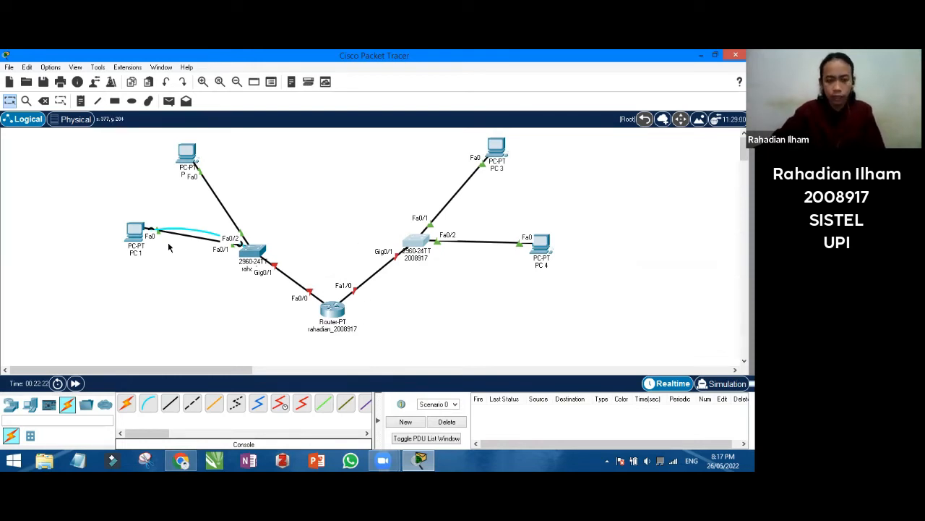
Log into the router console with the local user and enter privileged mode
{"action": "left_click", "coordinate": [335, 307]}
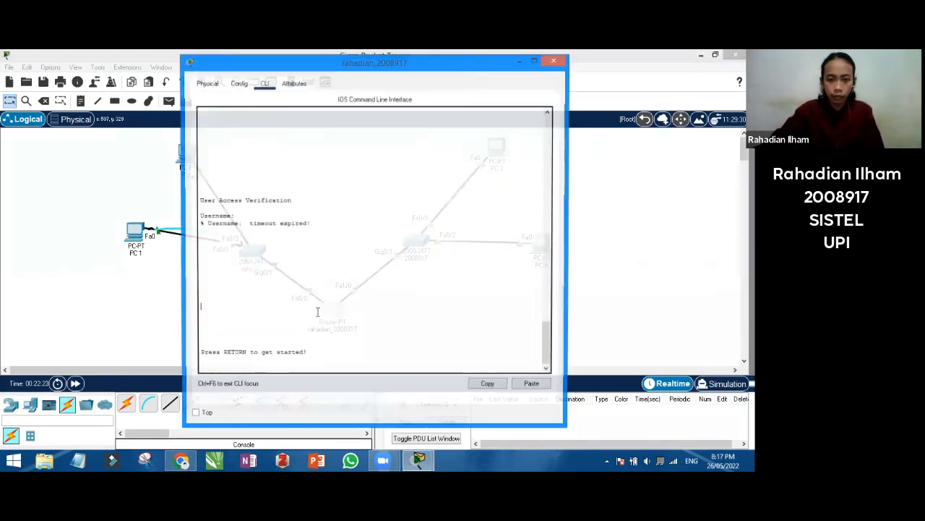
{"action": "key", "text": "Return"}
{"action": "type", "text": "rahadian"}
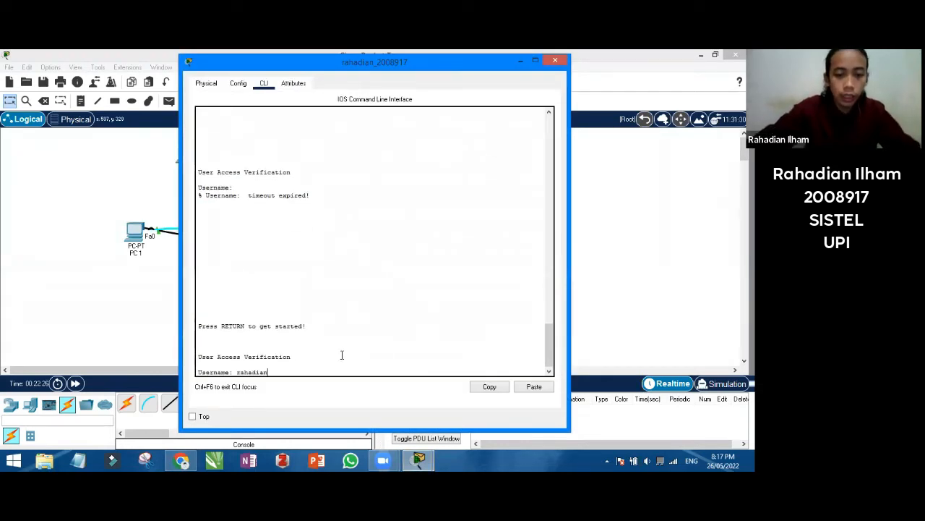
{"action": "key", "text": "Return"}
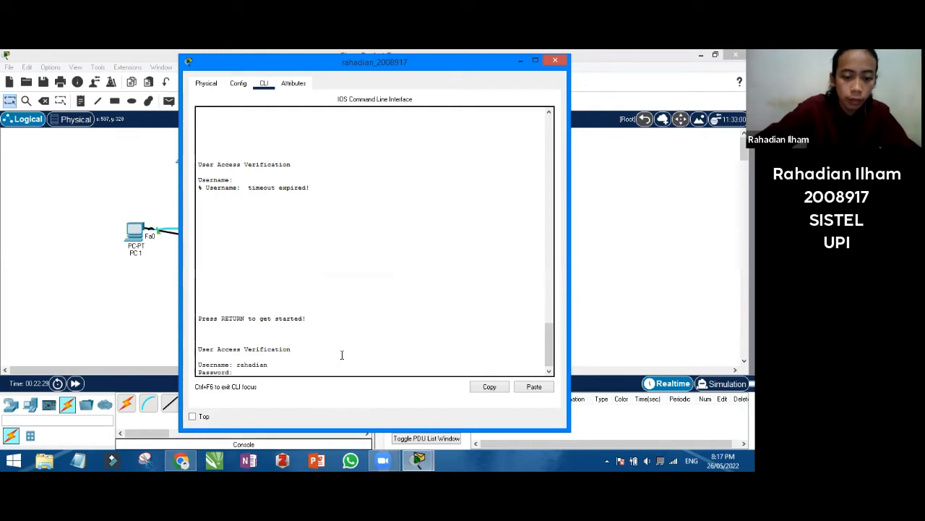
{"action": "key", "text": "Return"}
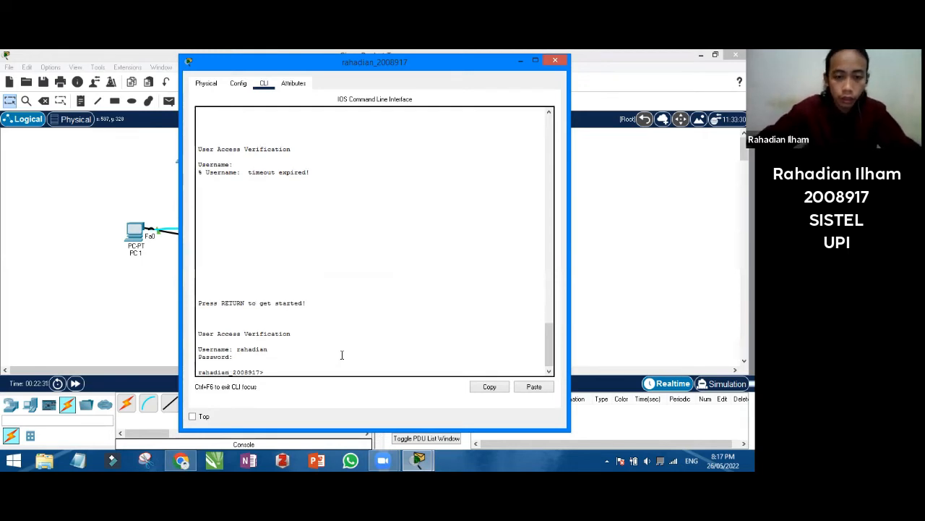
{"action": "type", "text": "en"}
{"action": "key", "text": "Return"}
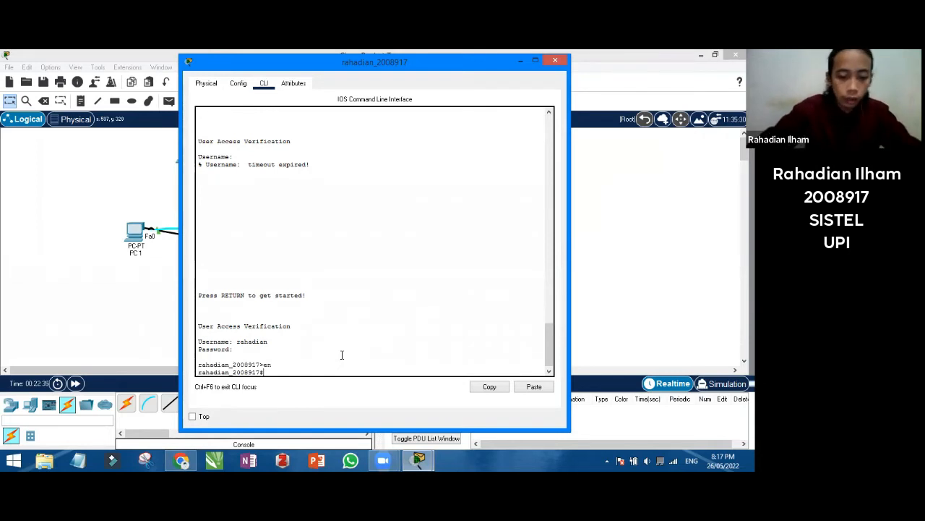
In config t, start banner motd with '#Selain administrator yang berwenang, dilarang'
{"action": "type", "text": "config"}
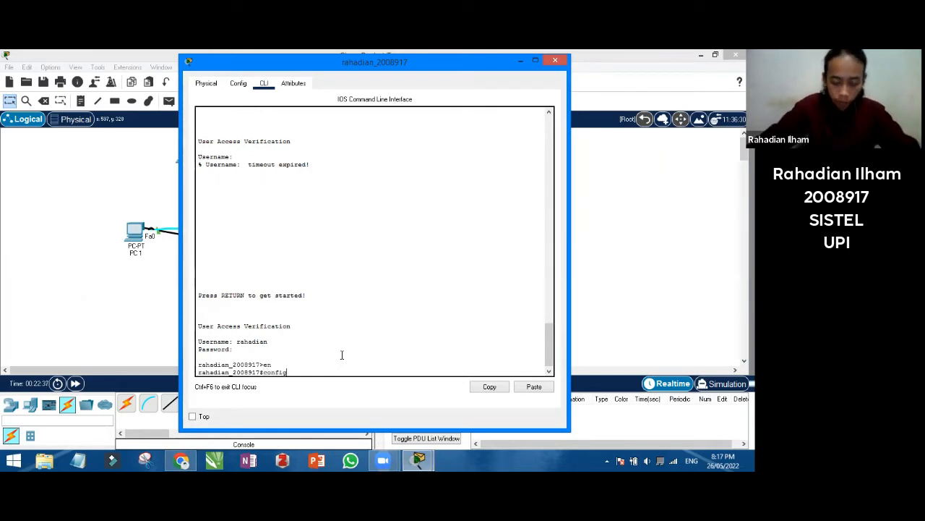
{"action": "type", "text": " t"}
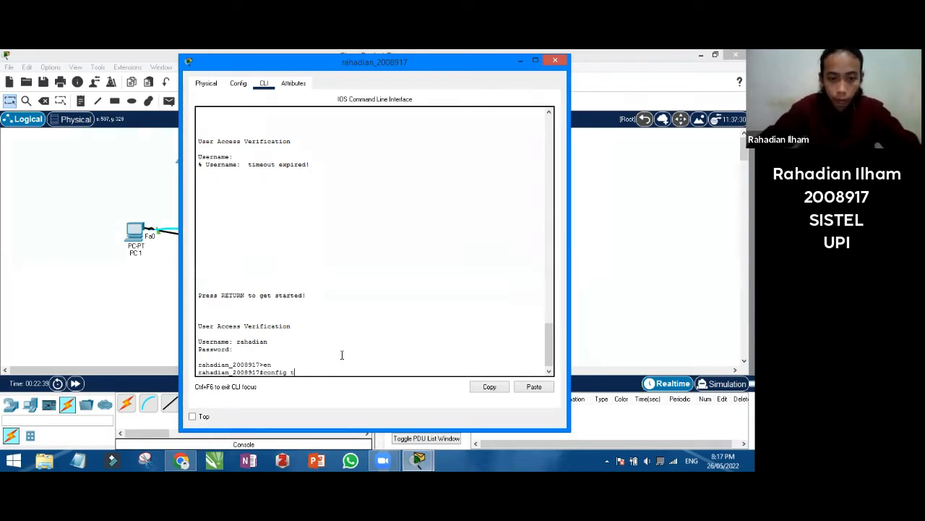
{"action": "key", "text": "Return"}
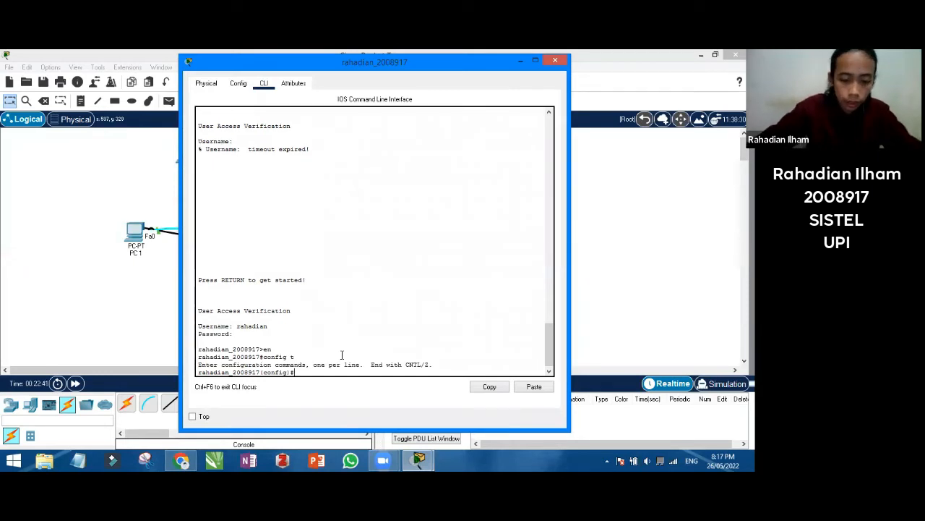
{"action": "type", "text": "banner mo"}
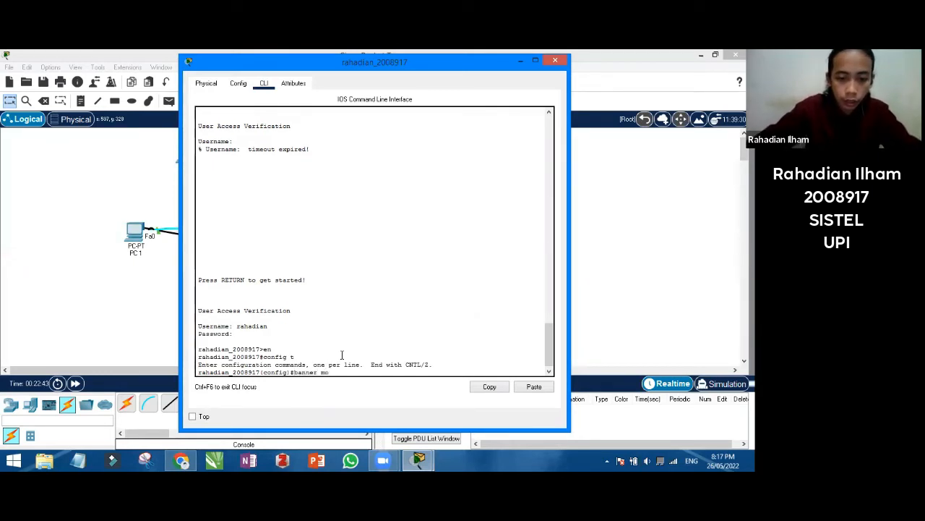
{"action": "type", "text": "td"}
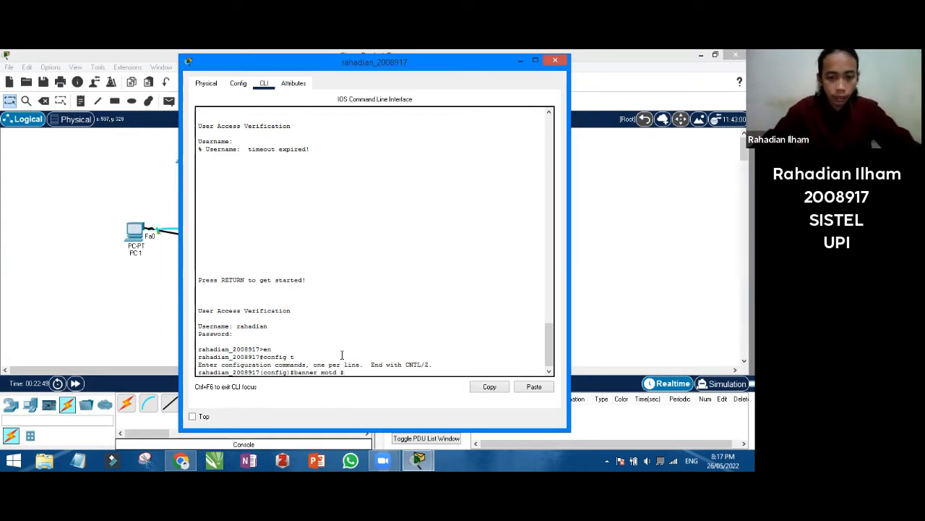
{"action": "type", "text": "#Selain"}
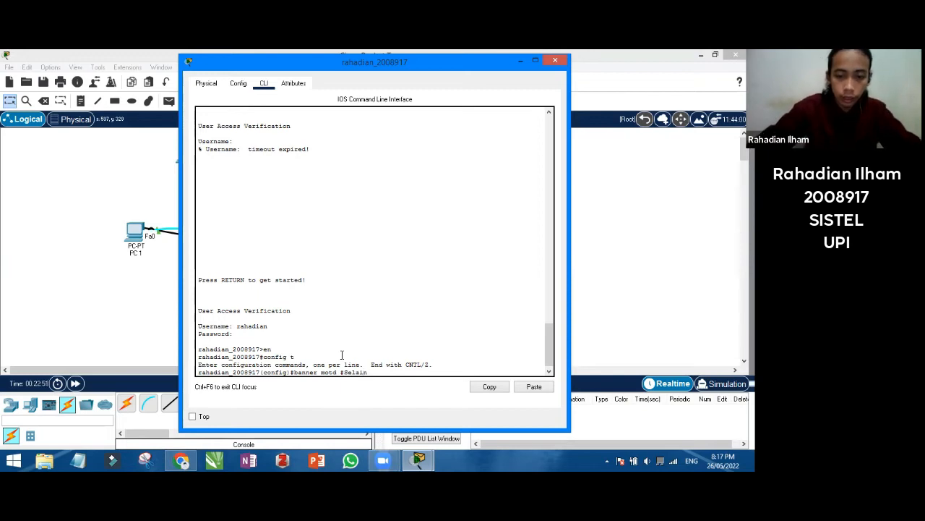
{"action": "type", "text": " admini"}
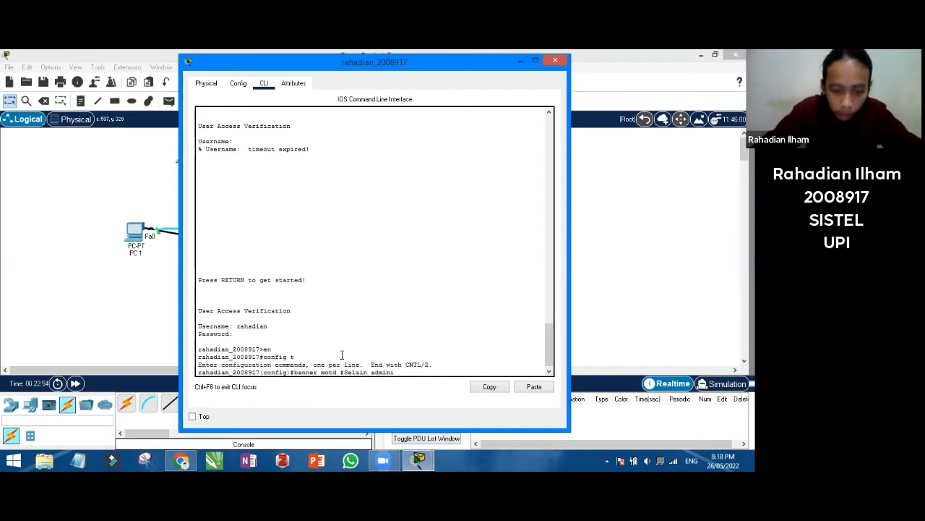
{"action": "type", "text": "strator yang "}
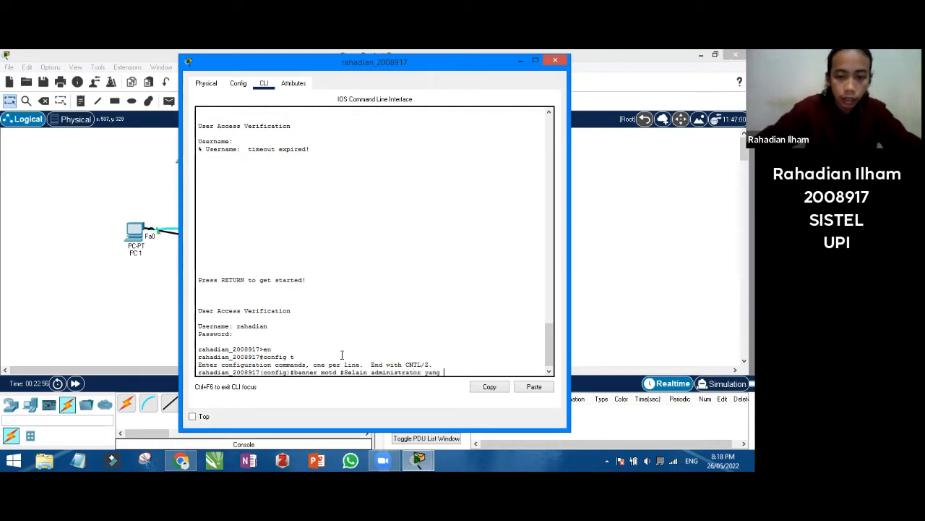
{"action": "type", "text": "berwenang"}
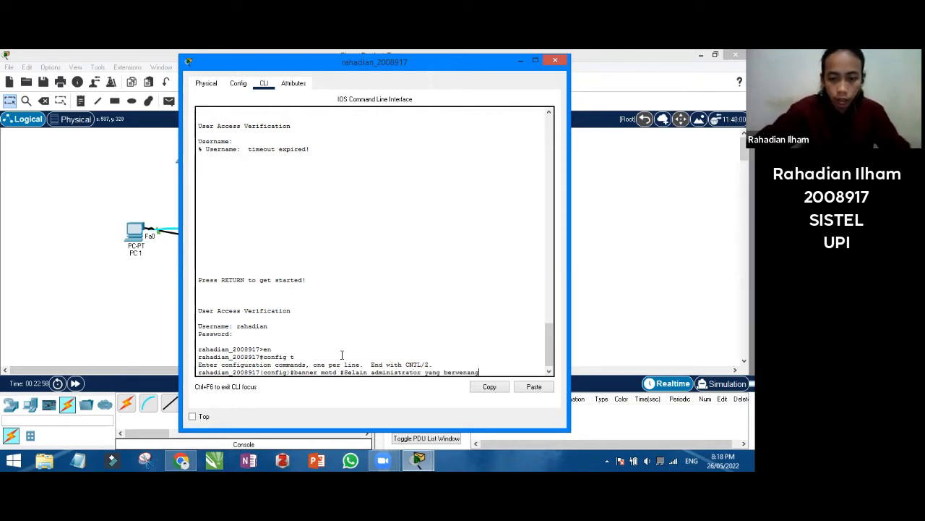
{"action": "type", "text": ", "}
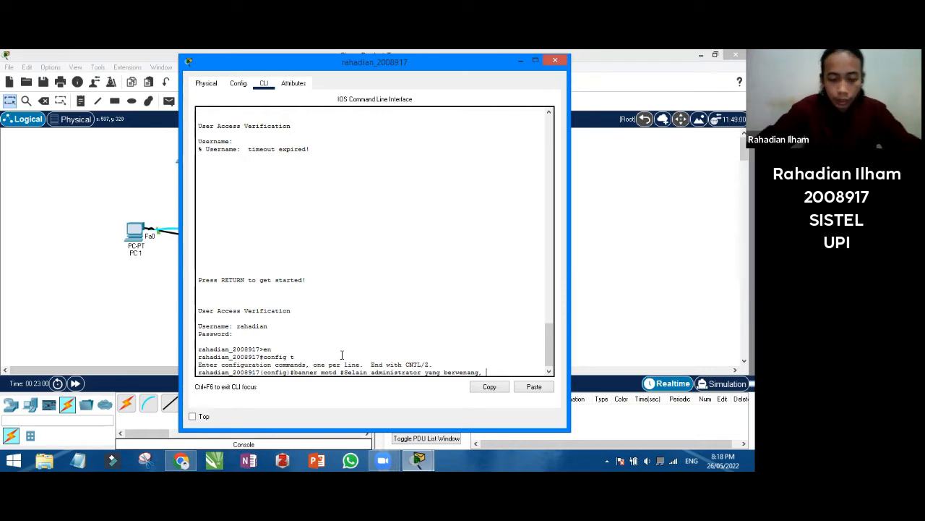
{"action": "type", "text": "dilarang"}
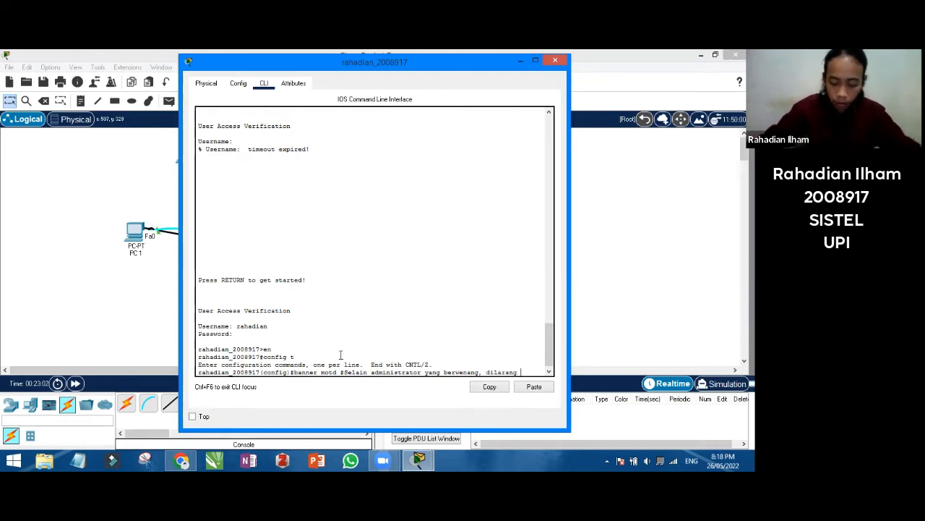
Check the required banner wording in the Google Docs exam document, then head back to Packet Tracer
{"action": "left_click", "coordinate": [181, 460]}
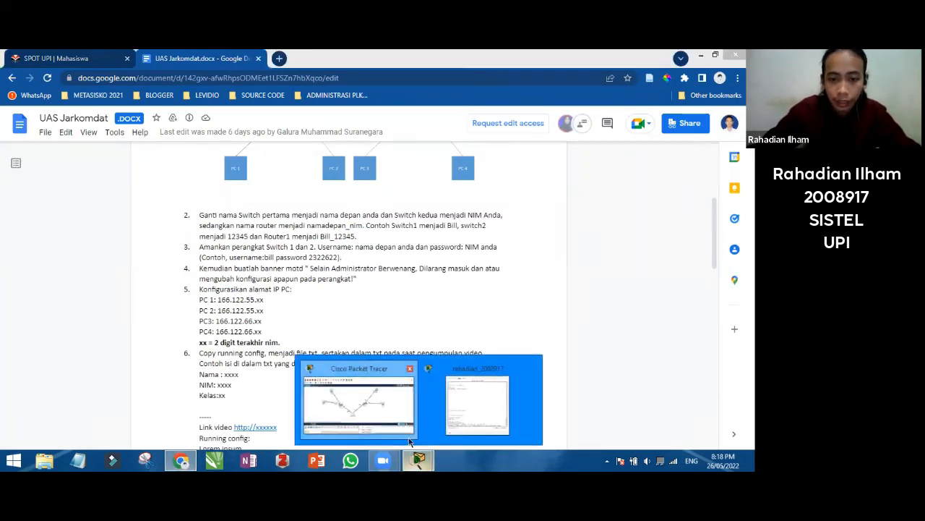
{"action": "left_click", "coordinate": [443, 434]}
Finish the router banner with 'masuk dan/atau mengubah konfigurasi apapun pada perangkat!#', then end and exit
{"action": "mouse_move", "coordinate": [419, 461]}
{"action": "left_click", "coordinate": [475, 396]}
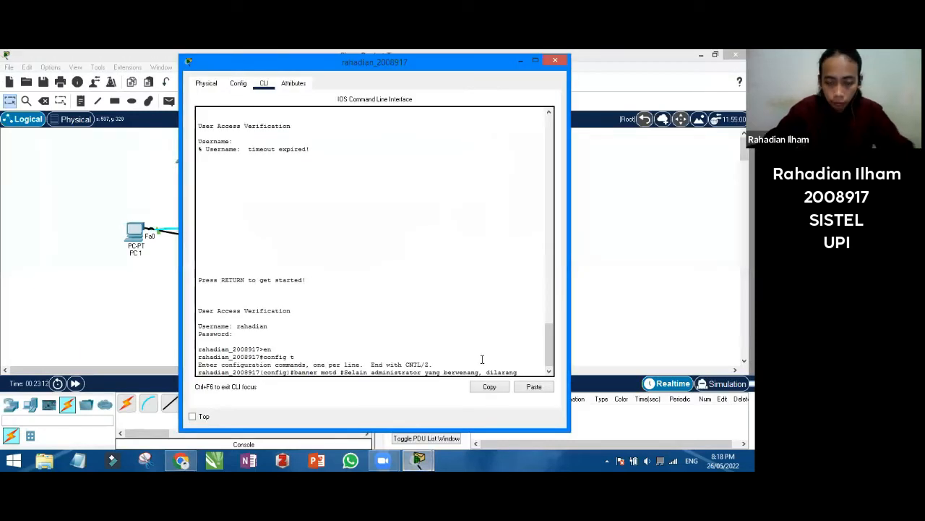
{"action": "type", "text": "masu"}
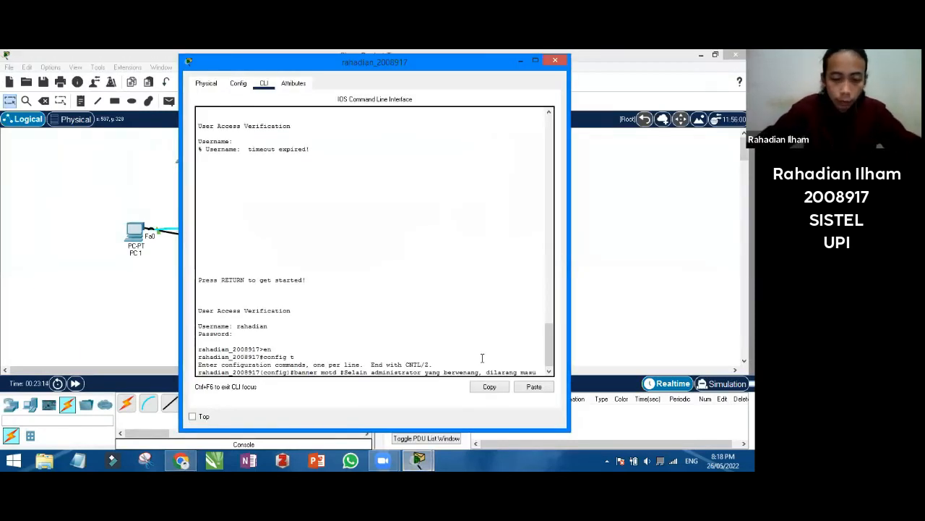
{"action": "type", "text": "k dan"}
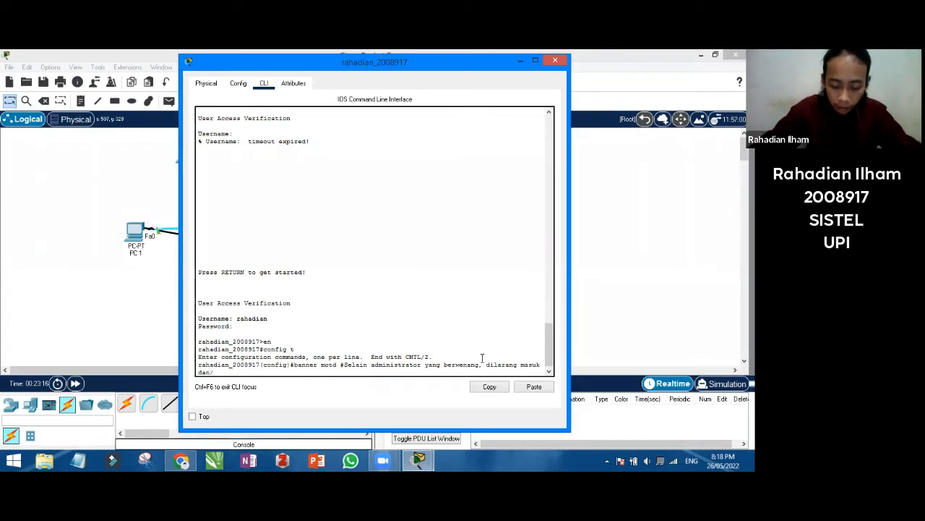
{"action": "type", "text": "/atau mengubah "}
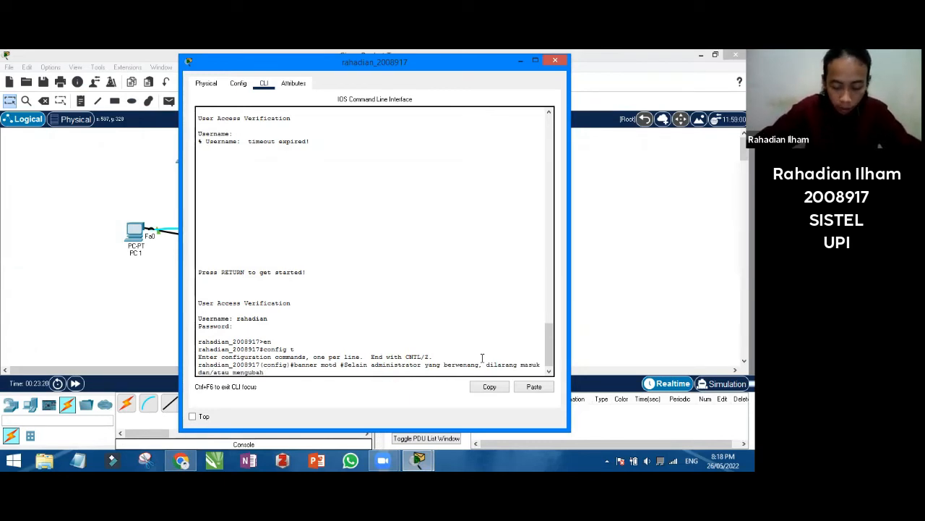
{"action": "type", "text": "konfiguras"}
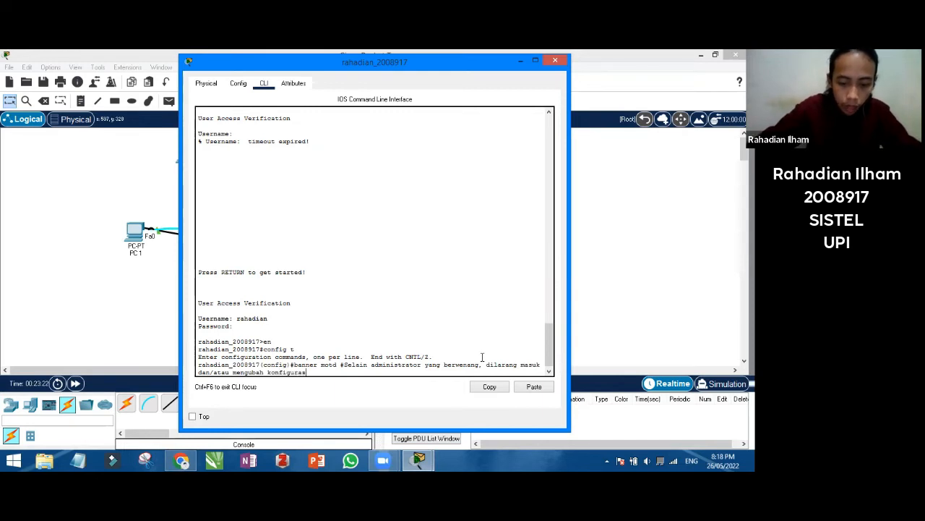
{"action": "type", "text": "i apapun "}
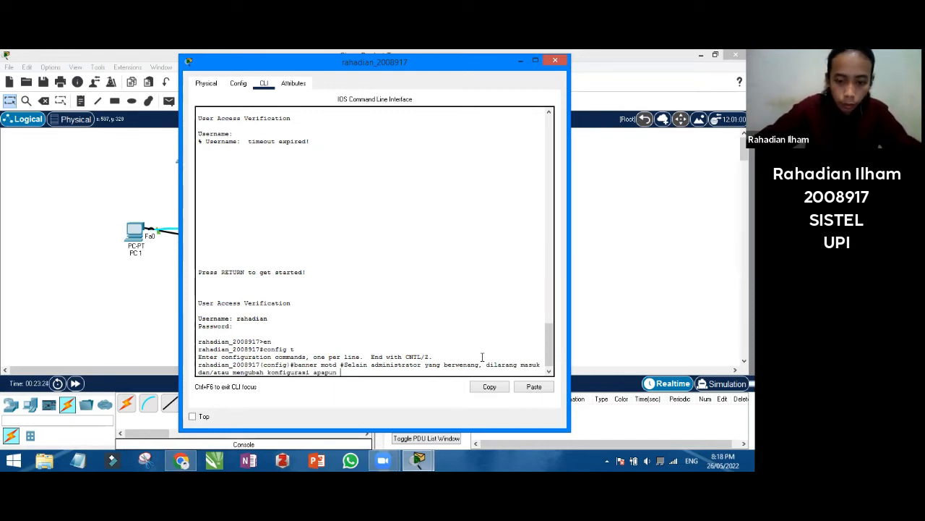
{"action": "type", "text": "pada perang"}
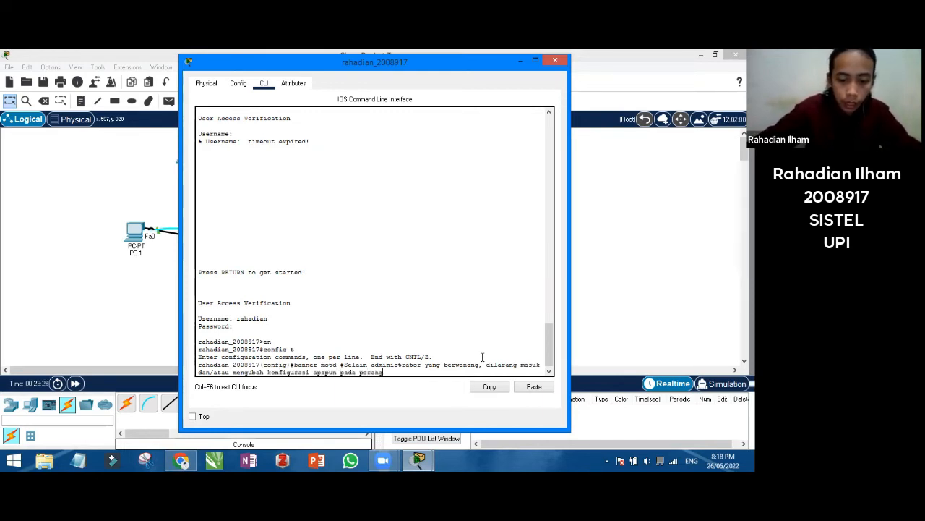
{"action": "type", "text": "kat!"}
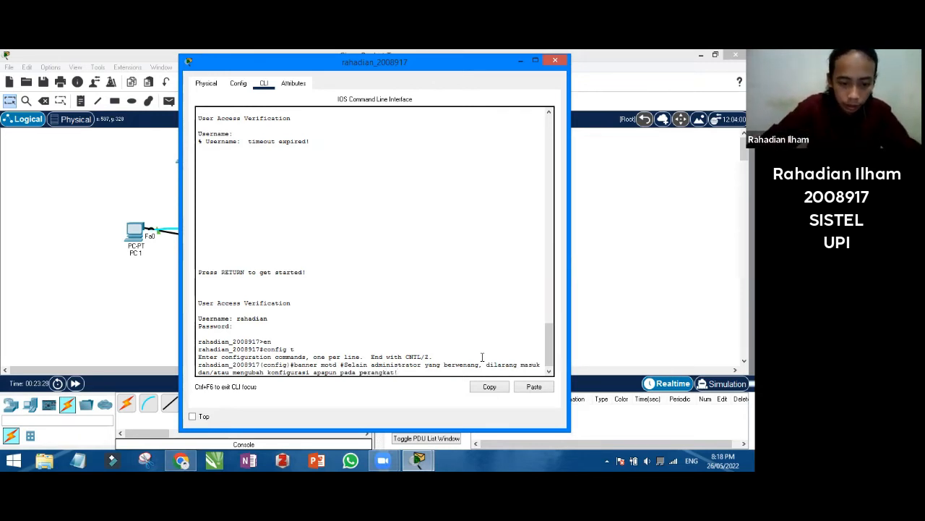
{"action": "type", "text": "#"}
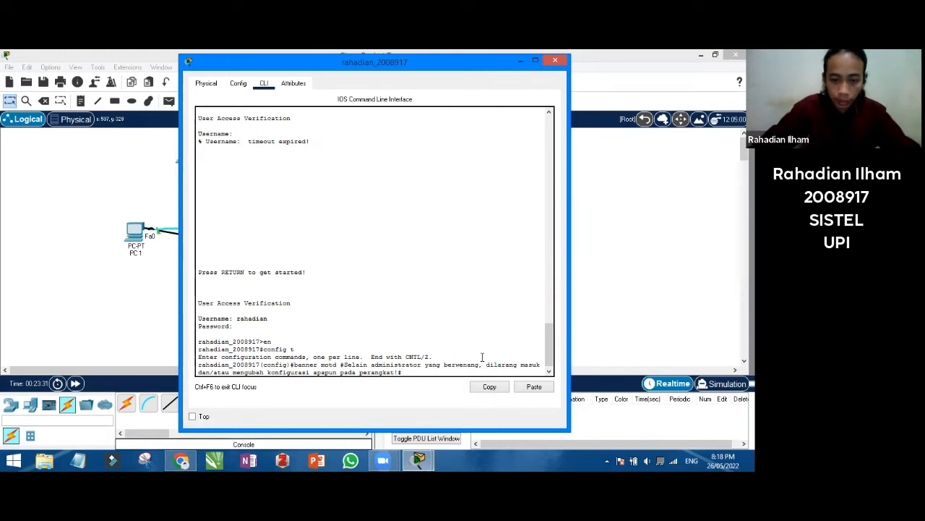
{"action": "key", "text": "Return"}
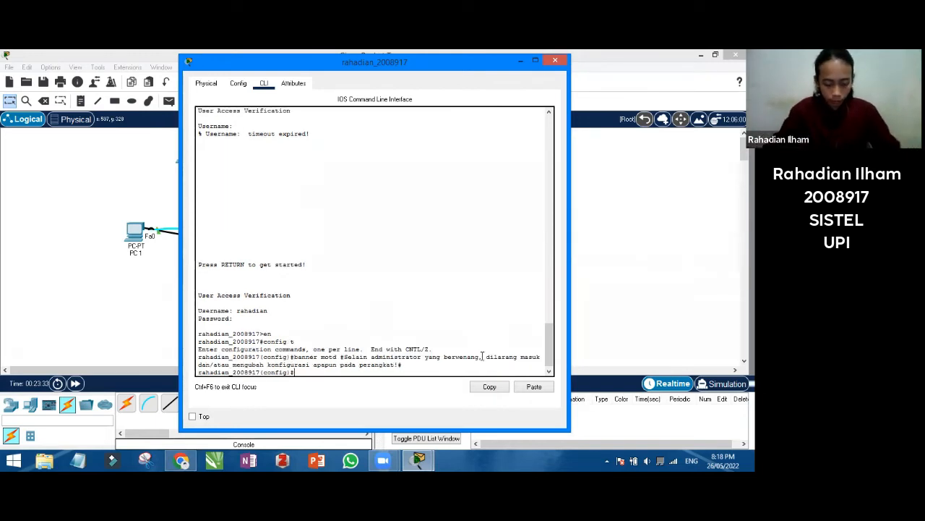
{"action": "type", "text": "end"}
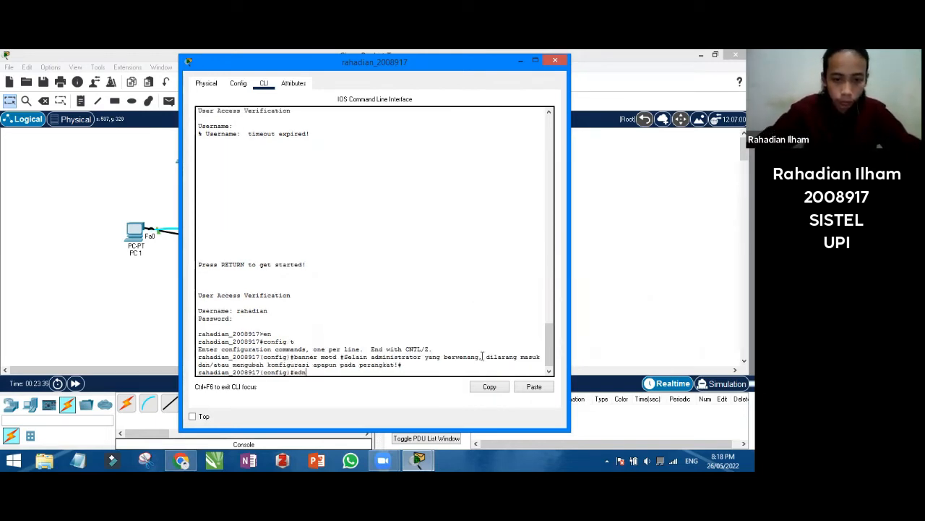
{"action": "key", "text": "Return"}
{"action": "key", "text": "Return"}
{"action": "type", "text": "exit"}
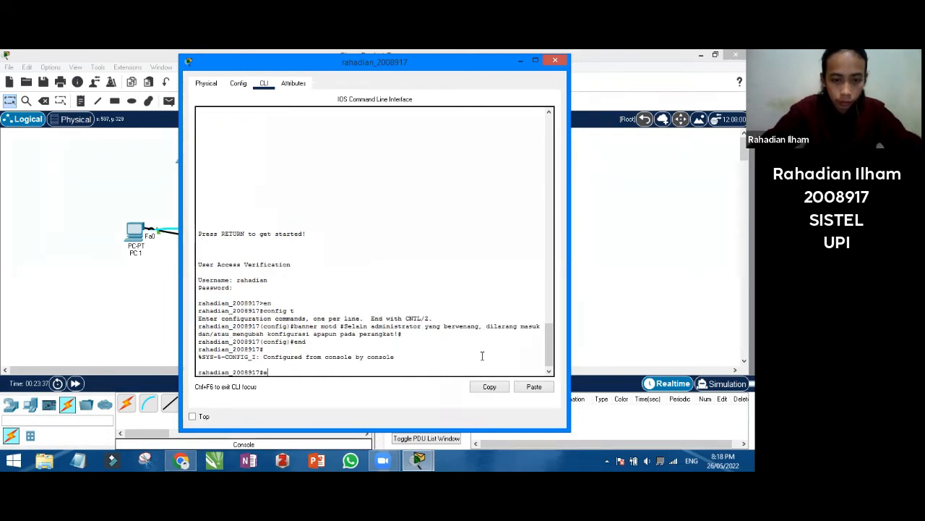
{"action": "key", "text": "Return"}
{"action": "key", "text": "Return"}
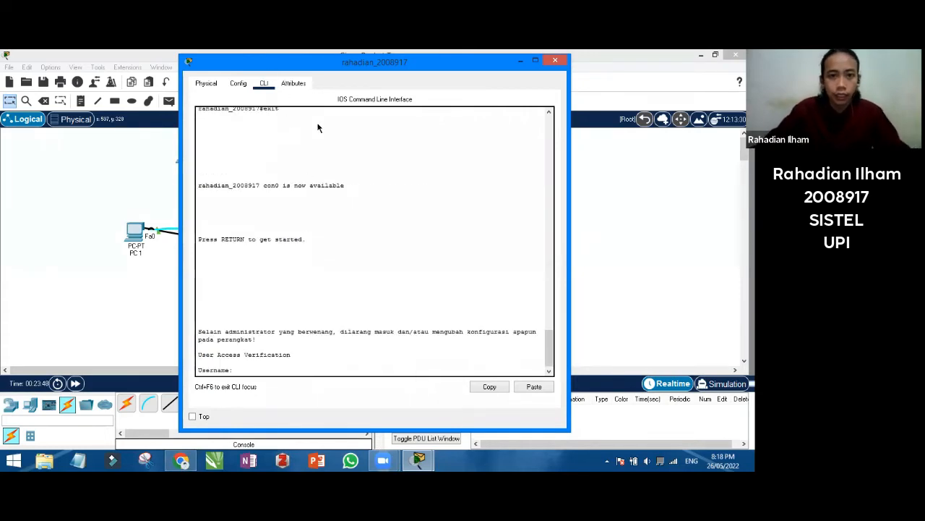
{"action": "left_click_drag", "start_coordinate": [347, 67], "coordinate": [318, 124]}
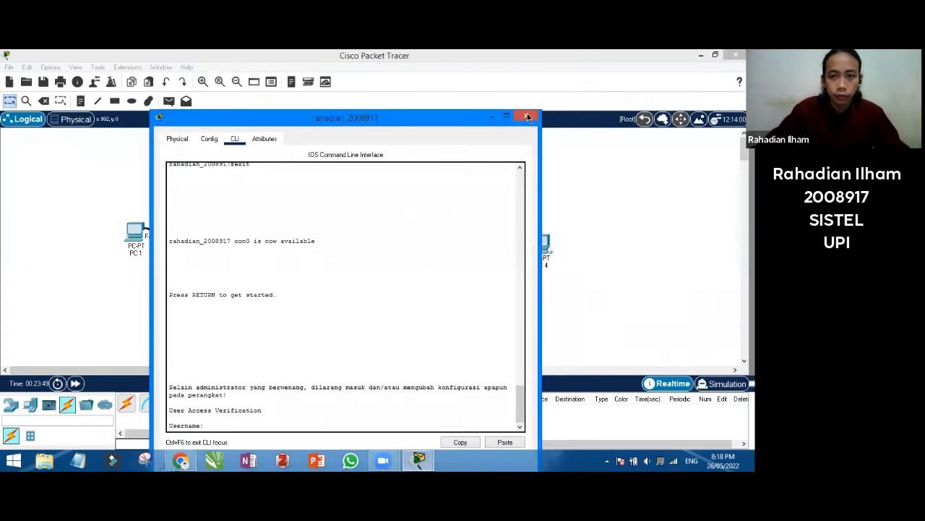
Open the left switch's CLI, log in with the local user, and enter privileged mode
{"action": "left_click", "coordinate": [529, 116]}
{"action": "left_click", "coordinate": [254, 253]}
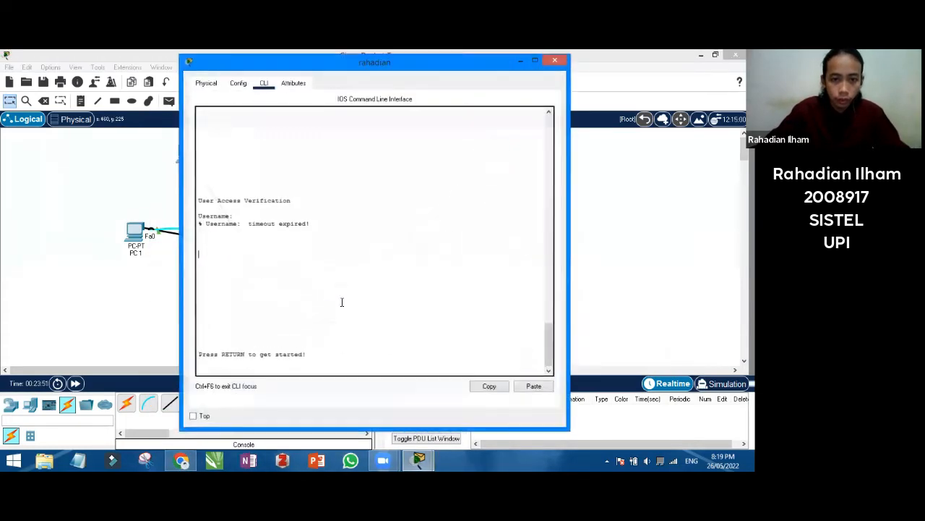
{"action": "left_click_drag", "start_coordinate": [341, 354], "coordinate": [335, 338]}
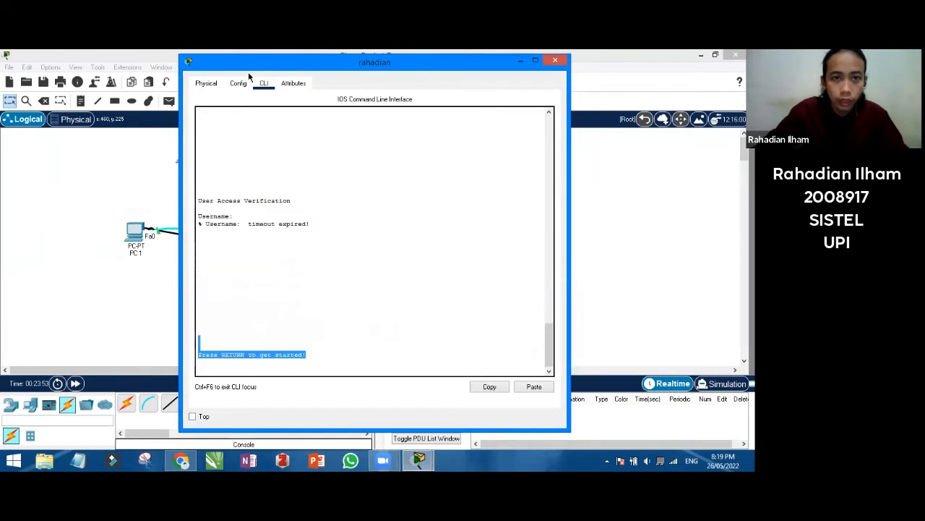
{"action": "left_click_drag", "start_coordinate": [250, 70], "coordinate": [231, 83]}
{"action": "left_click", "coordinate": [327, 368]}
{"action": "key", "text": "Return"}
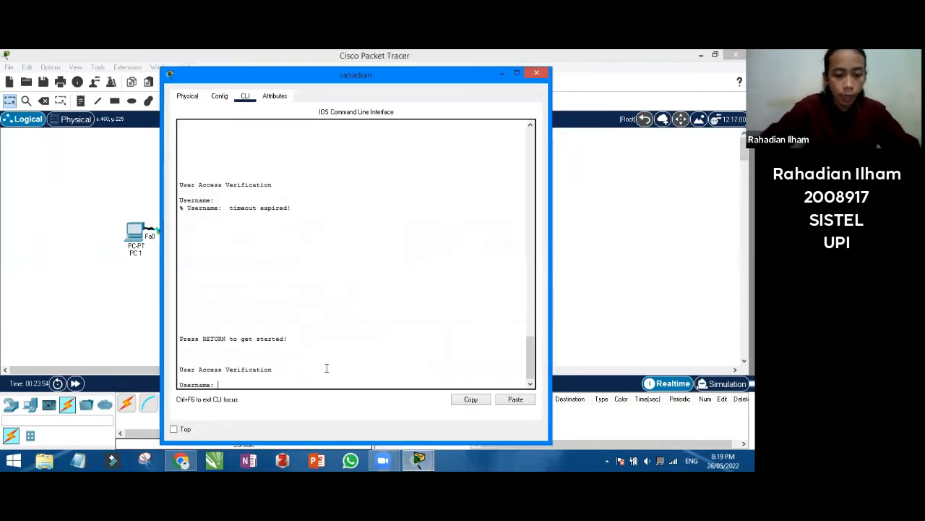
{"action": "type", "text": "rahadian"}
{"action": "key", "text": "Return"}
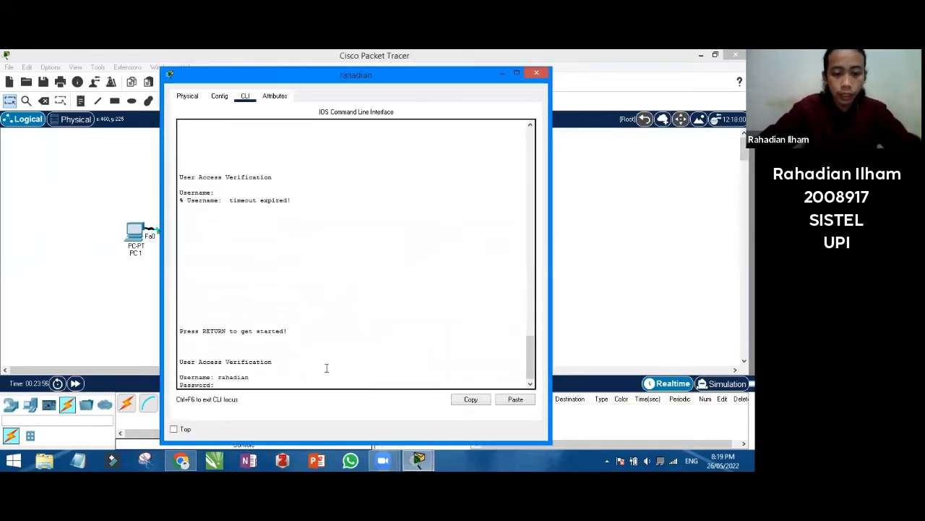
{"action": "key", "text": "Return"}
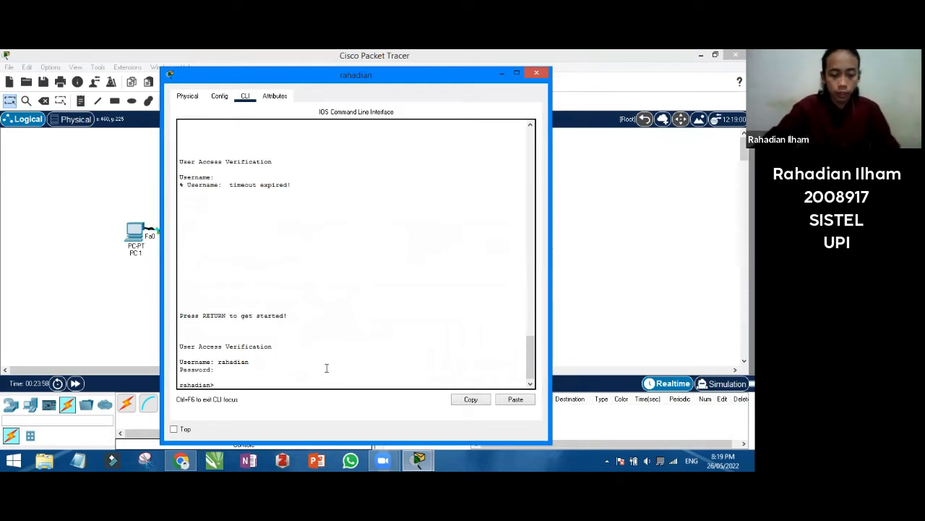
{"action": "type", "text": "en"}
{"action": "key", "text": "Return"}
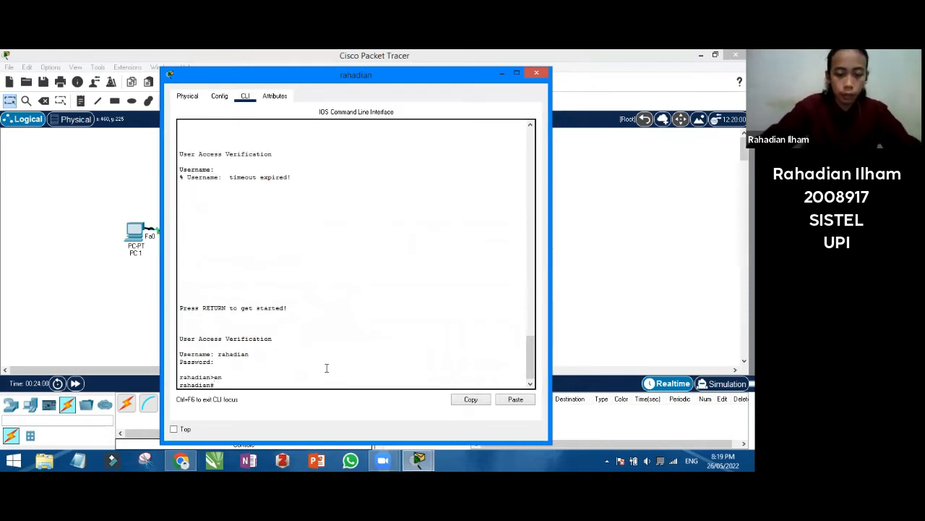
Add the full 'Selain administrator yang berwenang…' banner motd to the switch, then end and log out
{"action": "type", "text": "config"}
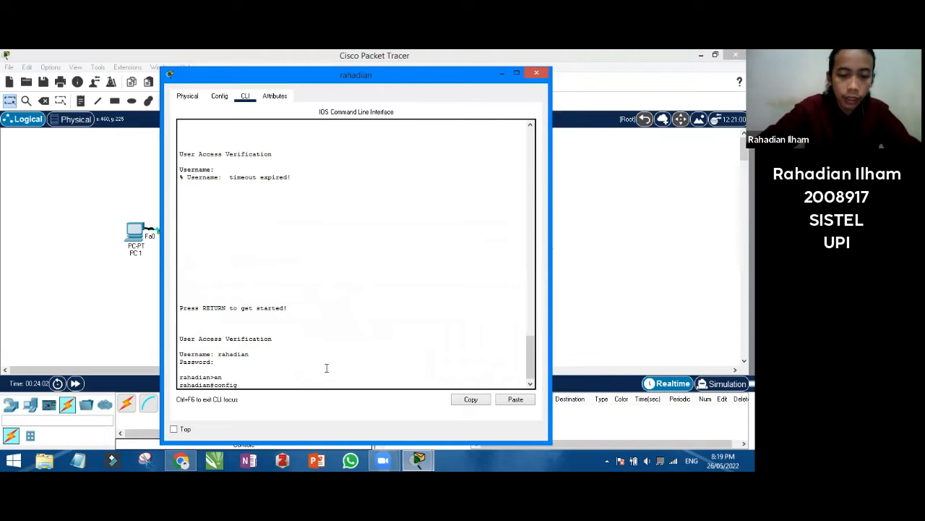
{"action": "type", "text": " t"}
{"action": "key", "text": "Return"}
{"action": "type", "text": "ban"}
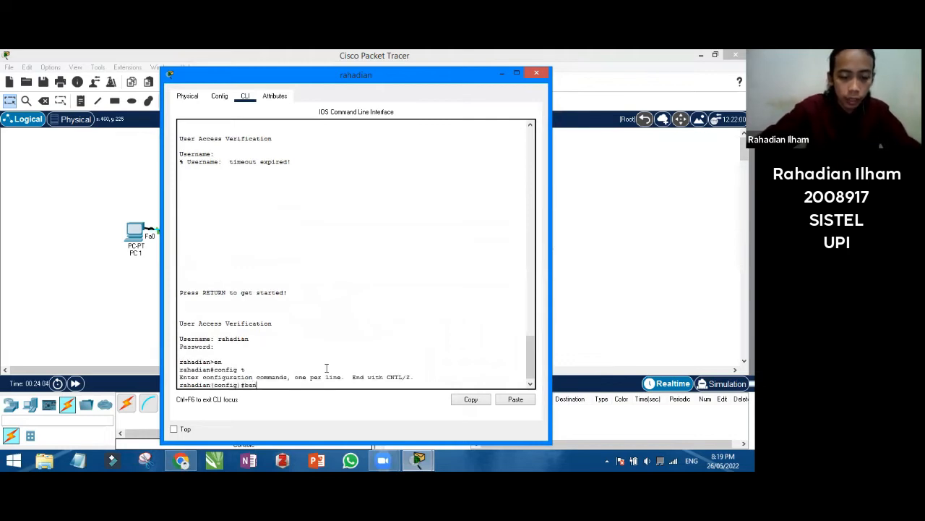
{"action": "type", "text": "ner motd "}
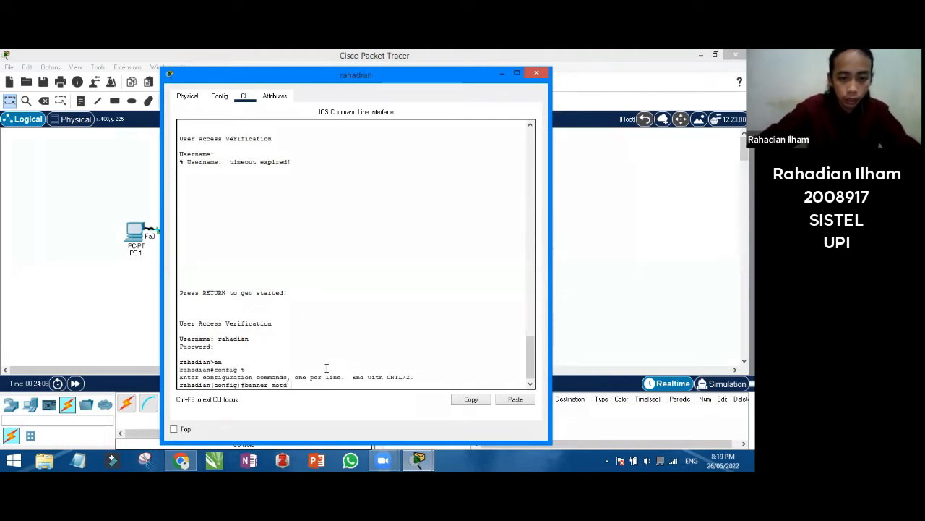
{"action": "type", "text": "#"}
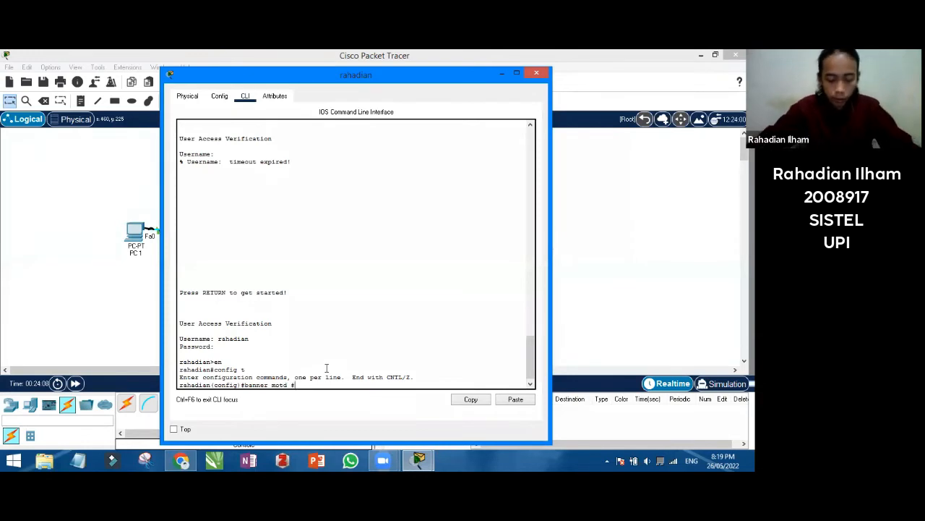
{"action": "type", "text": "Selain admini"}
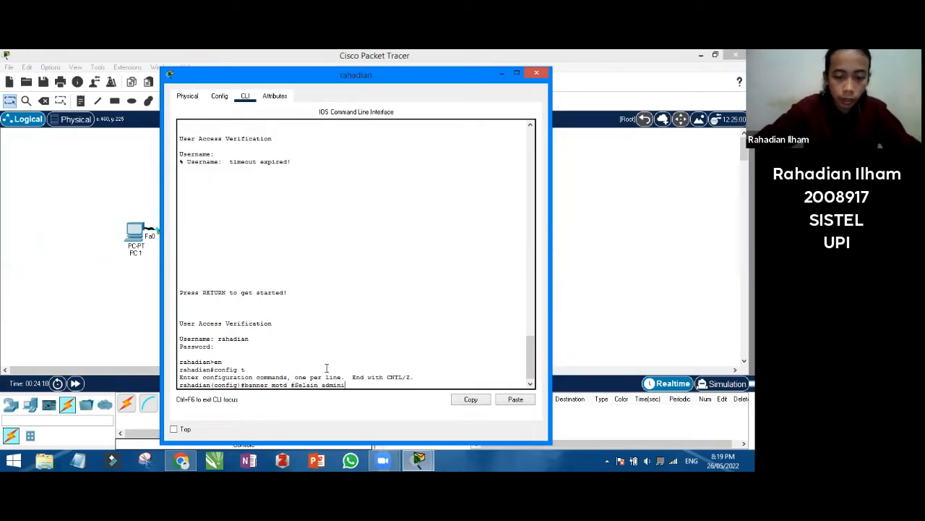
{"action": "type", "text": "strator yang"}
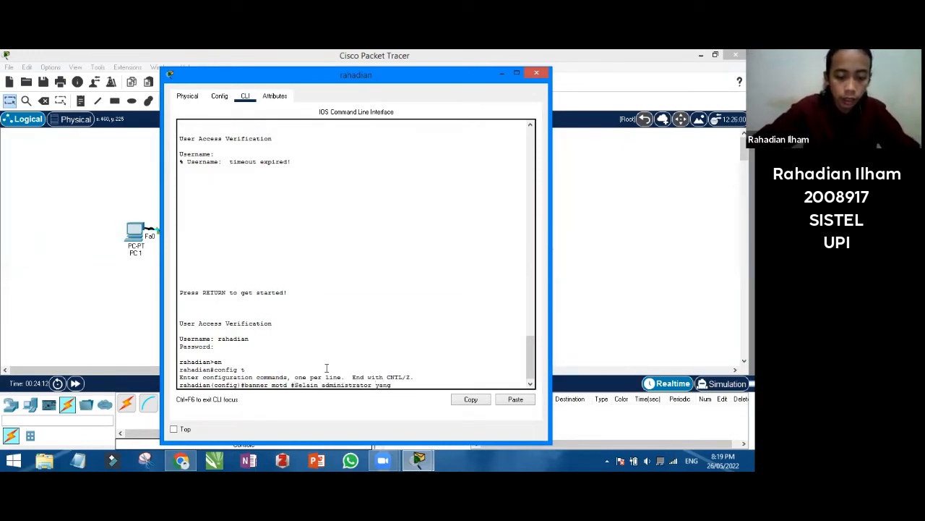
{"action": "type", "text": " berwenang"}
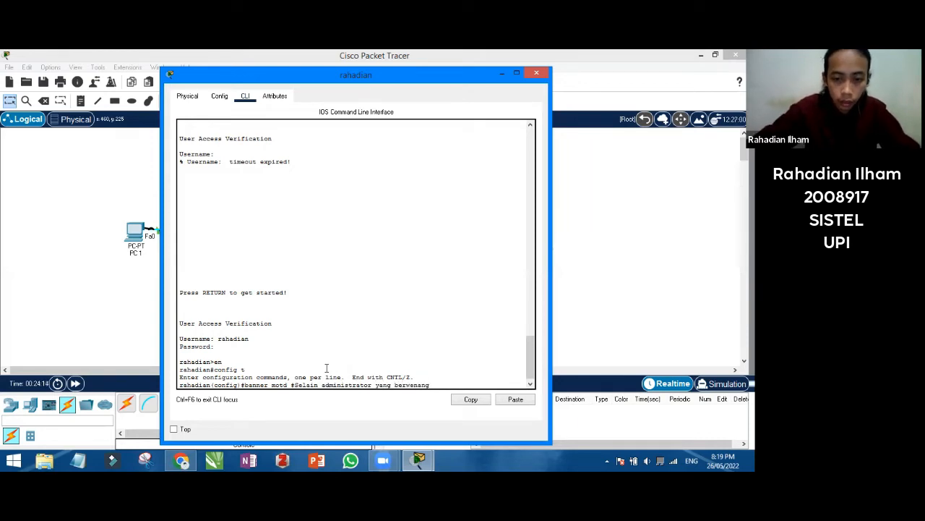
{"action": "type", "text": ", dilar"}
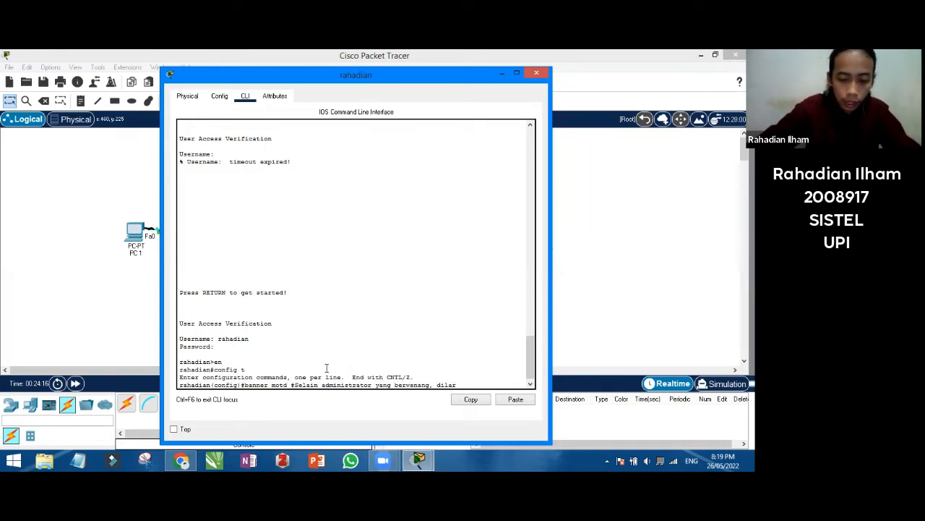
{"action": "type", "text": "ang masuk"}
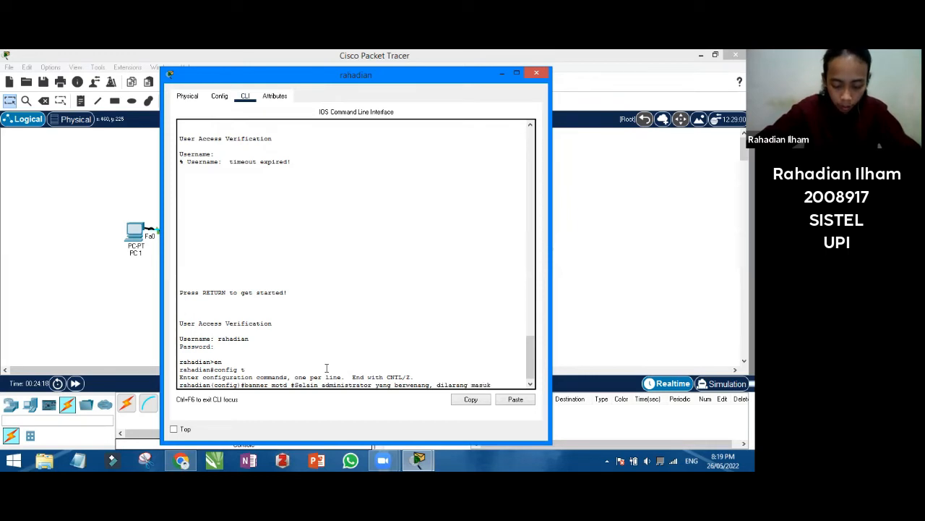
{"action": "type", "text": " dan/atau"}
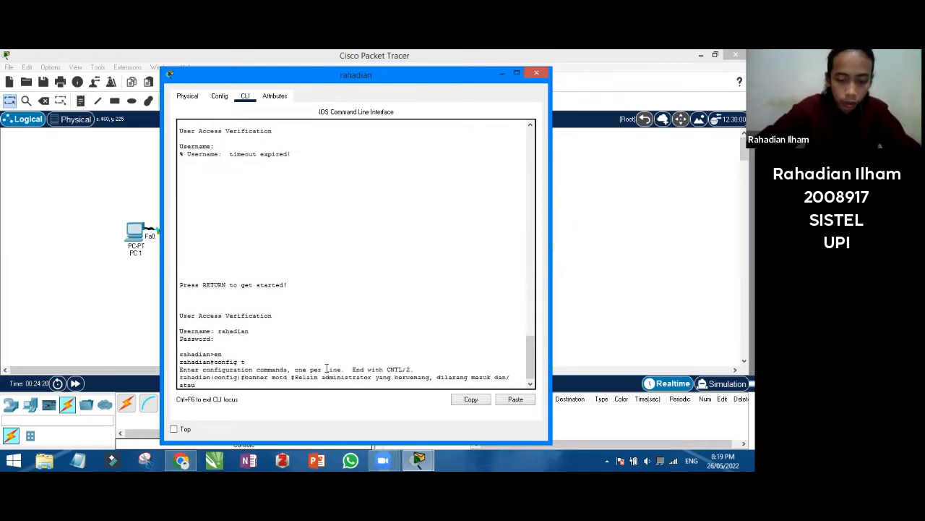
{"action": "type", "text": " mengubah"}
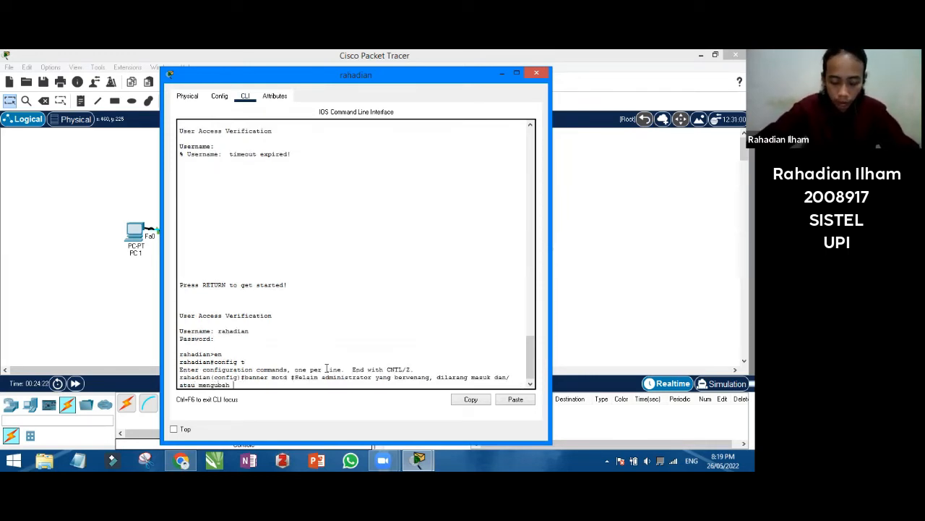
{"action": "type", "text": " konf"}
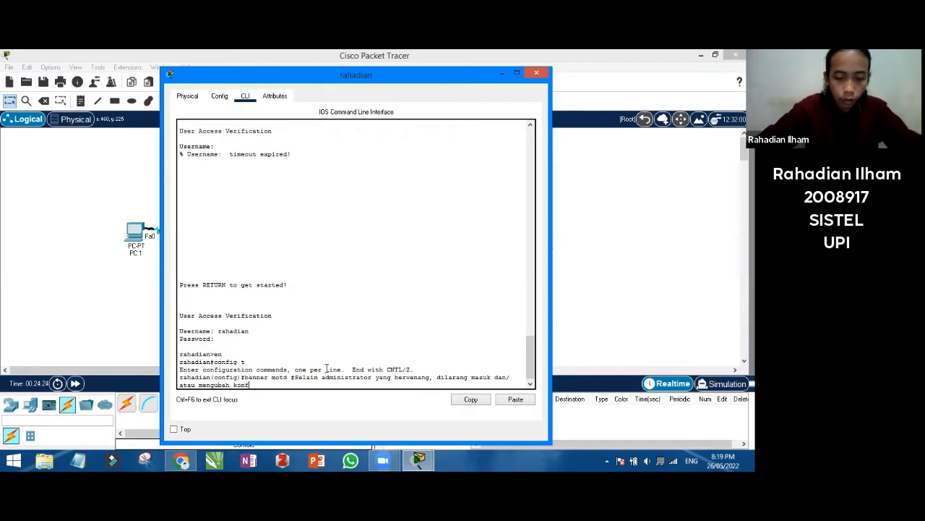
{"action": "type", "text": "igurasi a"}
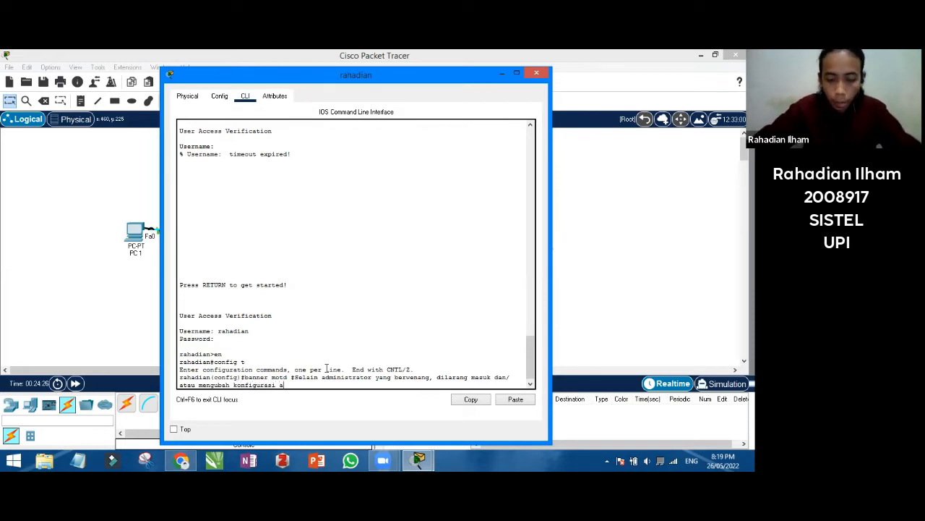
{"action": "type", "text": "papun pada "}
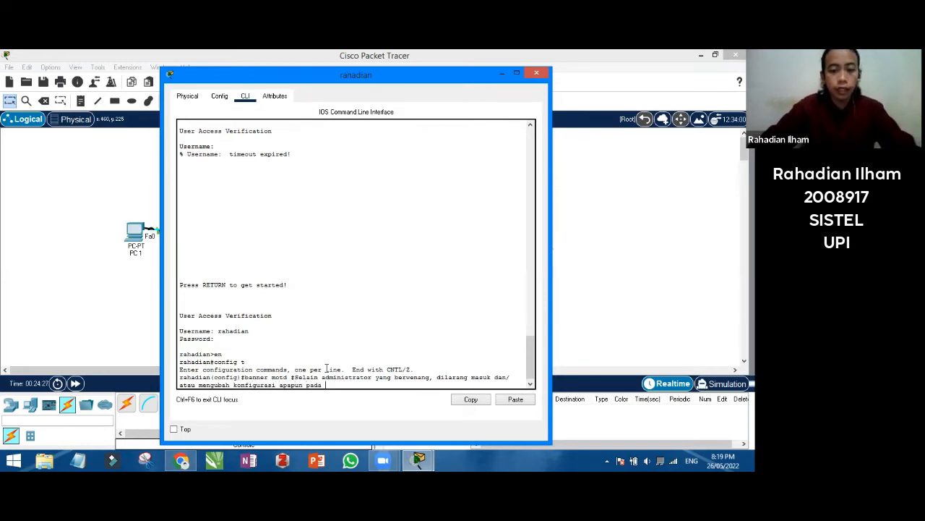
{"action": "type", "text": "perangkat"}
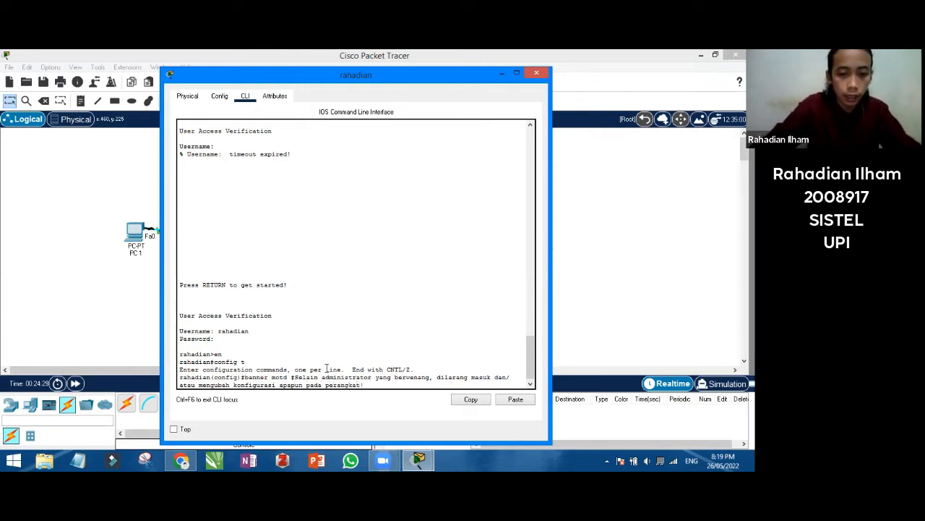
{"action": "type", "text": "!#"}
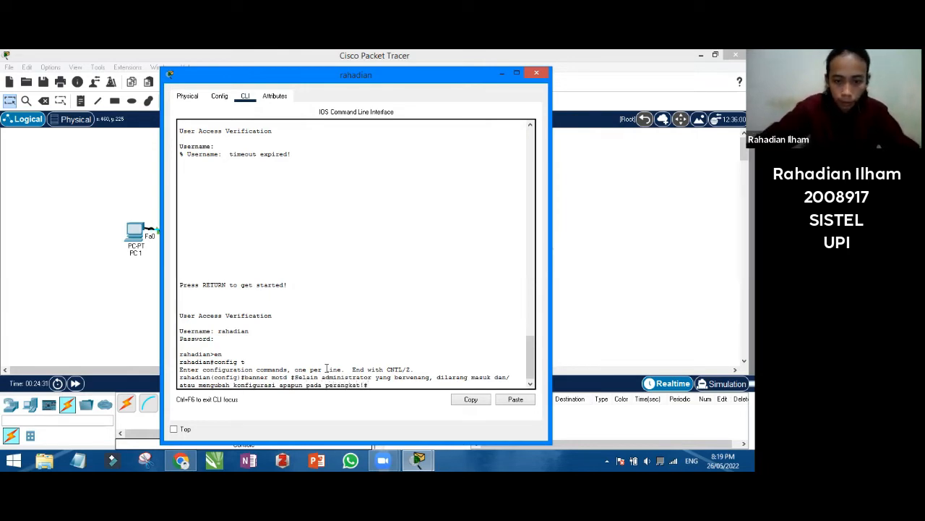
{"action": "key", "text": "Return"}
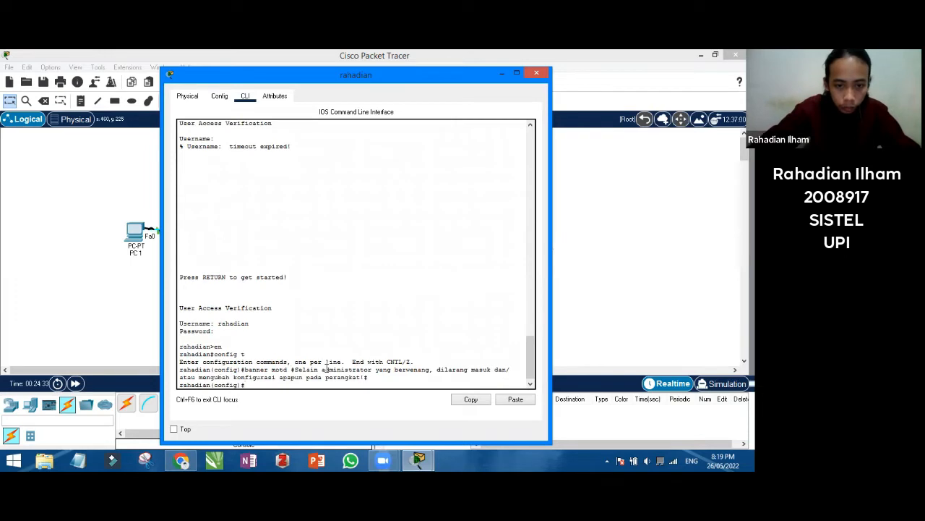
{"action": "type", "text": "end"}
{"action": "key", "text": "Return"}
{"action": "type", "text": "exit"}
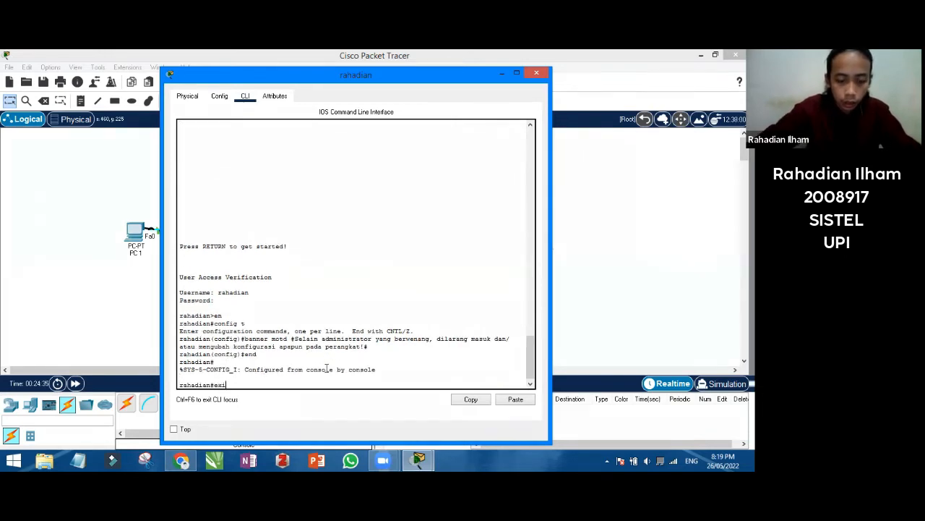
{"action": "key", "text": "Return"}
{"action": "key", "text": "Return"}
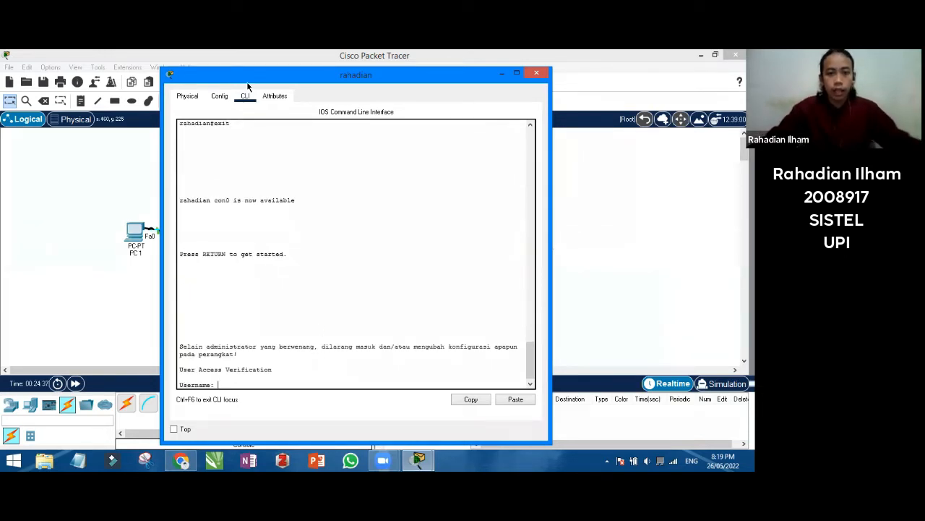
Open the right-hand switch's CLI, log in with the local user, and enter privileged mode
{"action": "left_click", "coordinate": [542, 74]}
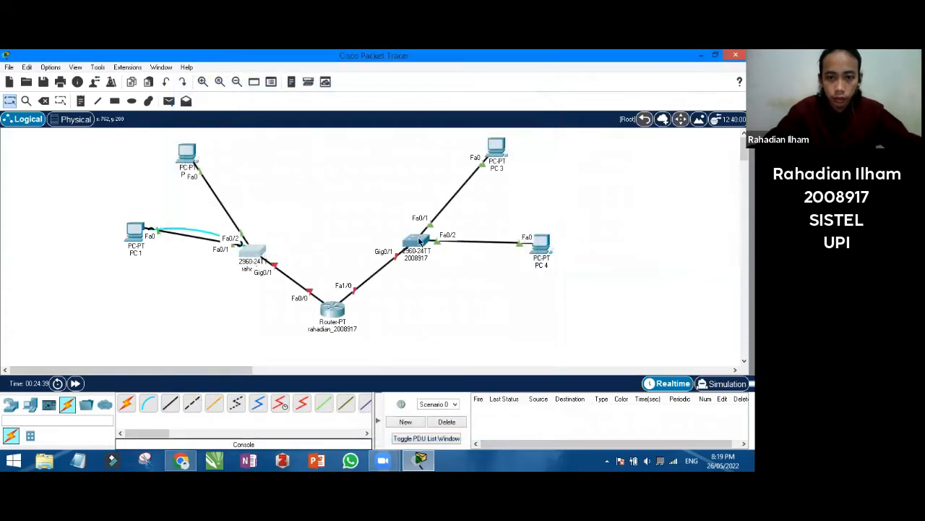
{"action": "left_click", "coordinate": [419, 242]}
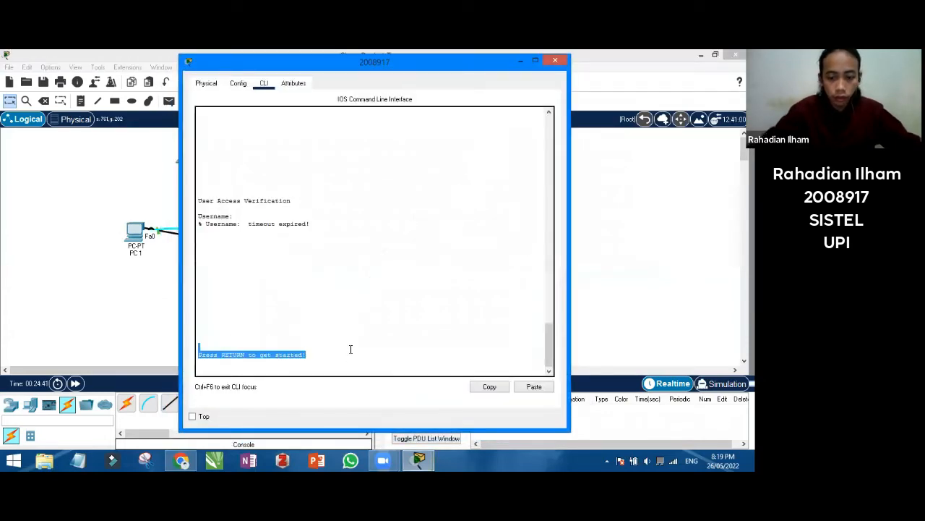
{"action": "key", "text": "Return"}
{"action": "type", "text": "rahadian"}
{"action": "key", "text": "Return"}
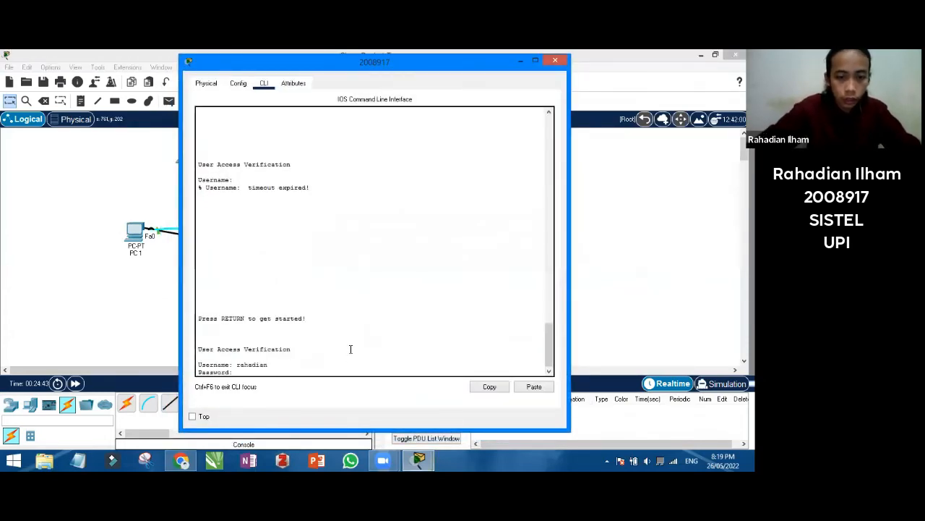
{"action": "key", "text": "Return"}
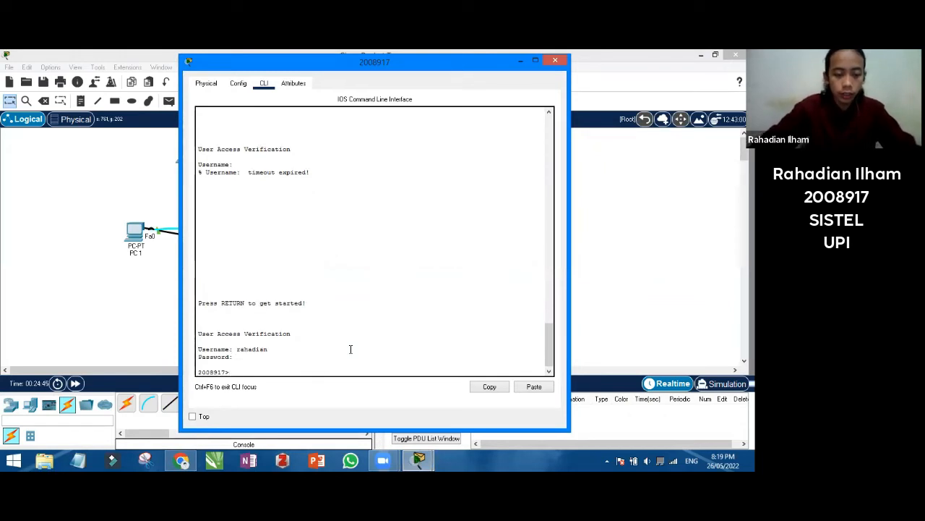
{"action": "type", "text": "en"}
{"action": "key", "text": "Return"}
In config t, enter the 'Selain administrator yang berwenang…' banner motd, which is rejected as invalid
{"action": "type", "text": "c"}
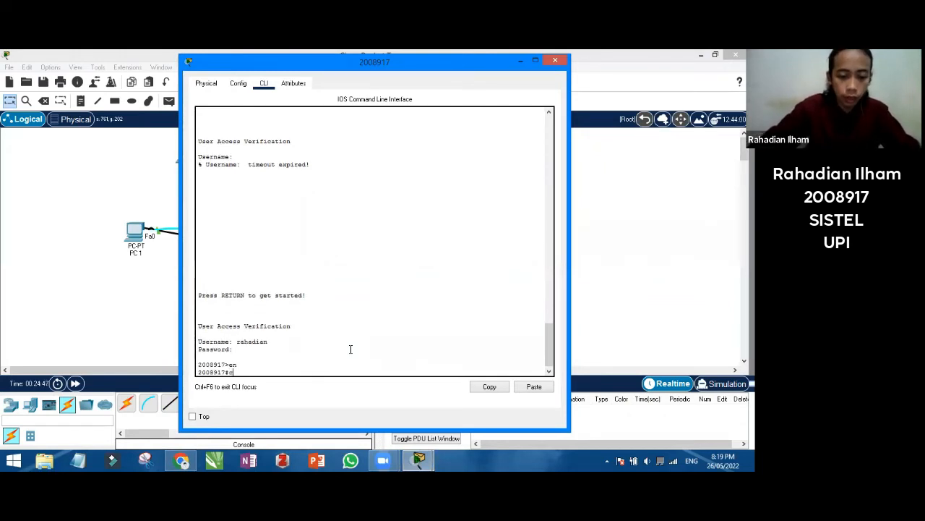
{"action": "type", "text": "onf"}
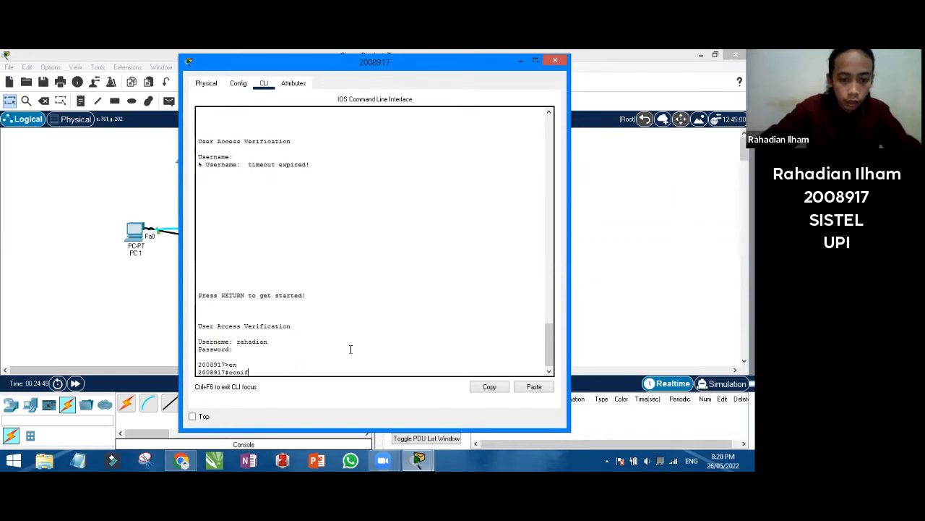
{"action": "type", "text": "ig"}
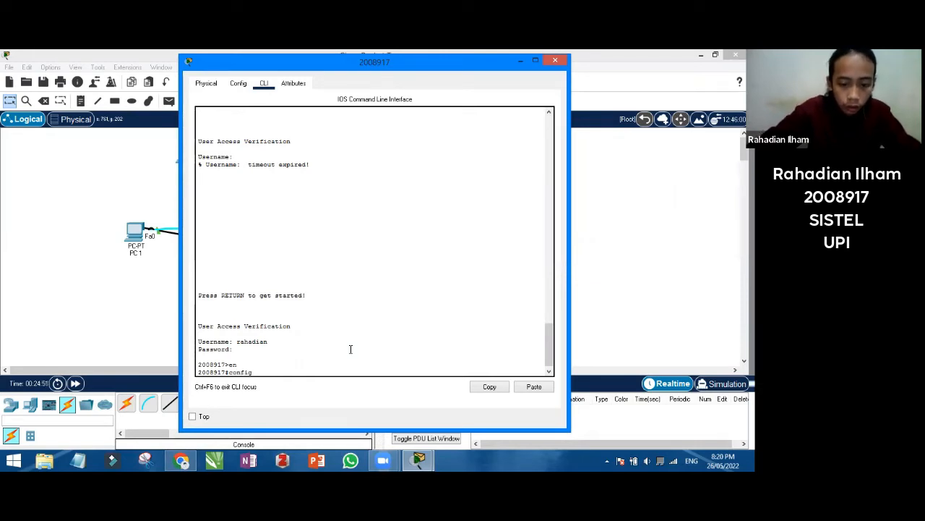
{"action": "type", "text": " t"}
{"action": "key", "text": "Return"}
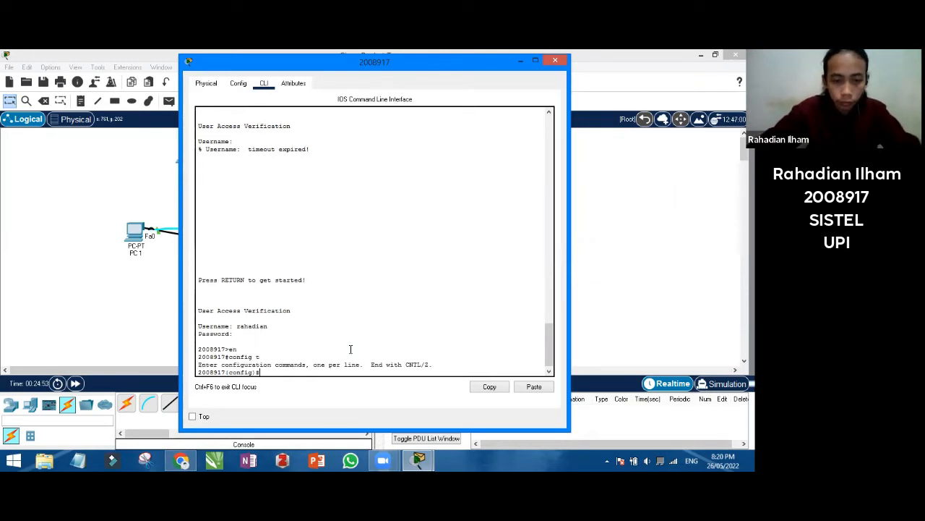
{"action": "type", "text": "banner"}
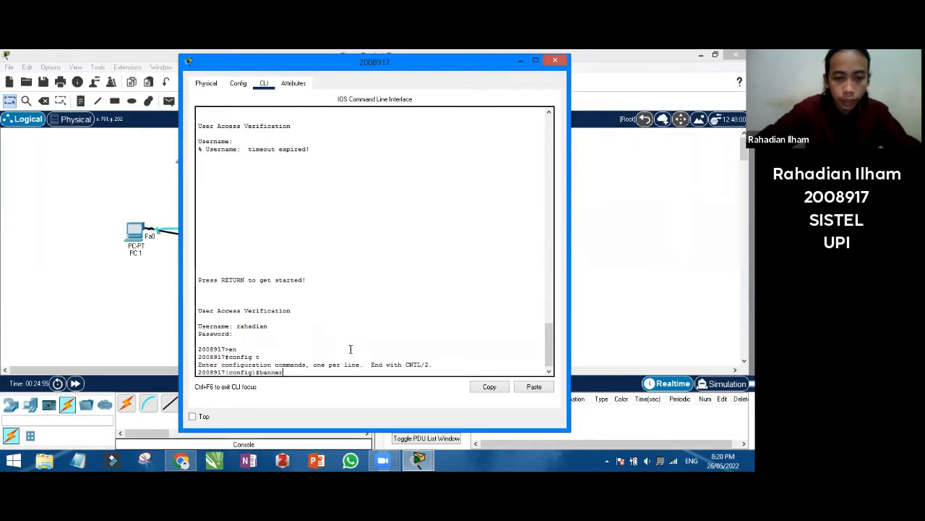
{"action": "type", "text": " motd"}
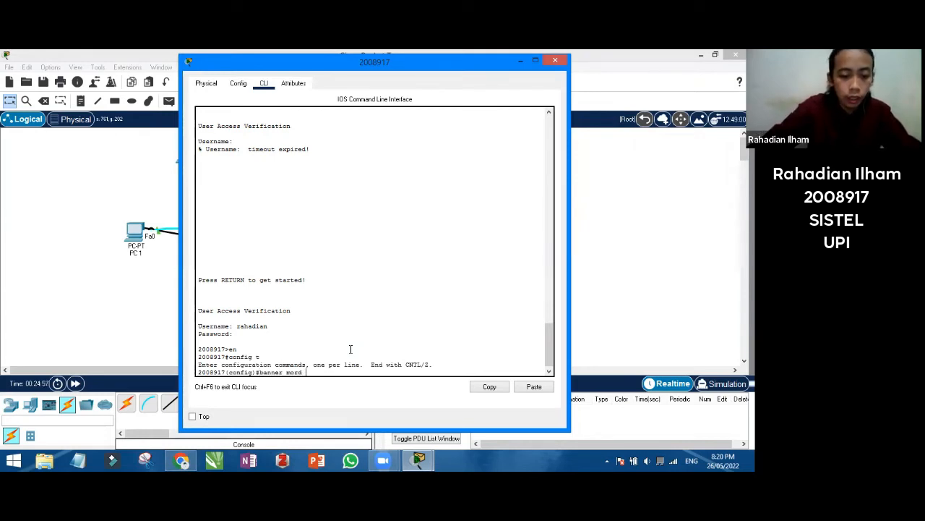
{"action": "type", "text": " #Sel"}
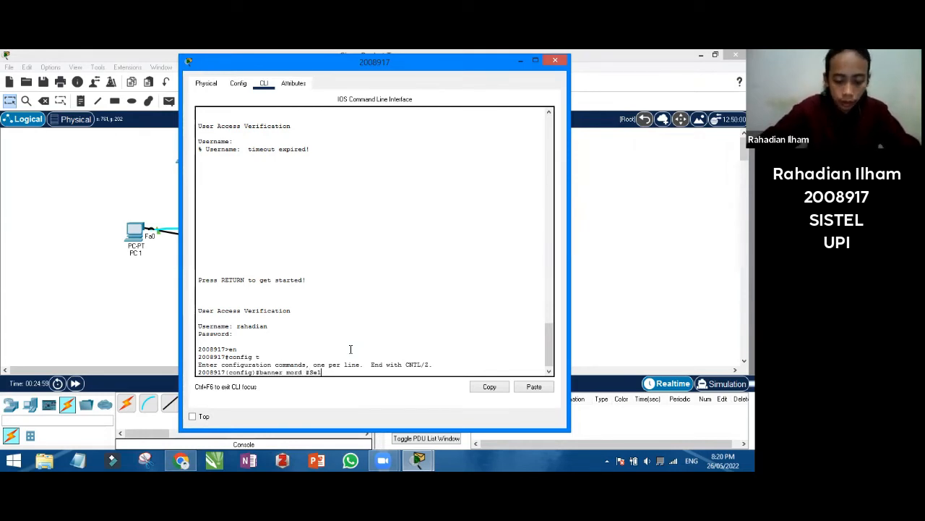
{"action": "type", "text": "ain admi"}
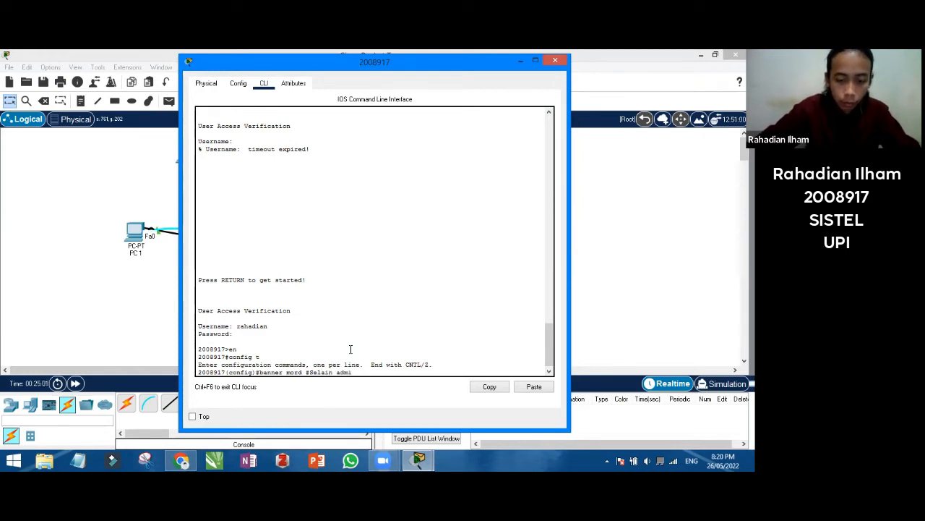
{"action": "type", "text": "nistrator yan"}
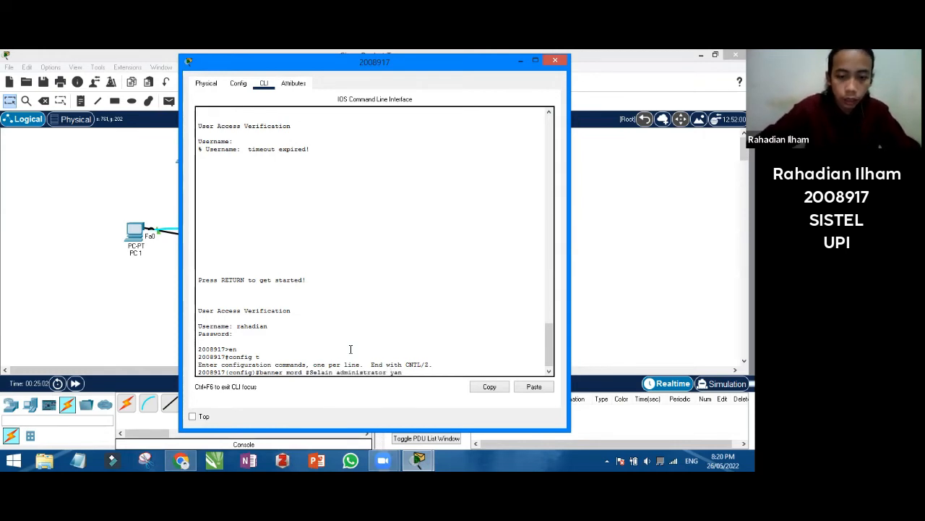
{"action": "type", "text": "g berwenang"}
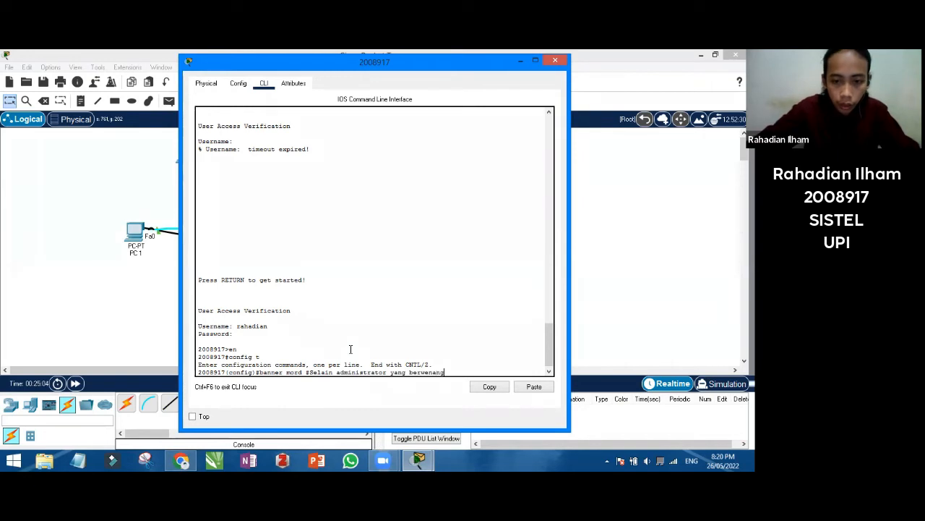
{"action": "type", "text": ", dilarang"}
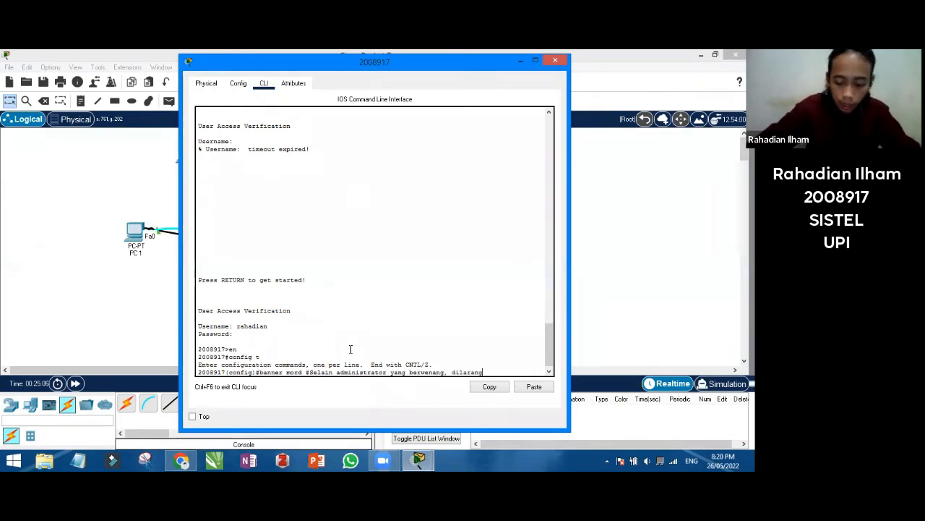
{"action": "type", "text": " masuk d"}
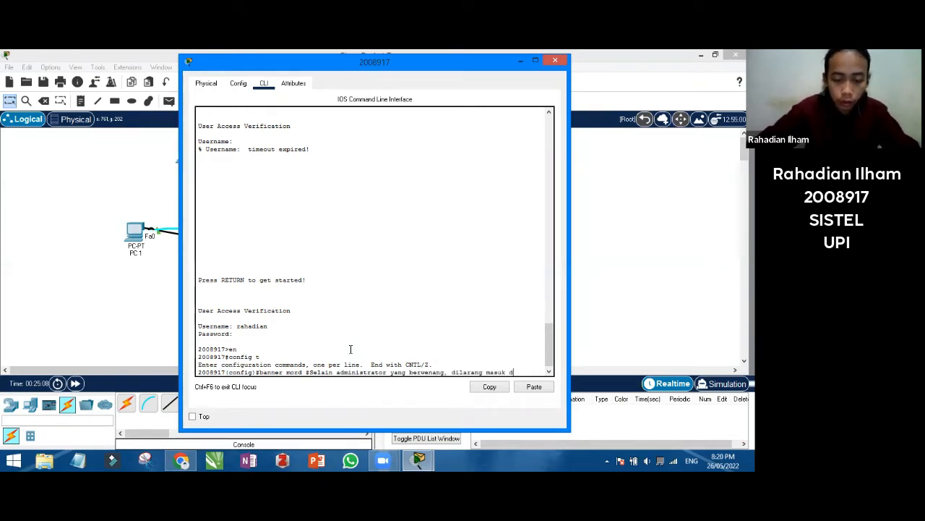
{"action": "type", "text": "an./atau"}
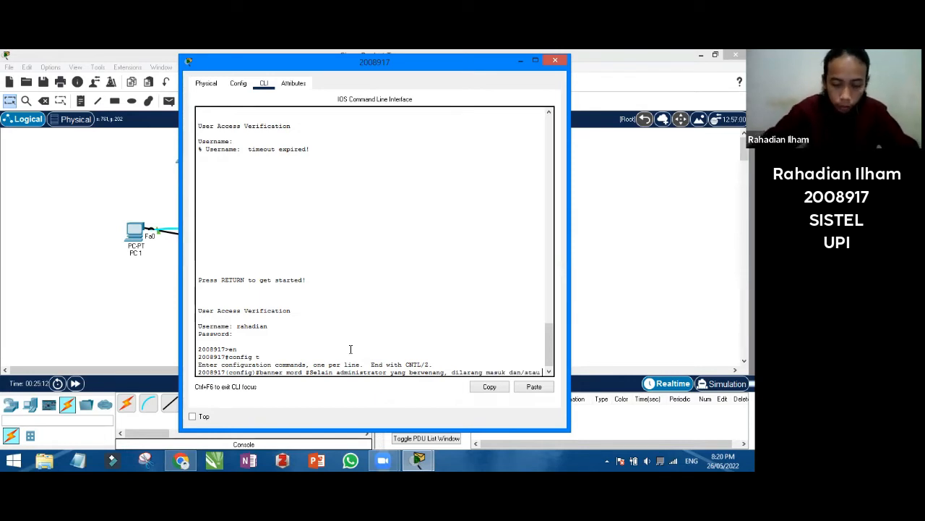
{"action": "type", "text": " mengub"}
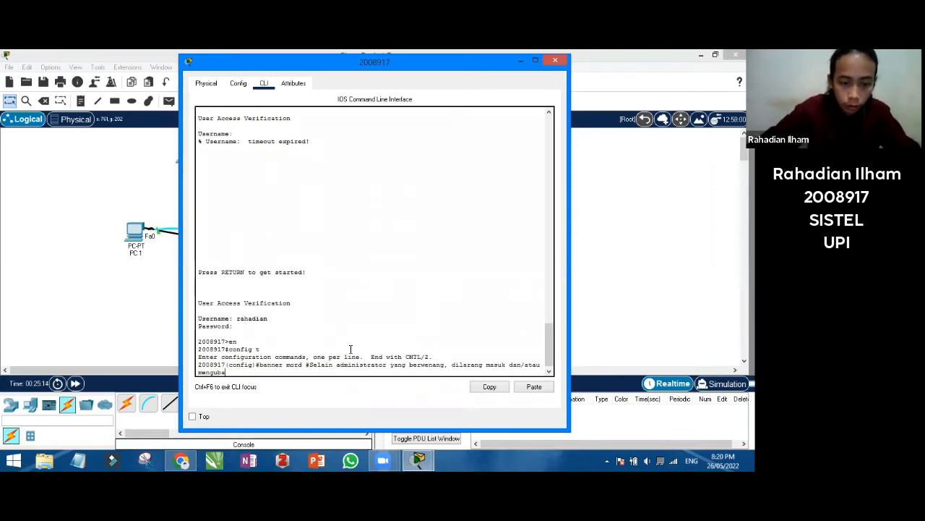
{"action": "type", "text": "ah konfigura"}
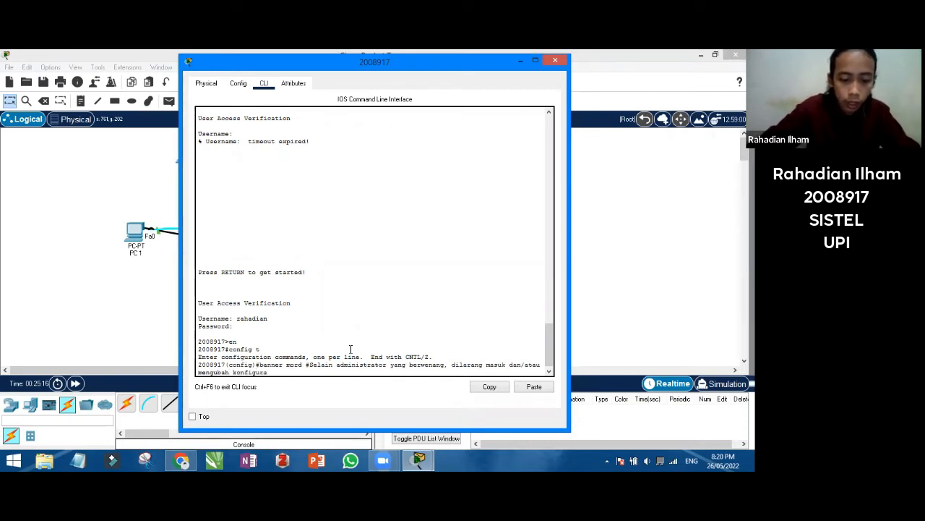
{"action": "type", "text": "si apapu"}
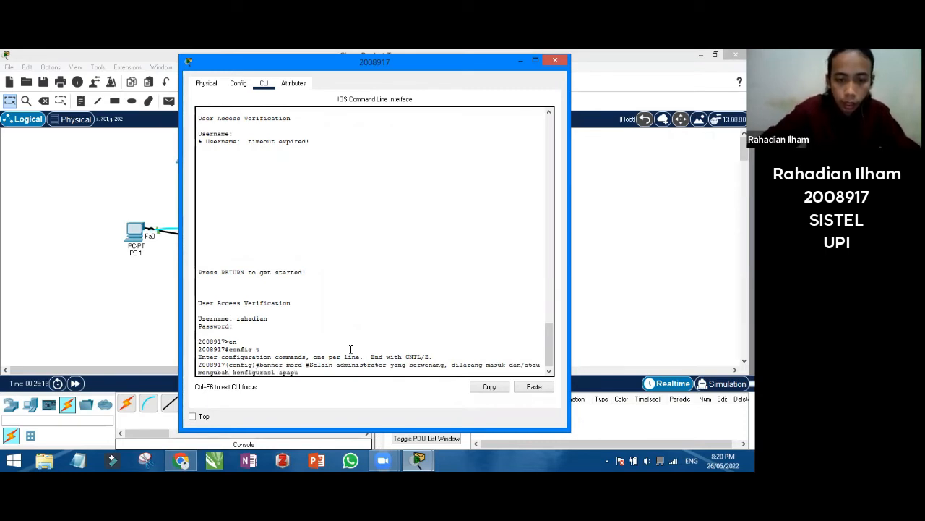
{"action": "type", "text": "n!#"}
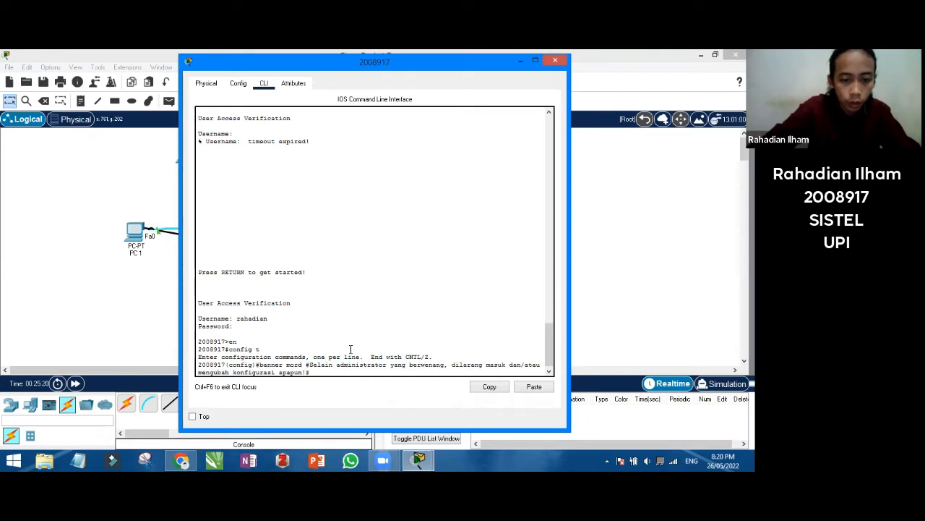
{"action": "key", "text": "Return"}
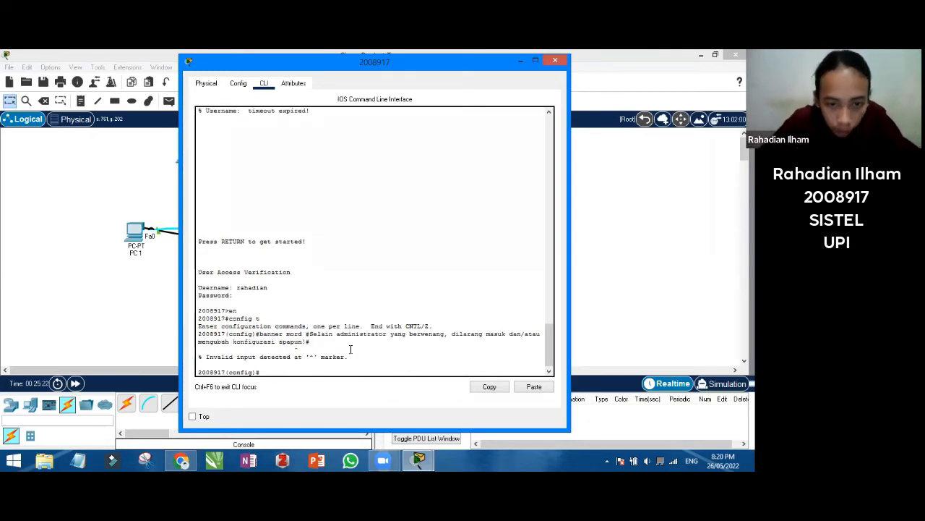
{"action": "left_click_drag", "start_coordinate": [286, 333], "coordinate": [302, 333]}
{"action": "left_click", "coordinate": [292, 368]}
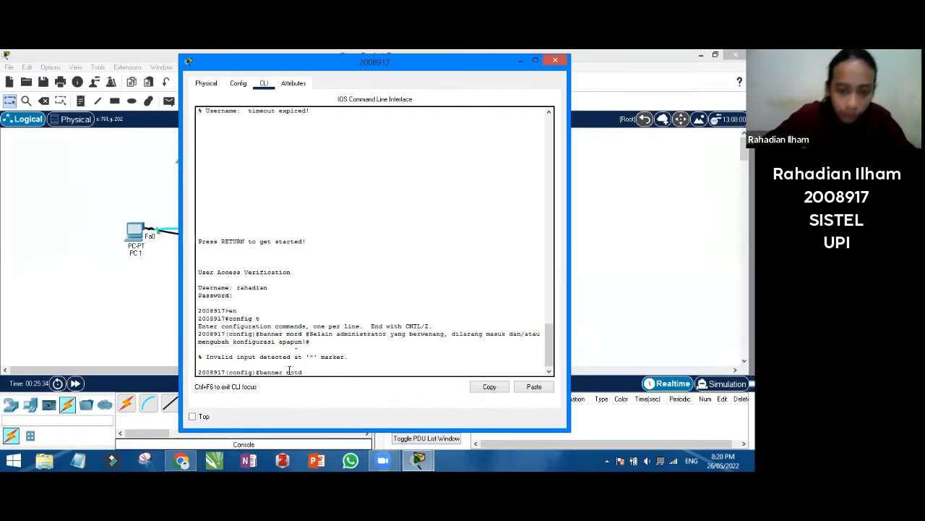
{"action": "left_click_drag", "start_coordinate": [307, 334], "coordinate": [310, 341]}
{"action": "right_click", "coordinate": [310, 342]}
{"action": "left_click", "coordinate": [325, 348]}
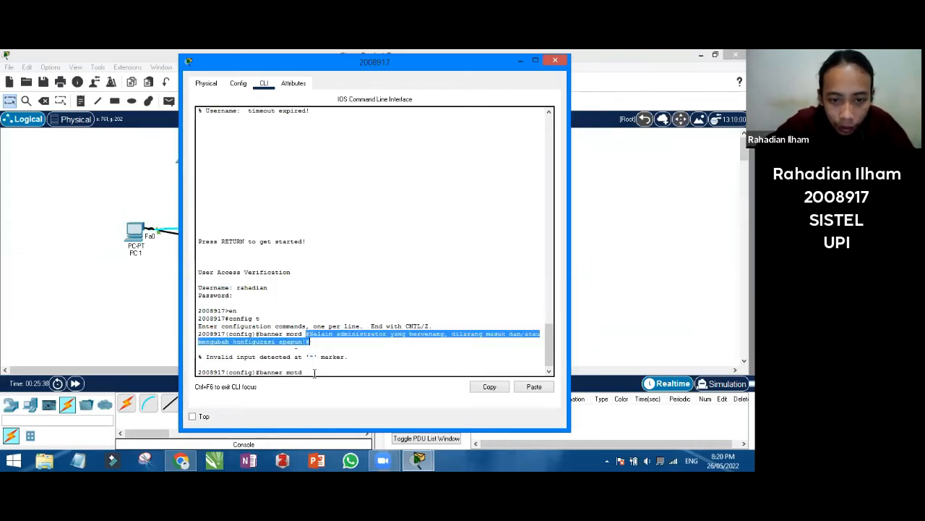
{"action": "left_click", "coordinate": [314, 372]}
{"action": "right_click", "coordinate": [308, 373]}
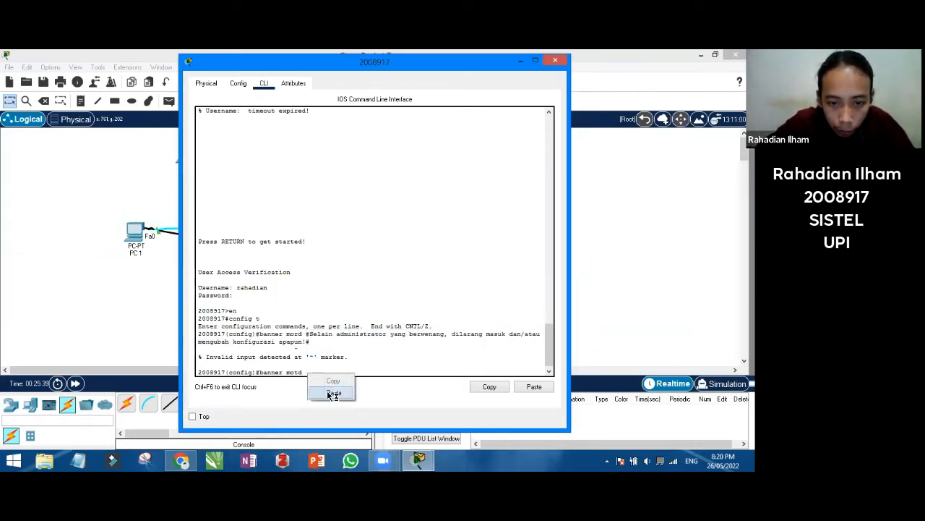
{"action": "left_click", "coordinate": [332, 394]}
{"action": "key", "text": "Return"}
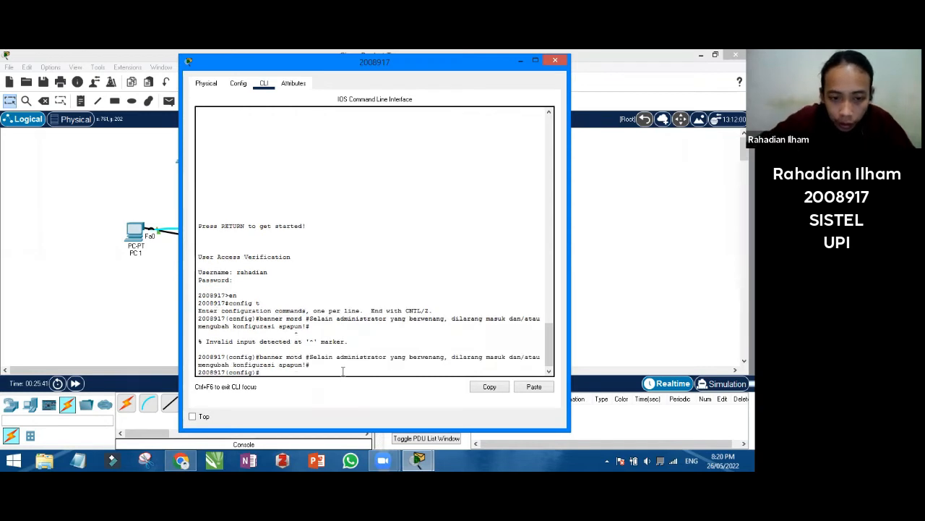
Exit configuration mode and end the switch's privileged session
{"action": "type", "text": "exit"}
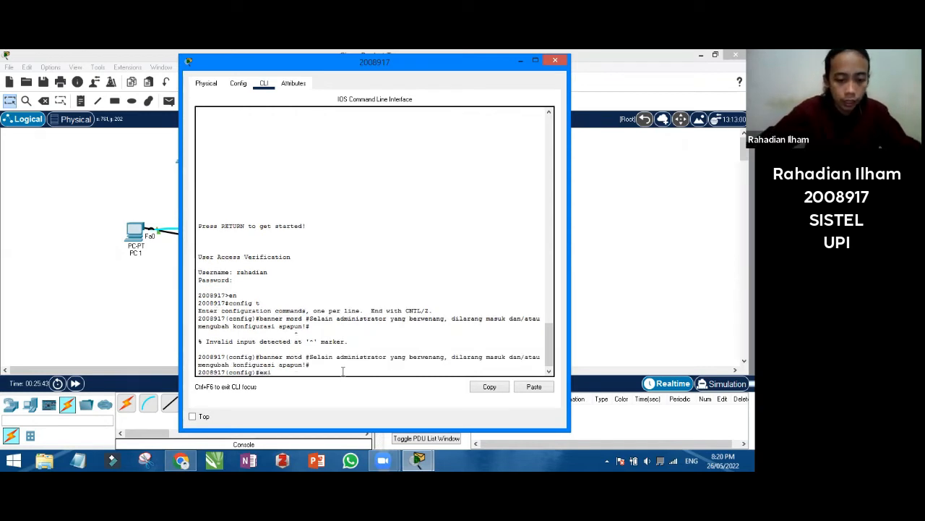
{"action": "key", "text": "Return"}
{"action": "type", "text": "exit"}
{"action": "key", "text": "Return"}
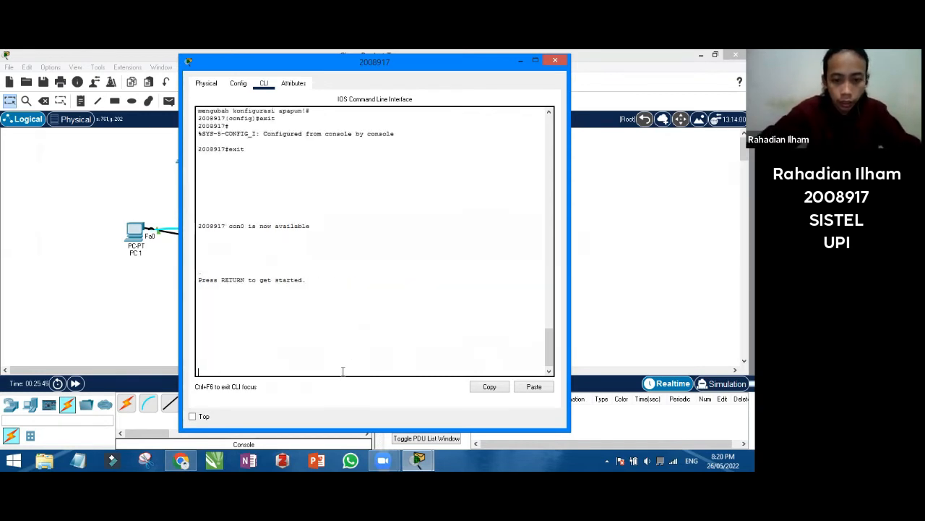
Confirm the warning banner shows at the switch login, then close the switch console
{"action": "key", "text": "Return"}
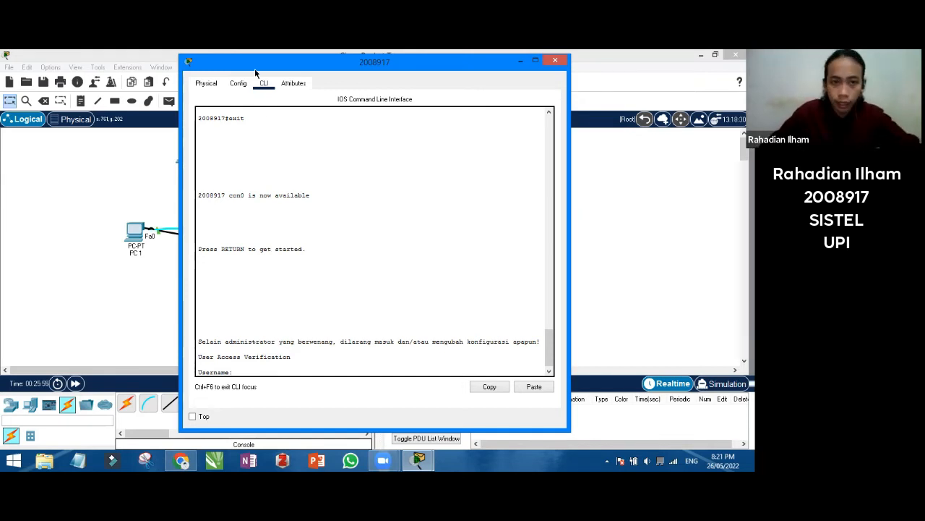
{"action": "left_click_drag", "start_coordinate": [254, 70], "coordinate": [386, 90]}
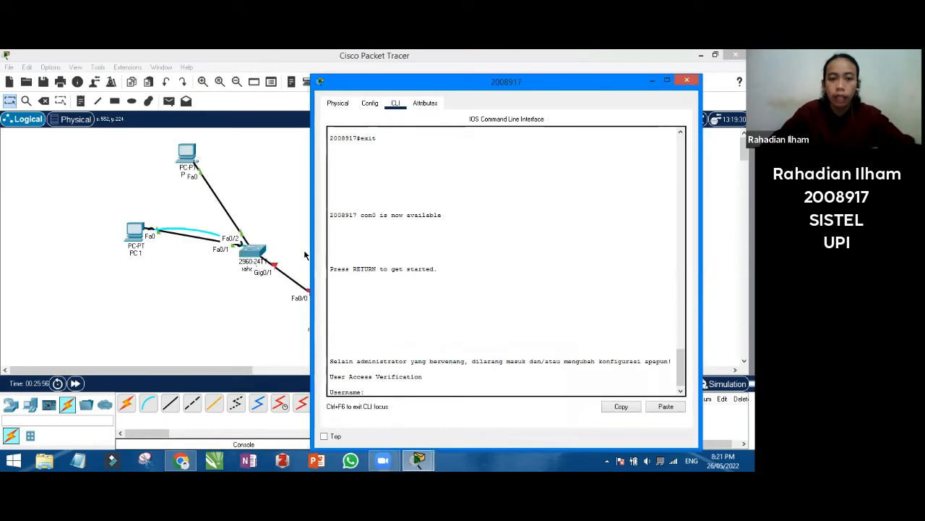
{"action": "left_click", "coordinate": [686, 80]}
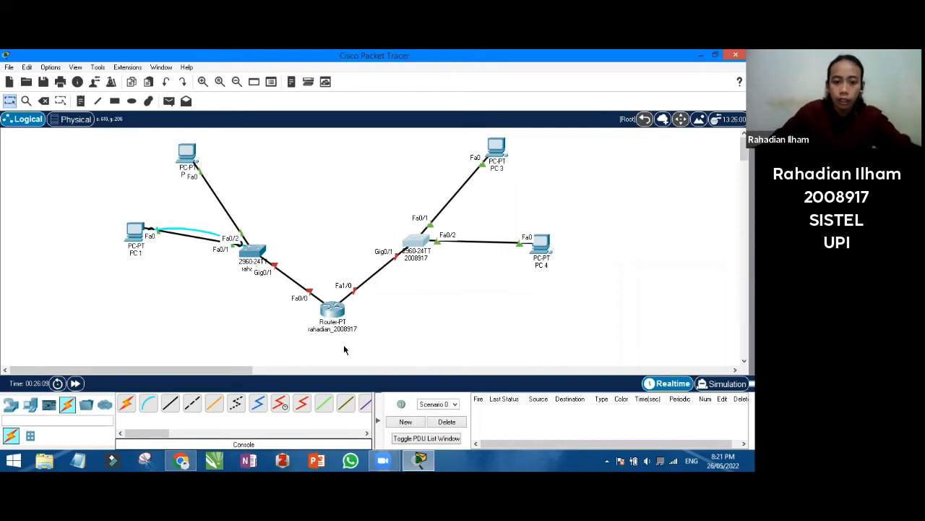
Confirm the warning banner shows at the router's login prompt, then close the router console
{"action": "left_click", "coordinate": [334, 309]}
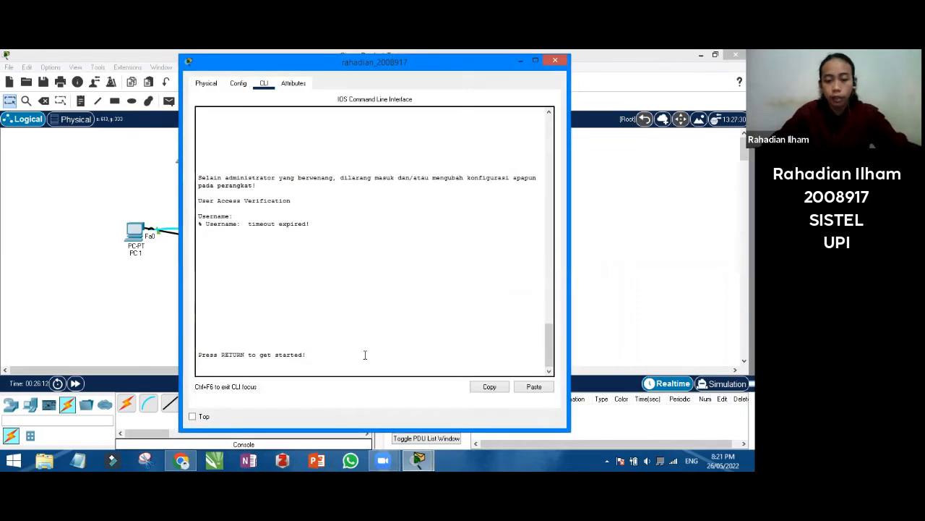
{"action": "key", "text": "Return"}
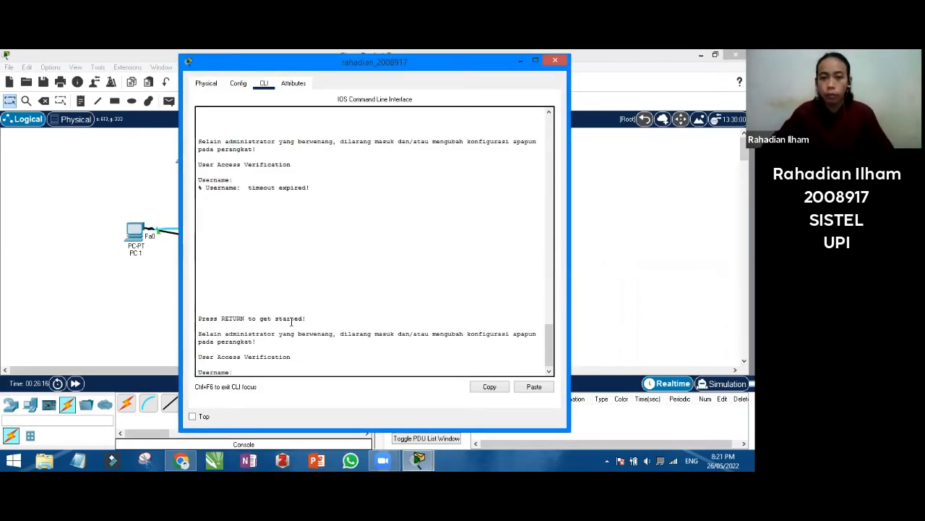
{"action": "left_click", "coordinate": [555, 60]}
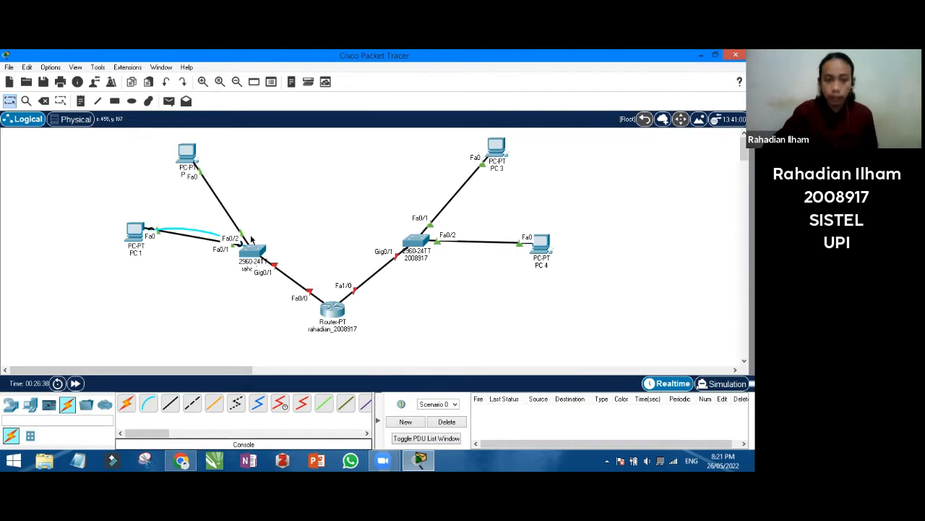
{"action": "left_click", "coordinate": [83, 104]}
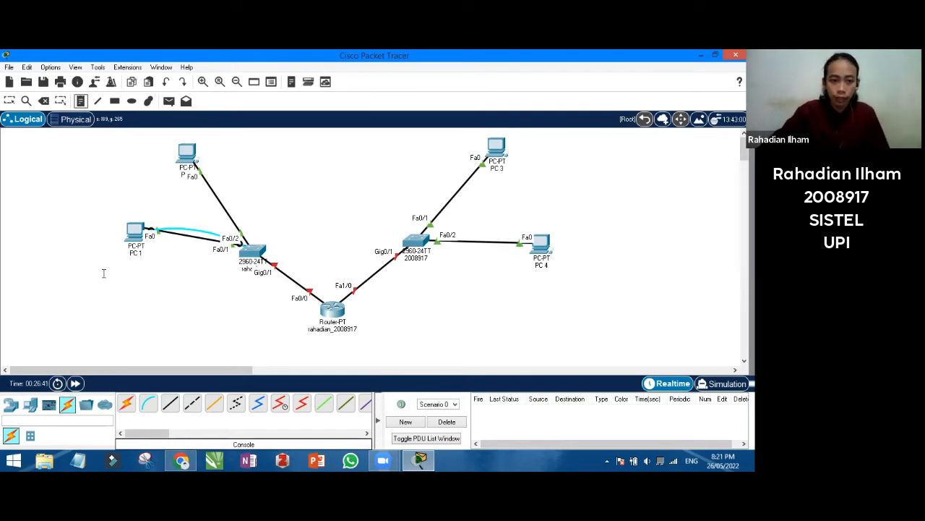
{"action": "left_click", "coordinate": [81, 236]}
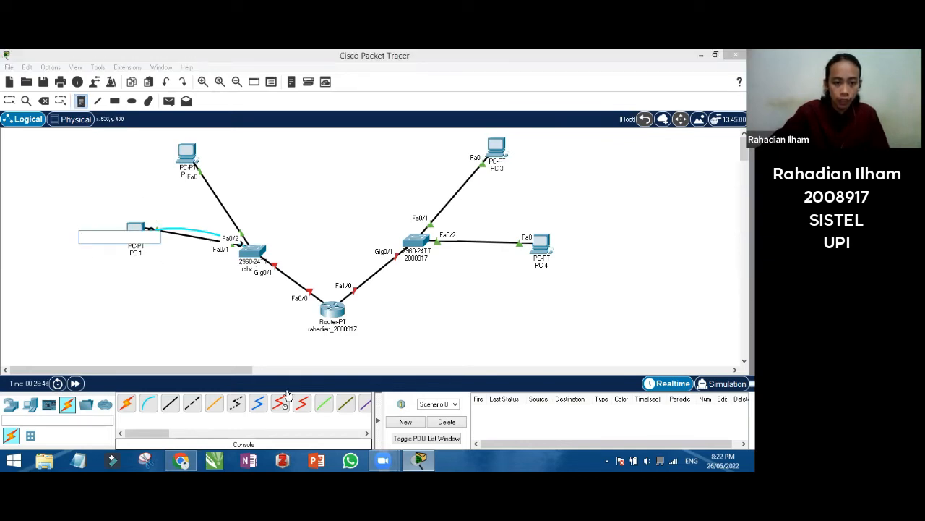
{"action": "left_click", "coordinate": [198, 461]}
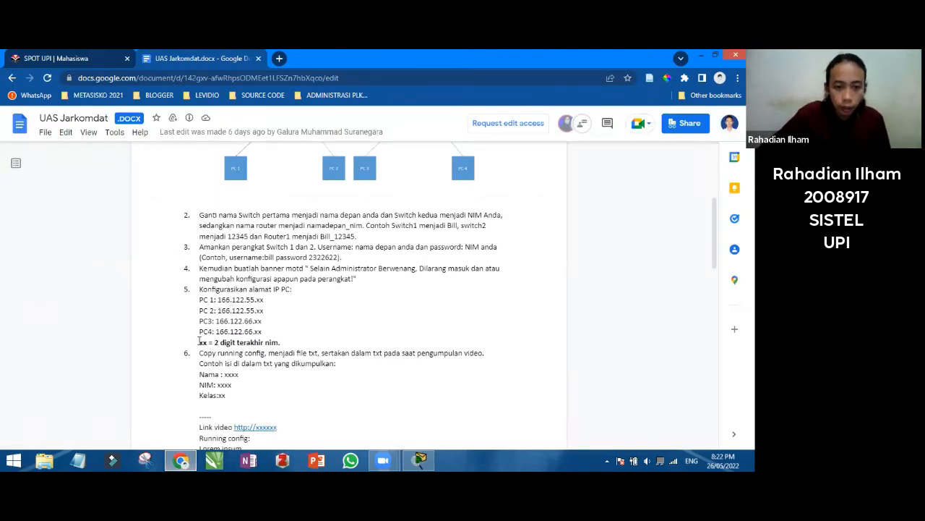
{"action": "left_click", "coordinate": [410, 460]}
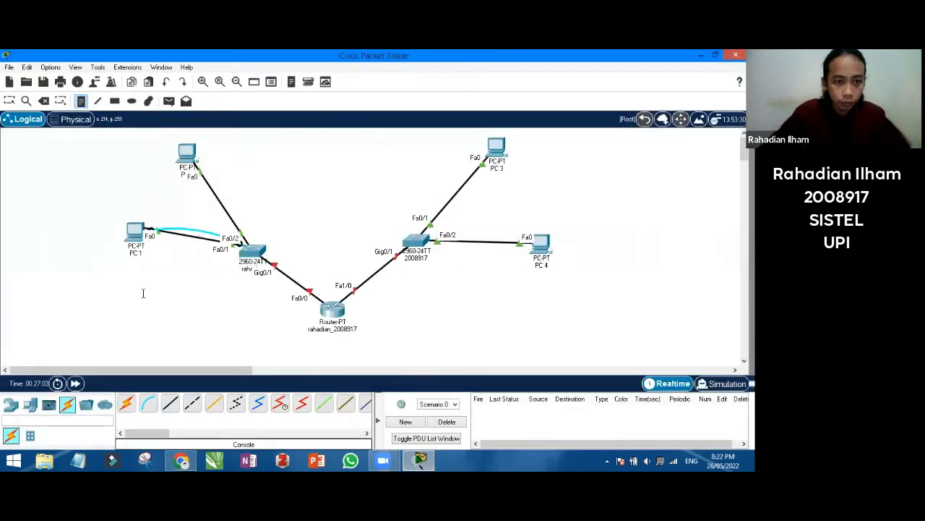
Place 166.122.55.17 notes to the left of PC 1 and the top-left PC
{"action": "type", "text": "166.122.55.17/"}
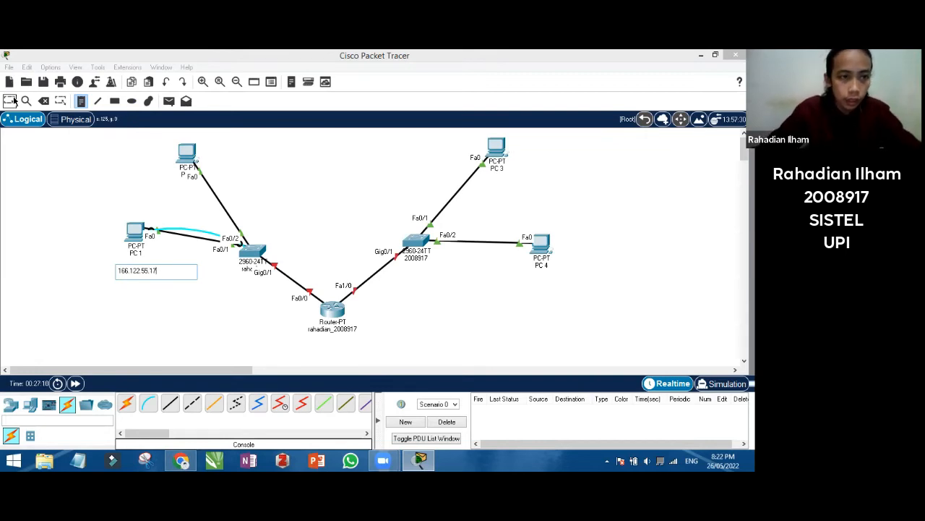
{"action": "left_click", "coordinate": [144, 283]}
{"action": "left_click_drag", "start_coordinate": [145, 274], "coordinate": [101, 235]}
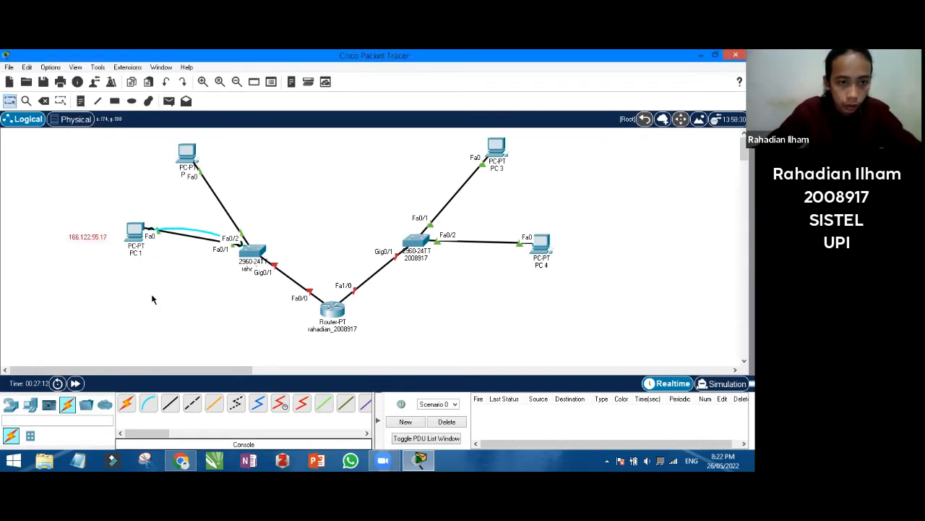
{"action": "left_click", "coordinate": [181, 460]}
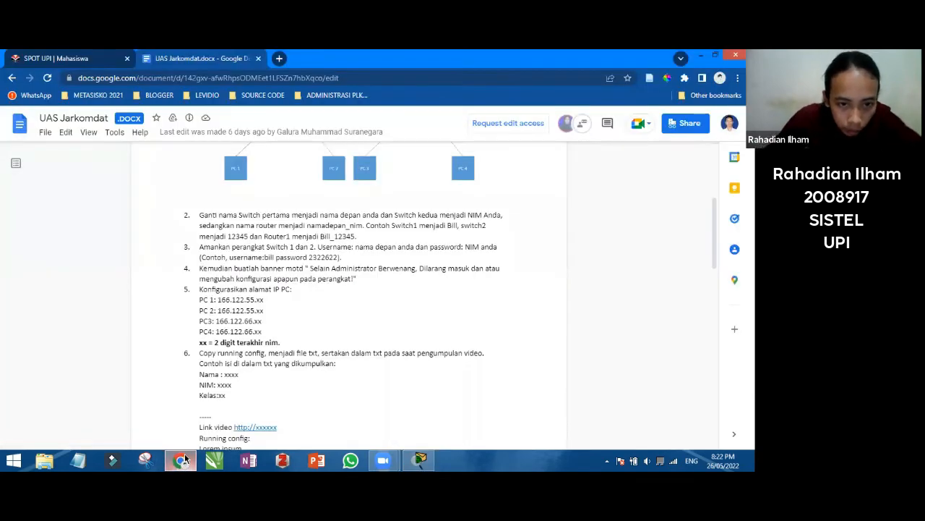
{"action": "left_click", "coordinate": [181, 460]}
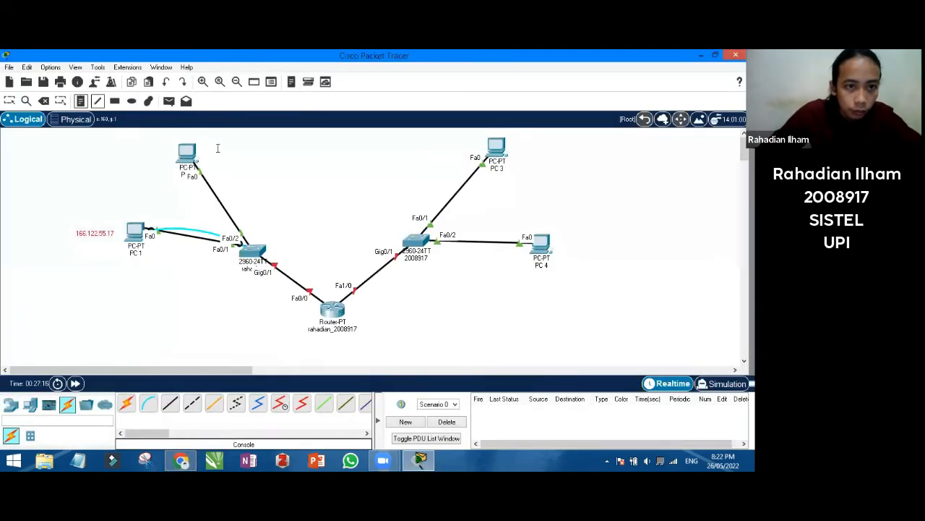
{"action": "left_click", "coordinate": [218, 153]}
{"action": "type", "text": "1"}
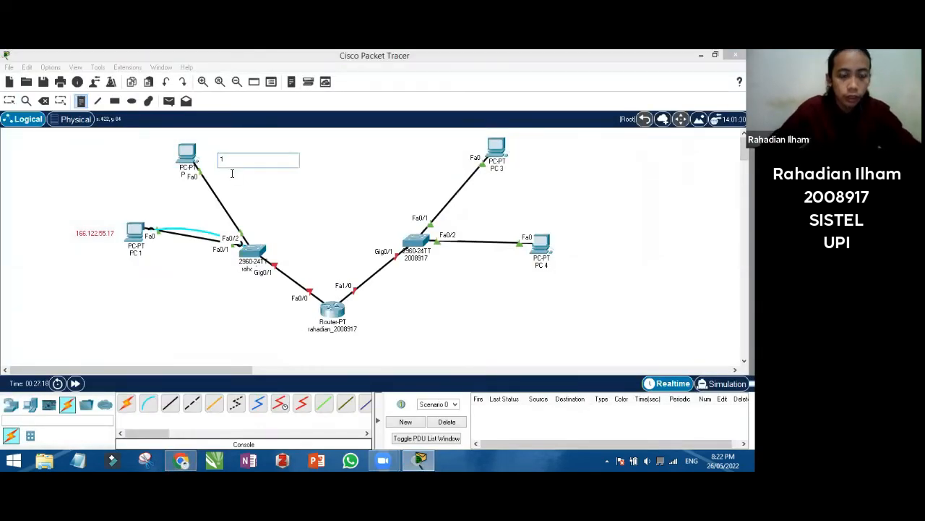
{"action": "type", "text": "66.122"}
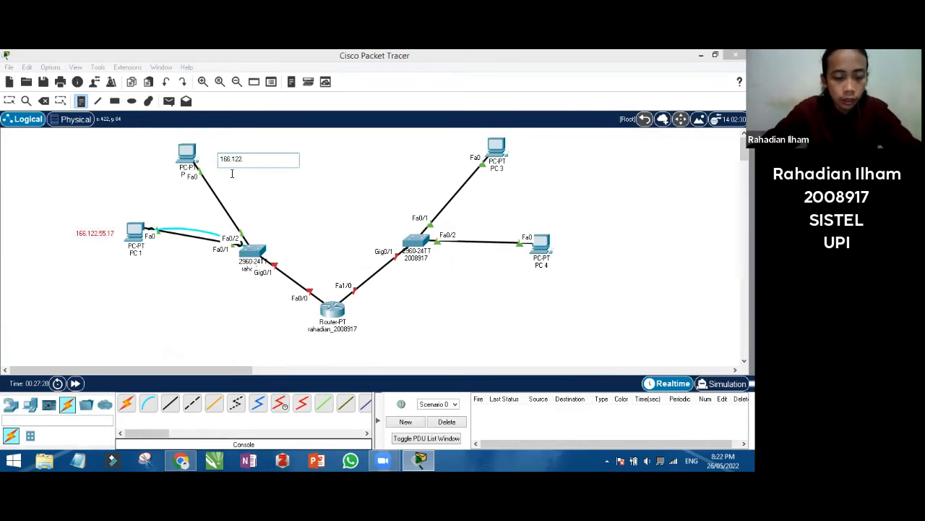
{"action": "type", "text": ".55"}
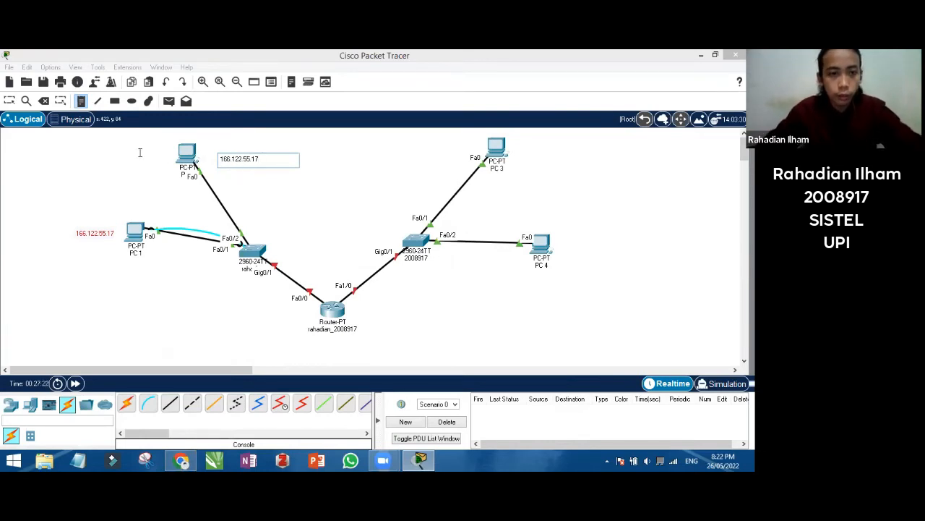
{"action": "type", "text": ".17"}
{"action": "left_click", "coordinate": [196, 140]}
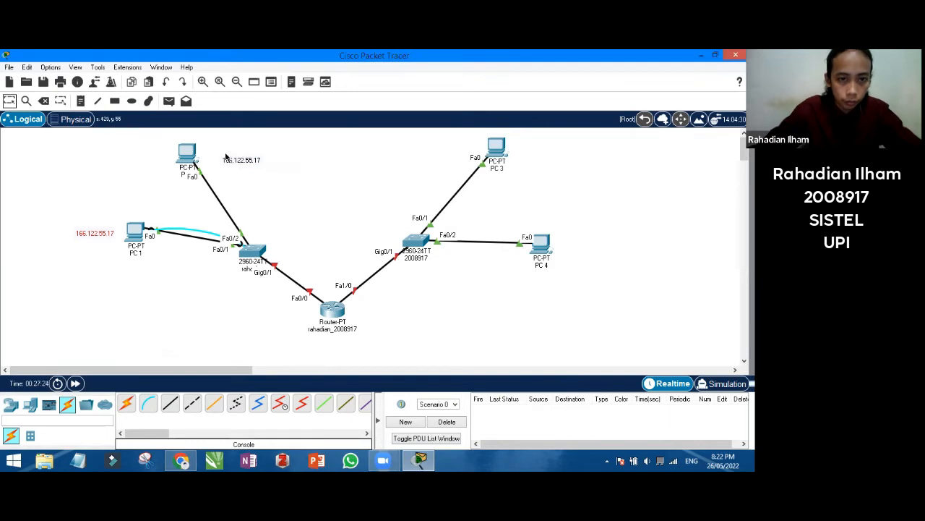
{"action": "left_click_drag", "start_coordinate": [226, 157], "coordinate": [141, 155]}
{"action": "left_click", "coordinate": [81, 102]}
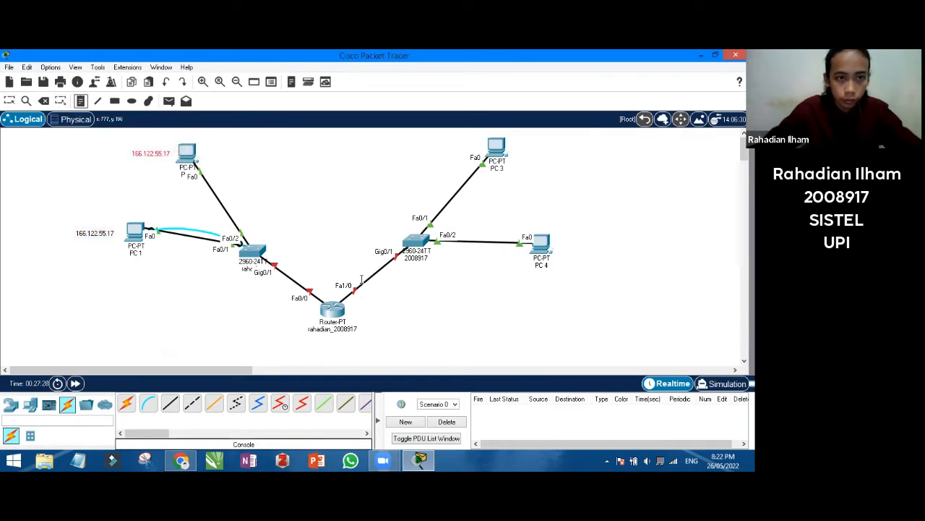
Add a 166.122.66.17 note beside PC 3
{"action": "left_click", "coordinate": [525, 152]}
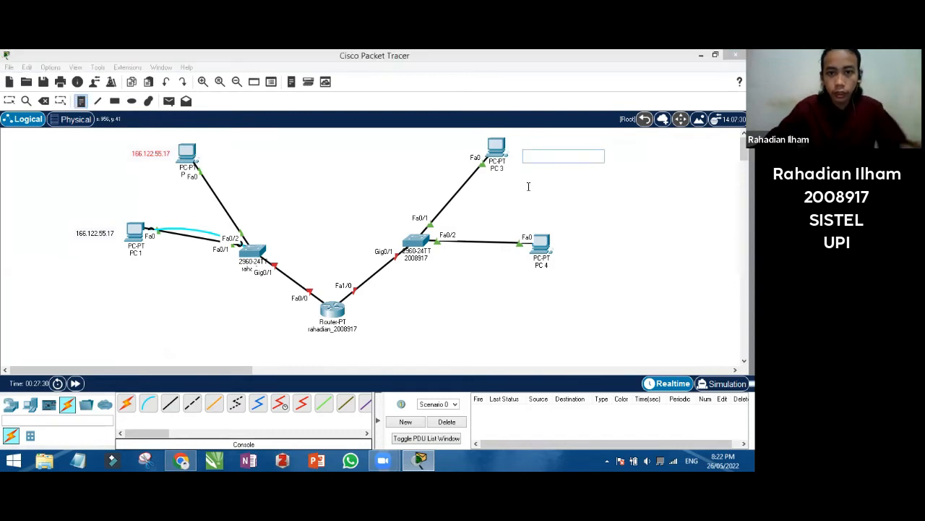
{"action": "type", "text": "166"}
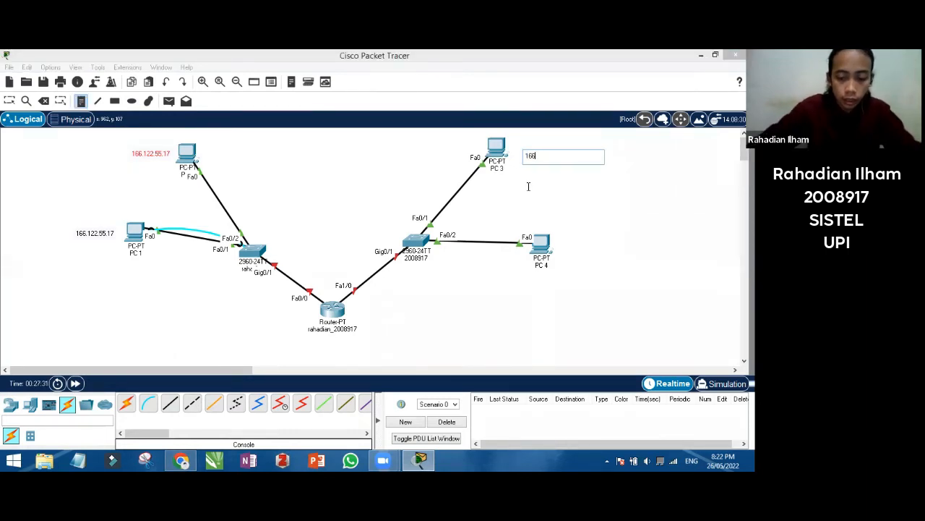
{"action": "type", "text": ".122."}
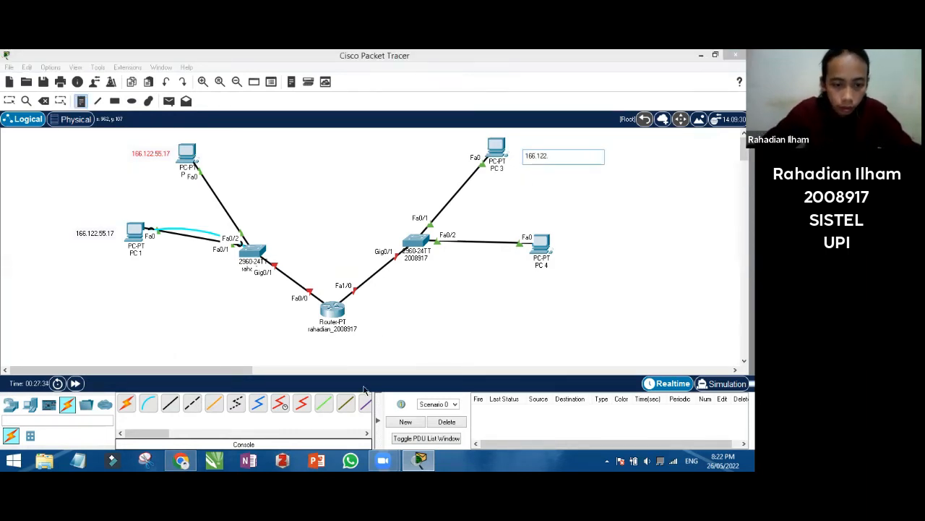
{"action": "left_click", "coordinate": [190, 460]}
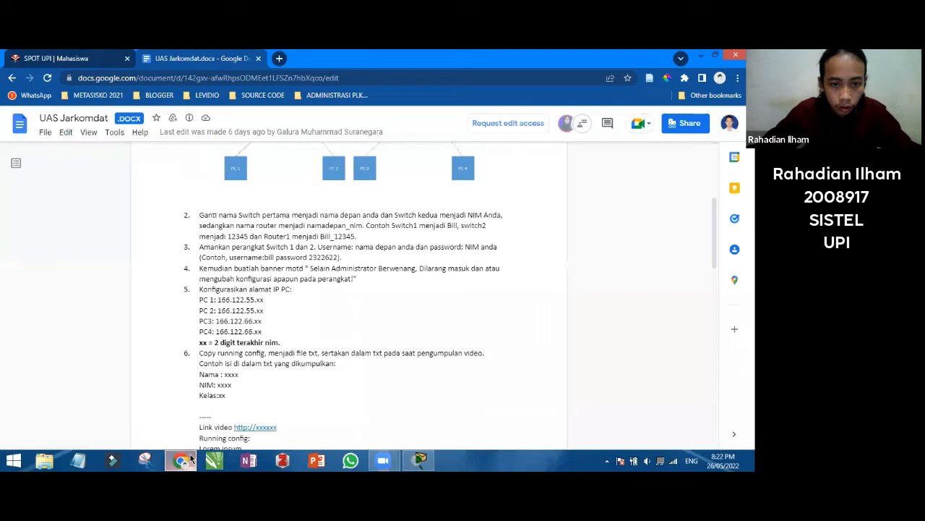
{"action": "left_click", "coordinate": [190, 461]}
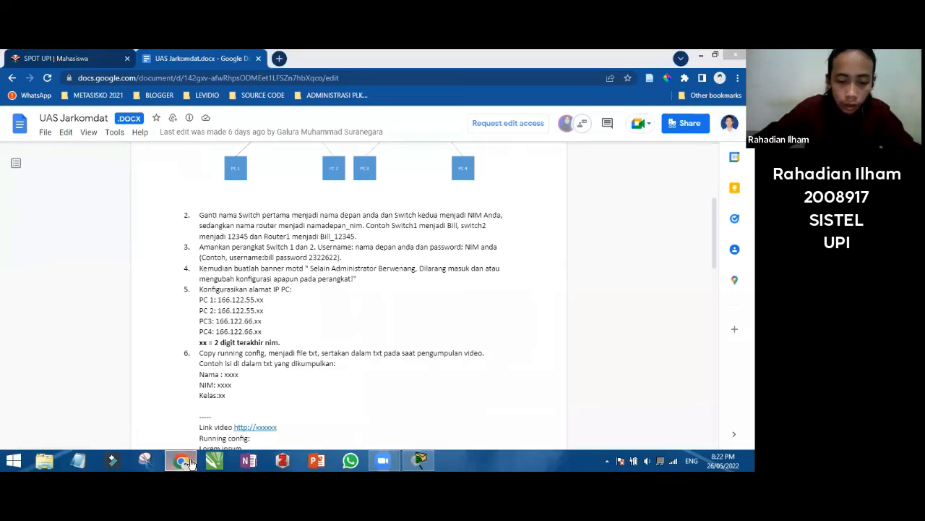
{"action": "type", "text": "66.17"}
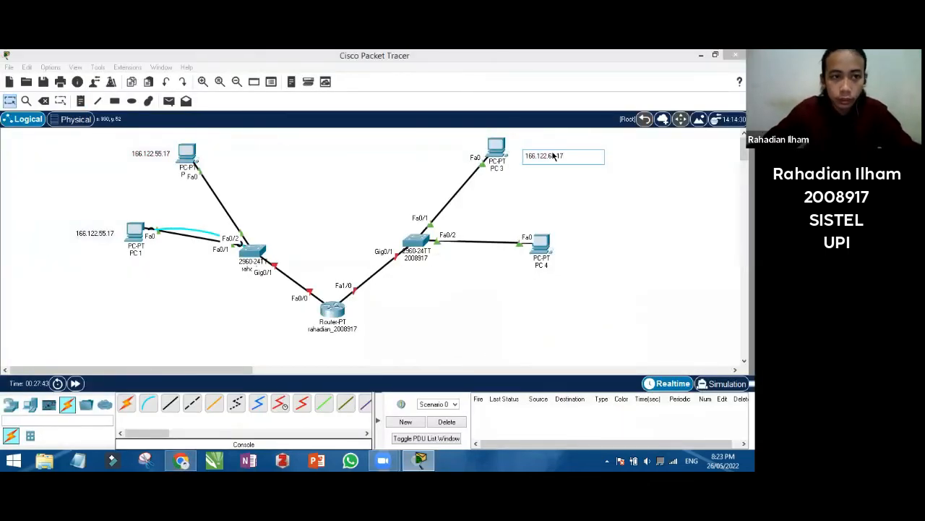
{"action": "left_click", "coordinate": [81, 102]}
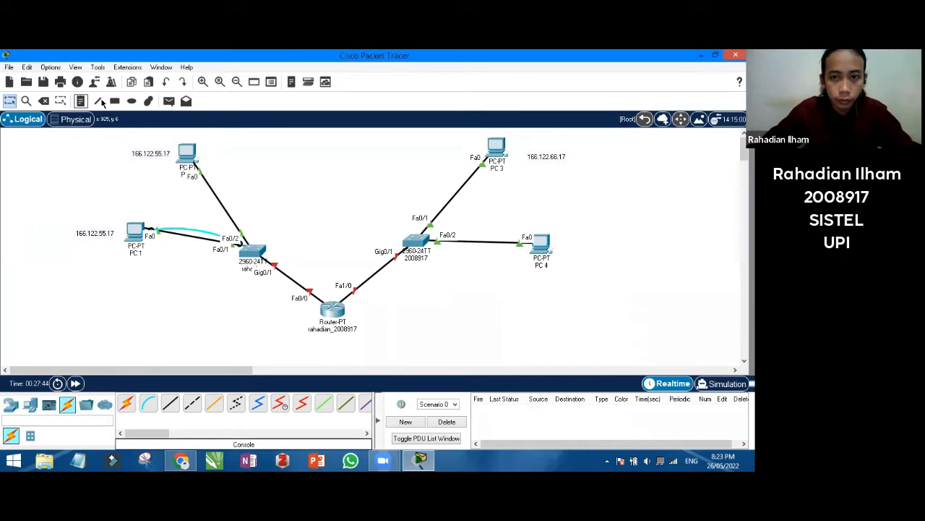
Add a 166.122.66.17 note beside PC 4 and nudge both right-side notes into place
{"action": "left_click", "coordinate": [576, 281]}
{"action": "type", "text": "166.12"}
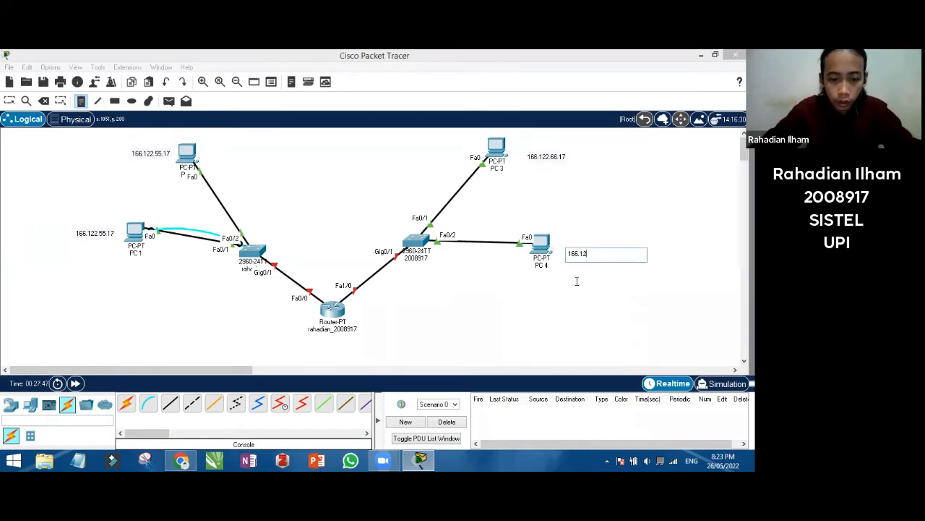
{"action": "type", "text": "2.66.17"}
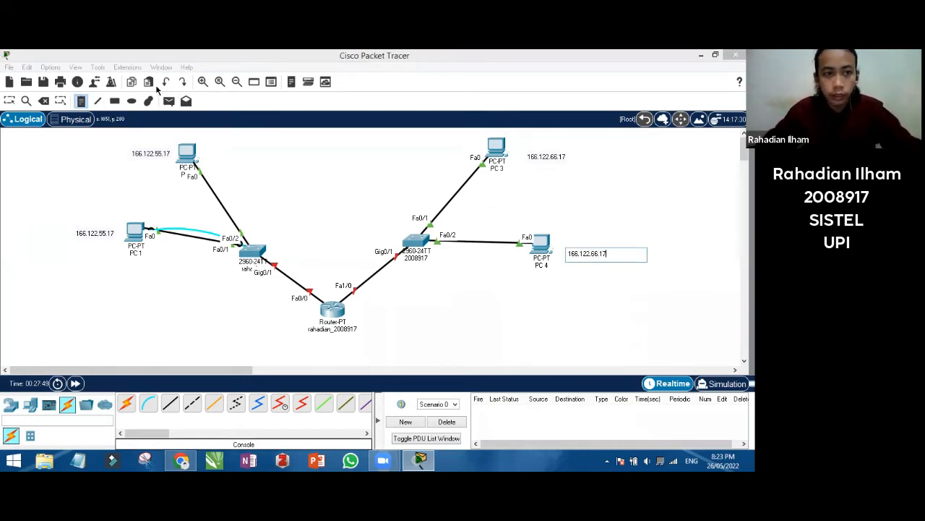
{"action": "left_click", "coordinate": [9, 104]}
{"action": "left_click_drag", "start_coordinate": [551, 156], "coordinate": [543, 149]}
{"action": "left_click_drag", "start_coordinate": [580, 254], "coordinate": [572, 245]}
{"action": "left_click", "coordinate": [543, 209]}
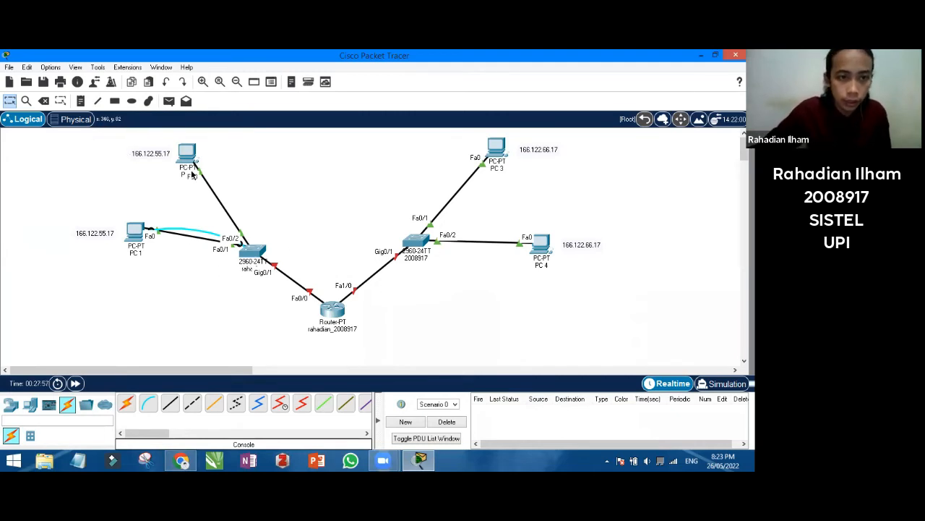
Add a 166.122.55.1 note beside the left switch
{"action": "left_click", "coordinate": [81, 101]}
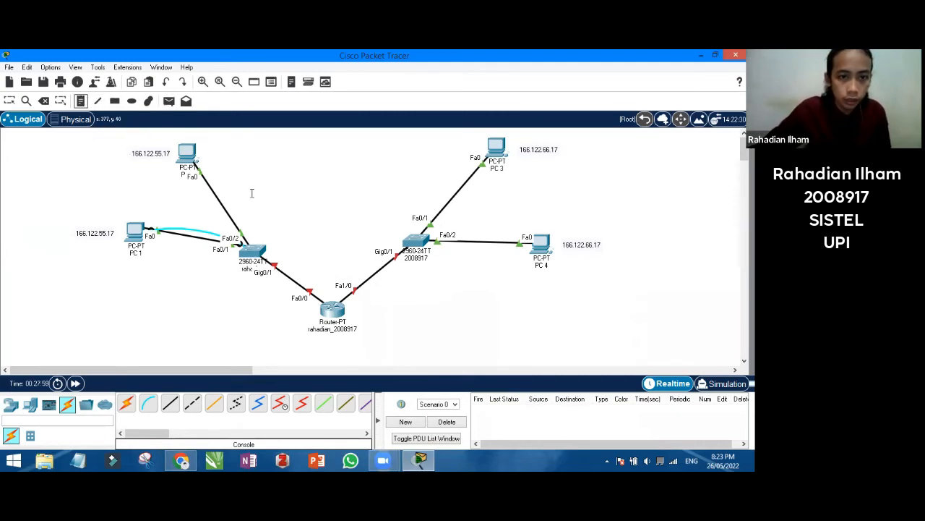
{"action": "left_click", "coordinate": [274, 237]}
{"action": "type", "text": "166"}
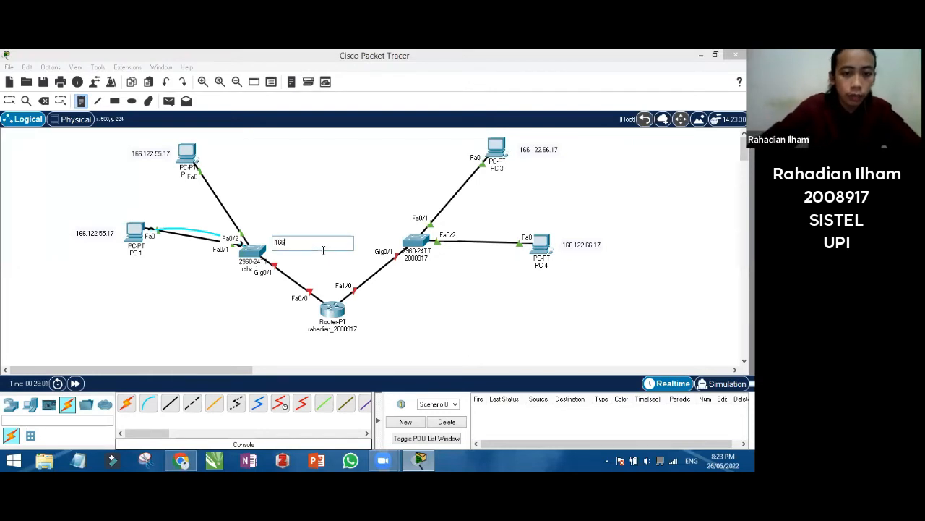
{"action": "type", "text": ".122"}
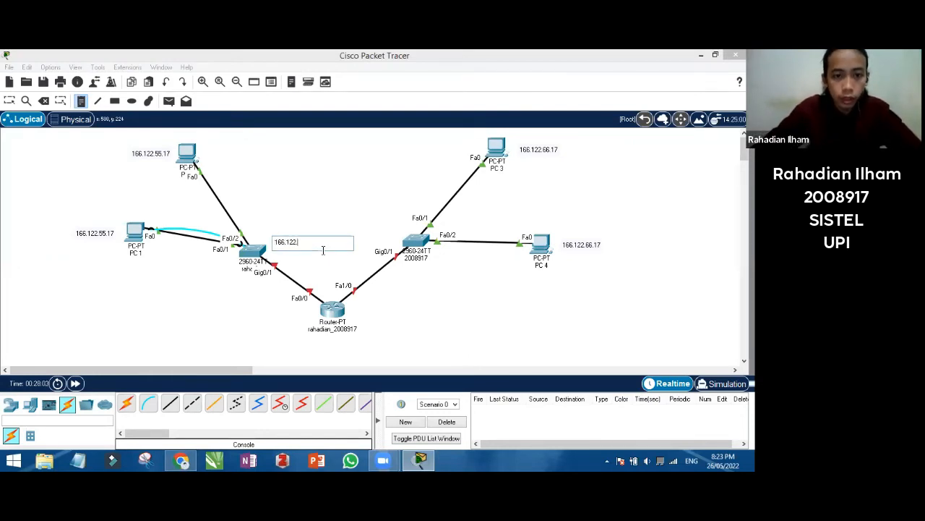
{"action": "type", "text": ".55.1"}
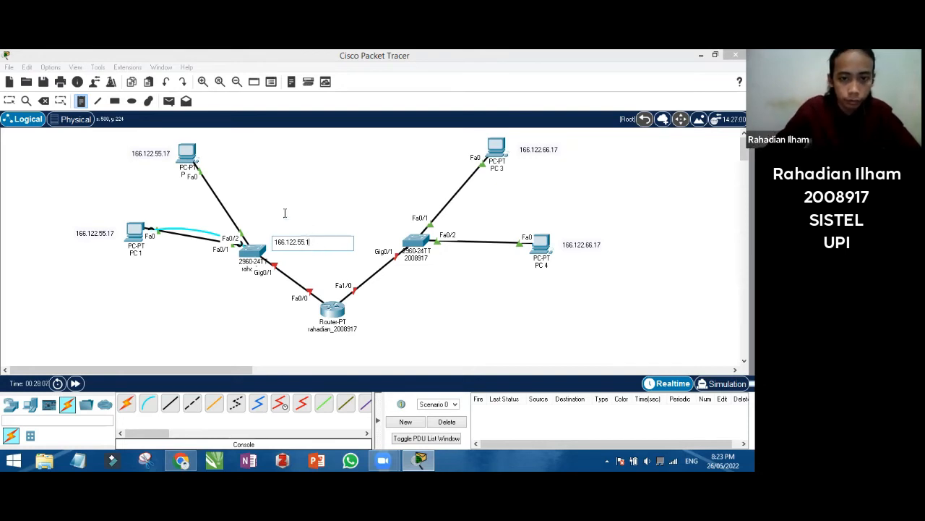
{"action": "left_click", "coordinate": [11, 102]}
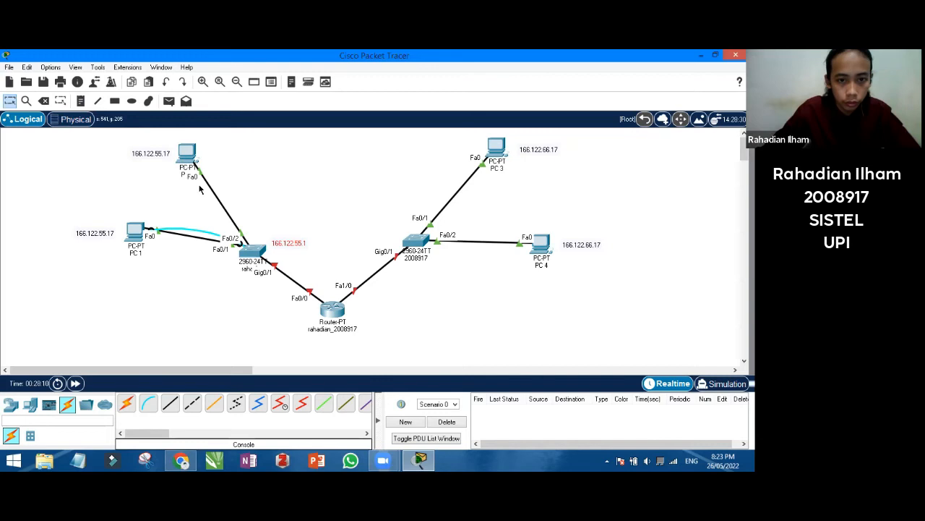
Add a 166.122.66.1 note and move it beside the right switch
{"action": "left_click", "coordinate": [80, 101]}
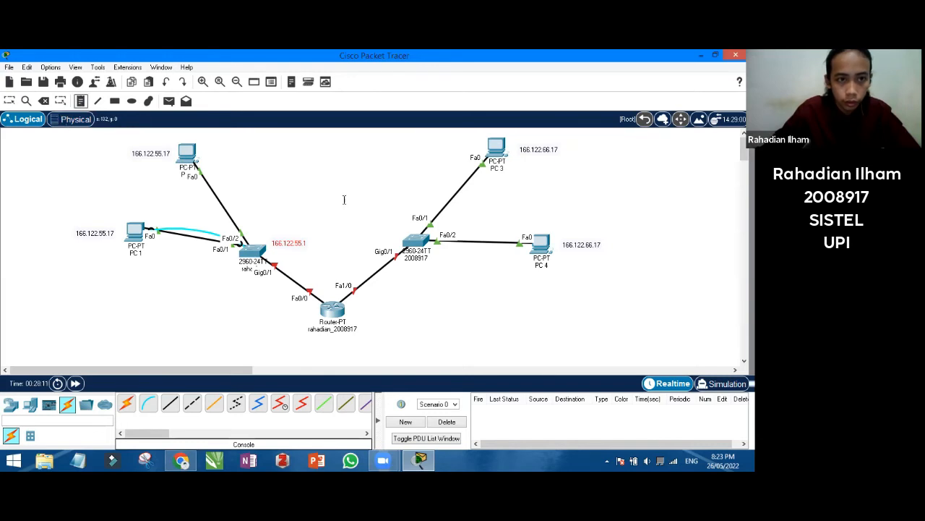
{"action": "left_click", "coordinate": [438, 273]}
{"action": "type", "text": "166.122.55"}
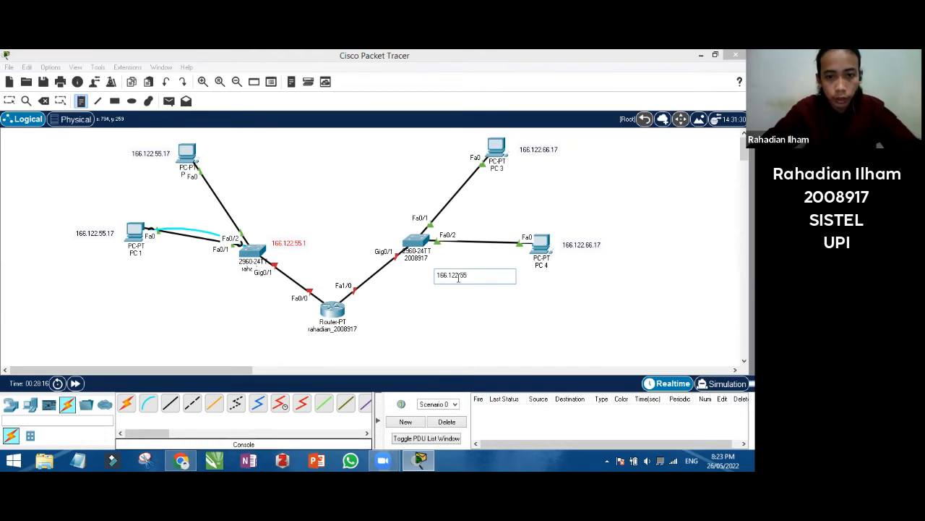
{"action": "key", "text": "BackSpace"}
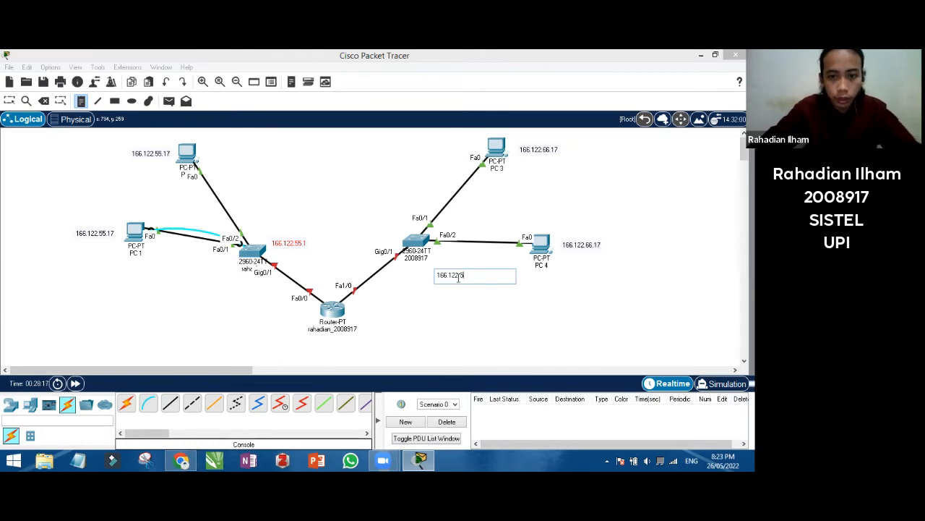
{"action": "type", "text": ".66.1"}
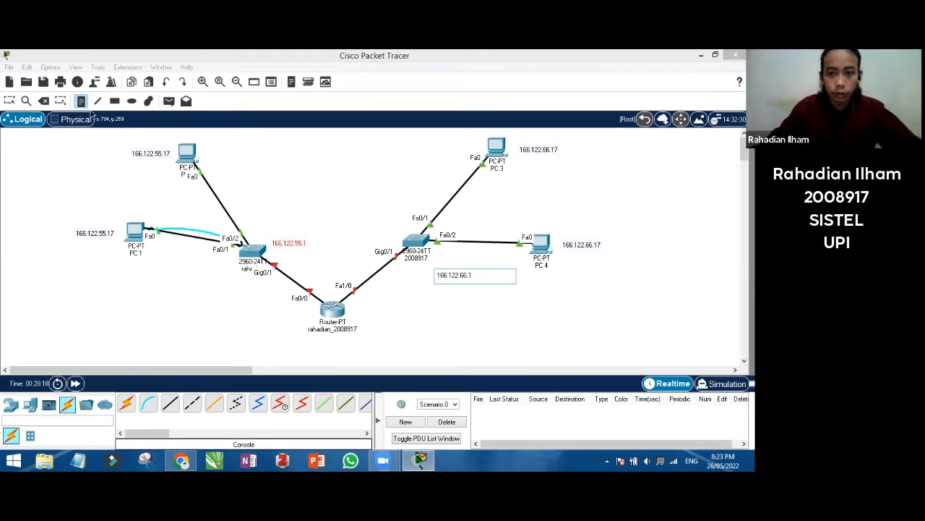
{"action": "left_click", "coordinate": [457, 283]}
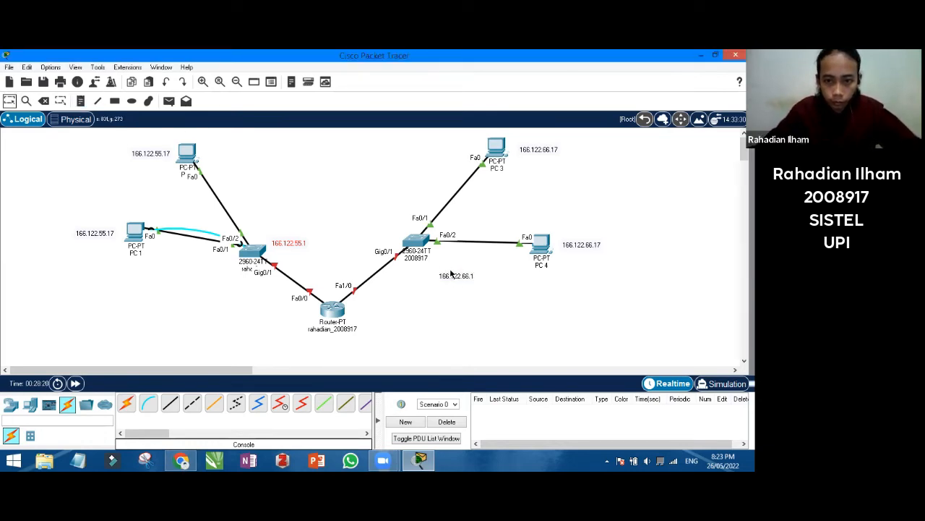
{"action": "left_click_drag", "start_coordinate": [453, 275], "coordinate": [451, 260]}
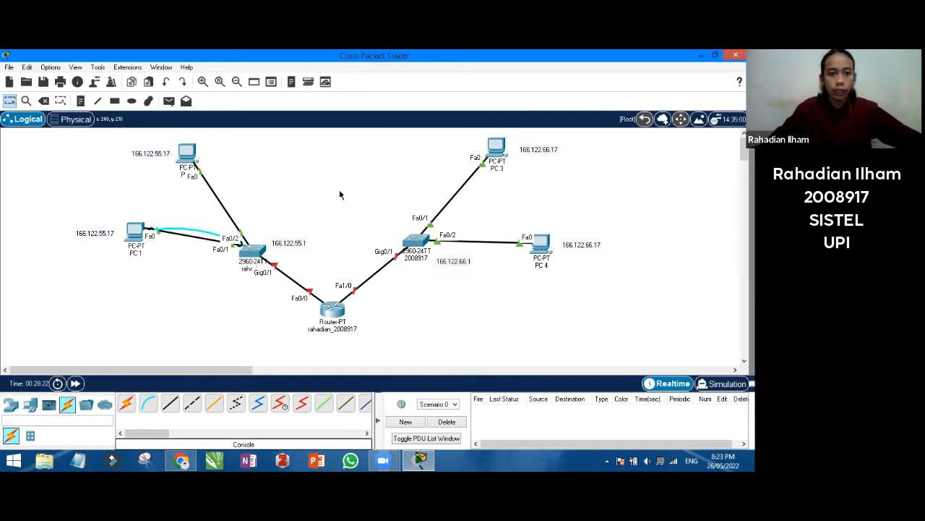
{"action": "left_click", "coordinate": [132, 233]}
Enter PC 1's IPv4 address 166.122.55.1 and subnet mask 255.255.0.0
{"action": "mouse_move", "coordinate": [419, 460]}
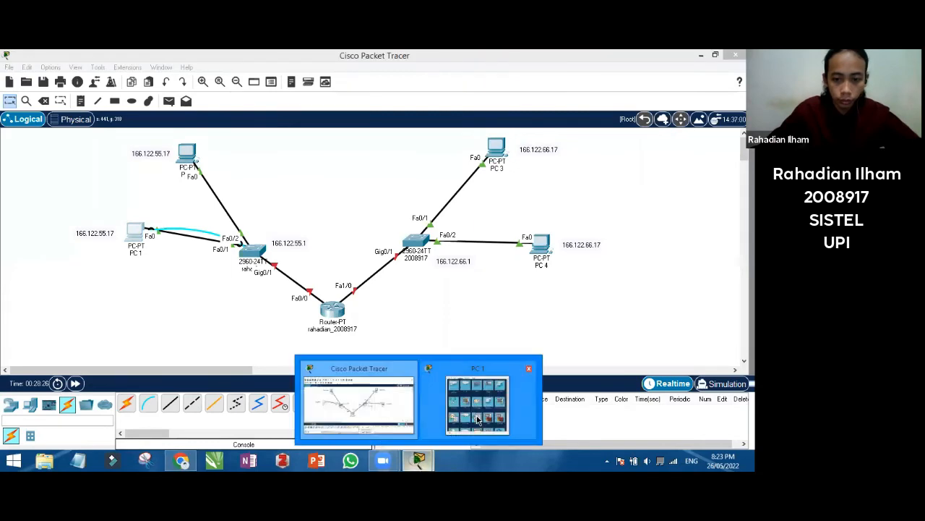
{"action": "left_click", "coordinate": [477, 420]}
{"action": "left_click", "coordinate": [240, 142]}
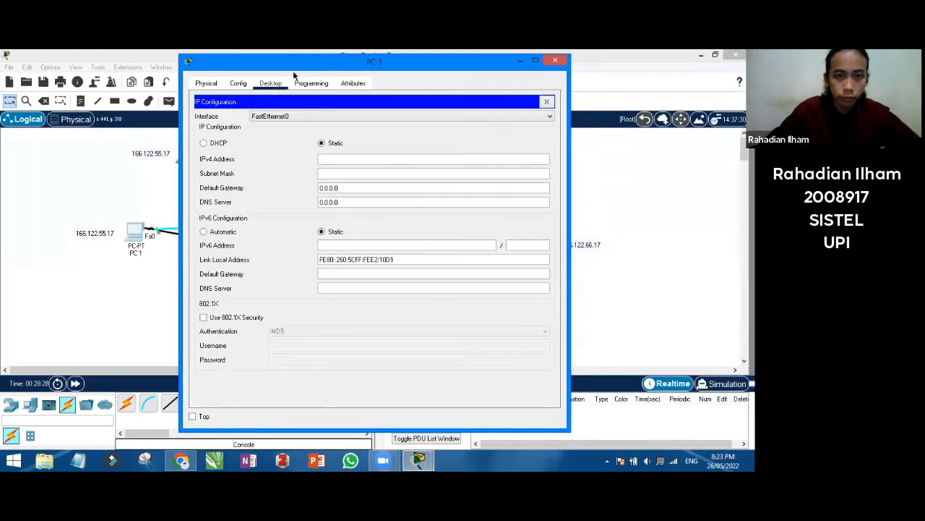
{"action": "left_click_drag", "start_coordinate": [293, 70], "coordinate": [431, 94]}
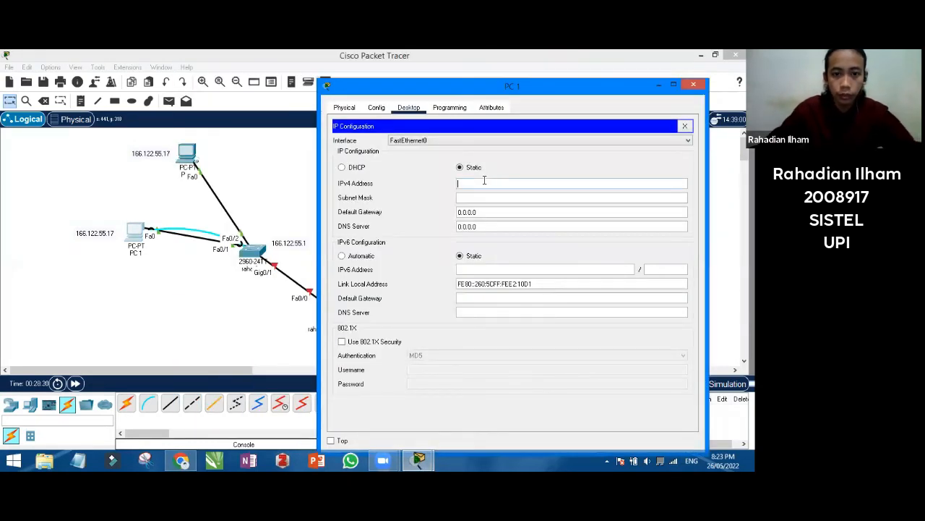
{"action": "left_click", "coordinate": [485, 181]}
{"action": "type", "text": "166.122.55.1"}
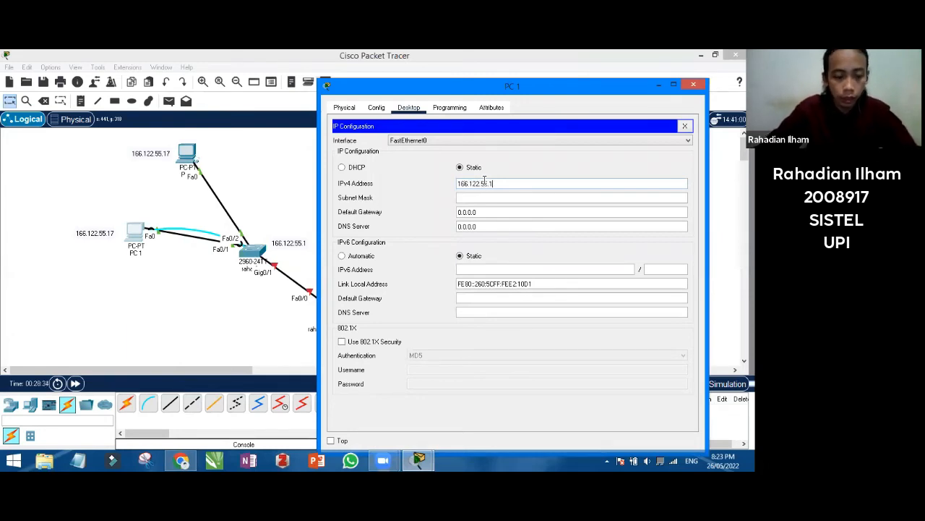
{"action": "key", "text": "Tab"}
{"action": "type", "text": "2"}
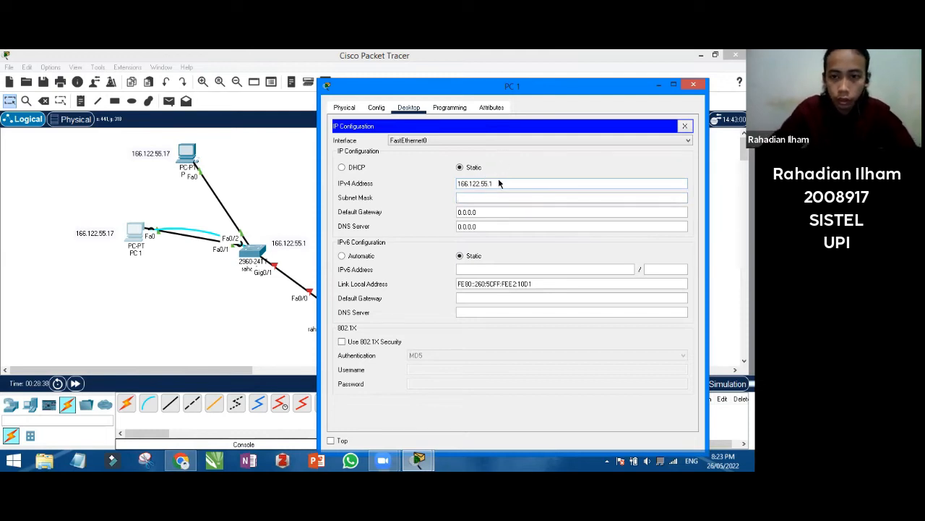
{"action": "type", "text": "255.255.0.0"}
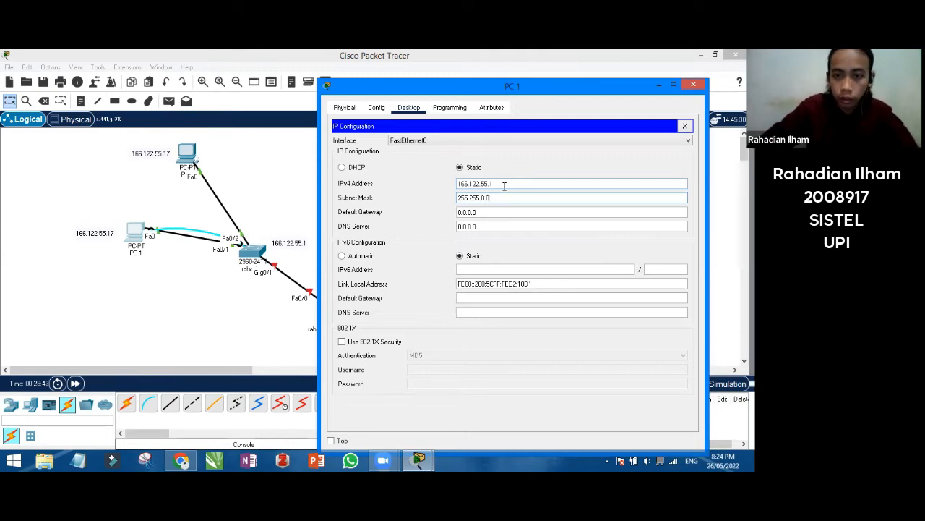
Set PC 1's default gateway to 166.122.55.1, correcting a mistyped 166.122.5.1
{"action": "left_click", "coordinate": [493, 211]}
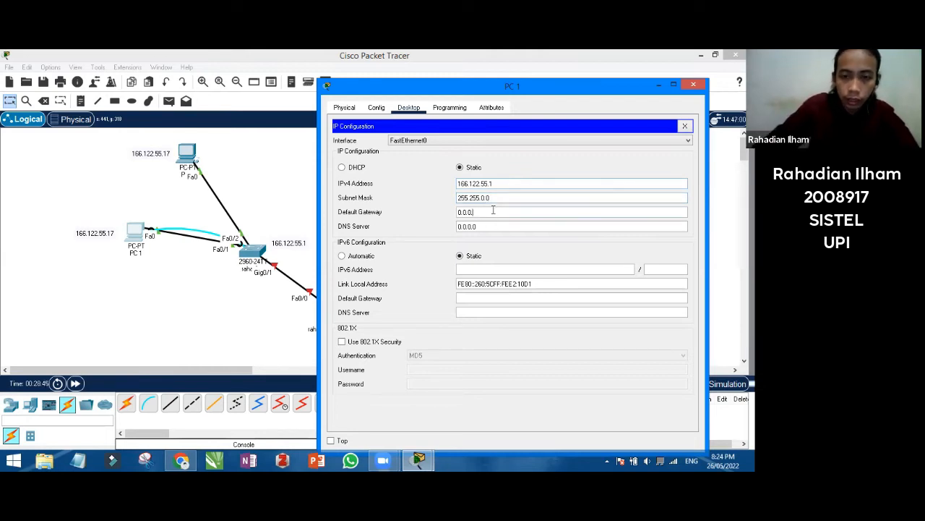
{"action": "key", "text": "BackSpace"}
{"action": "key", "text": "BackSpace"}
{"action": "key", "text": "BackSpace"}
{"action": "key", "text": "BackSpace"}
{"action": "key", "text": "BackSpace"}
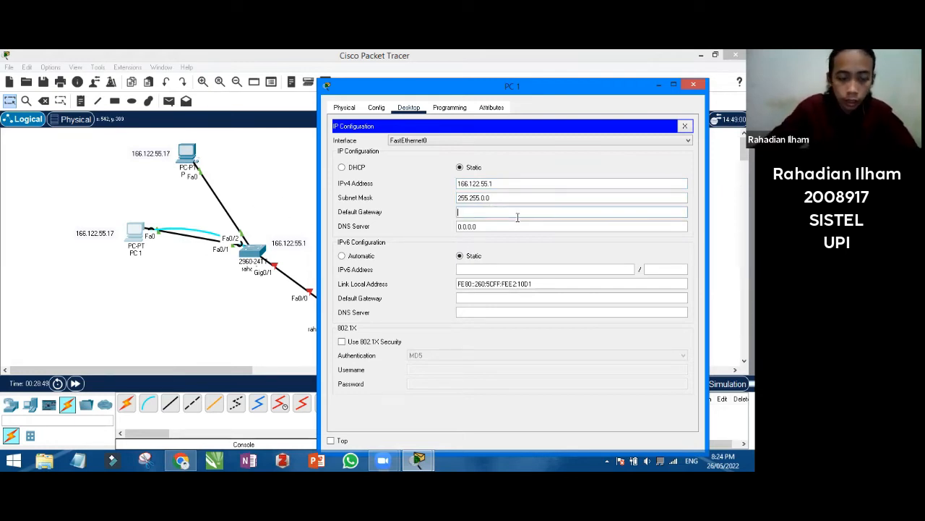
{"action": "type", "text": "1"}
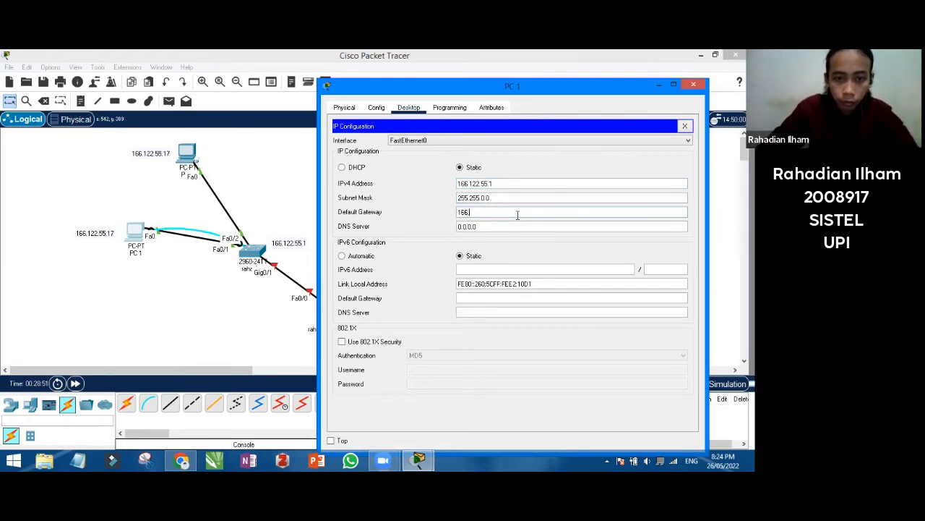
{"action": "type", "text": "66.122.5.1"}
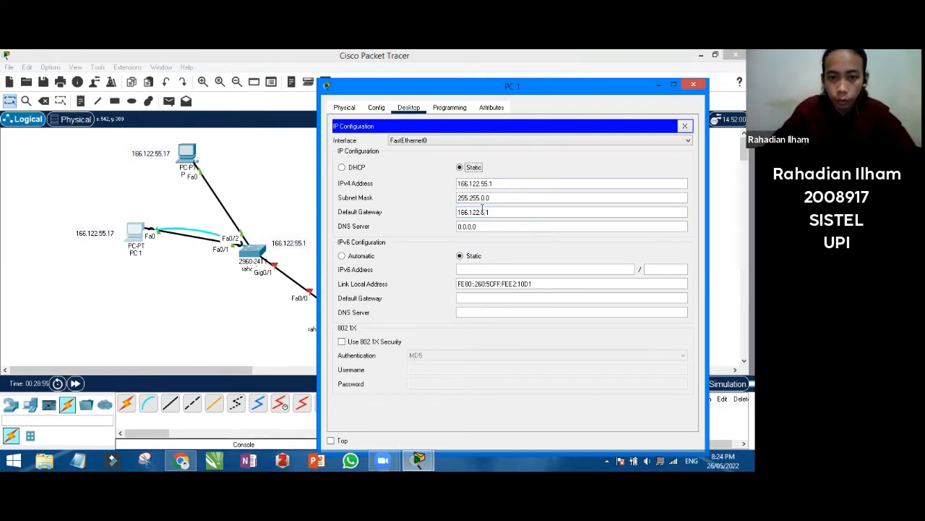
{"action": "key", "text": "Left"}
{"action": "key", "text": "Left"}
{"action": "type", "text": "5"}
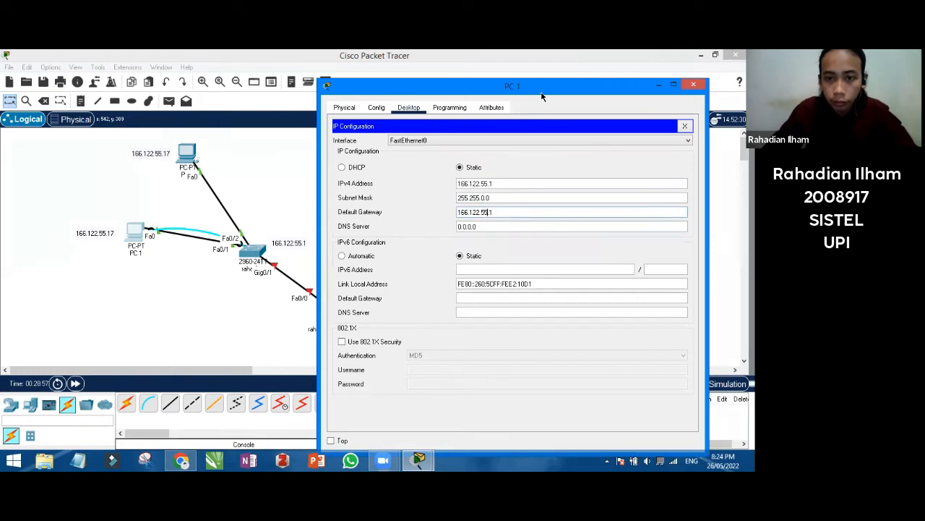
{"action": "left_click_drag", "start_coordinate": [437, 91], "coordinate": [331, 91]}
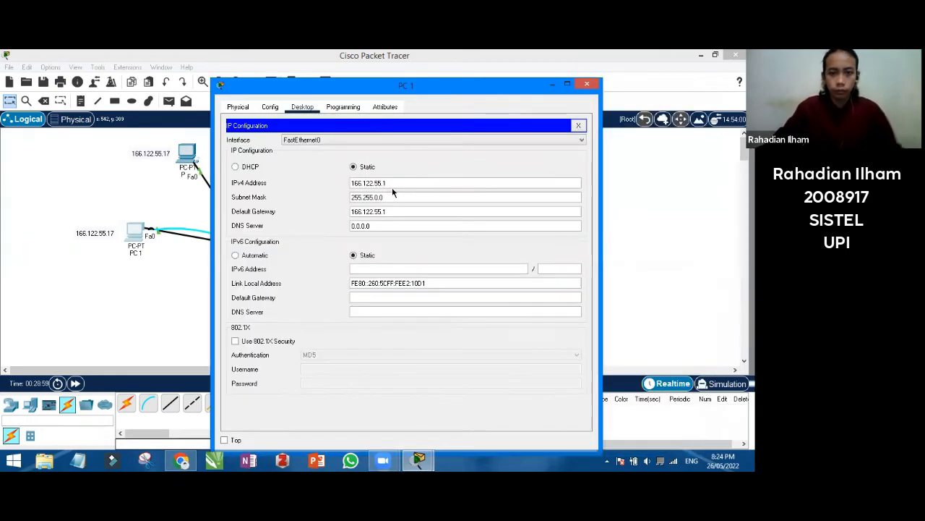
Give PC 2 IPv4 166.122.55.17, default mask 255.255.0.0 and gateway 166.122.55.1
{"action": "left_click", "coordinate": [585, 86]}
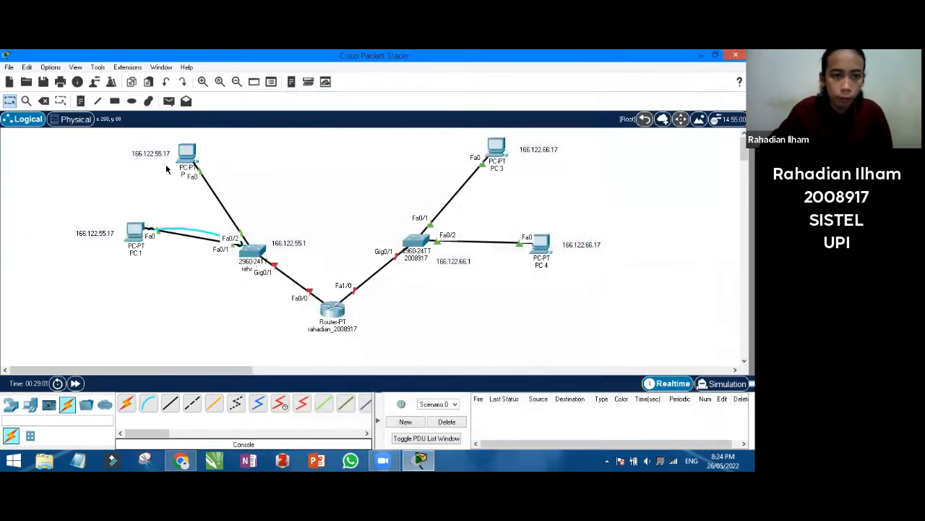
{"action": "left_click", "coordinate": [189, 154]}
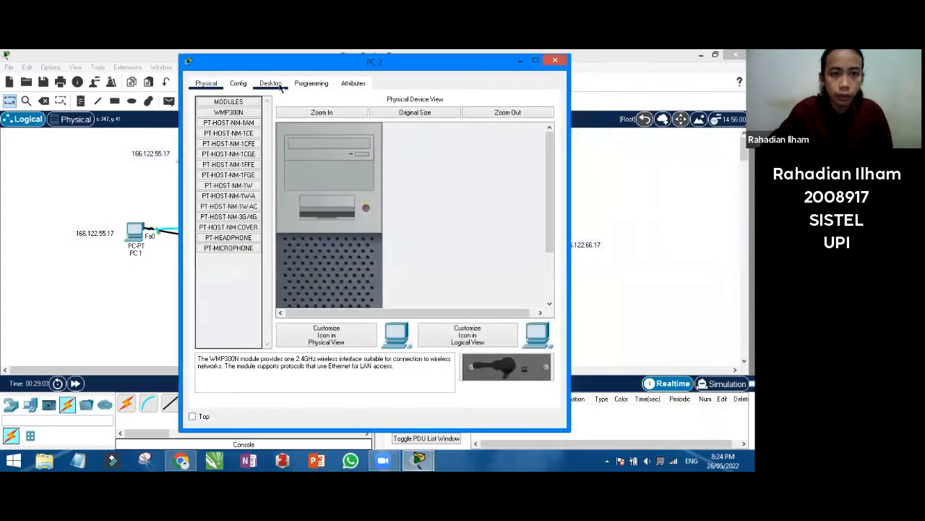
{"action": "left_click", "coordinate": [271, 84]}
{"action": "left_click", "coordinate": [246, 114]}
{"action": "left_click", "coordinate": [352, 159]}
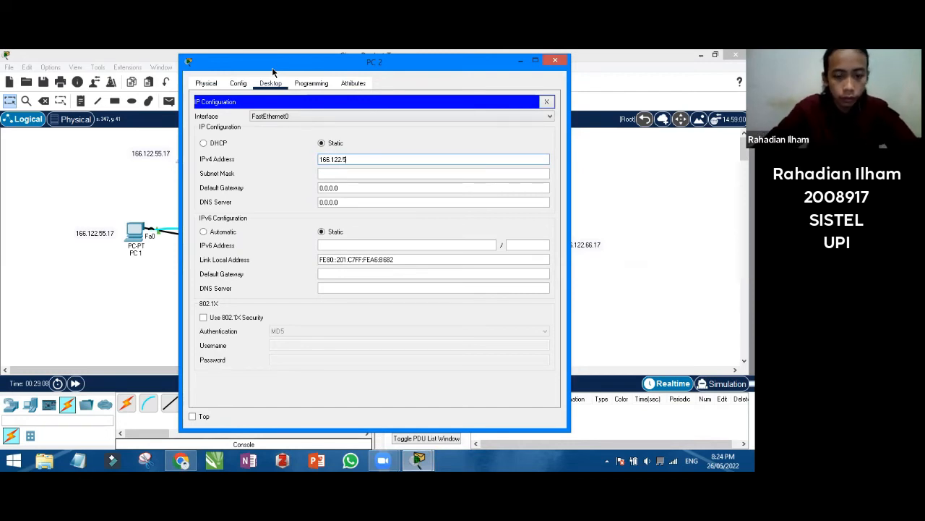
{"action": "type", "text": "166.122.55.17"}
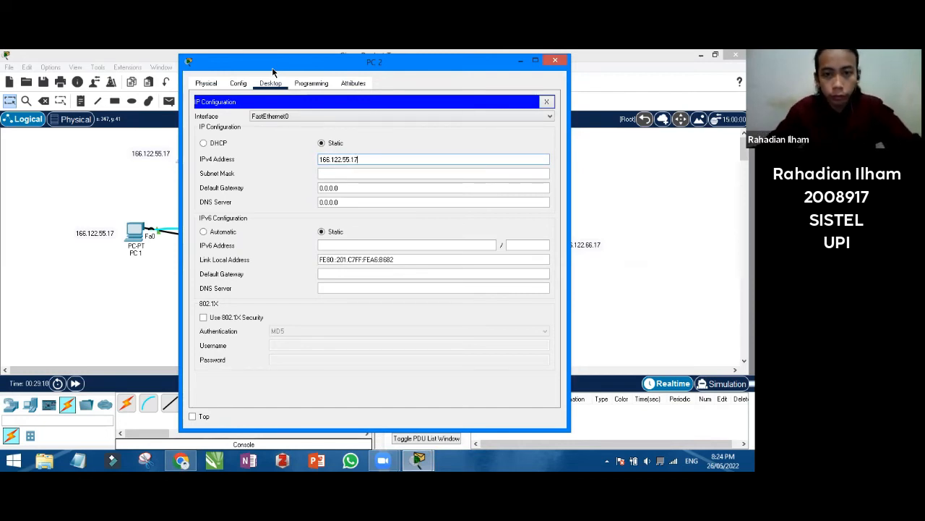
{"action": "key", "text": "Tab"}
{"action": "key", "text": "Tab"}
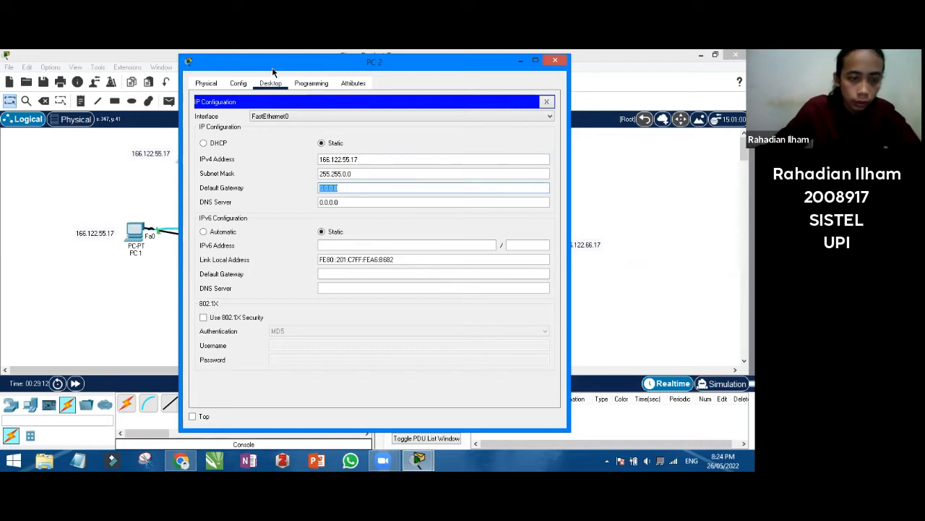
{"action": "type", "text": "166.1"}
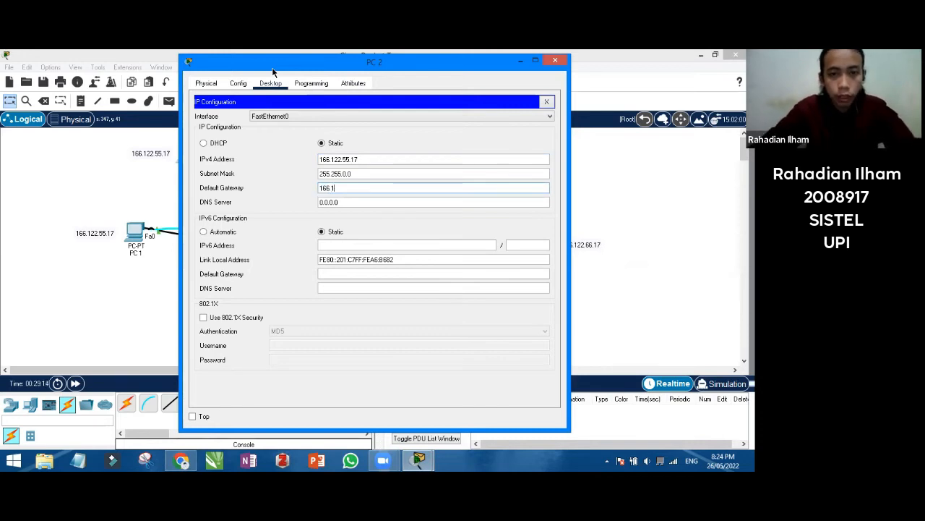
{"action": "type", "text": "22.55.1"}
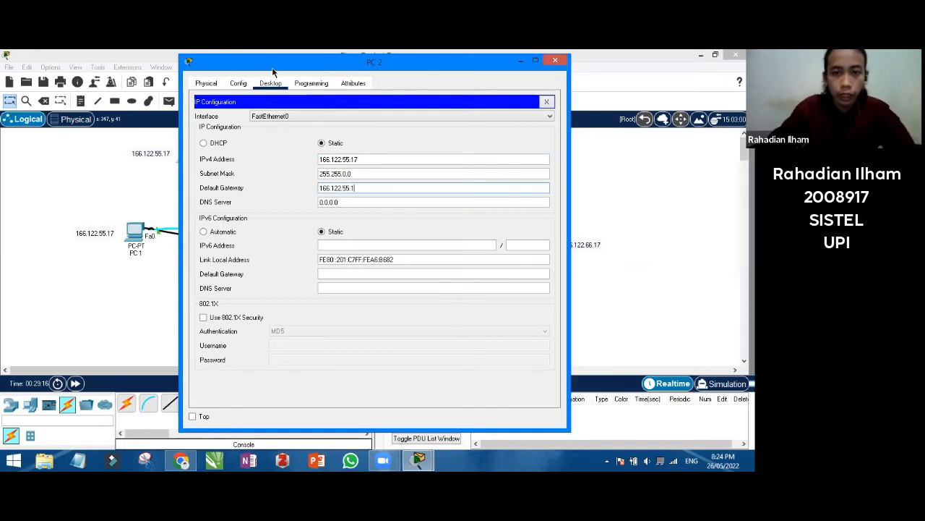
{"action": "left_click", "coordinate": [396, 121]}
Close PC 2's configuration window to return to the topology
{"action": "left_click", "coordinate": [395, 125]}
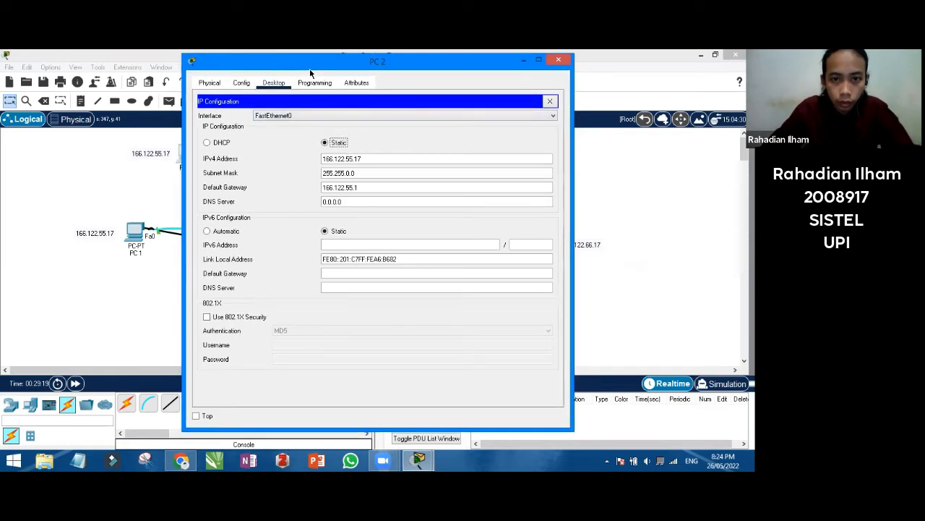
{"action": "left_click_drag", "start_coordinate": [311, 70], "coordinate": [410, 80]}
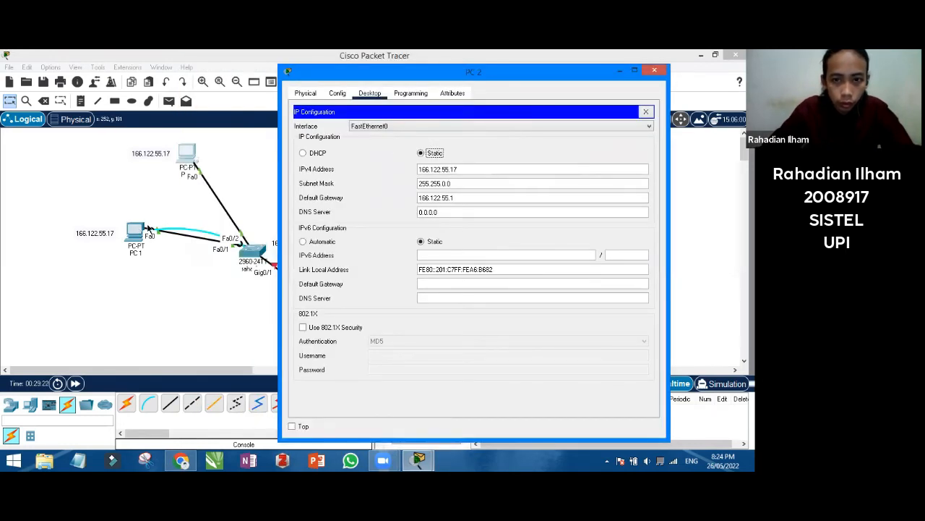
{"action": "left_click", "coordinate": [653, 72]}
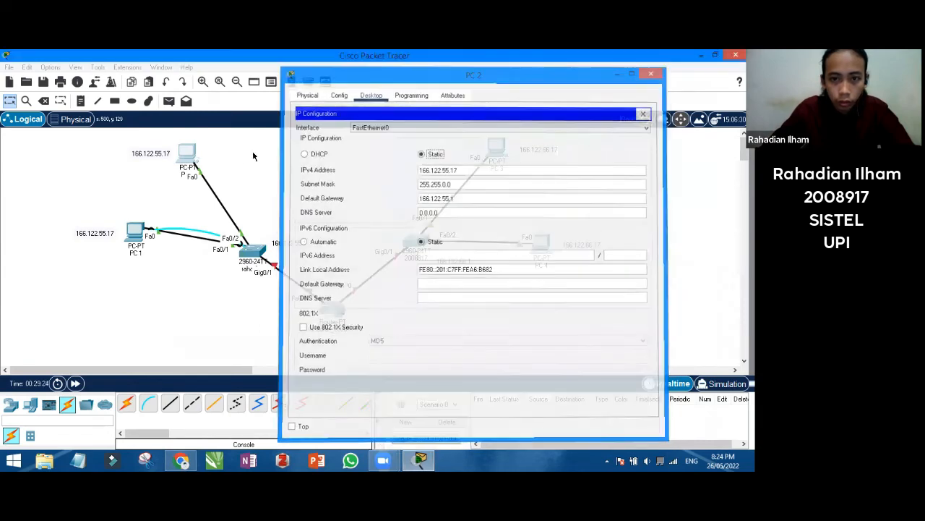
{"action": "mouse_move", "coordinate": [190, 153]}
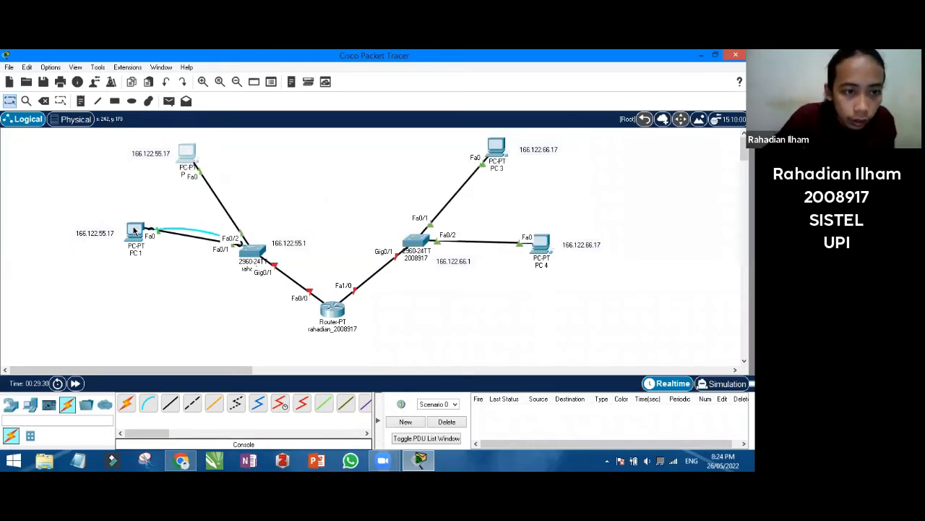
Try setting PC 1's IPv4 to 166.122.55.17, which is rejected as already in use
{"action": "mouse_move", "coordinate": [134, 230]}
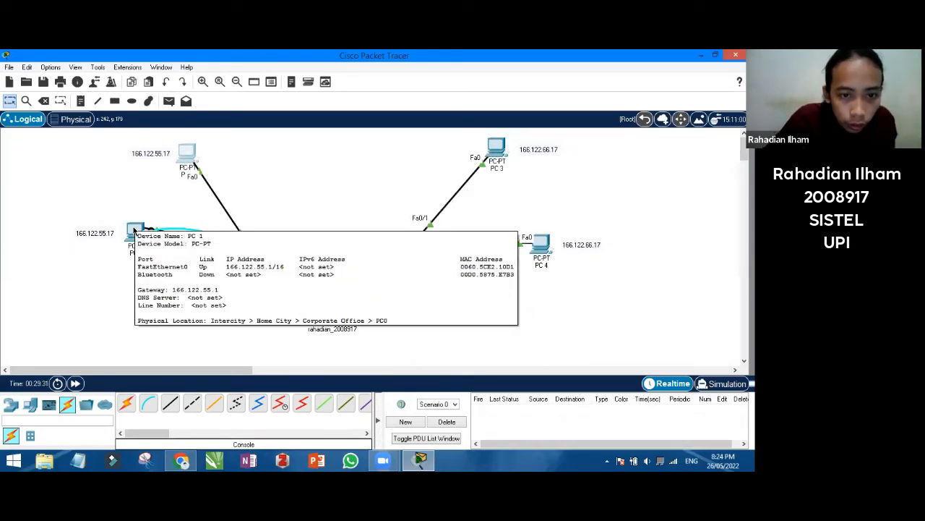
{"action": "double_click", "coordinate": [134, 229]}
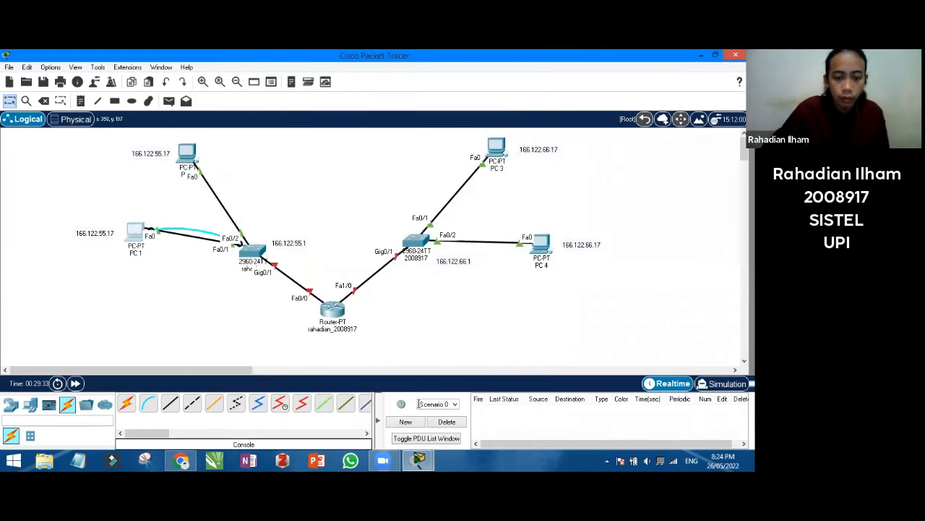
{"action": "mouse_move", "coordinate": [425, 460]}
{"action": "left_click", "coordinate": [484, 404]}
{"action": "left_click", "coordinate": [242, 122]}
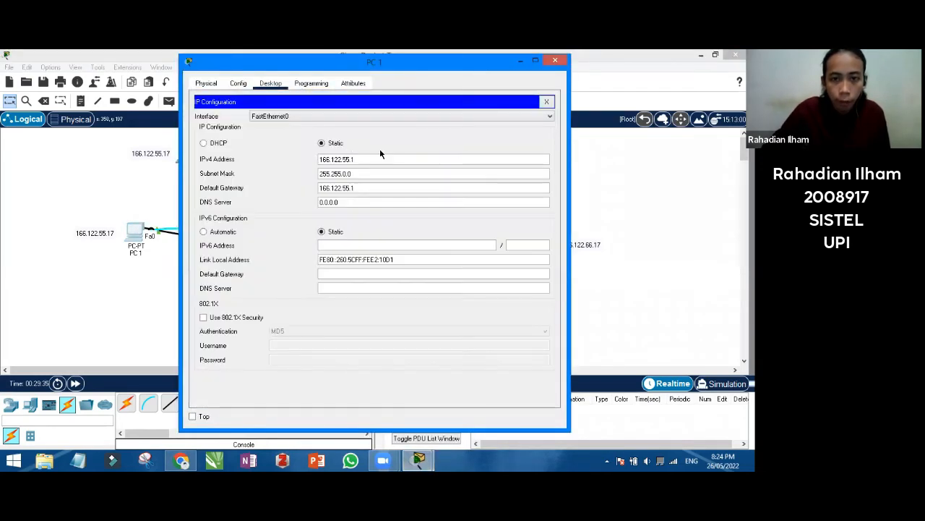
{"action": "type", "text": "7"}
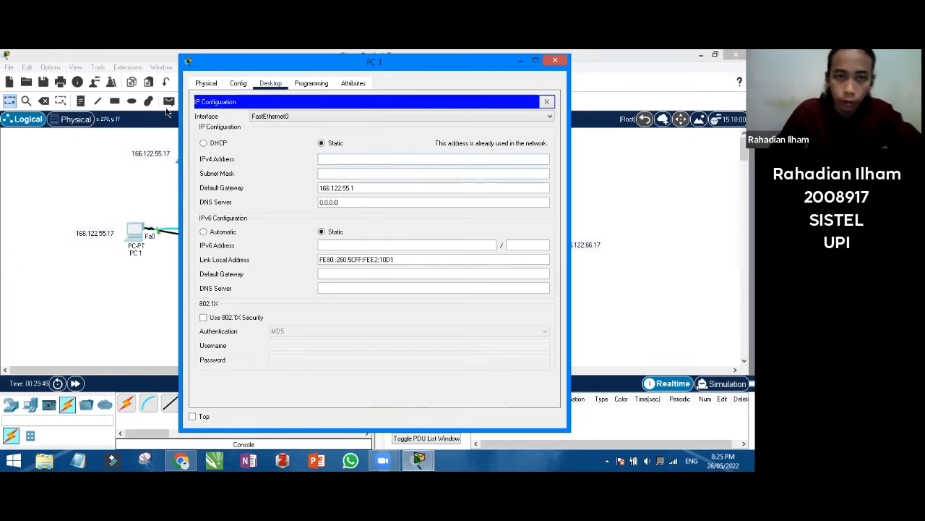
{"action": "left_click_drag", "start_coordinate": [200, 69], "coordinate": [450, 71]}
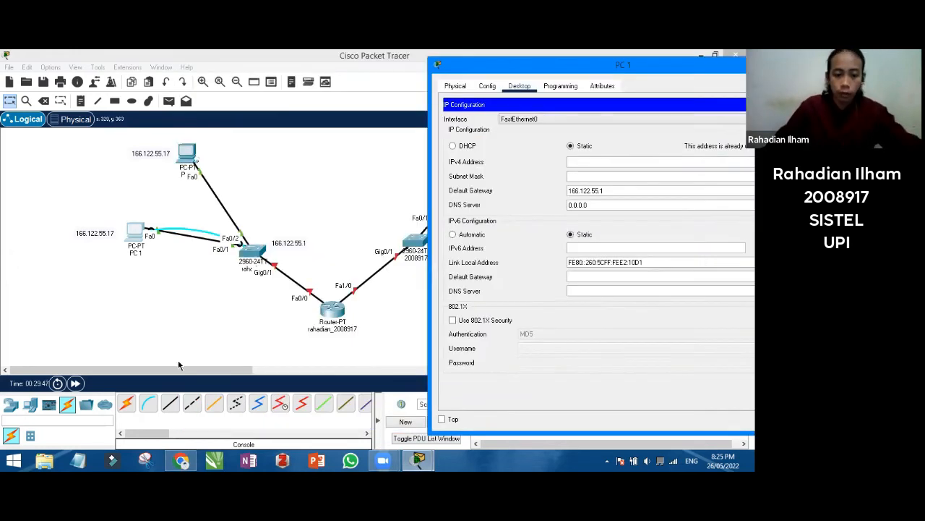
{"action": "left_click", "coordinate": [182, 460]}
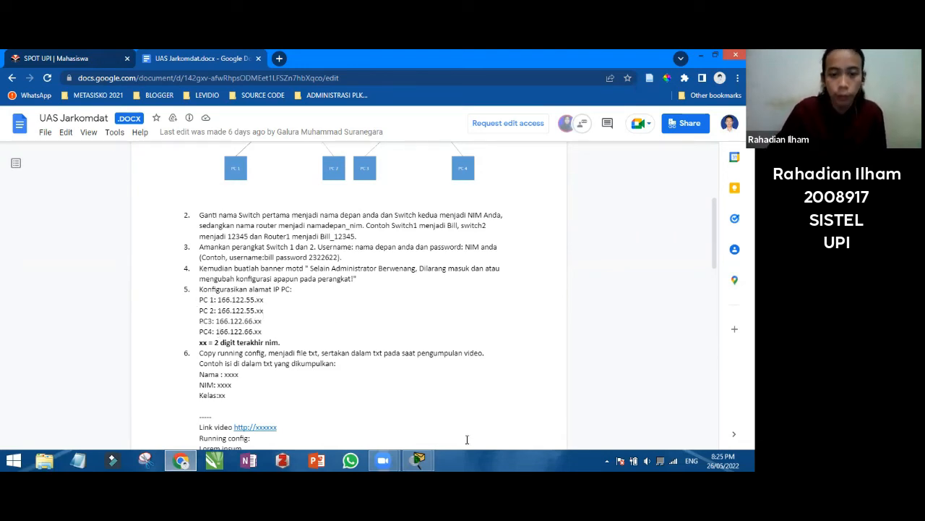
{"action": "mouse_move", "coordinate": [418, 461]}
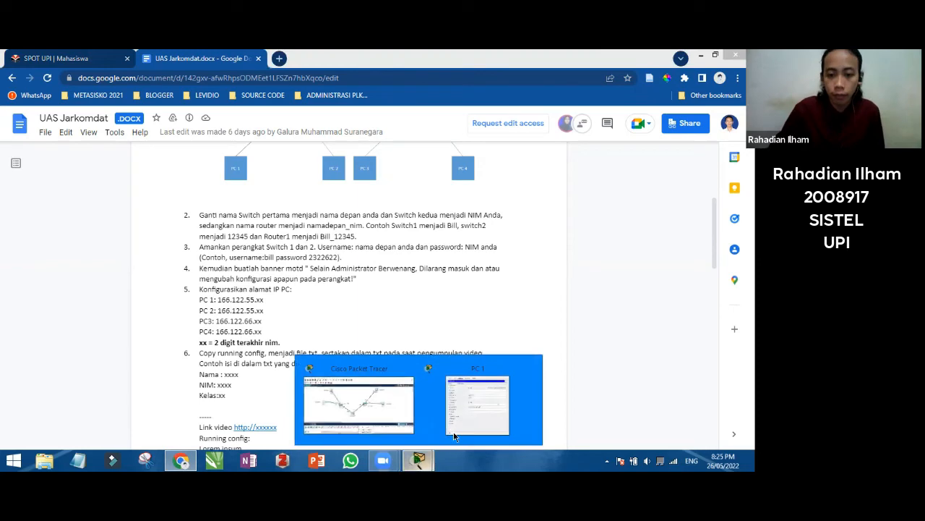
{"action": "left_click", "coordinate": [399, 419]}
{"action": "left_click", "coordinate": [472, 412]}
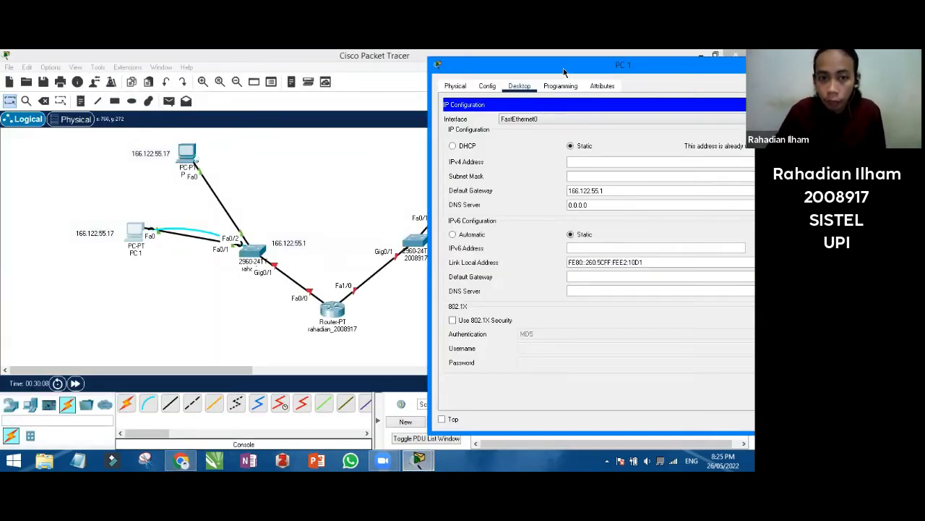
Change PC 2's IPv4 address from 166.122.55.17 to 166.122.55.18 and close its window
{"action": "left_click_drag", "start_coordinate": [564, 70], "coordinate": [417, 74]}
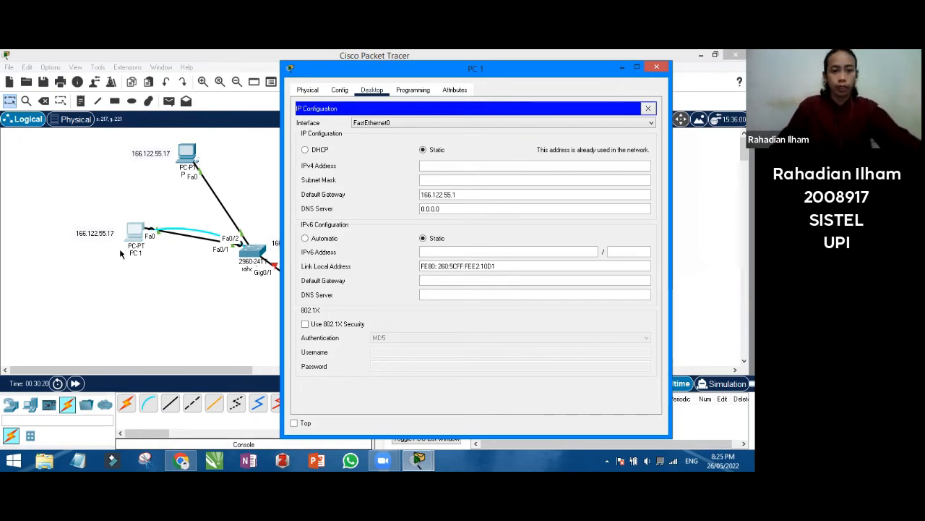
{"action": "left_click", "coordinate": [276, 205]}
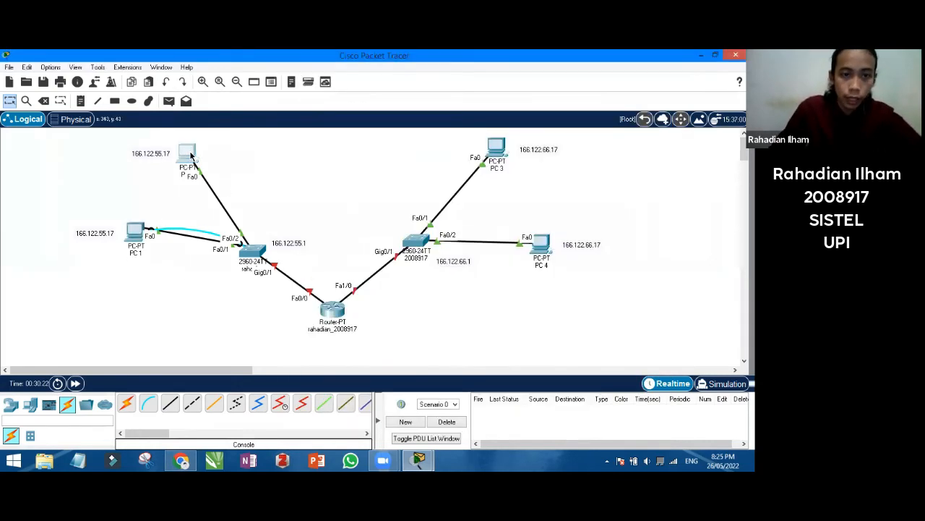
{"action": "left_click", "coordinate": [186, 153]}
{"action": "left_click", "coordinate": [240, 135]}
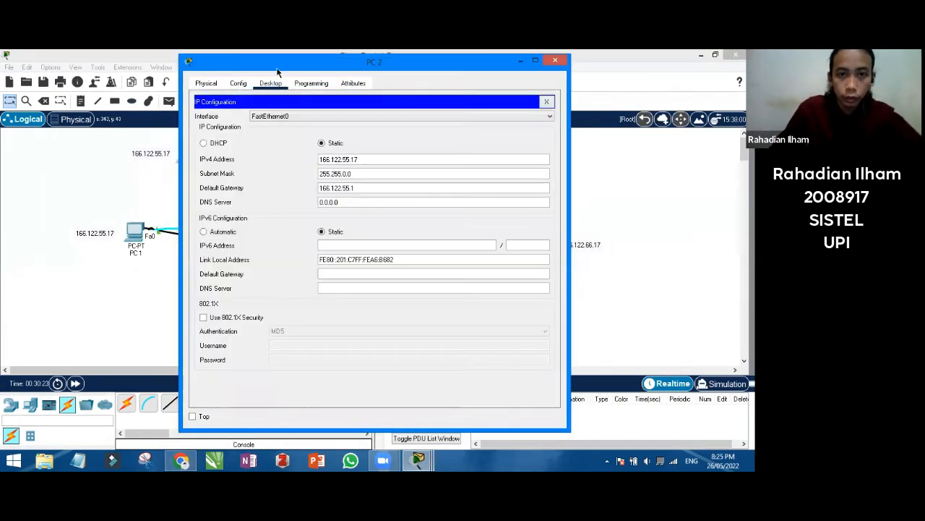
{"action": "left_click", "coordinate": [386, 159]}
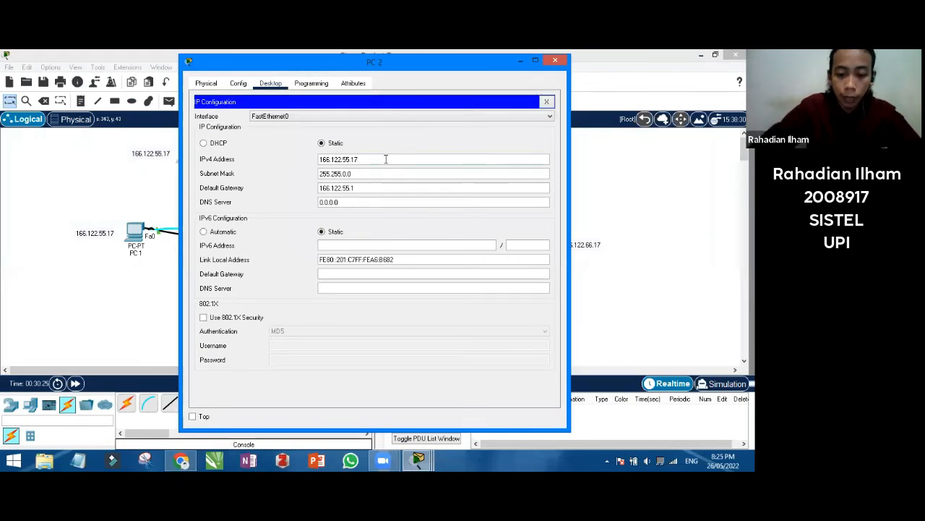
{"action": "key", "text": "BackSpace"}
{"action": "type", "text": "8"}
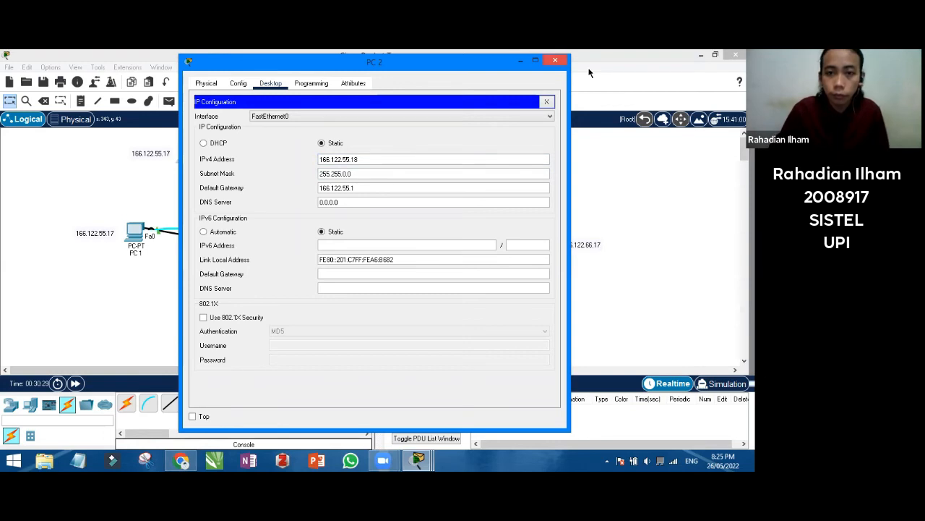
{"action": "left_click", "coordinate": [554, 60]}
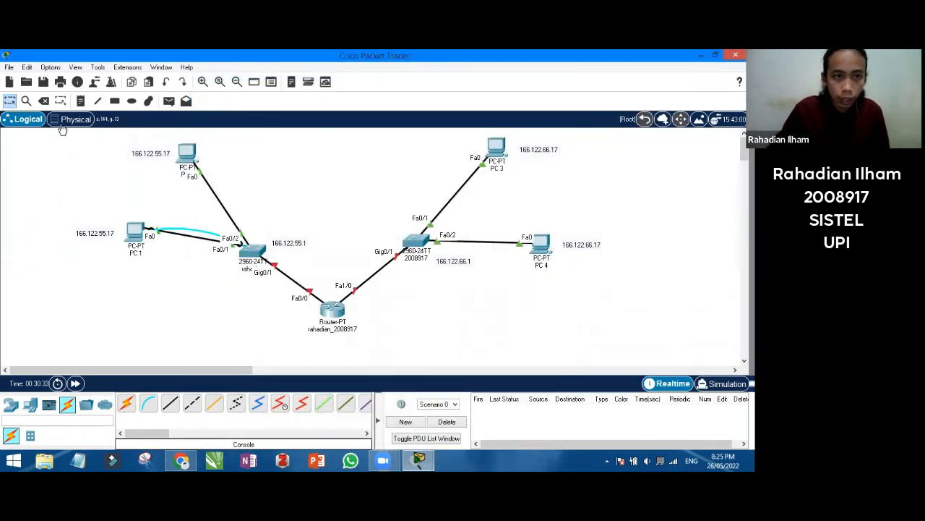
Update the address note above PC 2 to read 166.122.55.18
{"action": "double_click", "coordinate": [168, 154]}
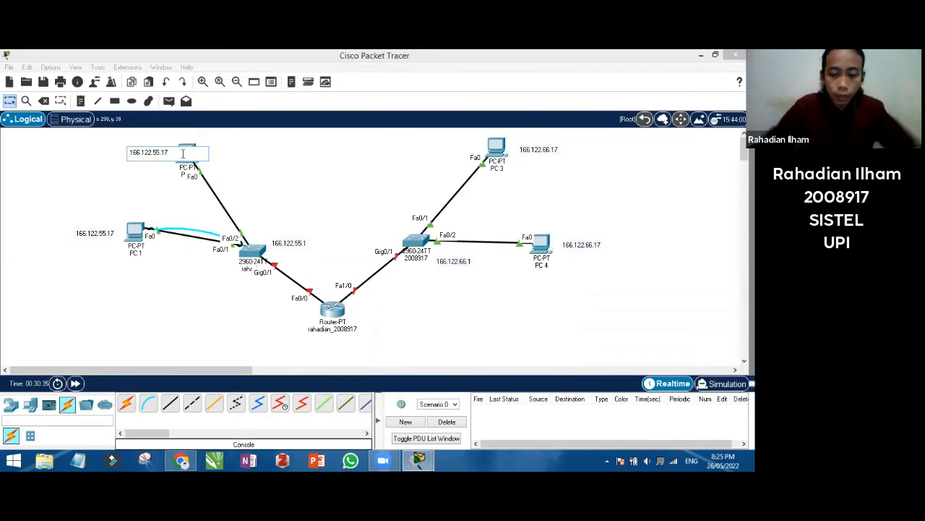
{"action": "left_click", "coordinate": [243, 174]}
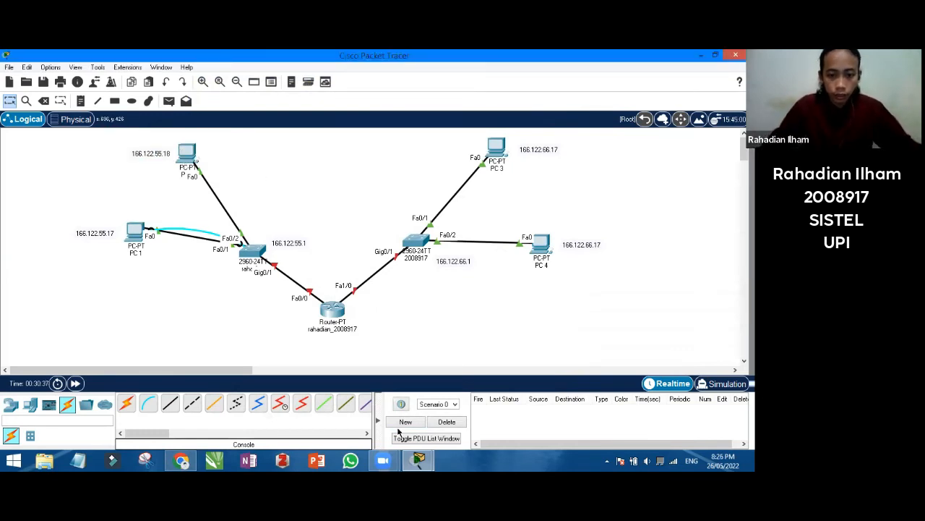
{"action": "left_click", "coordinate": [418, 461]}
{"action": "left_click", "coordinate": [454, 411]}
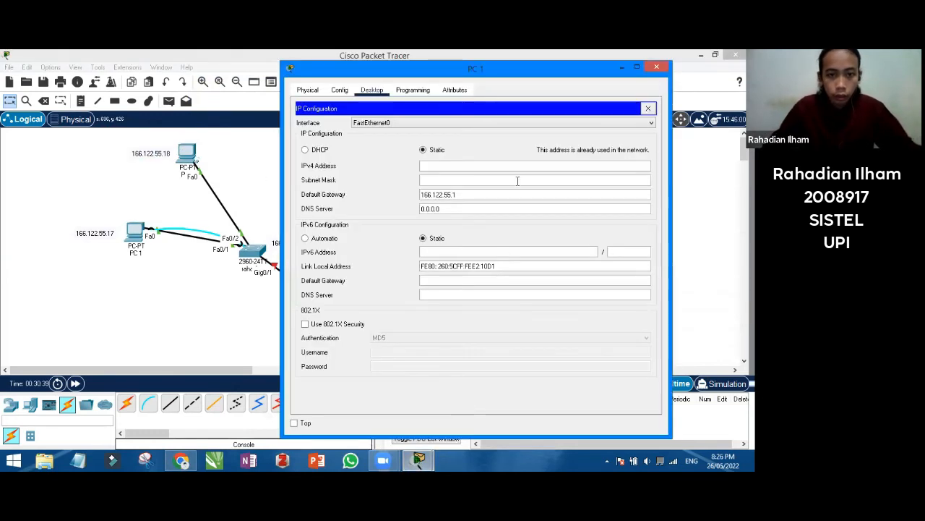
Give PC 1 IPv4 166.122.55.17 with auto-filled mask 255.255.0.0, then close its window
{"action": "left_click", "coordinate": [488, 164]}
{"action": "type", "text": "166"}
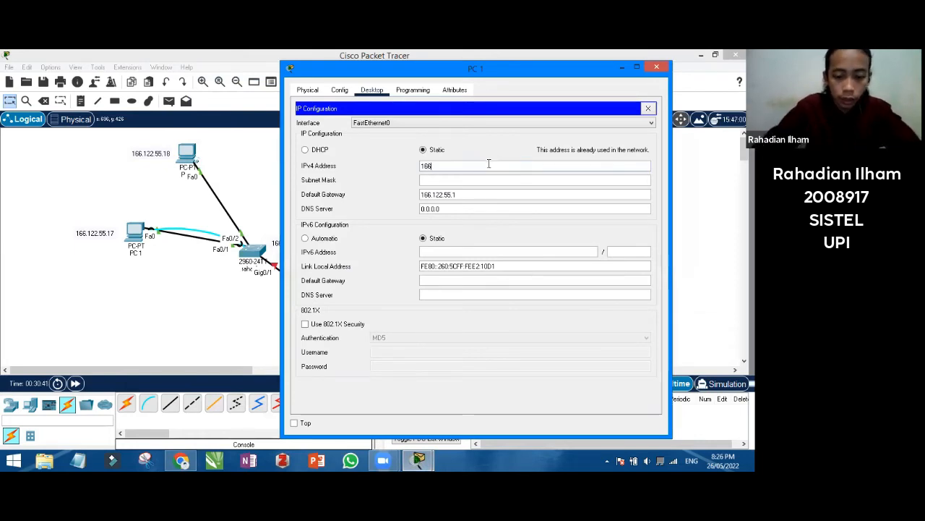
{"action": "type", "text": ".122"}
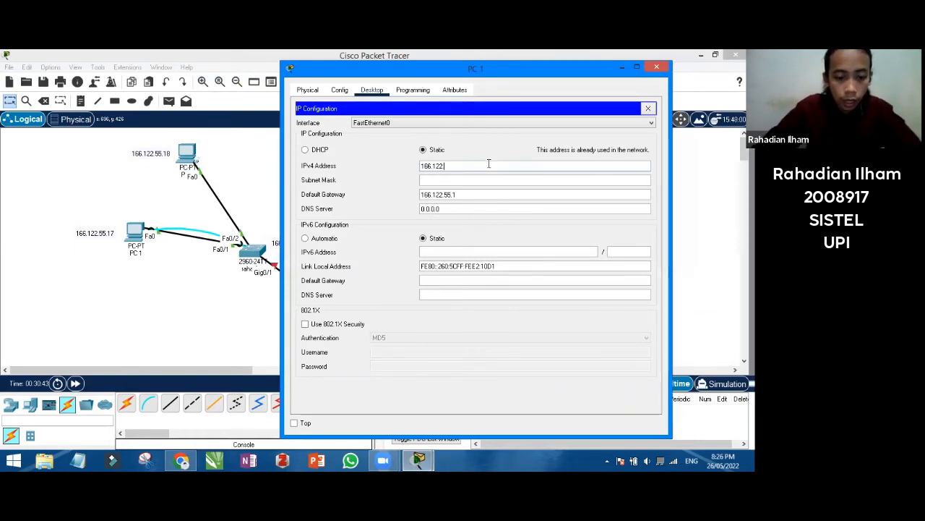
{"action": "type", "text": ".55.17"}
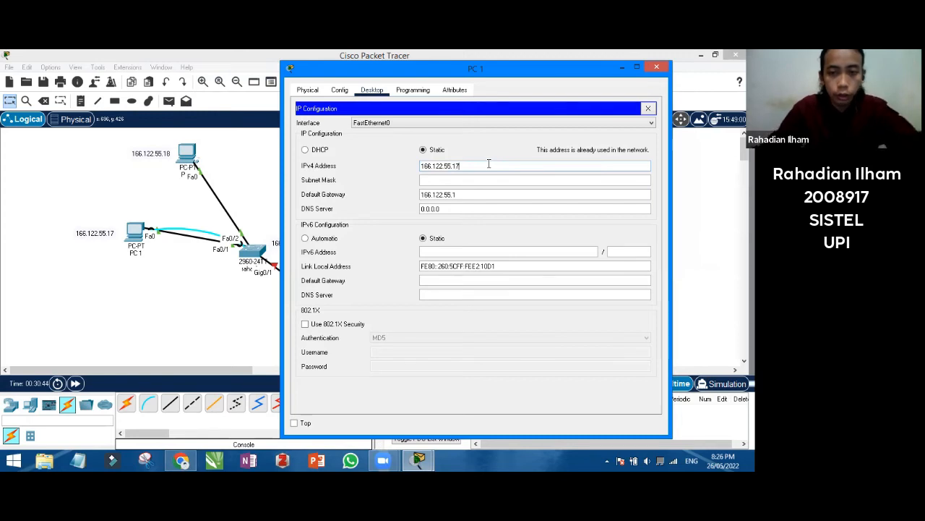
{"action": "left_click", "coordinate": [484, 123]}
{"action": "left_click", "coordinate": [607, 71]}
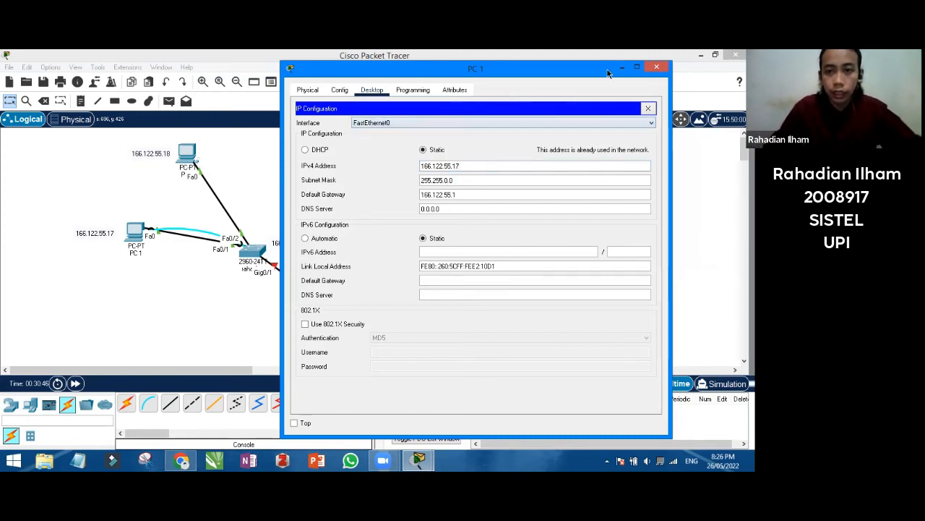
{"action": "left_click_drag", "start_coordinate": [475, 76], "coordinate": [398, 88]}
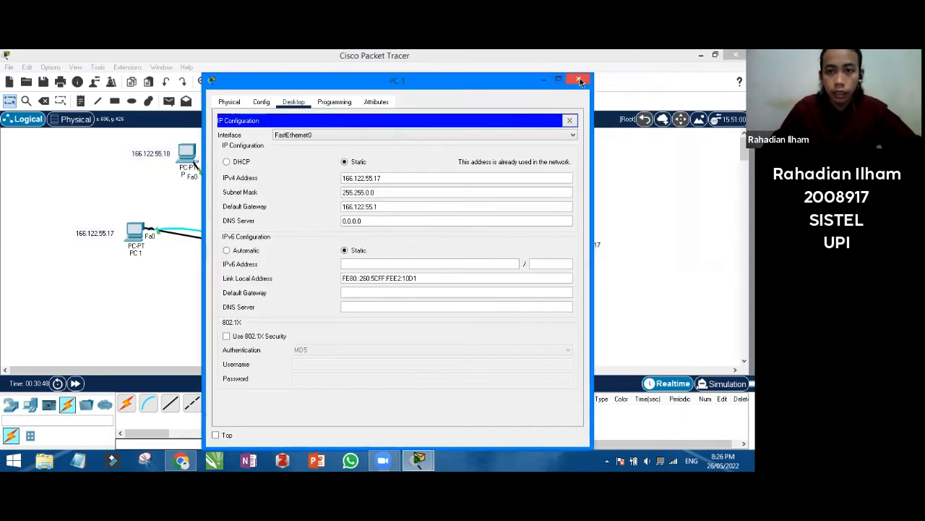
{"action": "left_click", "coordinate": [581, 81]}
{"action": "mouse_move", "coordinate": [133, 237]}
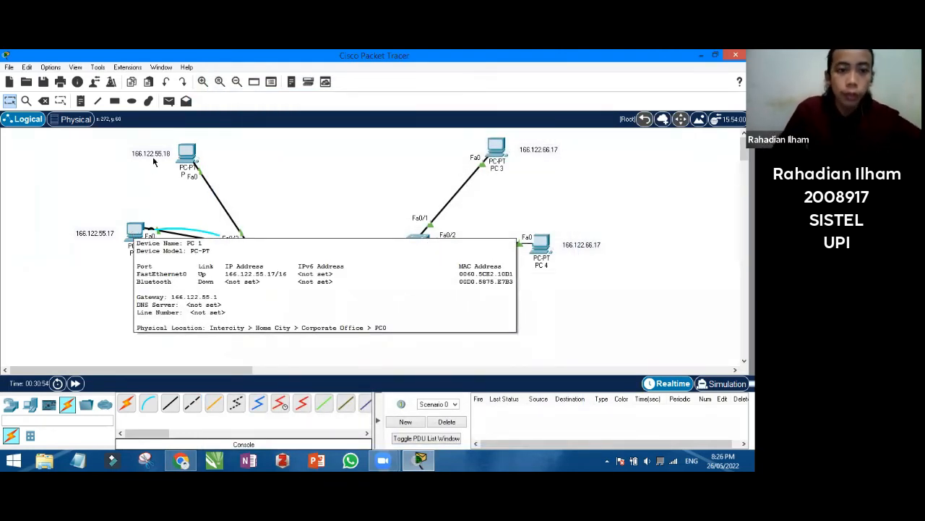
Edit the note next to PC 4 from 166.122.66.17 to 166.122.66.18
{"action": "mouse_move", "coordinate": [180, 152]}
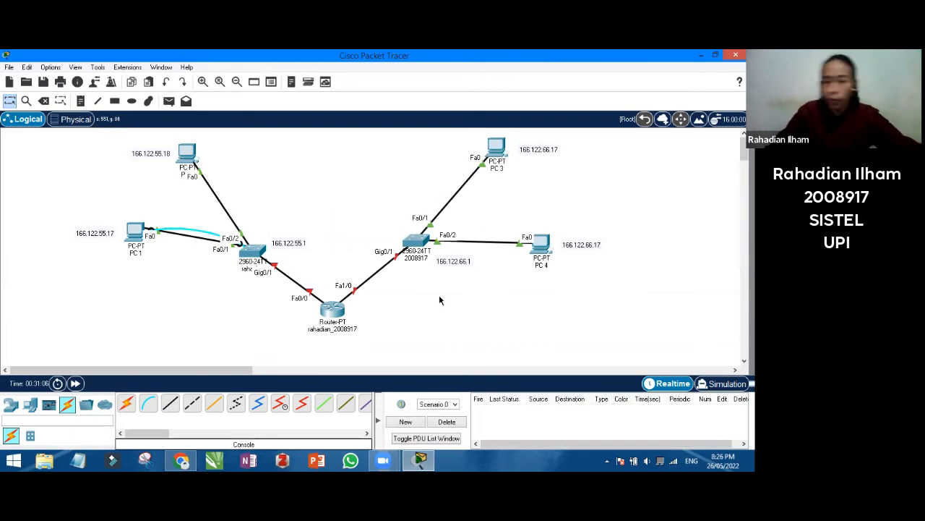
{"action": "mouse_move", "coordinate": [523, 167]}
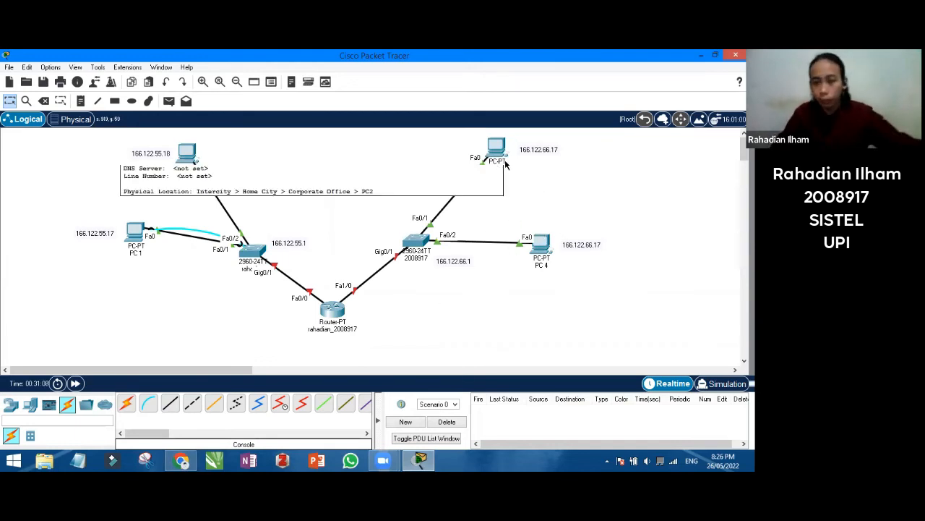
{"action": "double_click", "coordinate": [587, 244]}
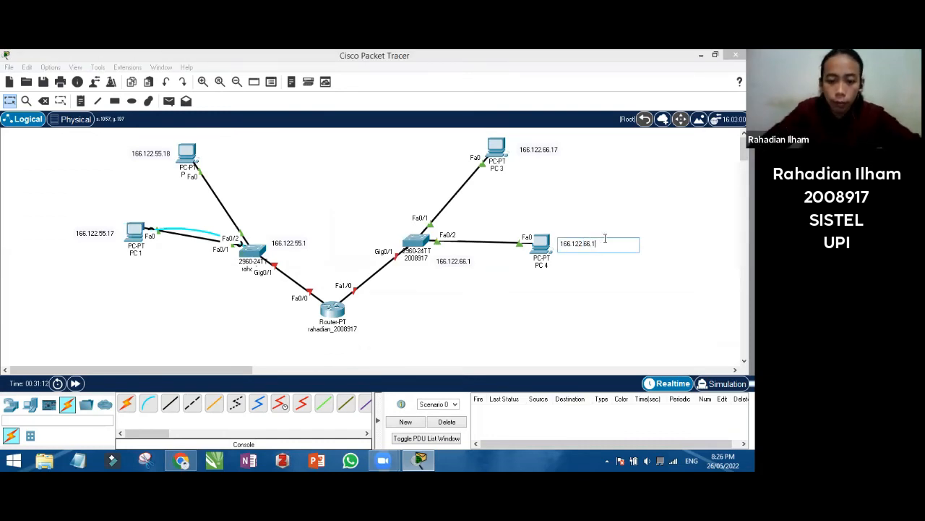
{"action": "left_click", "coordinate": [538, 177]}
In PC 3's IP Configuration, enter IPv4 166.122.66.17 (mask 255.255.0.0) and gateway 166.122.66.1, then close it
{"action": "left_click", "coordinate": [498, 149]}
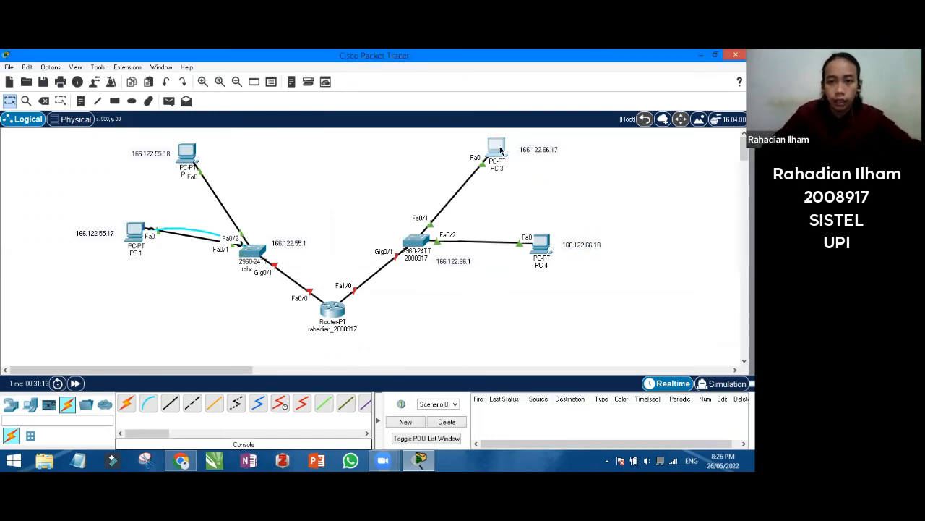
{"action": "left_click", "coordinate": [262, 88]}
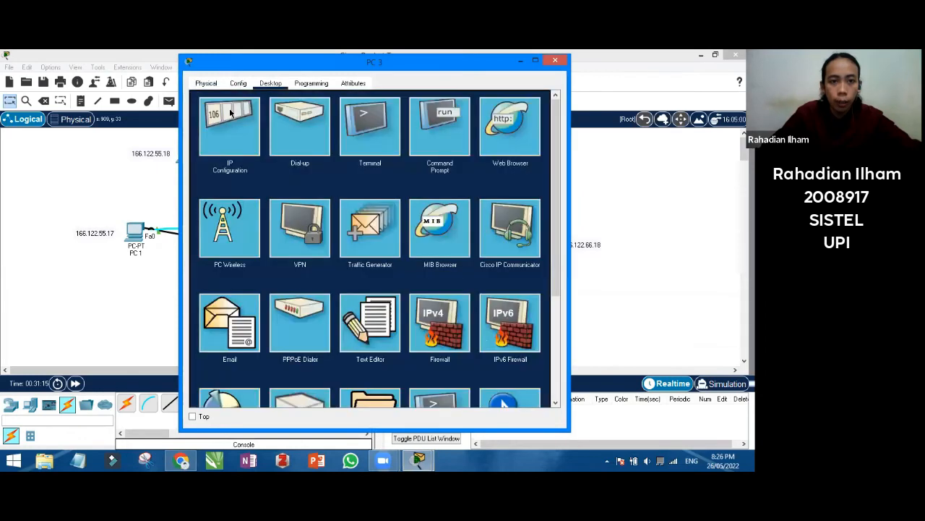
{"action": "left_click", "coordinate": [232, 116]}
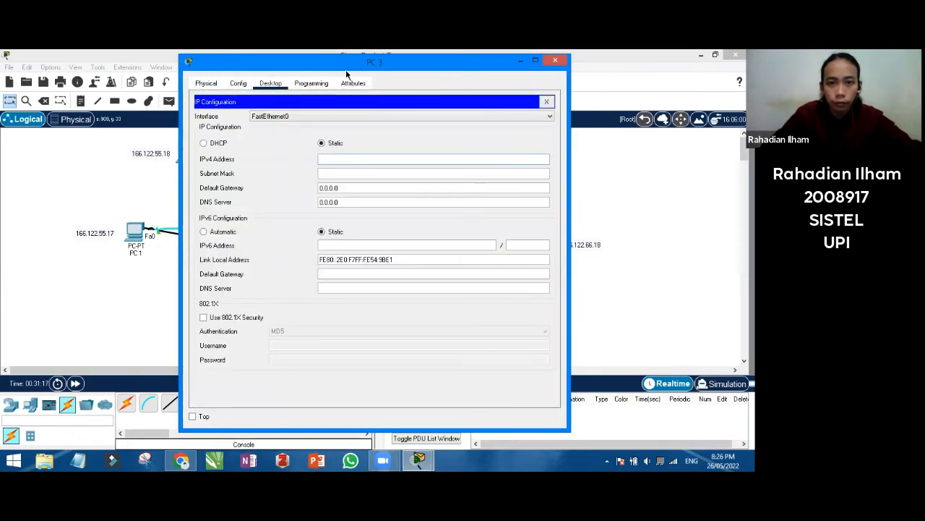
{"action": "left_click_drag", "start_coordinate": [311, 66], "coordinate": [204, 86]}
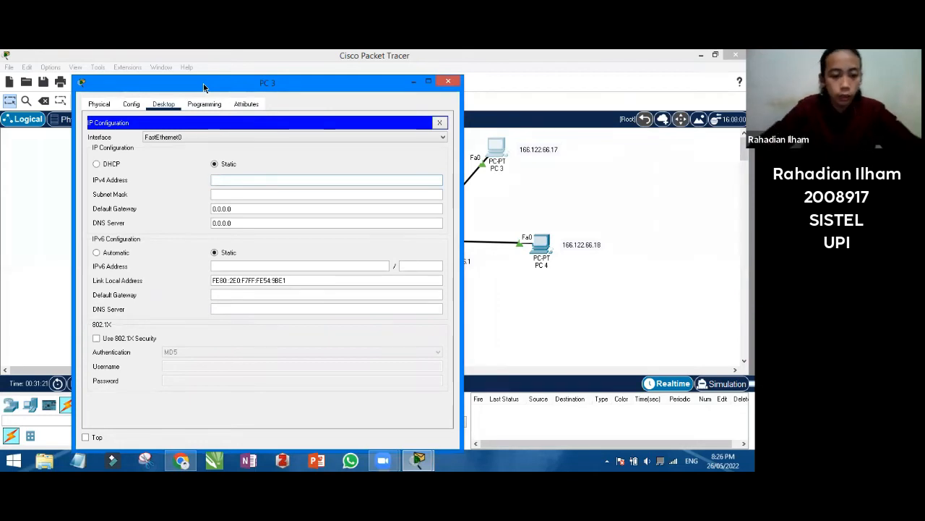
{"action": "type", "text": "166.122"}
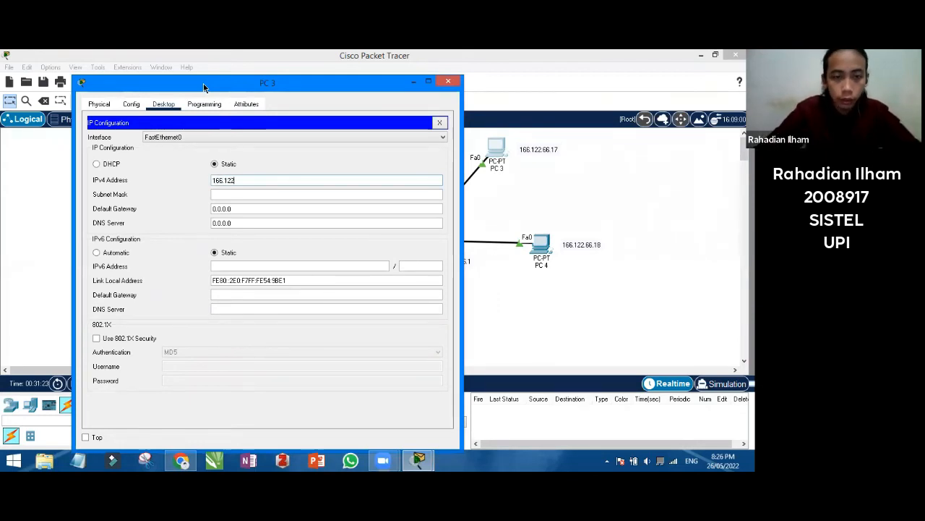
{"action": "type", "text": ".66.1"}
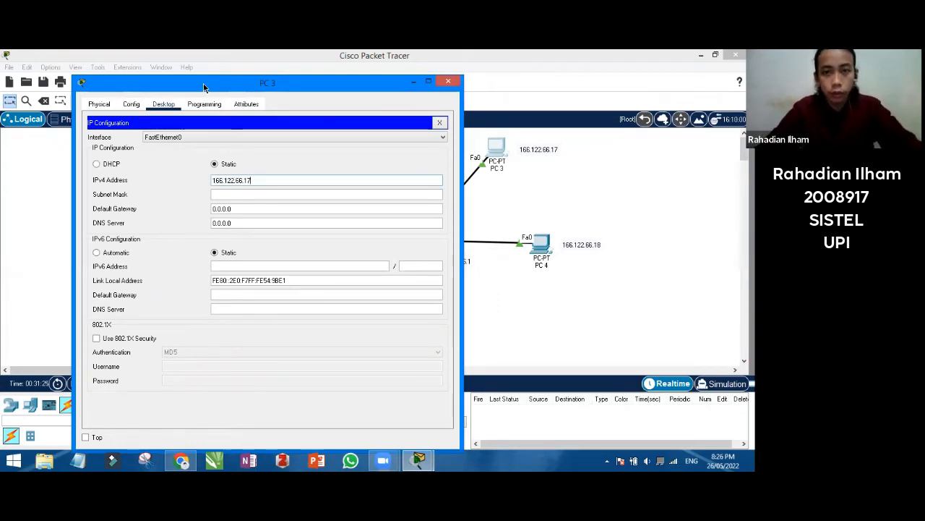
{"action": "type", "text": "7"}
{"action": "key", "text": "Tab"}
{"action": "key", "text": "Tab"}
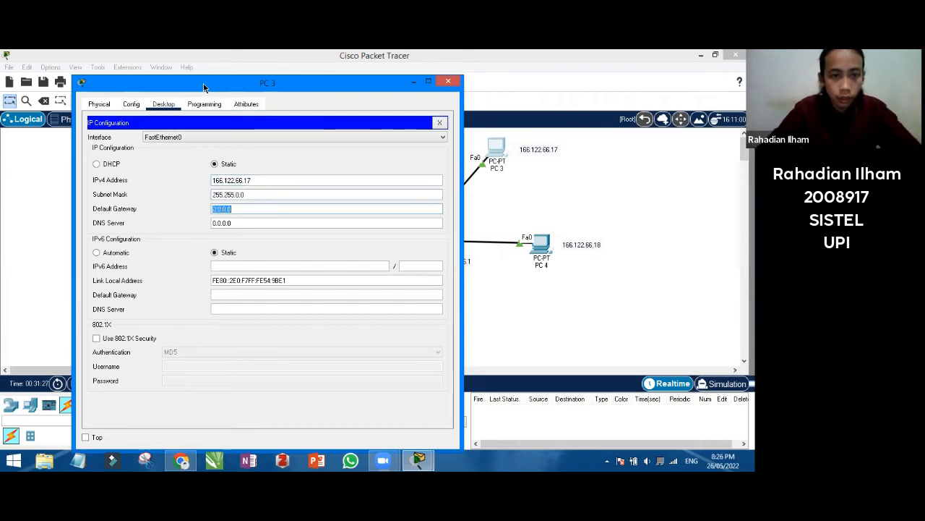
{"action": "type", "text": "166."}
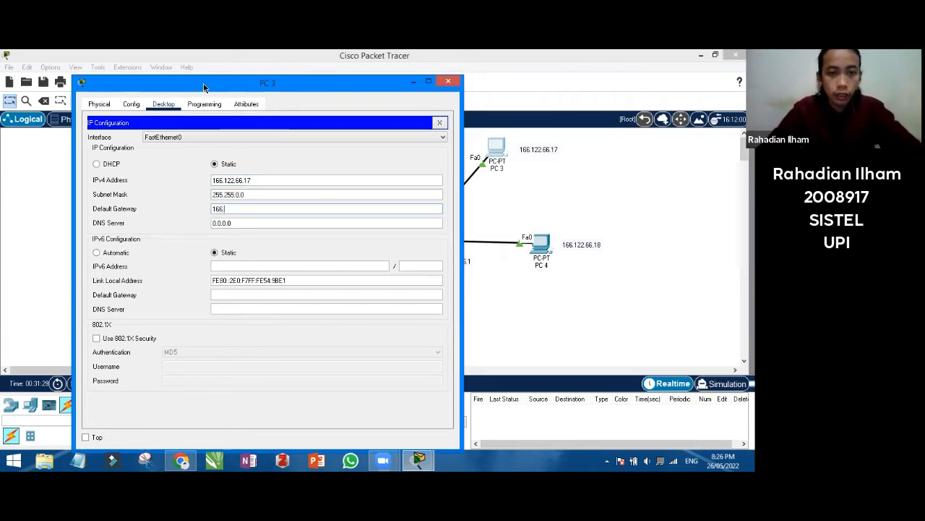
{"action": "type", "text": "122."}
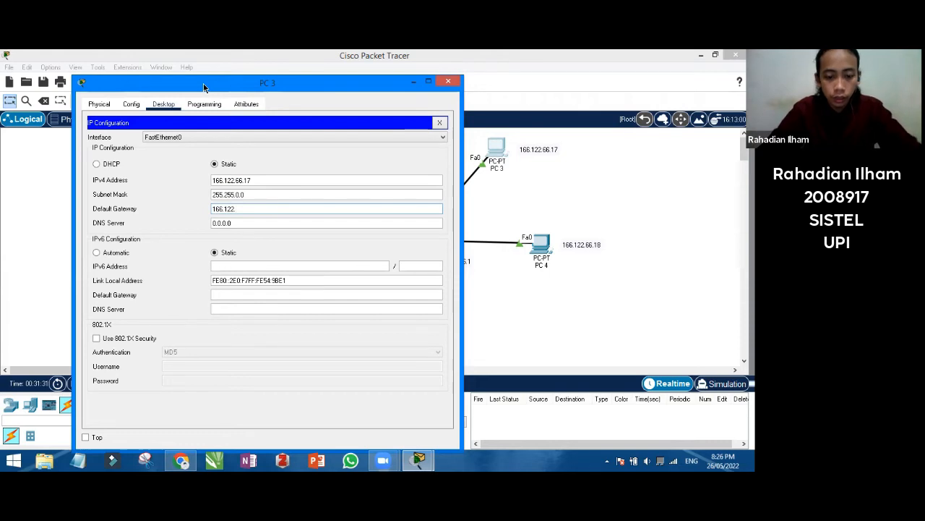
{"action": "type", "text": "66.1"}
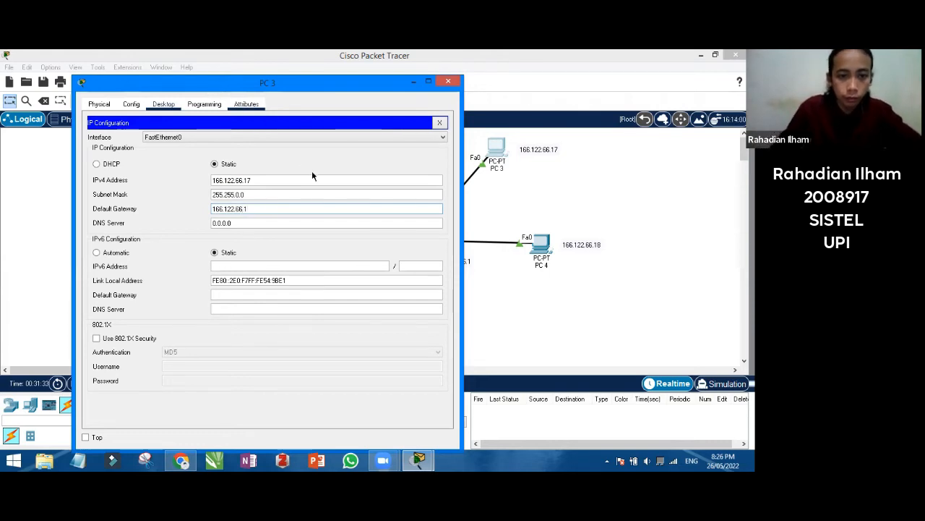
{"action": "left_click", "coordinate": [447, 82]}
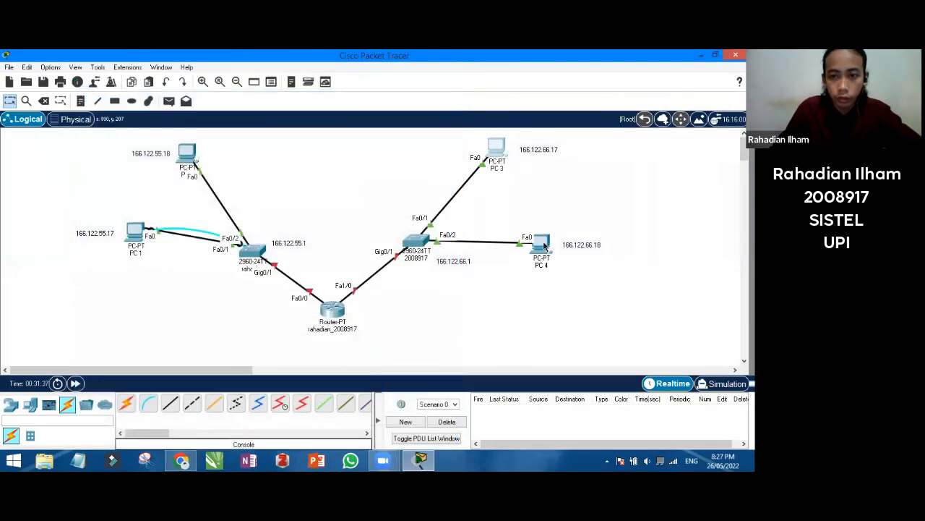
In PC 4's IP Configuration, enter IPv4 166.122.66.18 (mask 255.255.0.0) and gateway 166.122.66.1, then close it
{"action": "left_click", "coordinate": [543, 246]}
{"action": "left_click", "coordinate": [270, 83]}
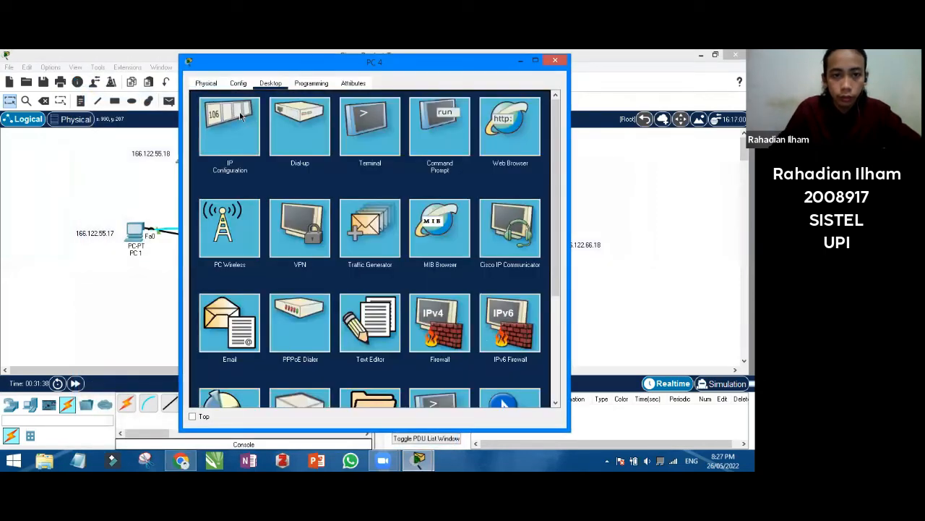
{"action": "left_click", "coordinate": [235, 123]}
{"action": "type", "text": "166.12"}
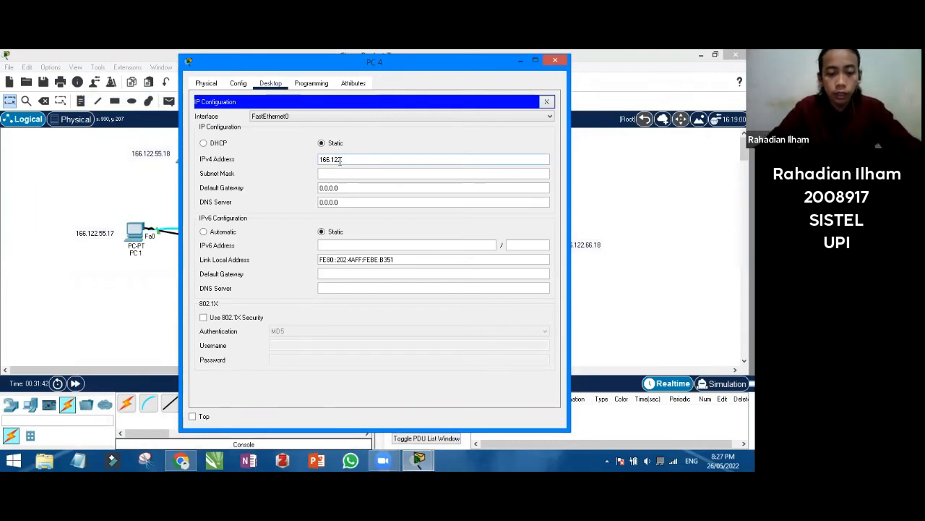
{"action": "type", "text": "2.66.18"}
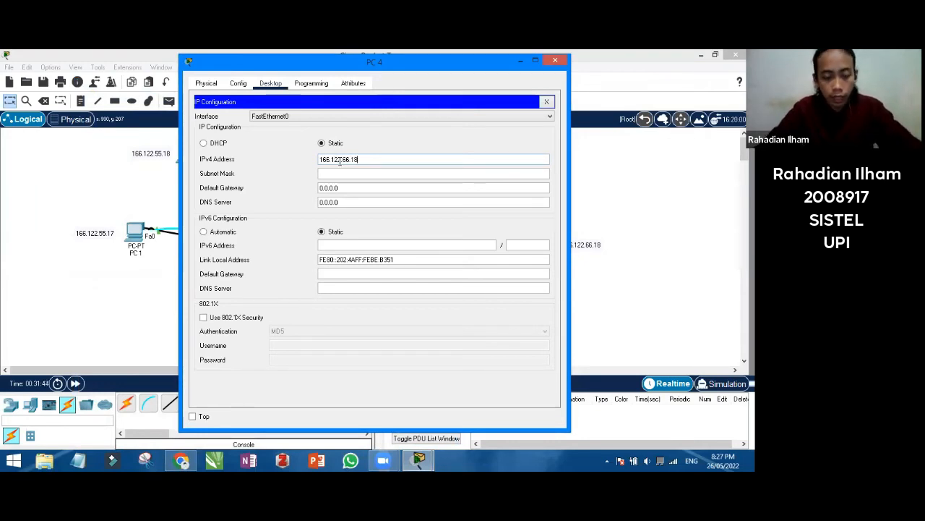
{"action": "key", "text": "Tab"}
{"action": "key", "text": "Tab"}
{"action": "type", "text": "1"}
{"action": "type", "text": "6."}
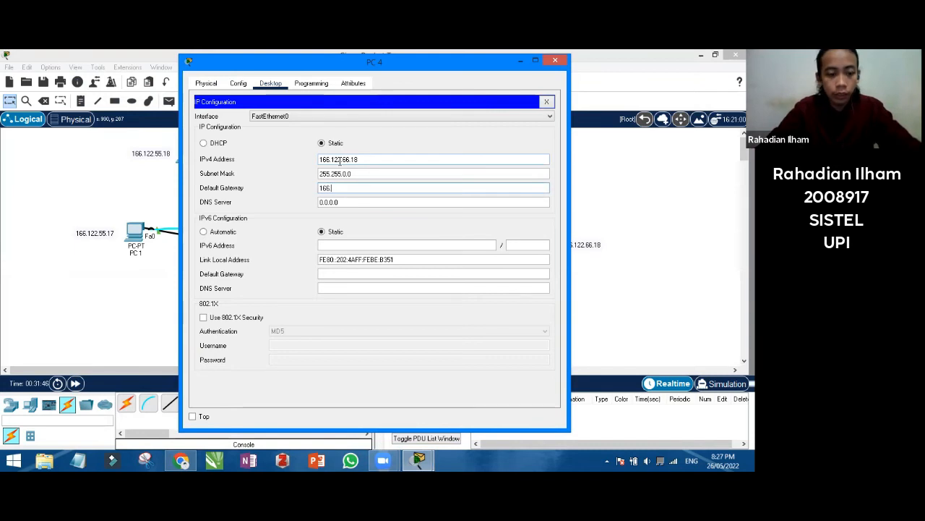
{"action": "type", "text": "122.66.1"}
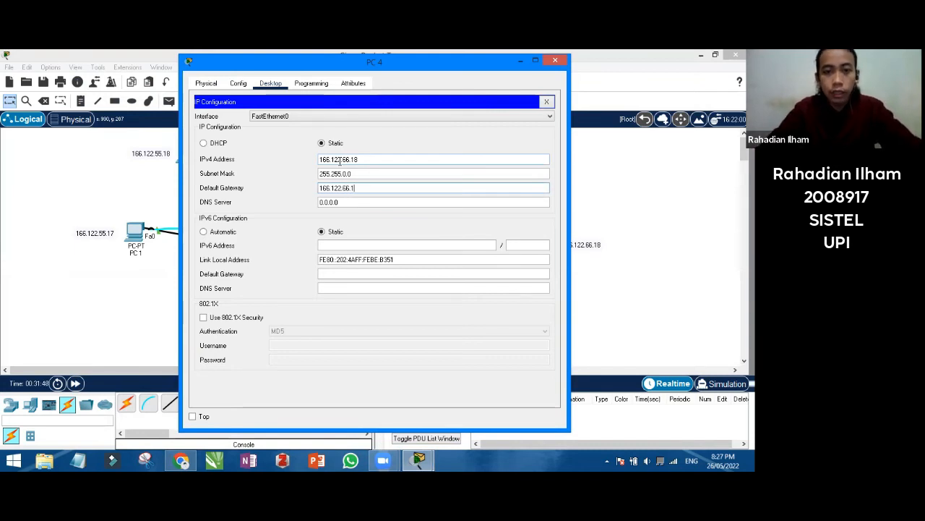
{"action": "left_click", "coordinate": [397, 143]}
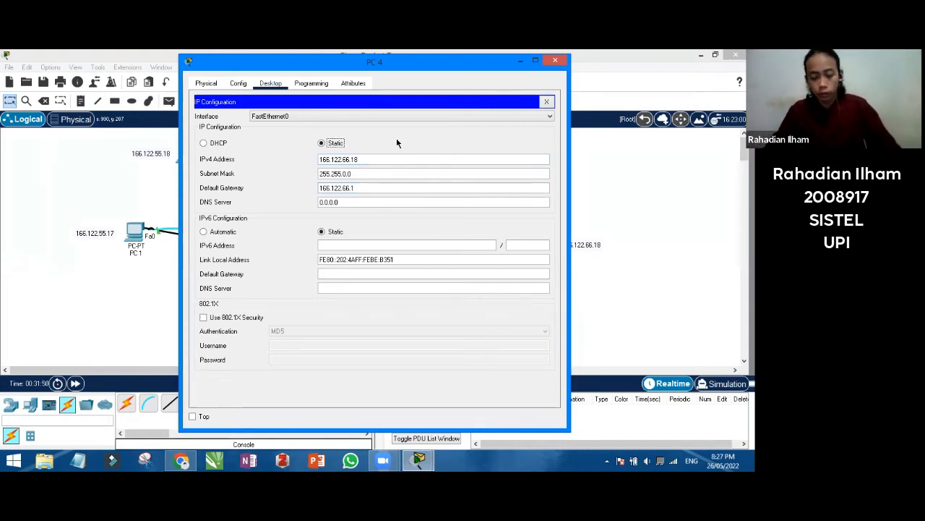
{"action": "left_click", "coordinate": [556, 62]}
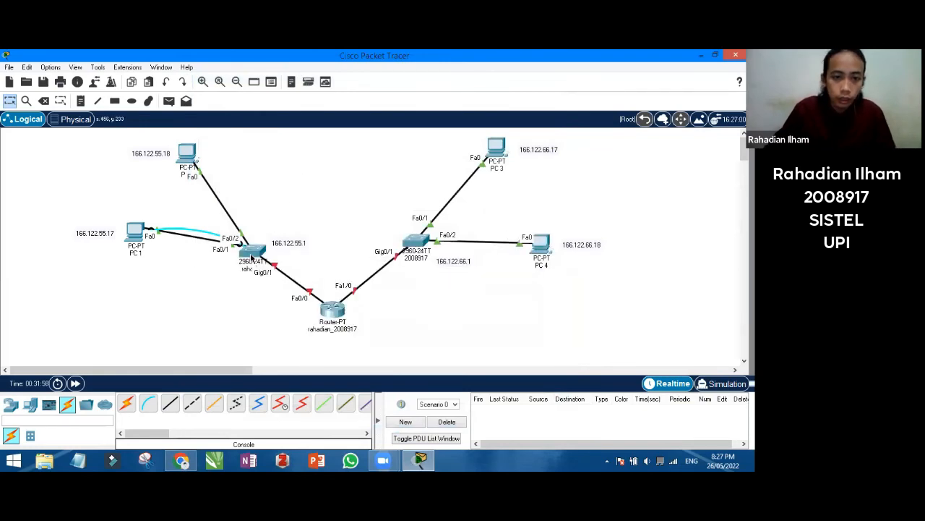
Log in to the left switch's CLI and enter global configuration mode with en and config t
{"action": "left_click", "coordinate": [251, 257]}
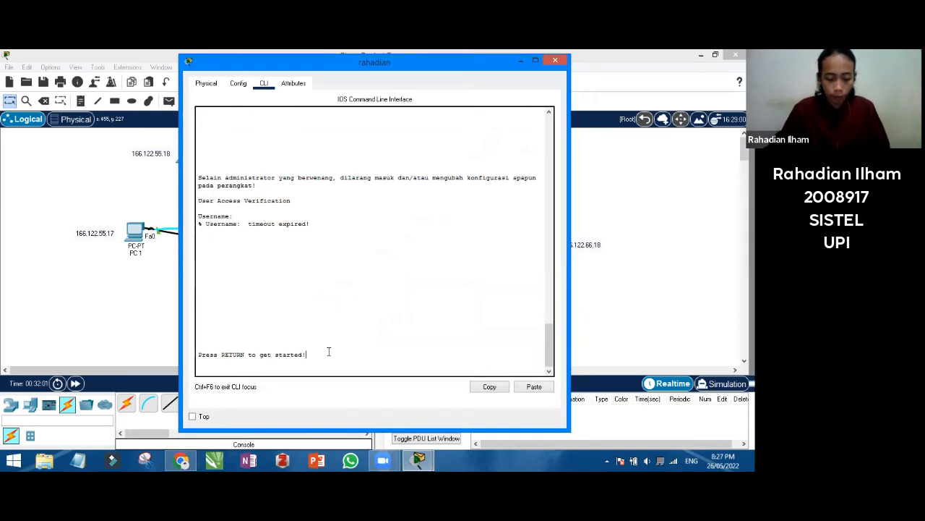
{"action": "key", "text": "Return"}
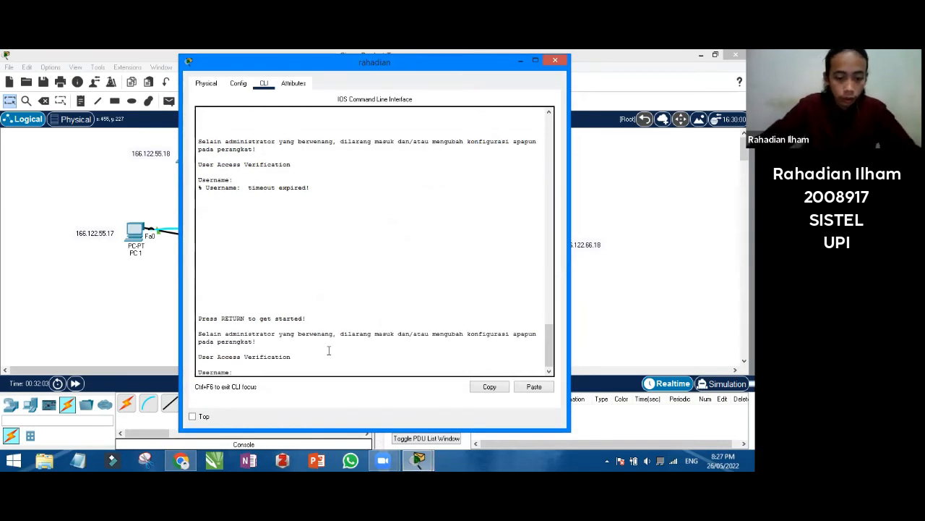
{"action": "type", "text": "rahadian"}
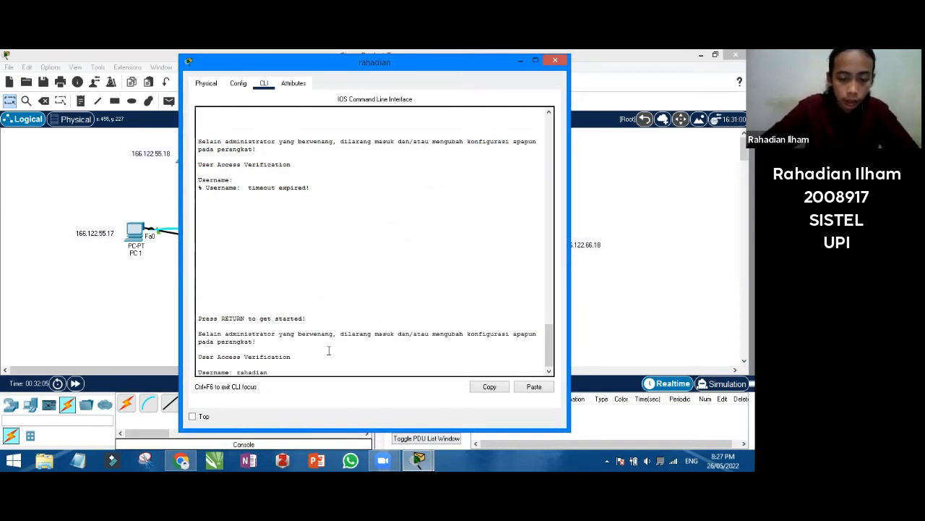
{"action": "key", "text": "Return"}
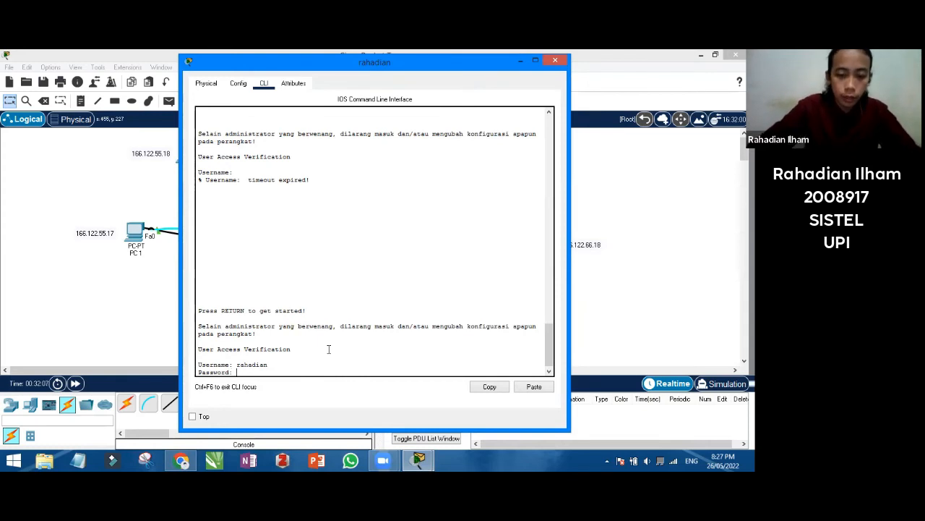
{"action": "key", "text": "Return"}
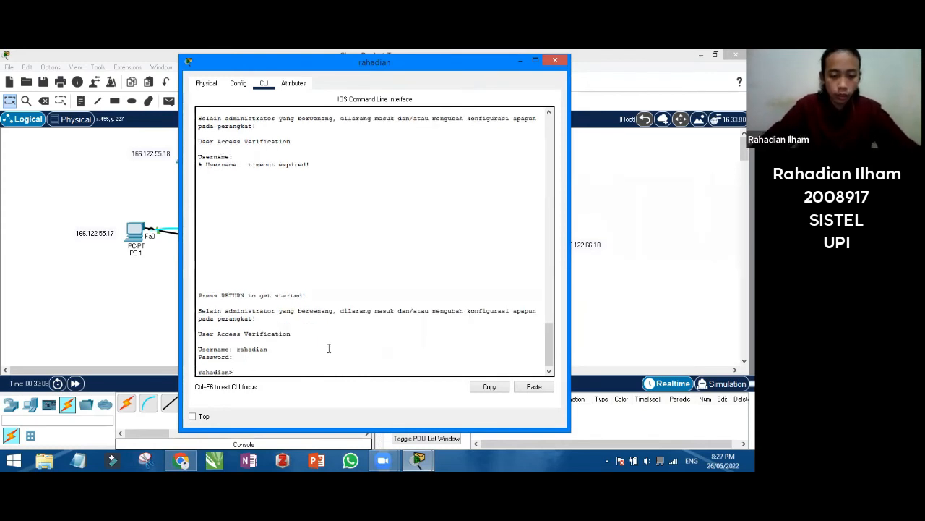
{"action": "type", "text": "en"}
{"action": "key", "text": "Return"}
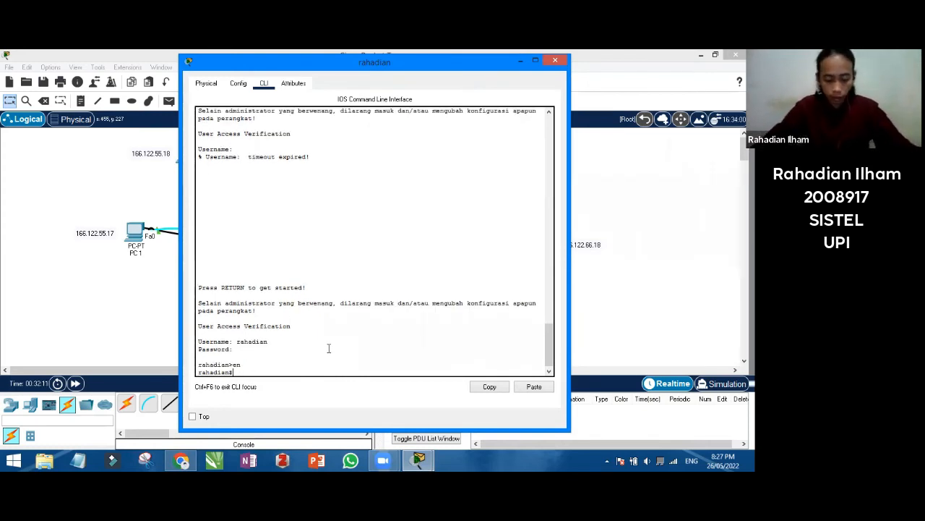
{"action": "type", "text": "config t"}
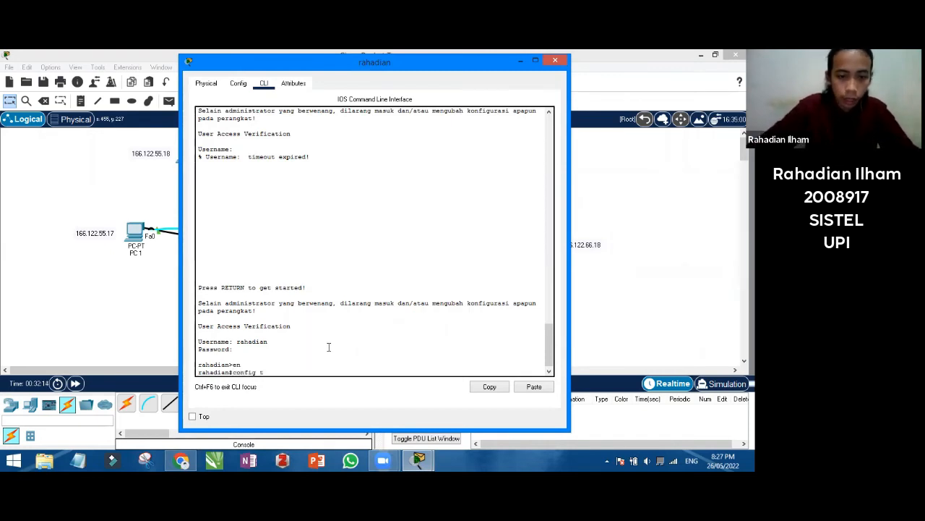
{"action": "key", "text": "Return"}
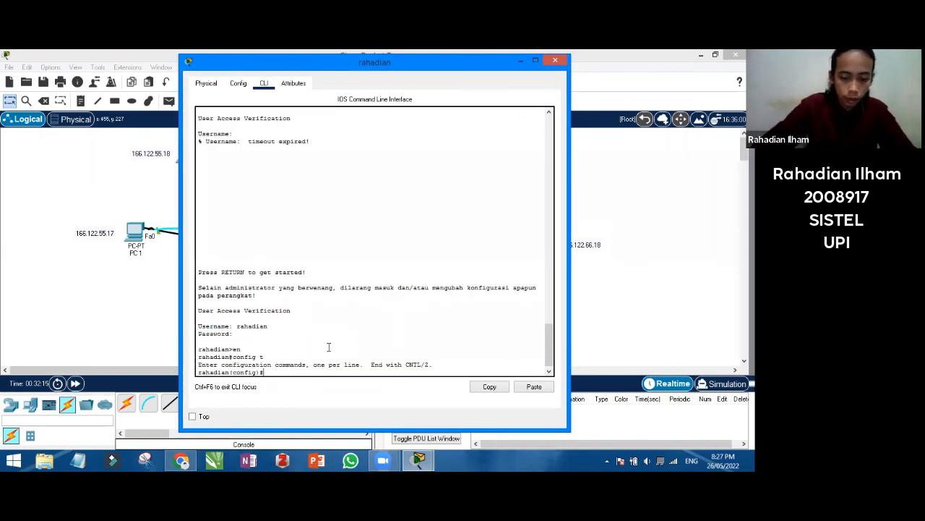
Give interface VLAN1 address 166.122.55.1 255.255.255.0, run no shut, end, and close the switch window
{"action": "type", "text": "int"}
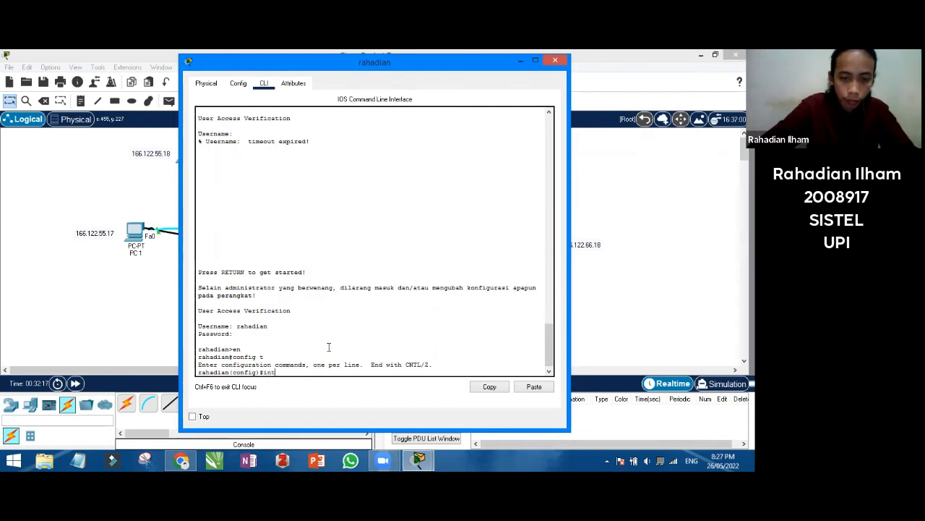
{"action": "type", "text": " vlan1"}
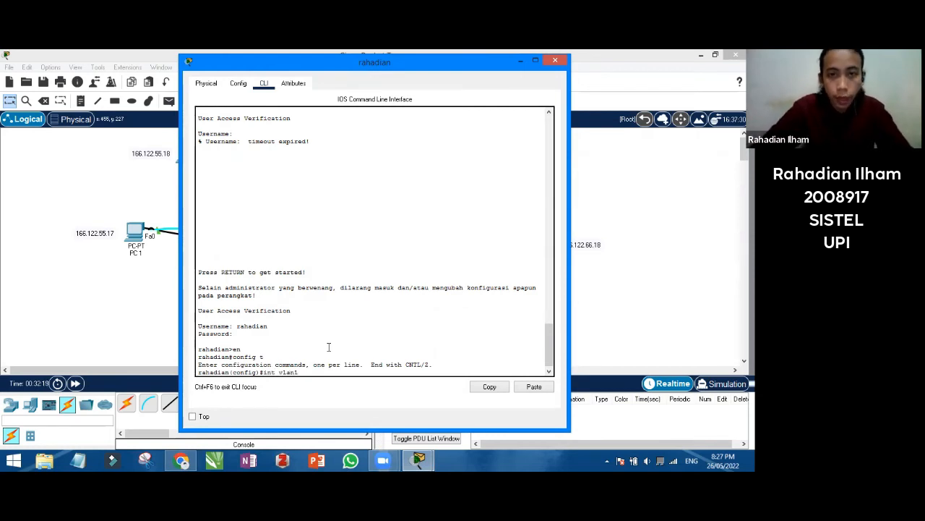
{"action": "key", "text": "Return"}
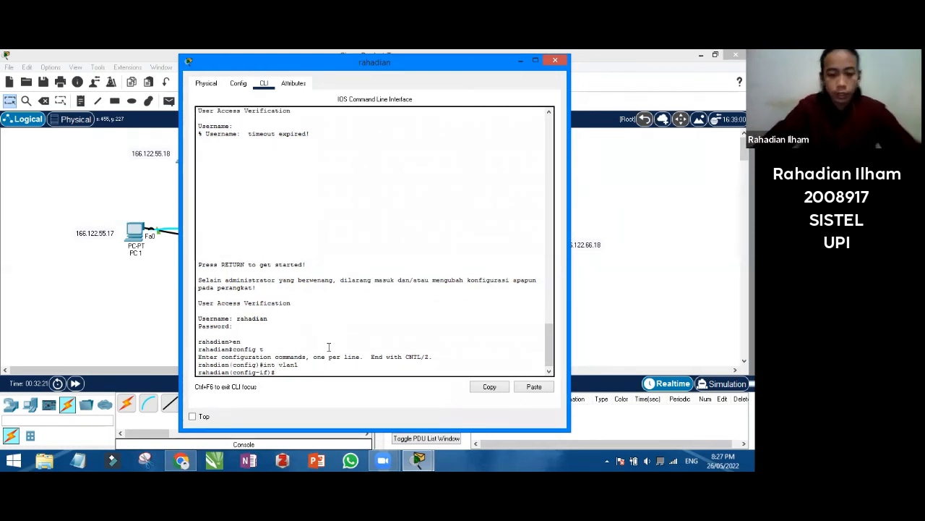
{"action": "type", "text": "ip address"}
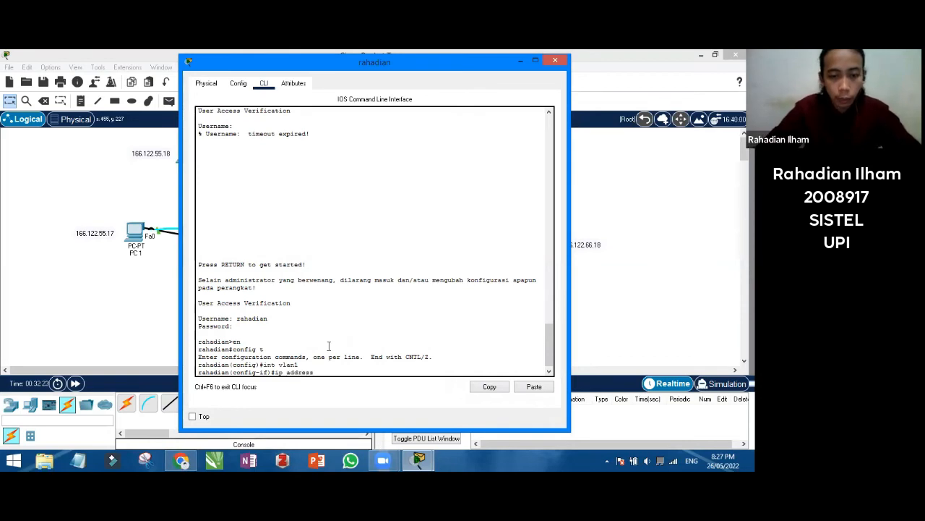
{"action": "type", "text": " 166."}
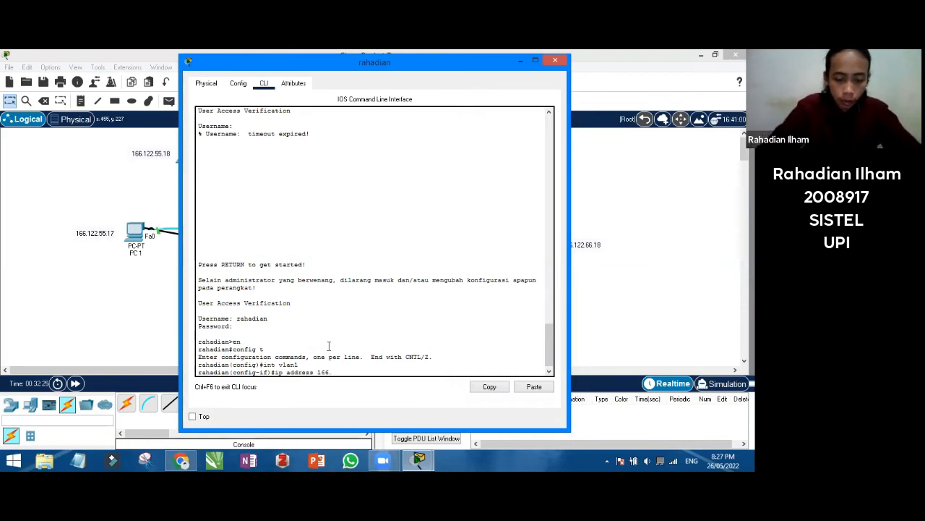
{"action": "type", "text": "122.5"}
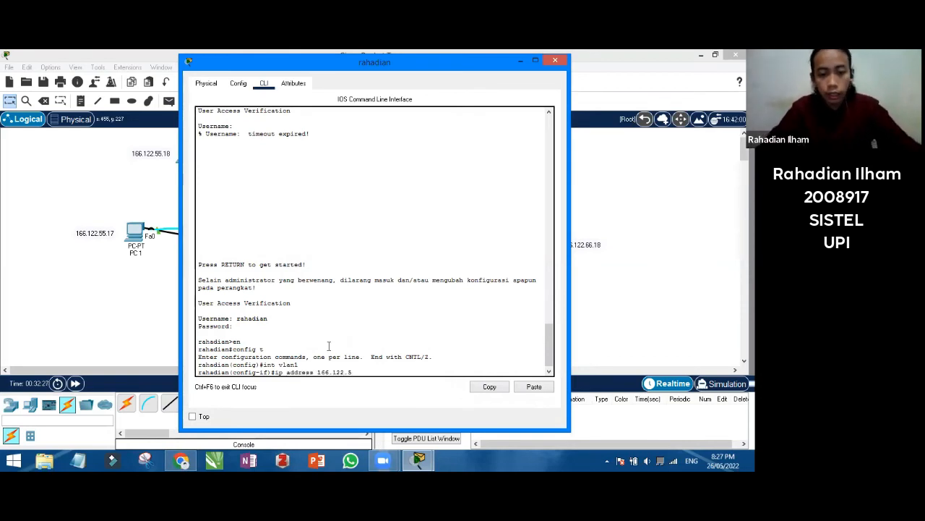
{"action": "type", "text": "5.1"}
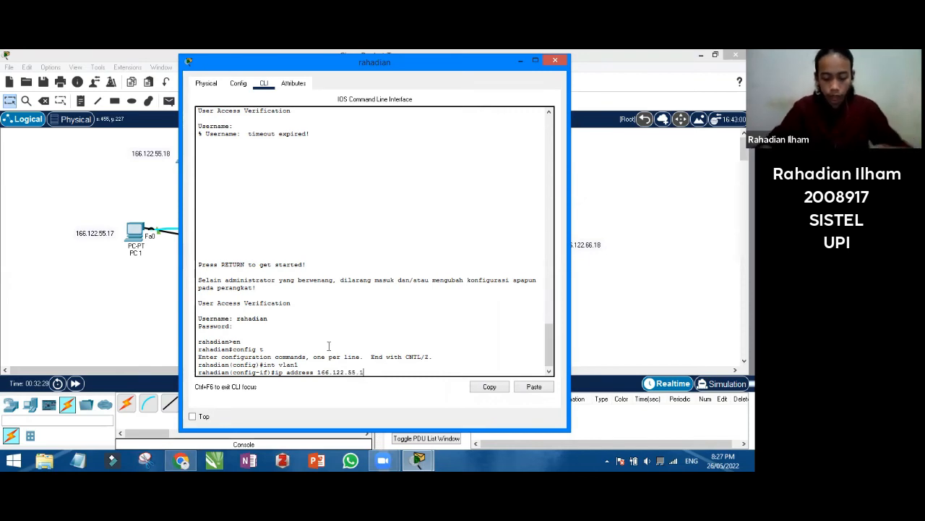
{"action": "type", "text": " 255.2"}
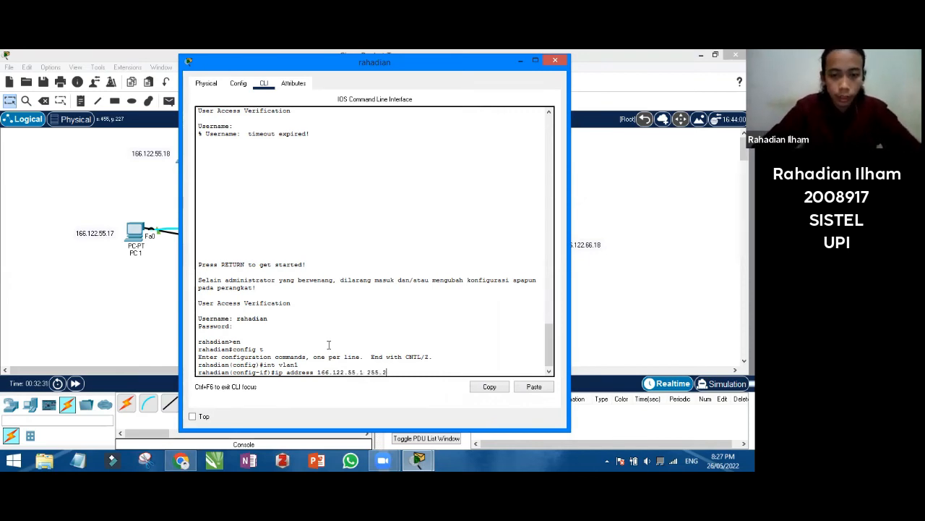
{"action": "type", "text": "55.255.0"}
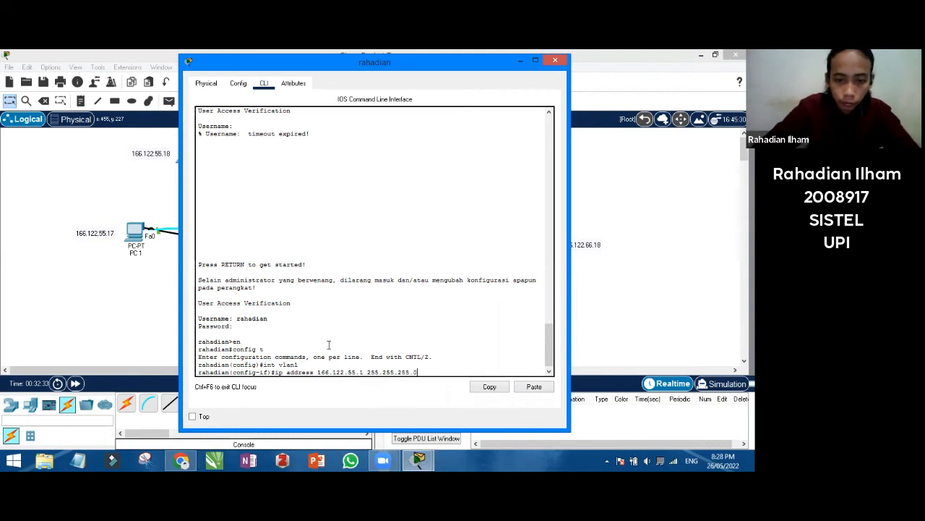
{"action": "key", "text": "Return"}
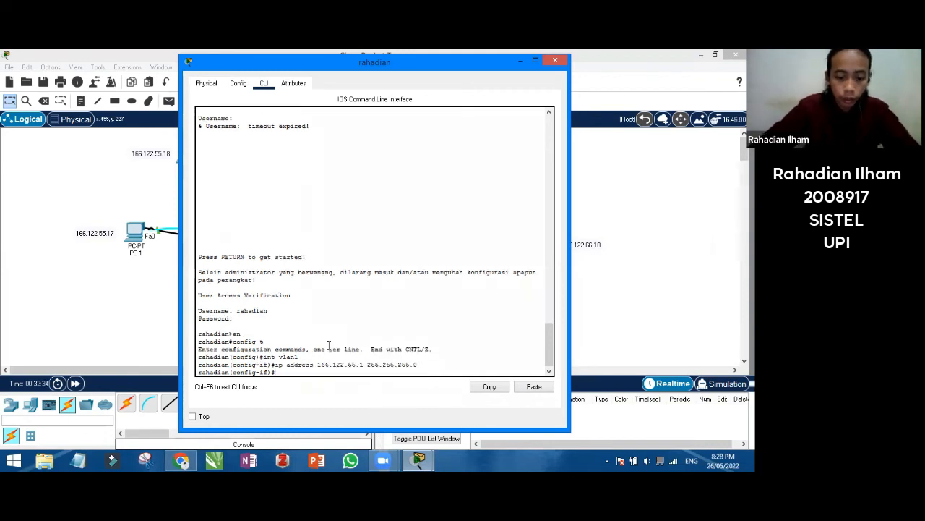
{"action": "type", "text": "no shut"}
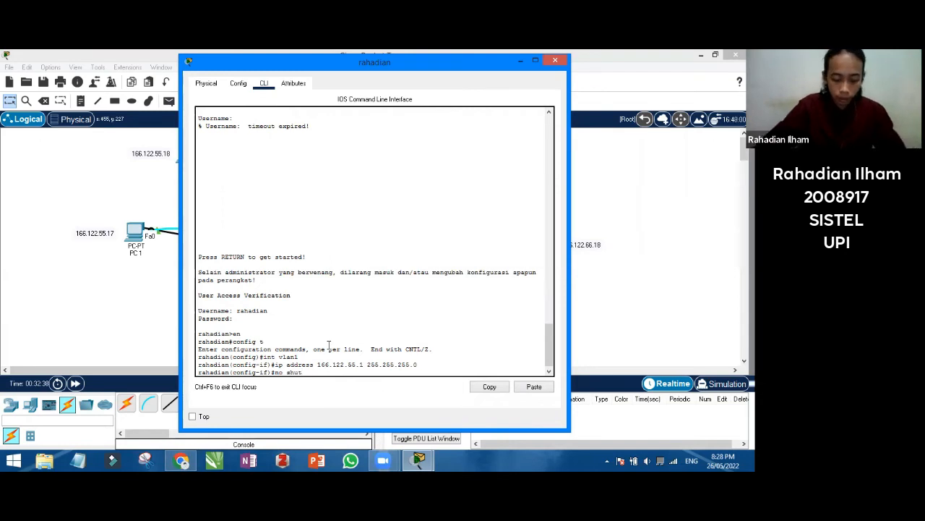
{"action": "key", "text": "Return"}
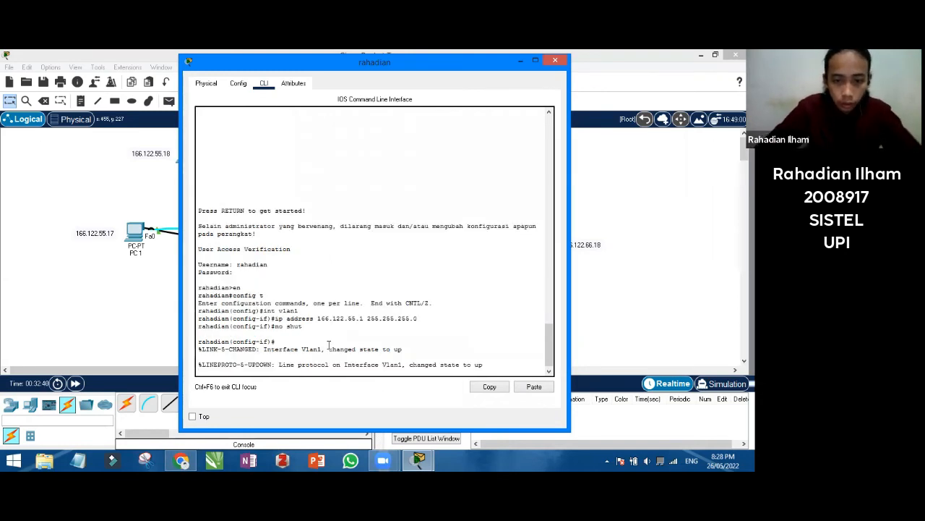
{"action": "key", "text": "Return"}
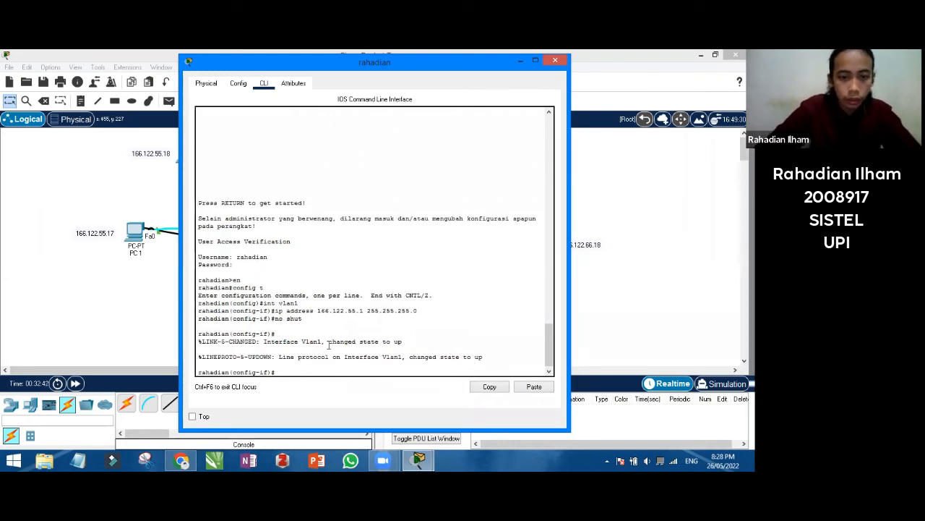
{"action": "type", "text": "end"}
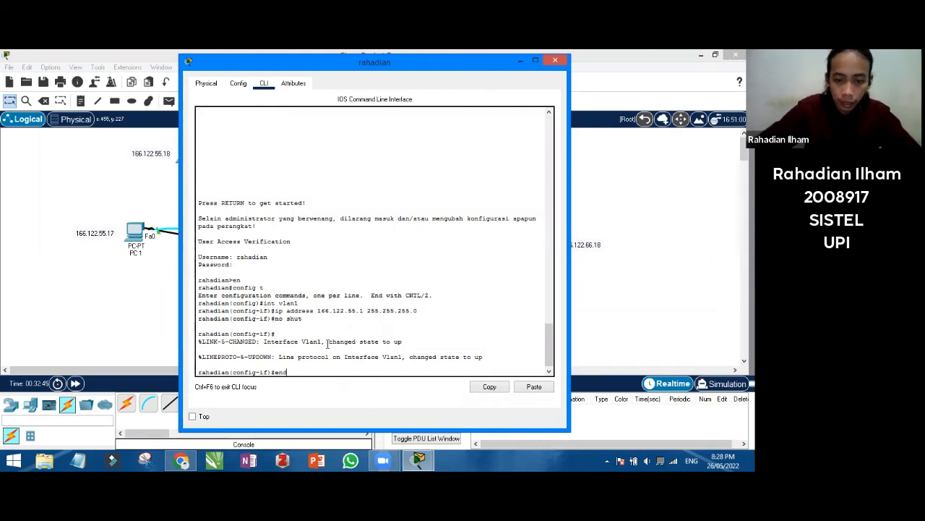
{"action": "key", "text": "Return"}
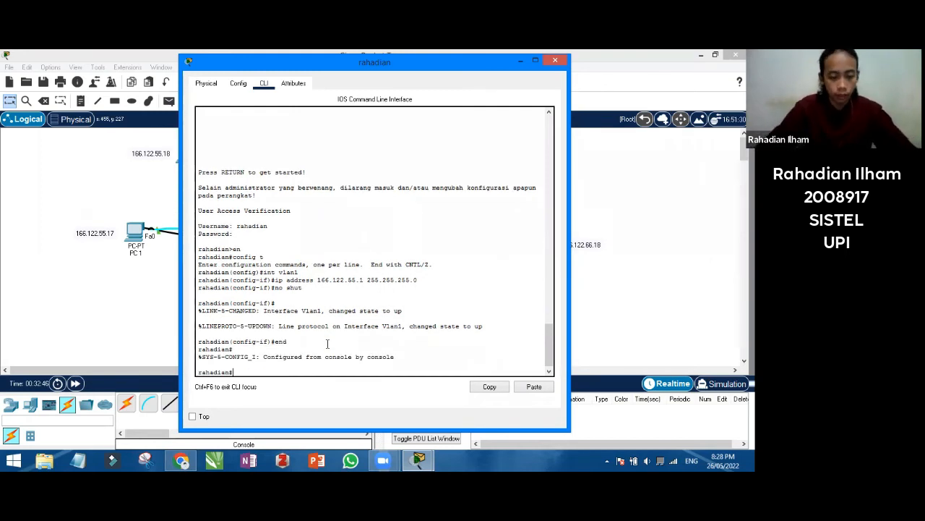
{"action": "left_click_drag", "start_coordinate": [318, 62], "coordinate": [221, 70]}
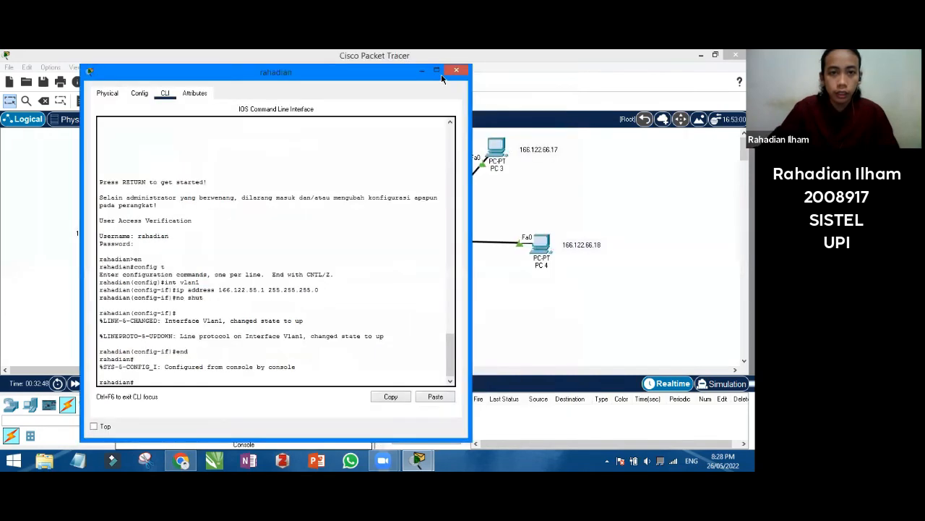
{"action": "left_click", "coordinate": [452, 74]}
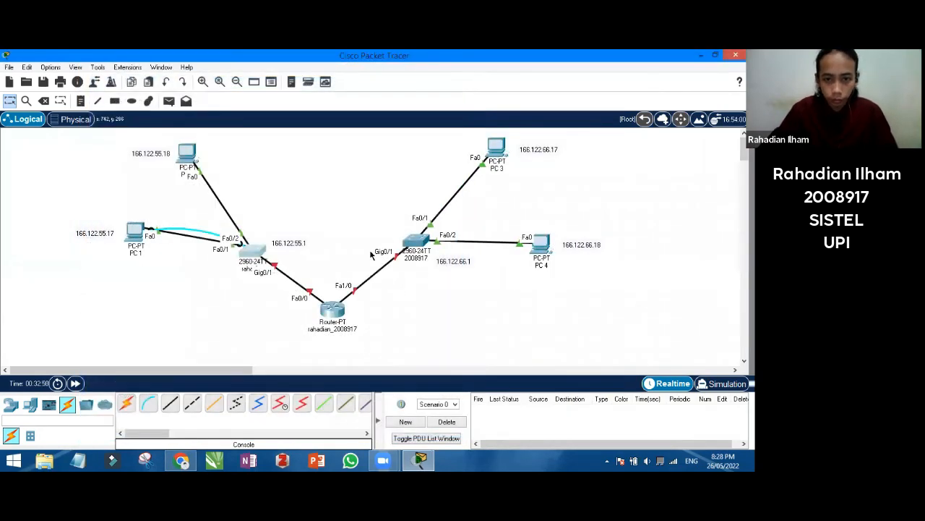
Log in to the right-hand switch's CLI and enter global configuration mode with en and config t
{"action": "left_click", "coordinate": [421, 242]}
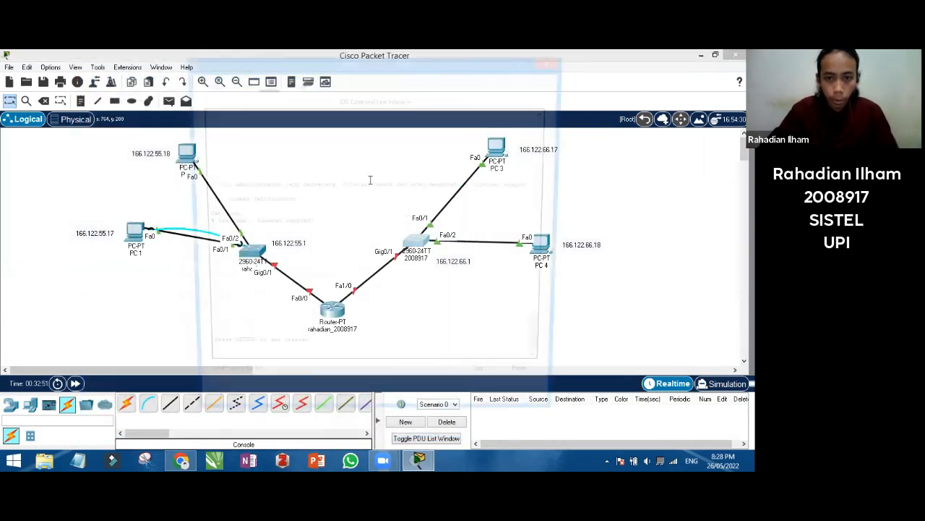
{"action": "key", "text": "Return"}
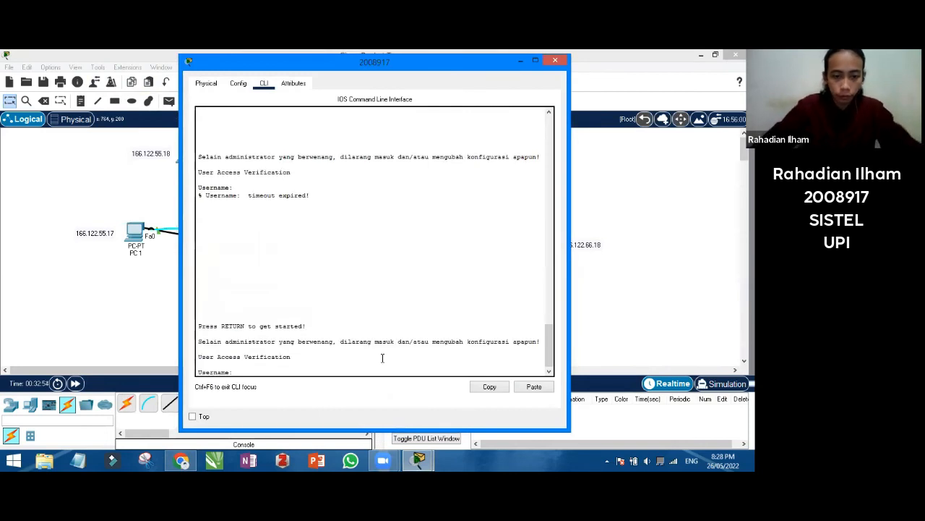
{"action": "type", "text": "rahadian"}
{"action": "key", "text": "Return"}
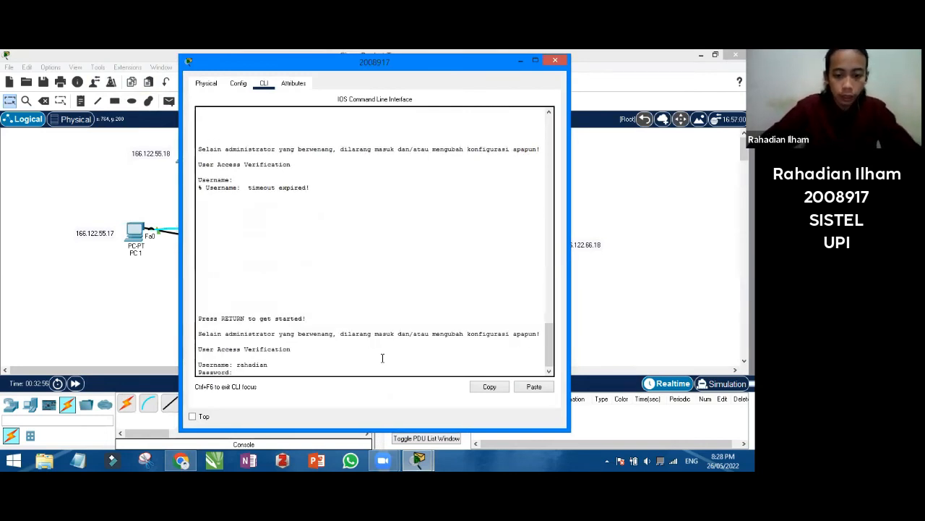
{"action": "key", "text": "Return"}
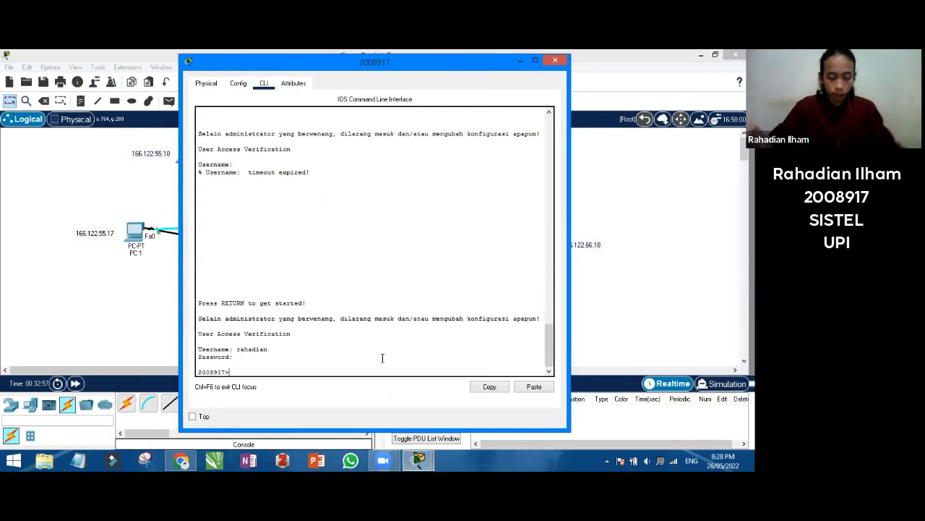
{"action": "type", "text": "en"}
{"action": "key", "text": "Return"}
{"action": "type", "text": "config t"}
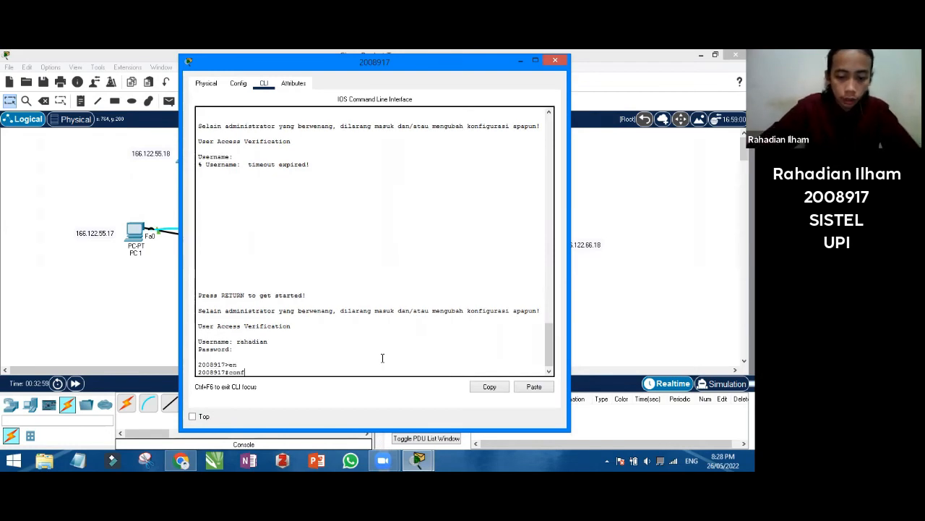
{"action": "key", "text": "Return"}
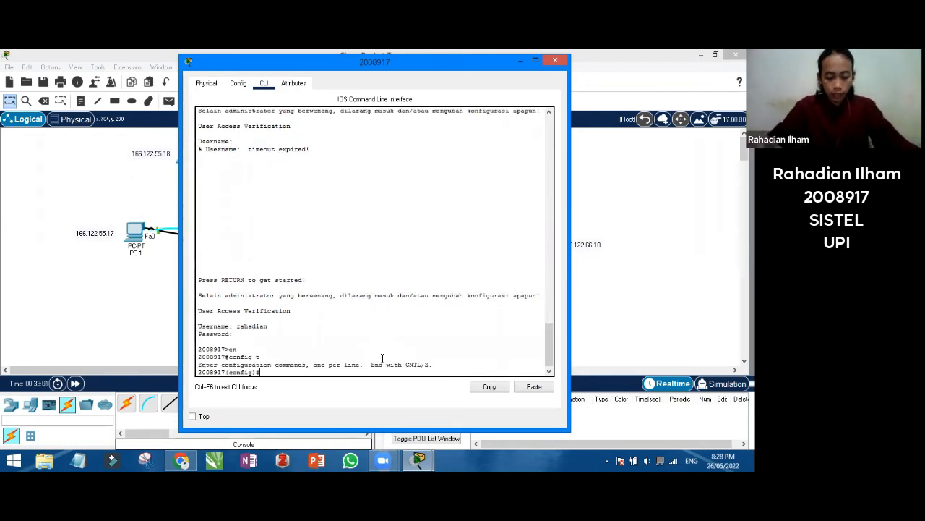
Give interface VLAN1 address 166.122.66.1 255.255.255.0, run no shut, end, and put the console away
{"action": "type", "text": "int "}
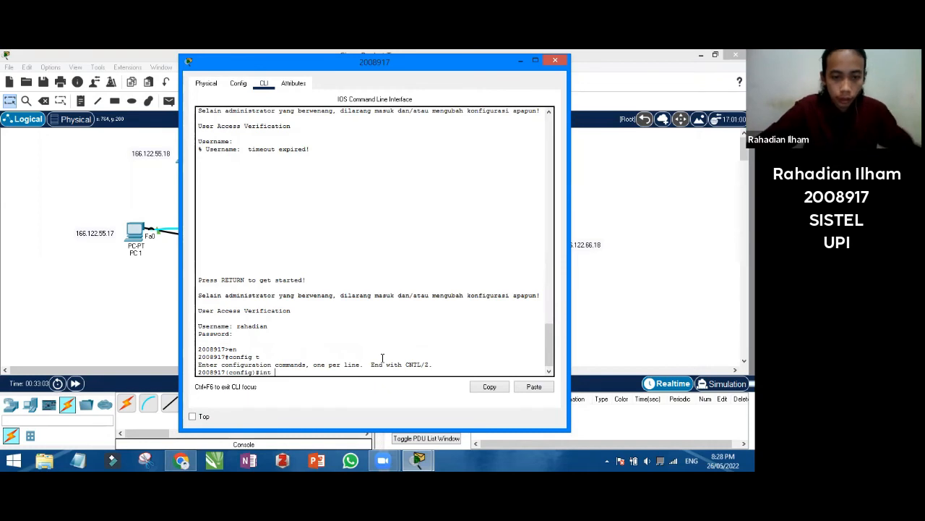
{"action": "type", "text": "vlan"}
{"action": "type", "text": "1"}
{"action": "key", "text": "Return"}
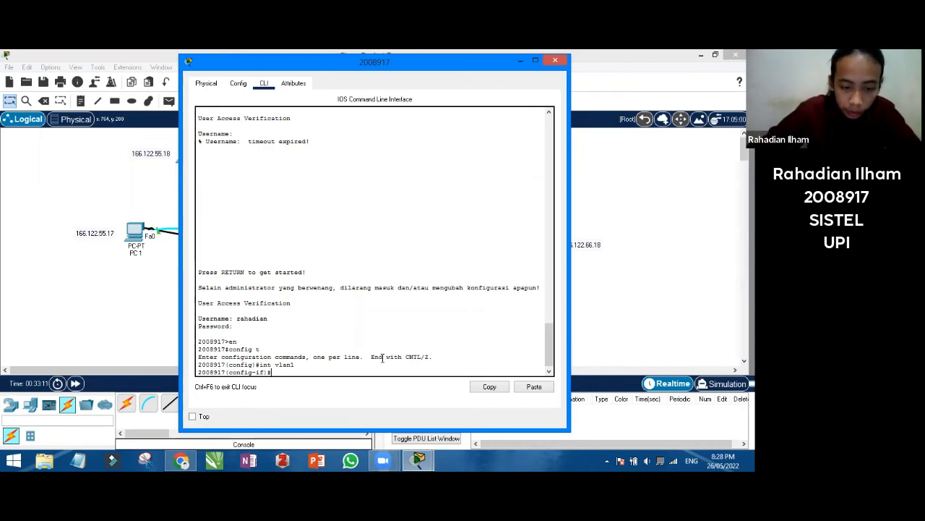
{"action": "type", "text": "ip add"}
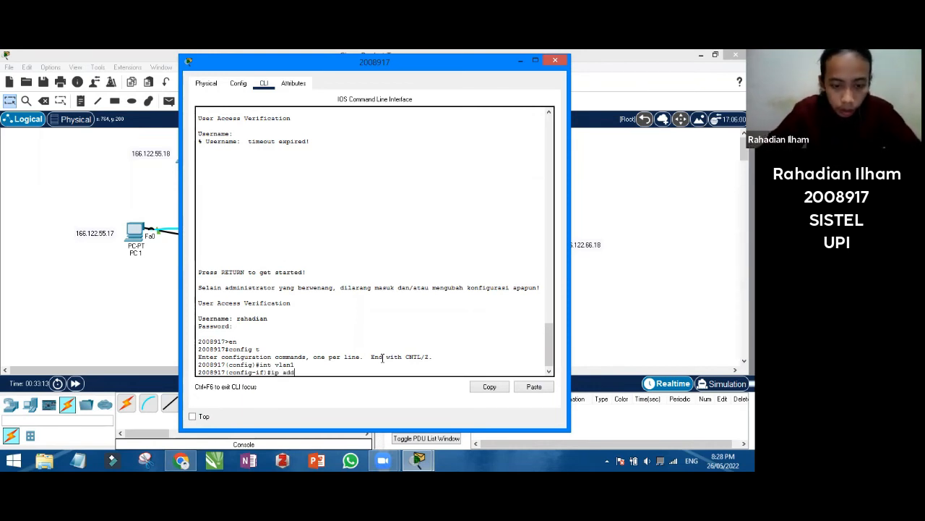
{"action": "type", "text": "ress 166"}
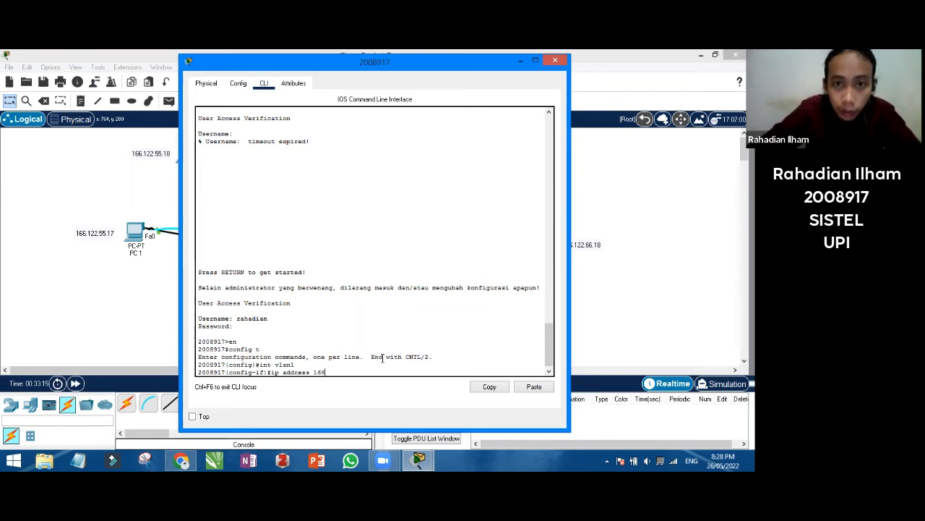
{"action": "type", "text": ".122"}
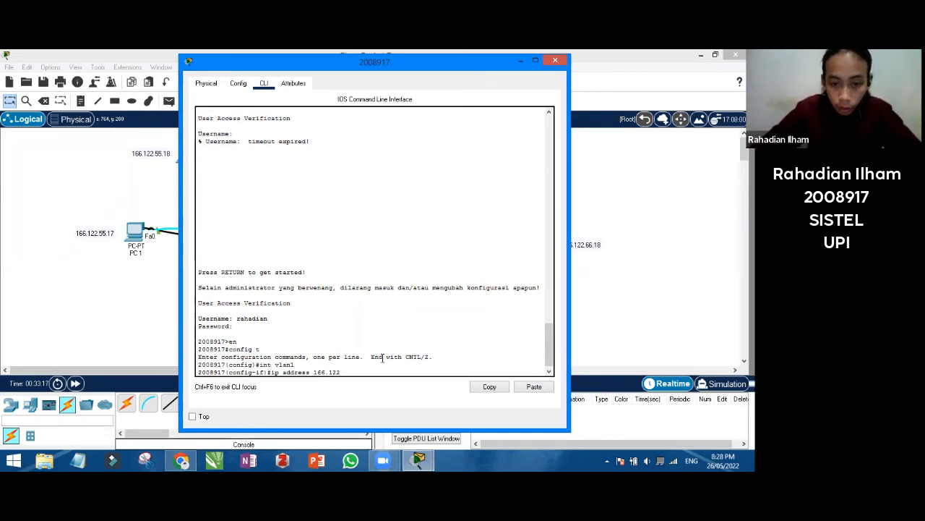
{"action": "type", "text": ".66.1 2"}
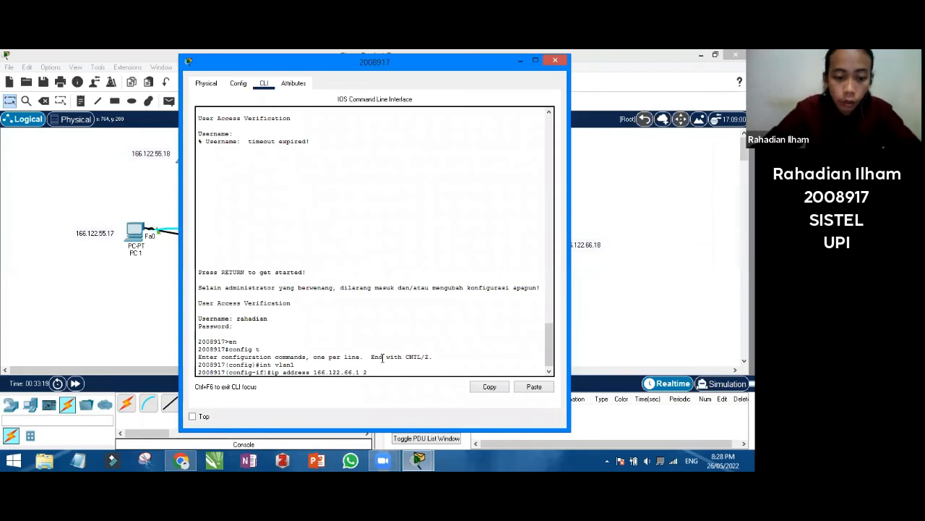
{"action": "type", "text": "55.255.2"}
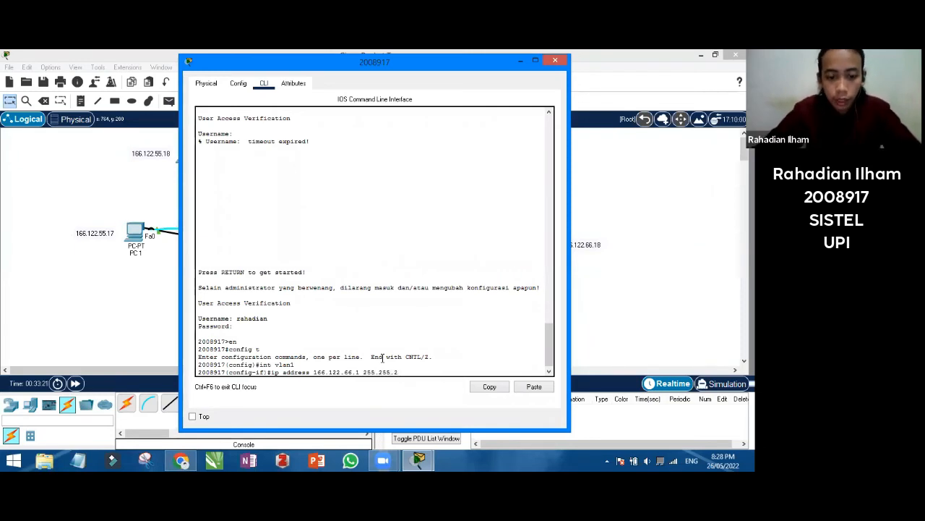
{"action": "type", "text": "55.0"}
{"action": "key", "text": "Return"}
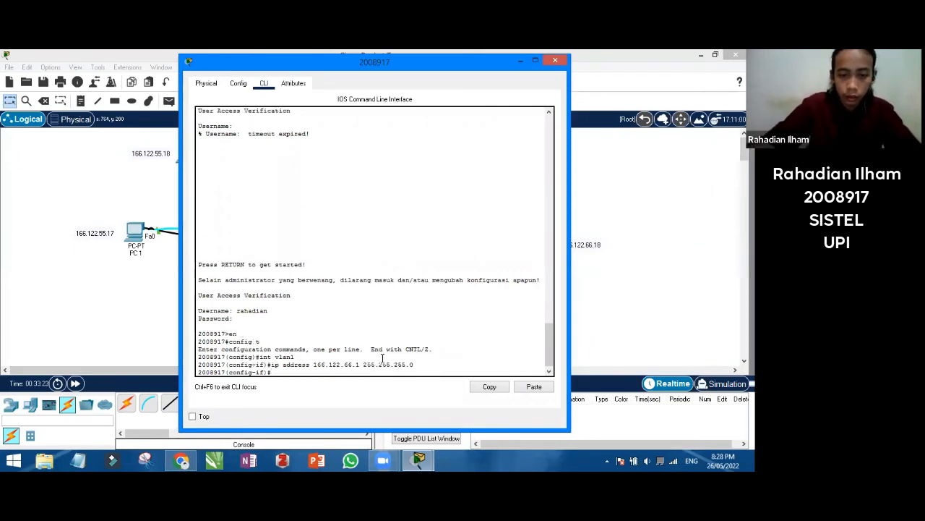
{"action": "type", "text": "no shut"}
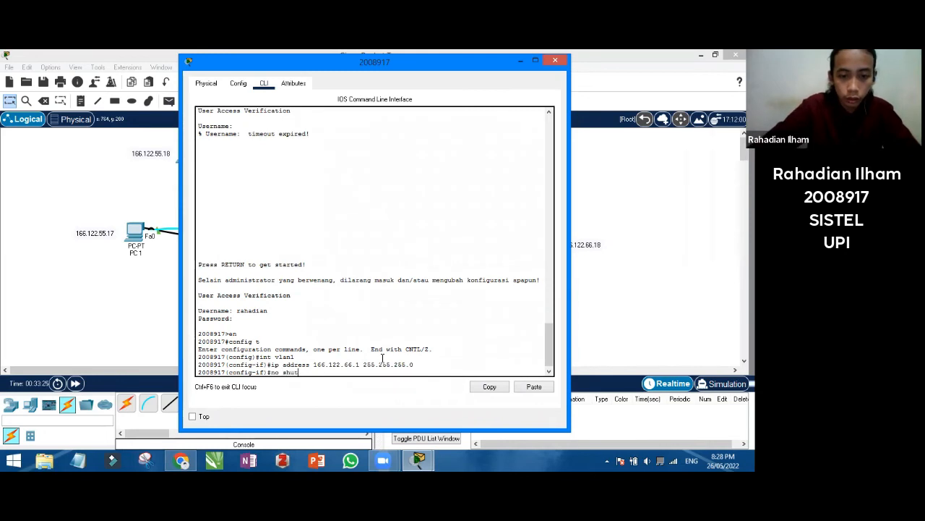
{"action": "key", "text": "Return"}
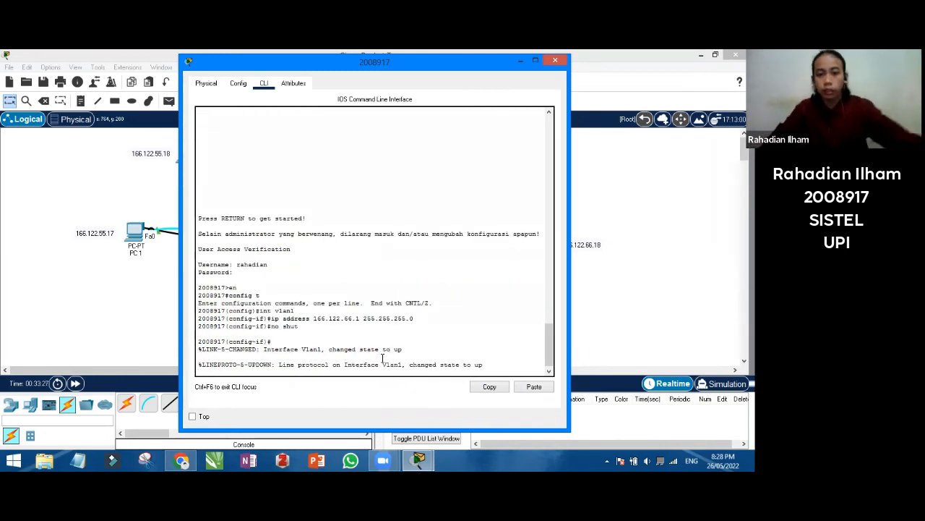
{"action": "key", "text": "Return"}
{"action": "type", "text": "end"}
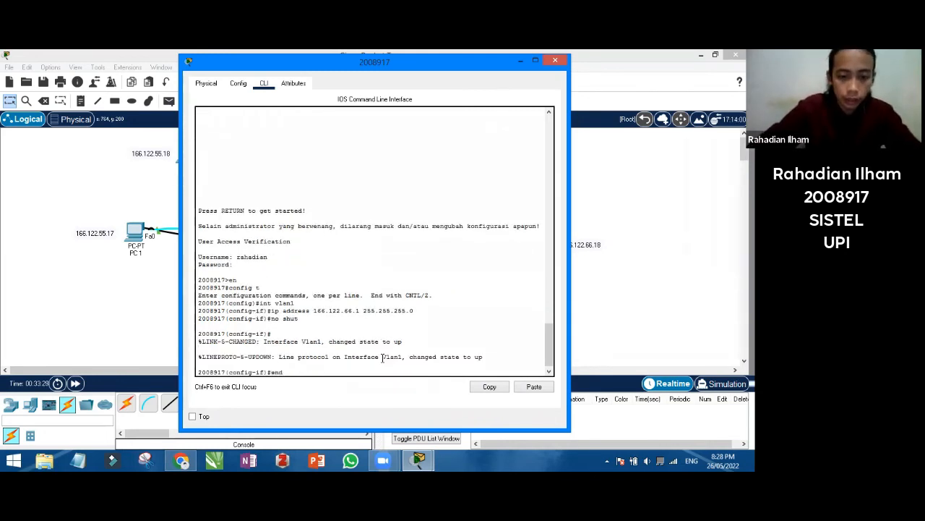
{"action": "key", "text": "Return"}
{"action": "left_click_drag", "start_coordinate": [275, 70], "coordinate": [231, 90]}
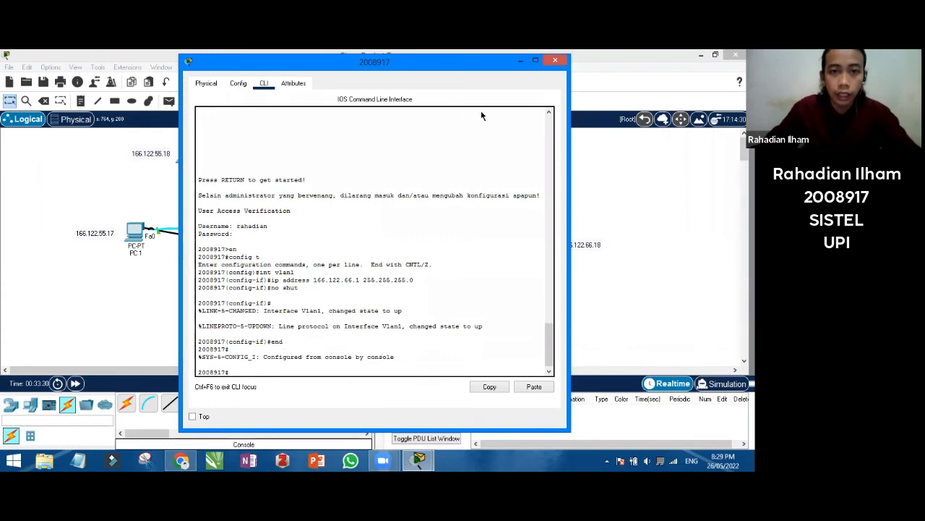
{"action": "left_click", "coordinate": [480, 81]}
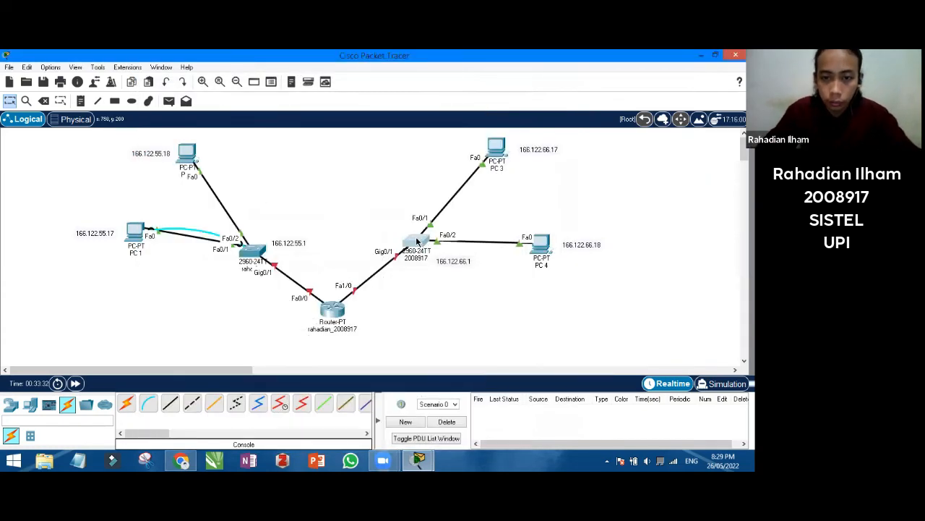
Open the Router-PT device's CLI console from the canvas
{"action": "mouse_move", "coordinate": [417, 241]}
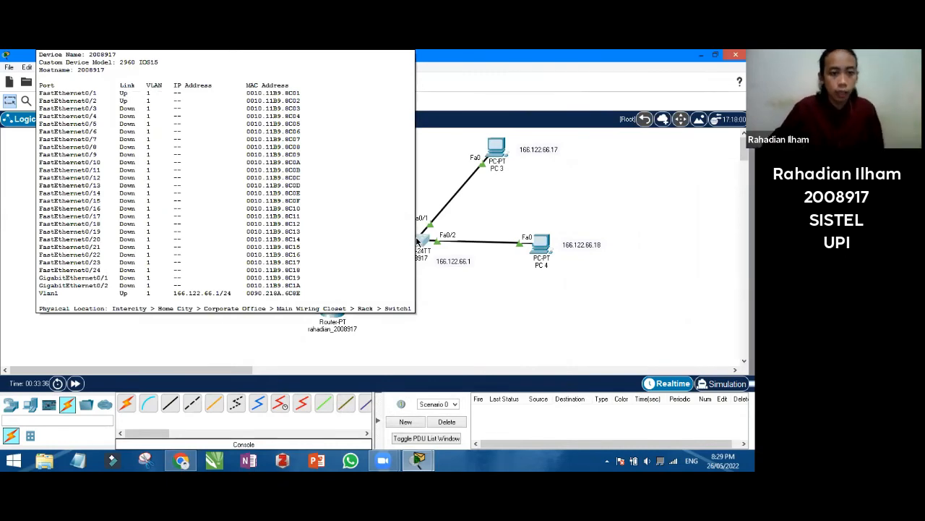
{"action": "left_click", "coordinate": [336, 309]}
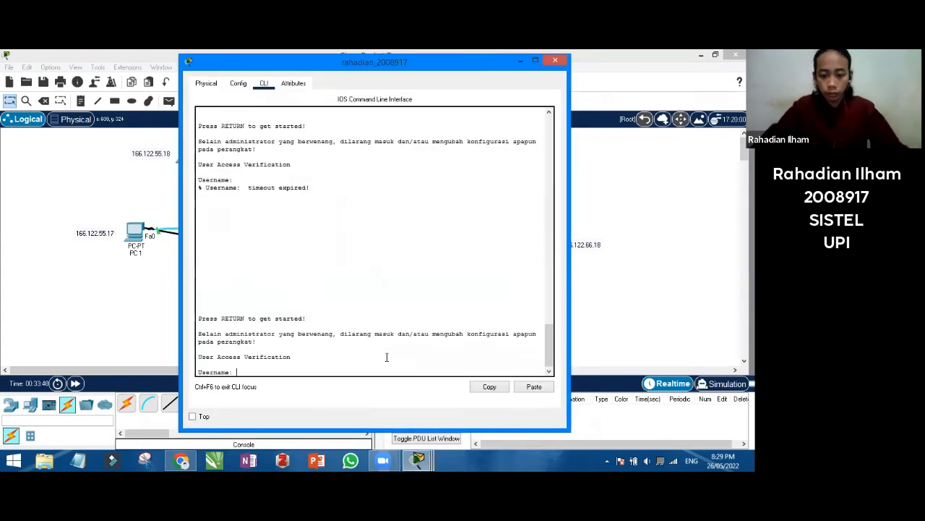
Log in to the router CLI and enter global configuration mode with en and config t
{"action": "type", "text": "rahadian"}
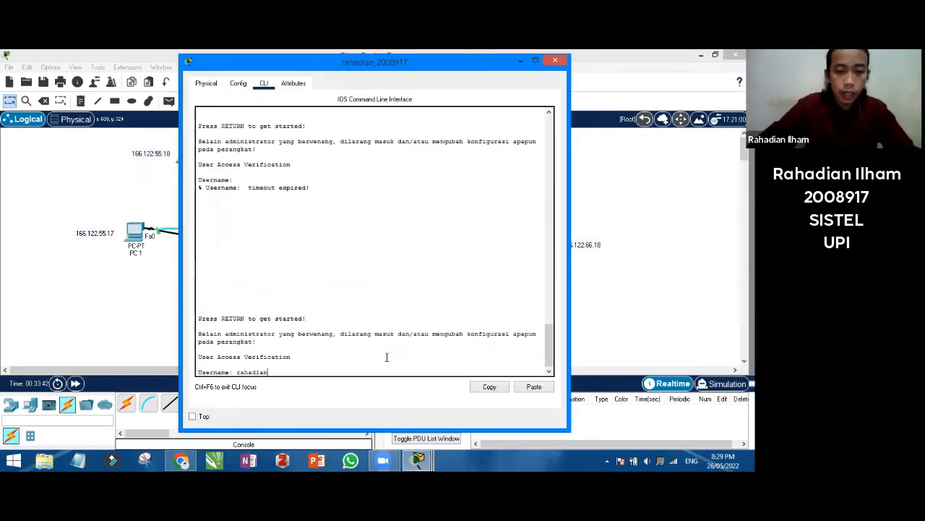
{"action": "key", "text": "Return"}
{"action": "key", "text": "Return"}
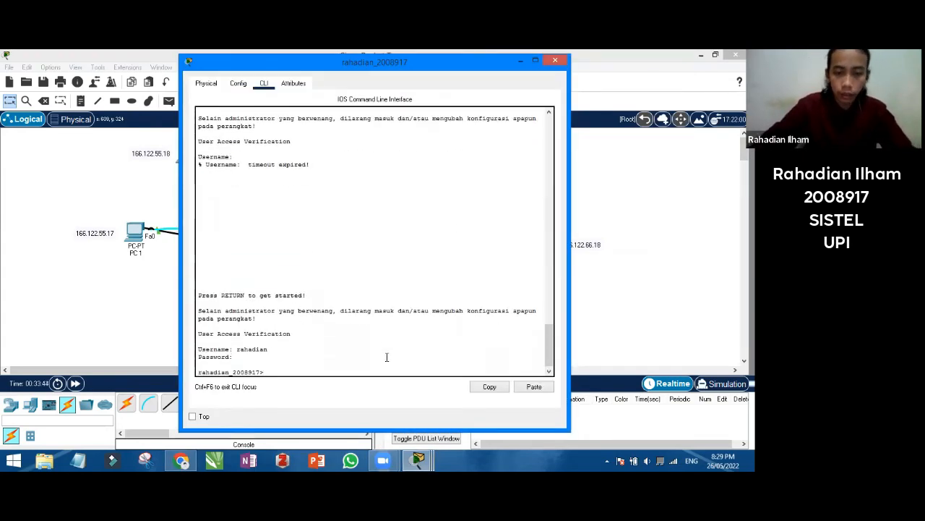
{"action": "type", "text": "en"}
{"action": "key", "text": "Return"}
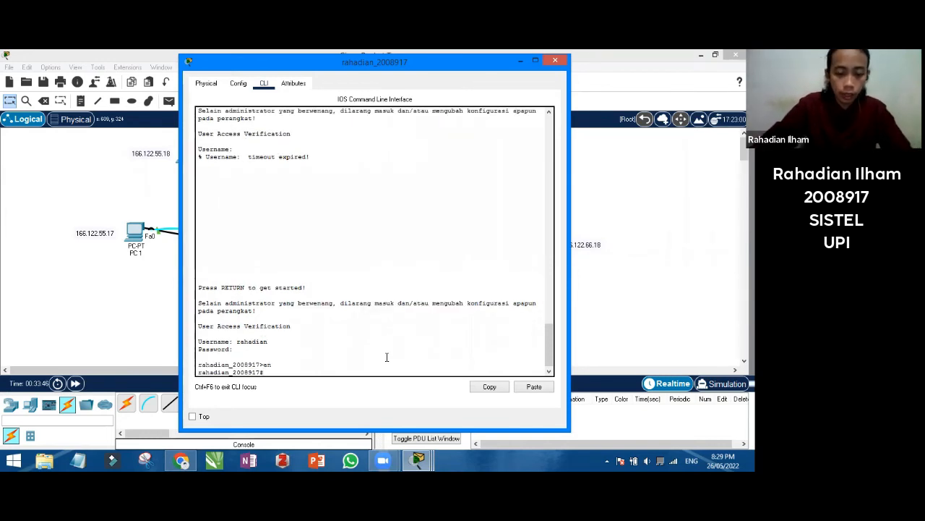
{"action": "type", "text": "config t"}
{"action": "key", "text": "Return"}
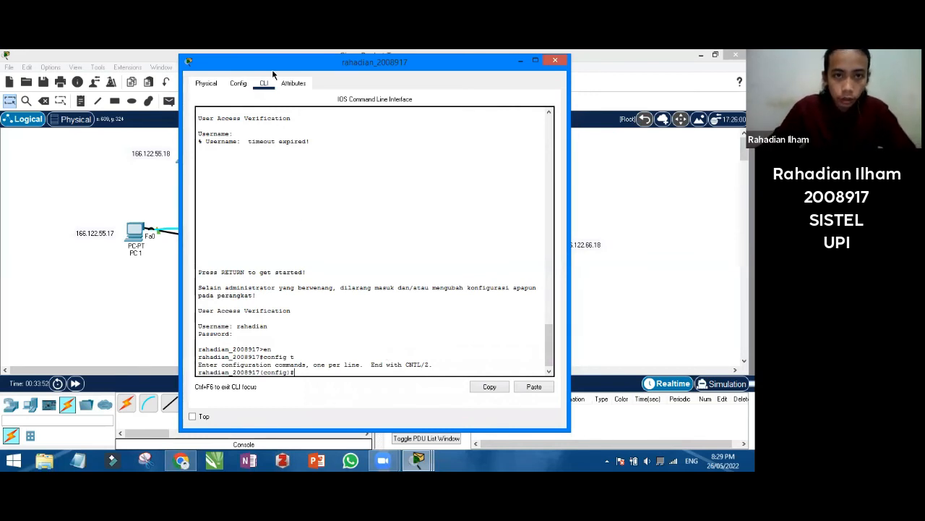
{"action": "left_click_drag", "start_coordinate": [273, 70], "coordinate": [442, 94]}
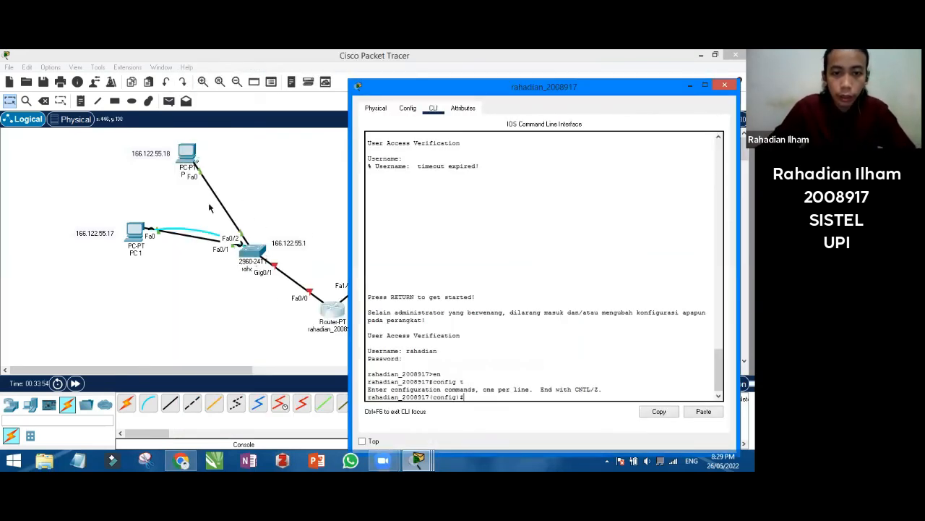
Give interface Fa0/0 address 166.122.55.1 255.255.255.0, run no shut, then end
{"action": "type", "text": "r"}
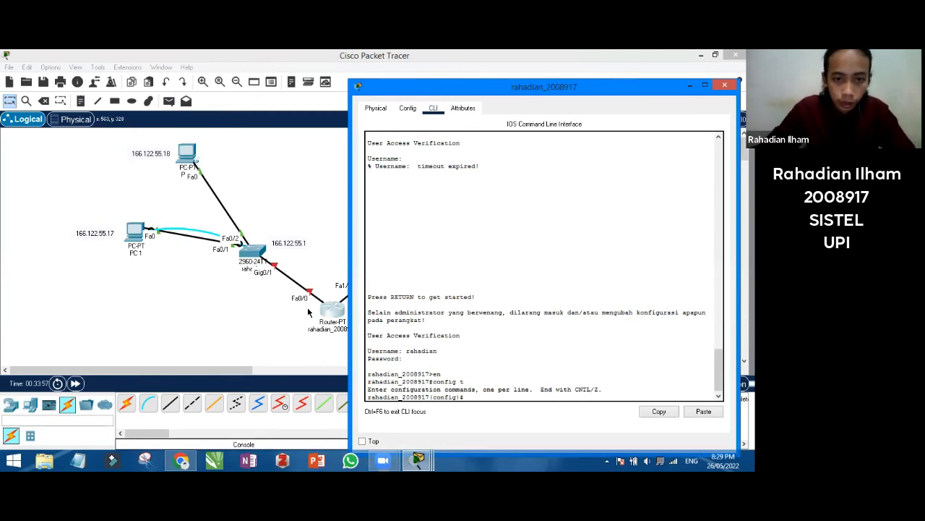
{"action": "type", "text": "in"}
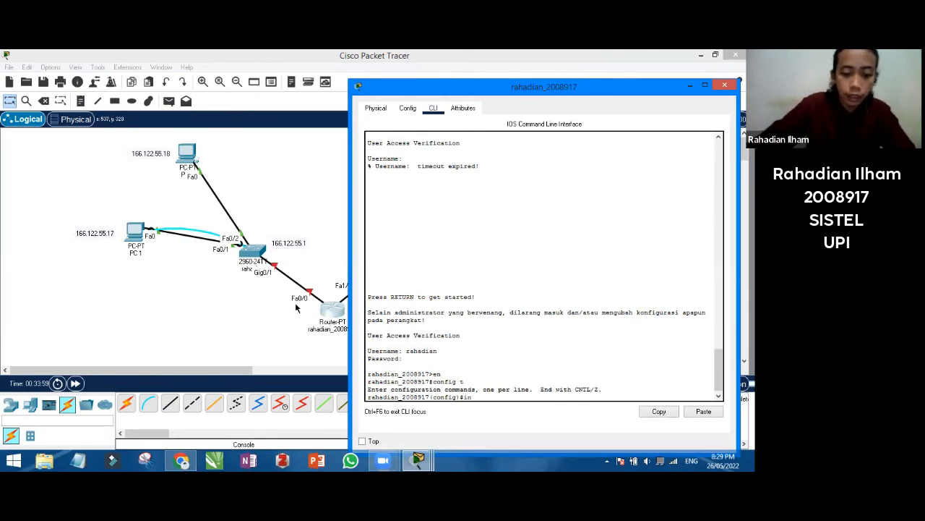
{"action": "type", "text": "t fa0/0"}
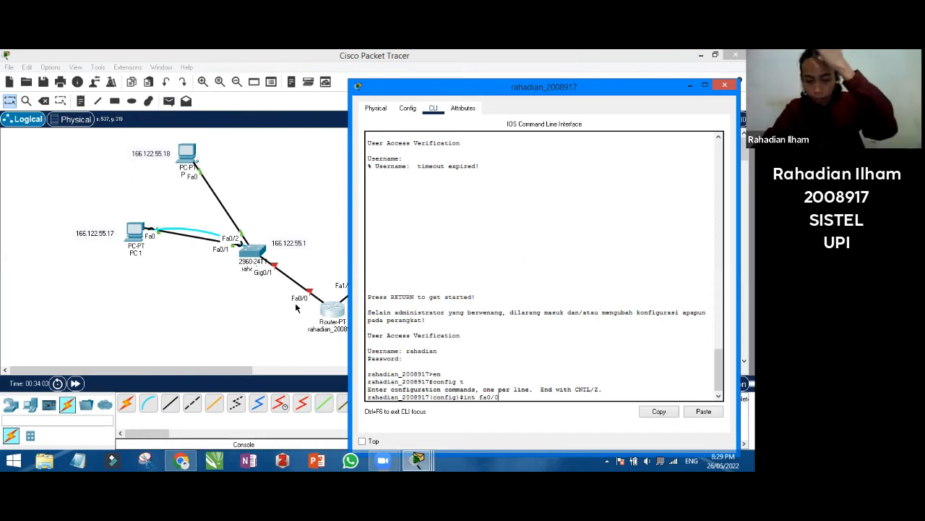
{"action": "key", "text": "Return"}
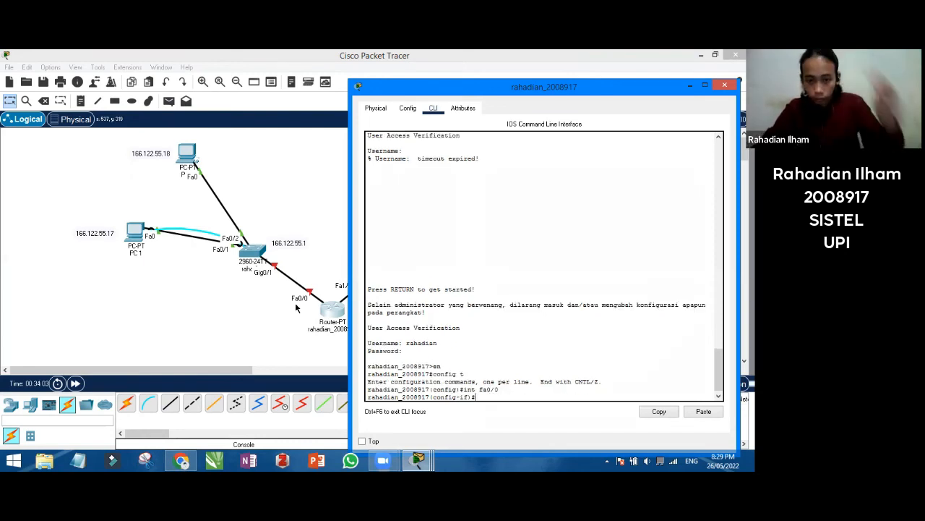
{"action": "type", "text": "ip"}
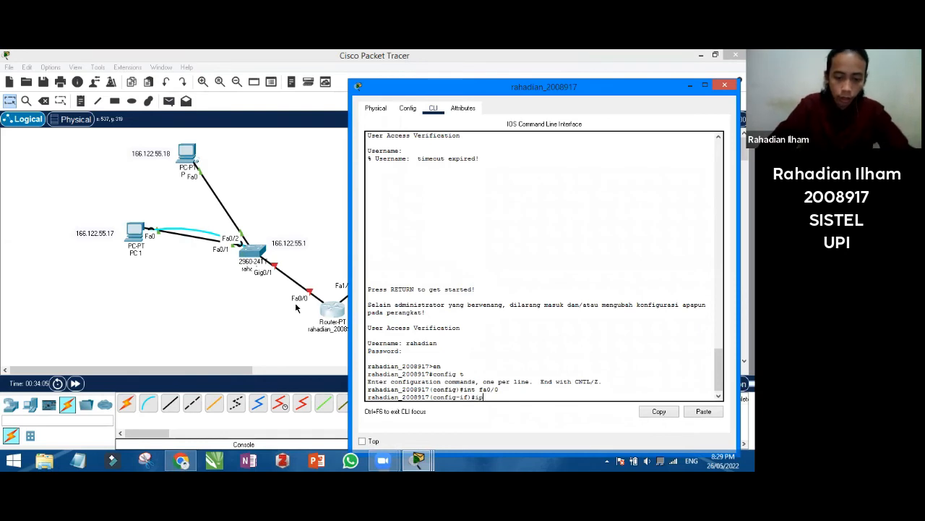
{"action": "type", "text": " address "}
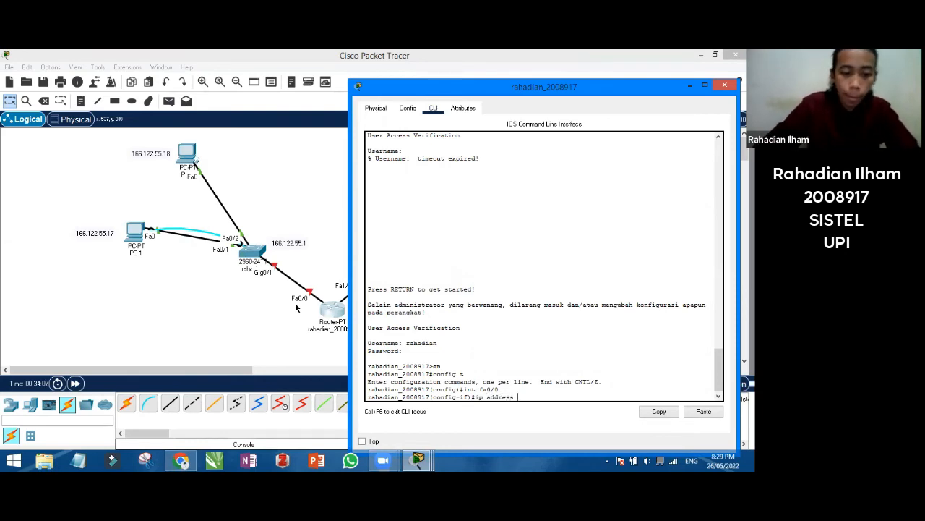
{"action": "type", "text": "166.122"}
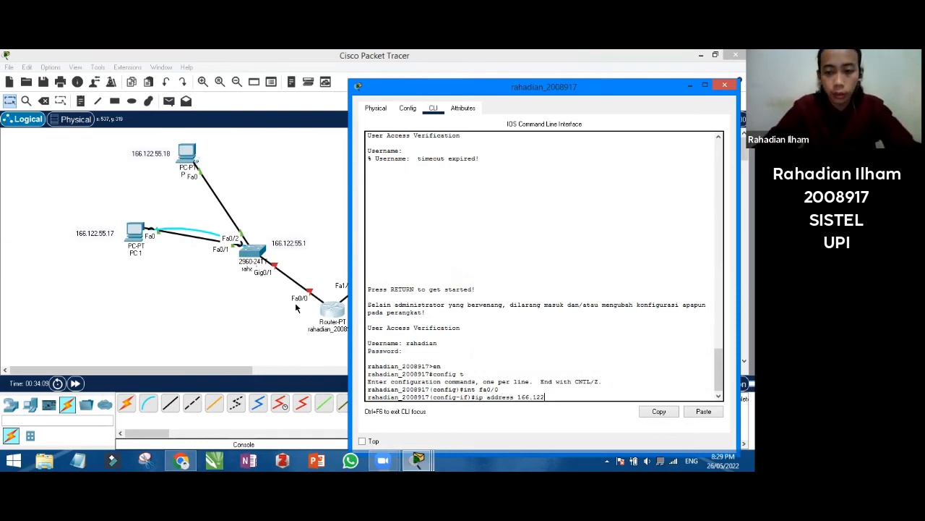
{"action": "type", "text": ".55.1 "}
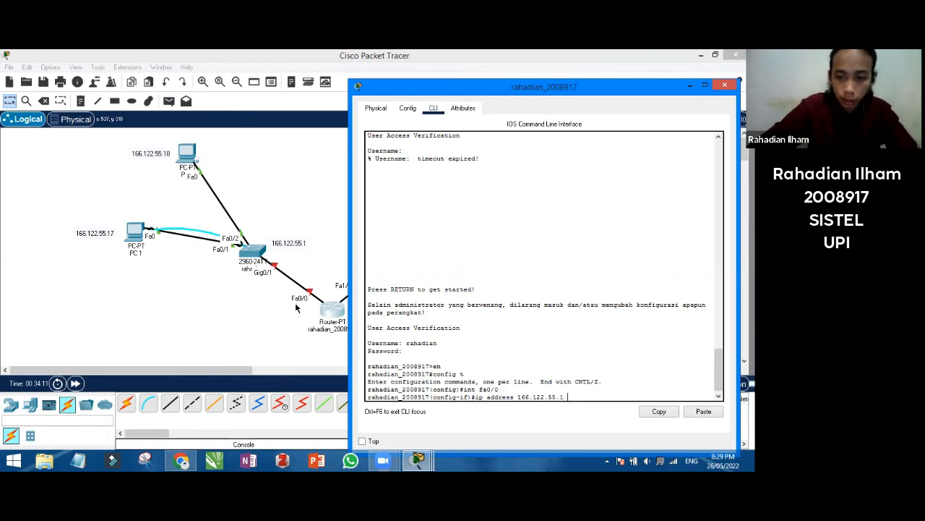
{"action": "type", "text": "255.255."}
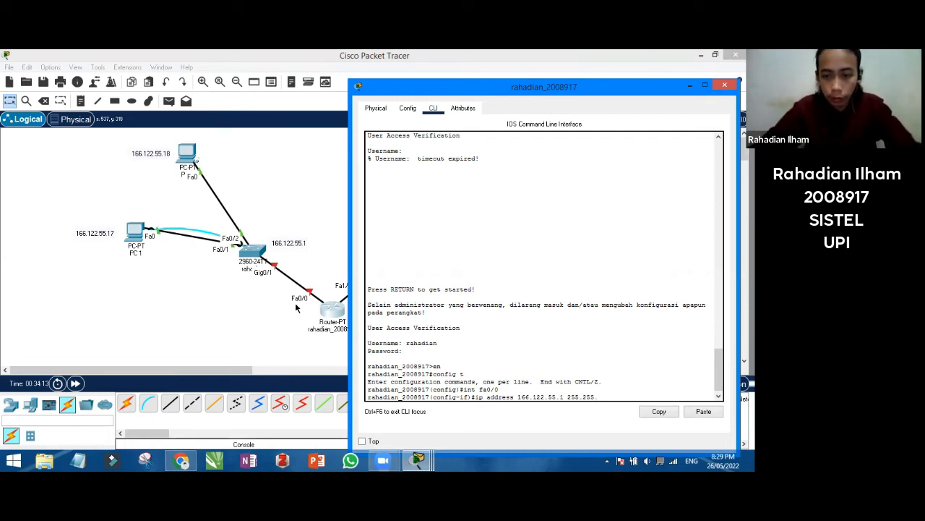
{"action": "type", "text": "255."}
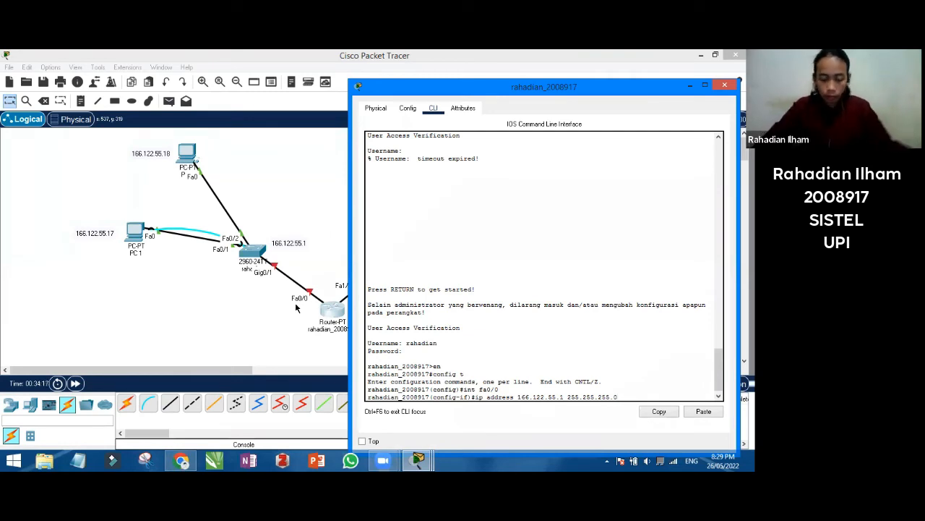
{"action": "type", "text": "0"}
{"action": "key", "text": "Return"}
{"action": "type", "text": "no shut"}
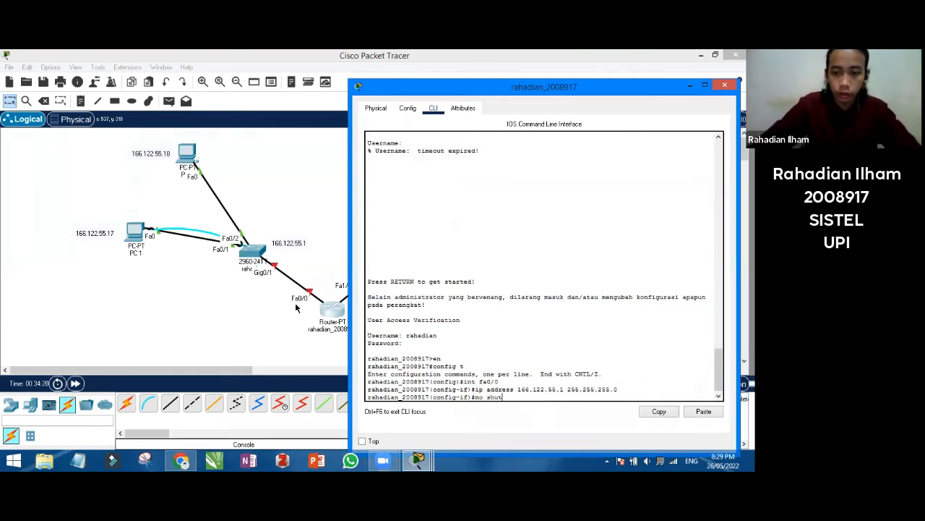
{"action": "key", "text": "Return"}
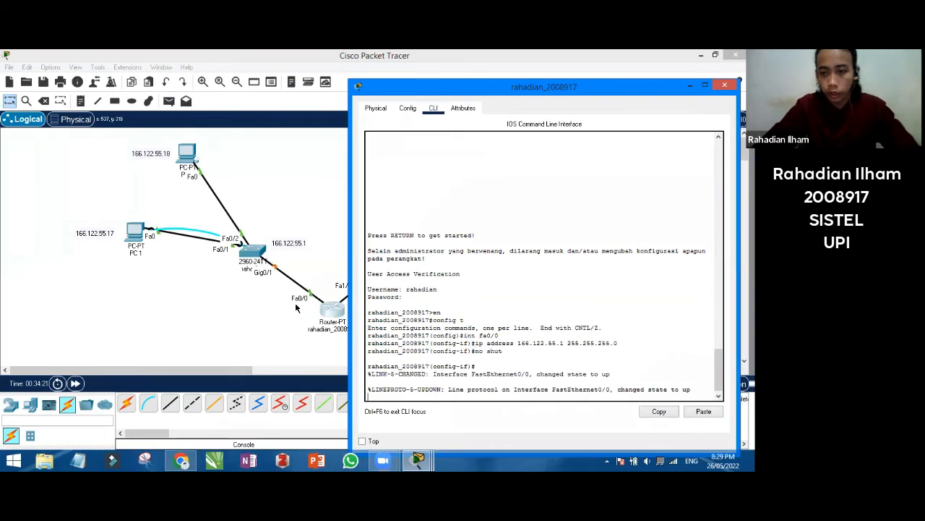
{"action": "key", "text": "Return"}
{"action": "type", "text": "end"}
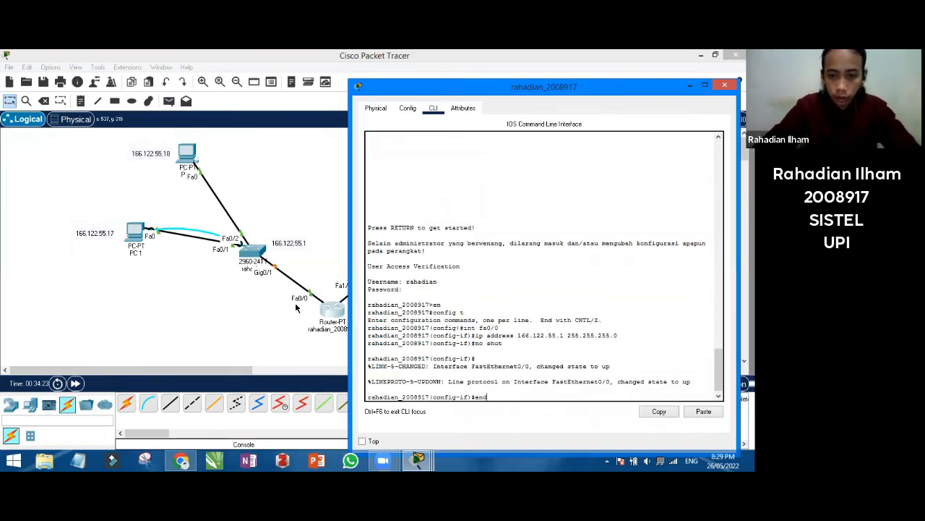
{"action": "key", "text": "Return"}
{"action": "key", "text": "Return"}
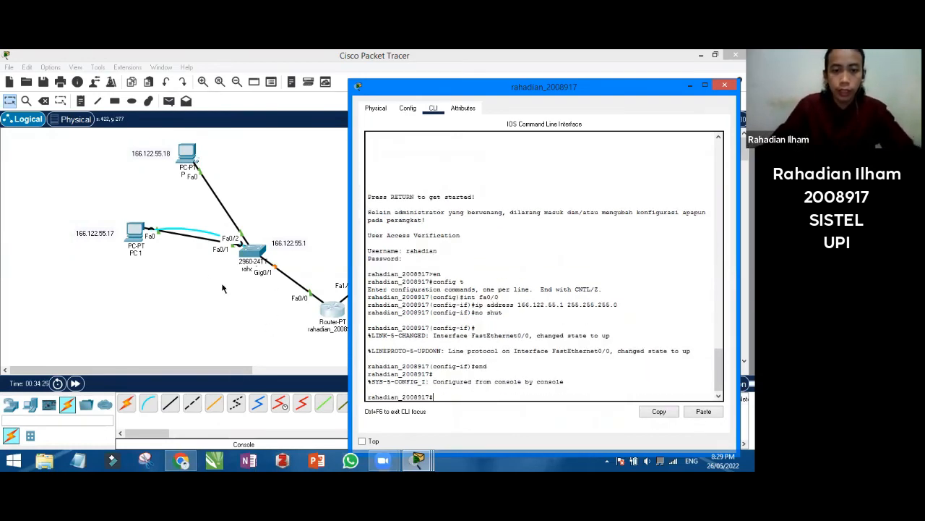
{"action": "left_click", "coordinate": [185, 330]}
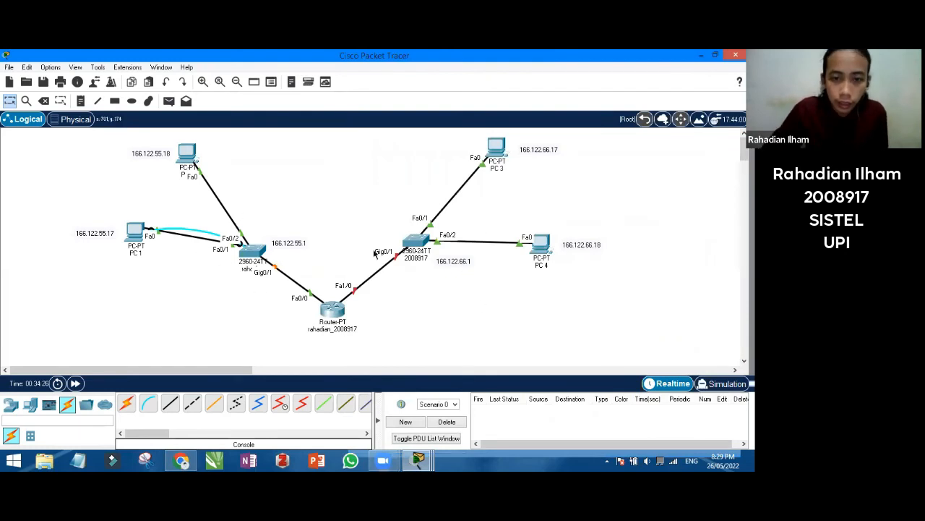
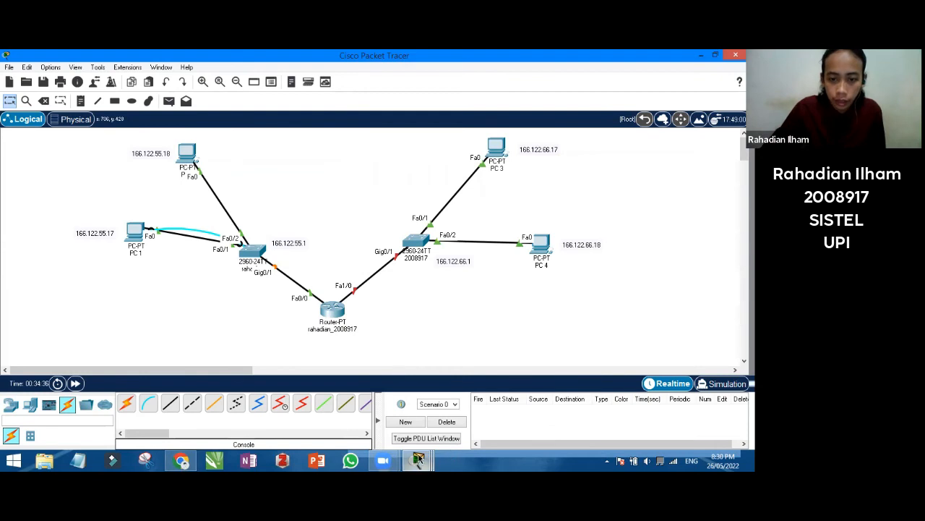
{"action": "left_click", "coordinate": [418, 460]}
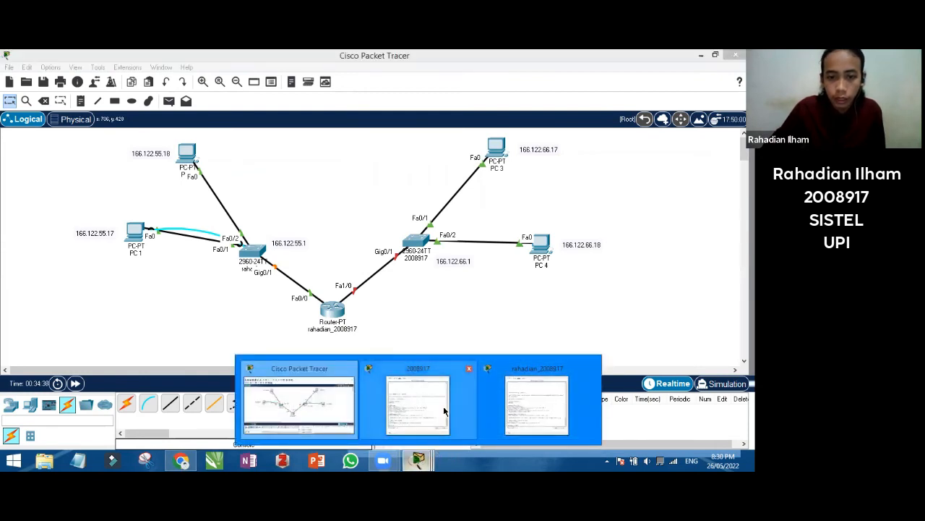
{"action": "left_click", "coordinate": [535, 402]}
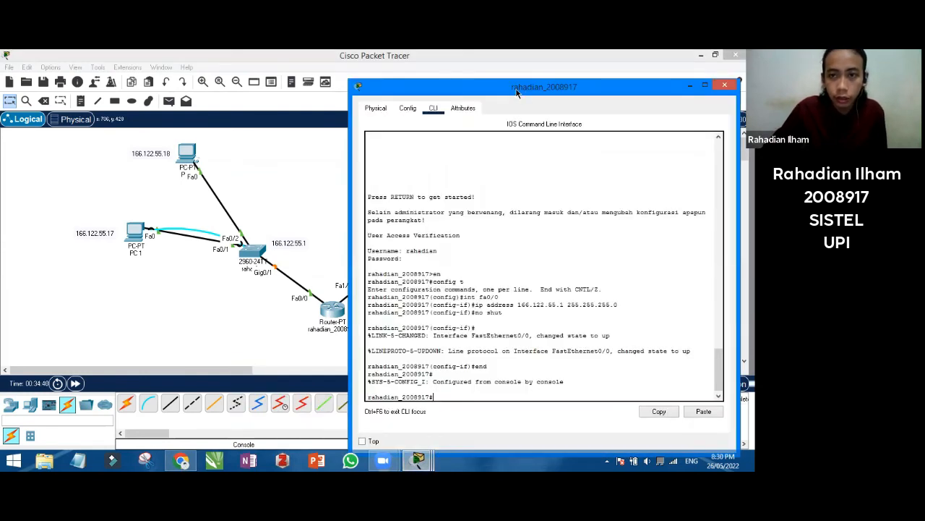
{"action": "left_click_drag", "start_coordinate": [519, 92], "coordinate": [146, 81]}
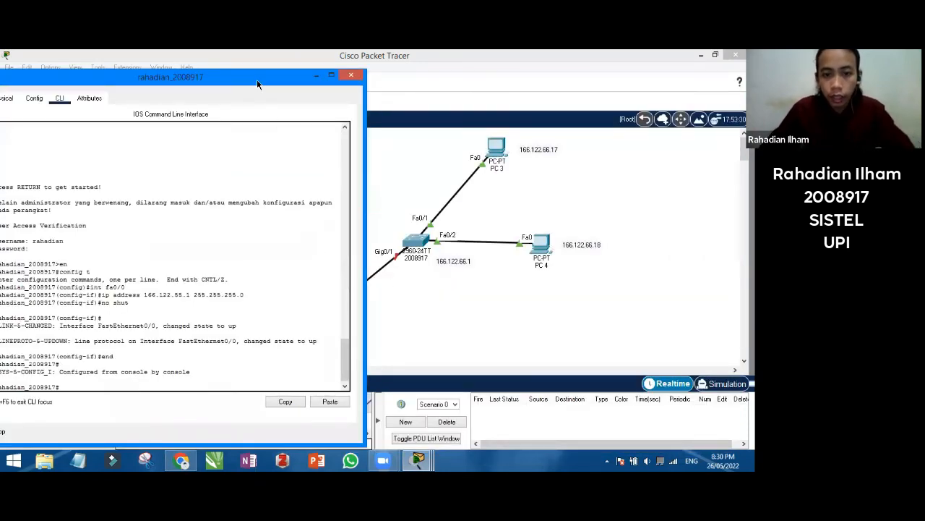
{"action": "left_click_drag", "start_coordinate": [258, 81], "coordinate": [325, 82]}
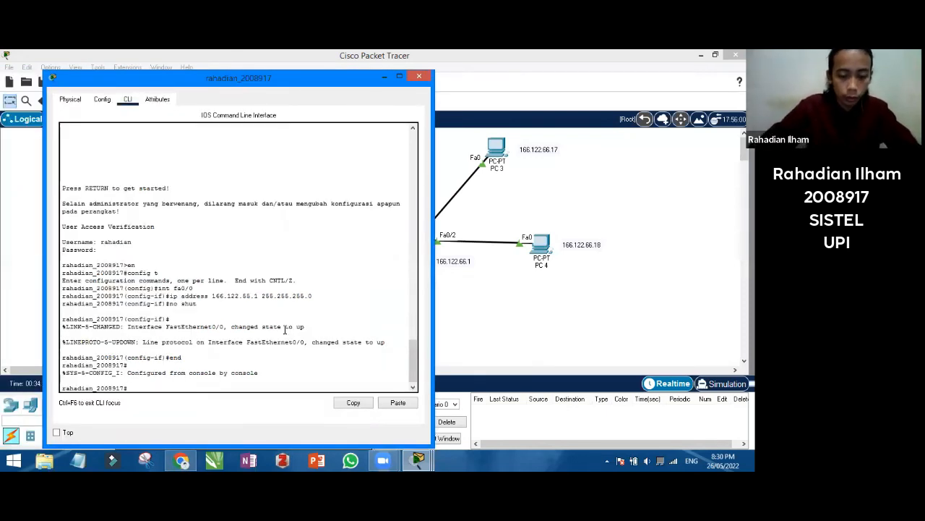
Enter global configuration mode with config t after the rejected int fa1/0 command
{"action": "type", "text": "int fa"}
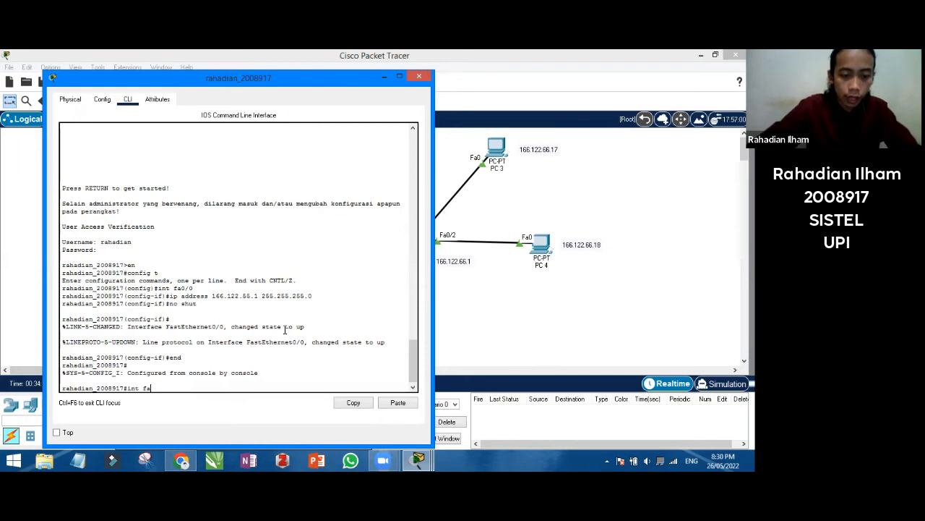
{"action": "type", "text": "1/0"}
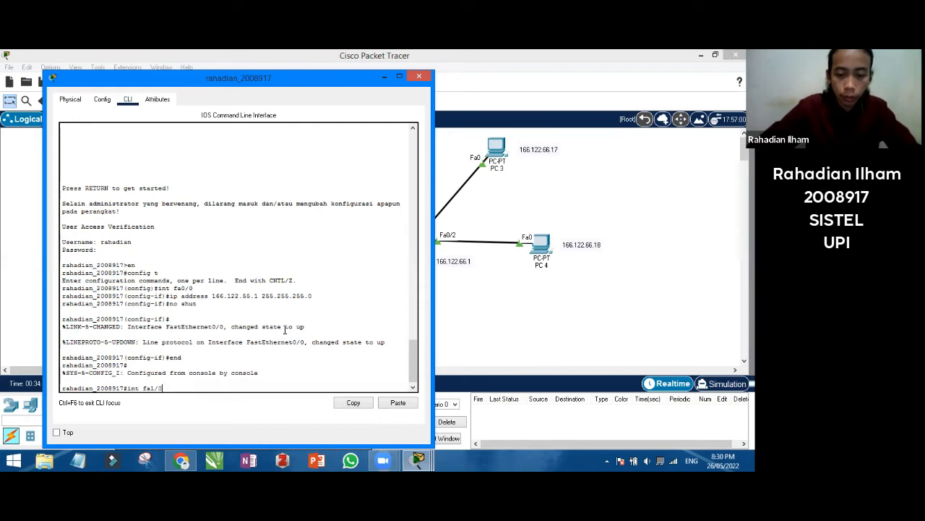
{"action": "key", "text": "Return"}
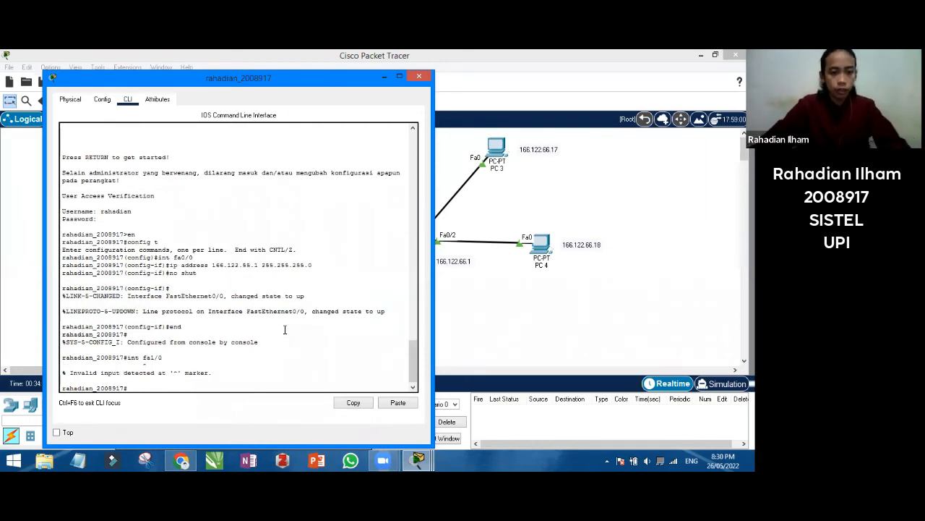
{"action": "type", "text": "confi"}
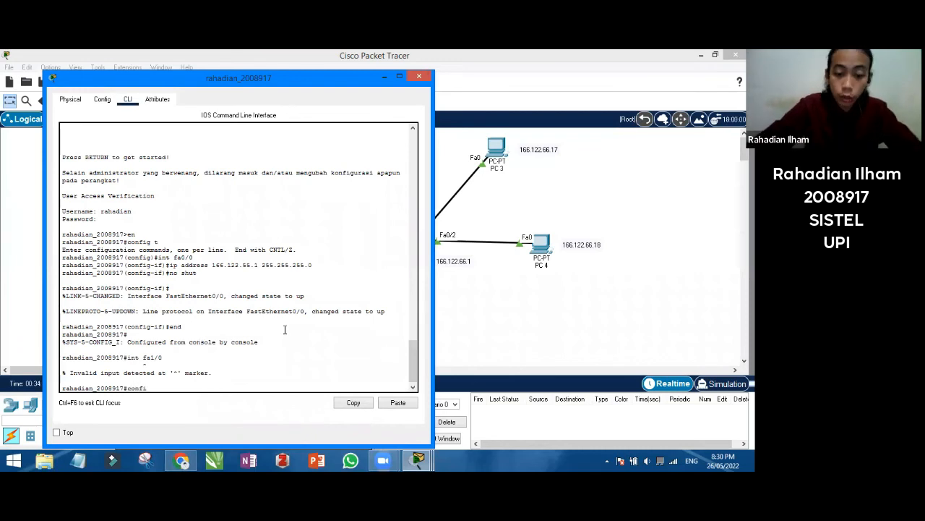
{"action": "type", "text": "g t"}
{"action": "key", "text": "Return"}
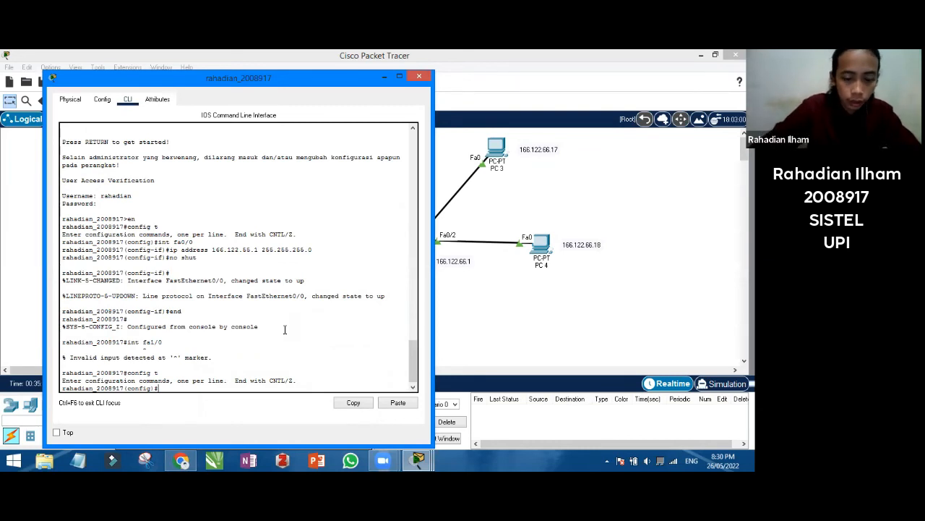
Give Fa1/0 address 166.122.66.1 255.255.255.0, bring it up with no shut, end, and close the console
{"action": "type", "text": "int fa1/"}
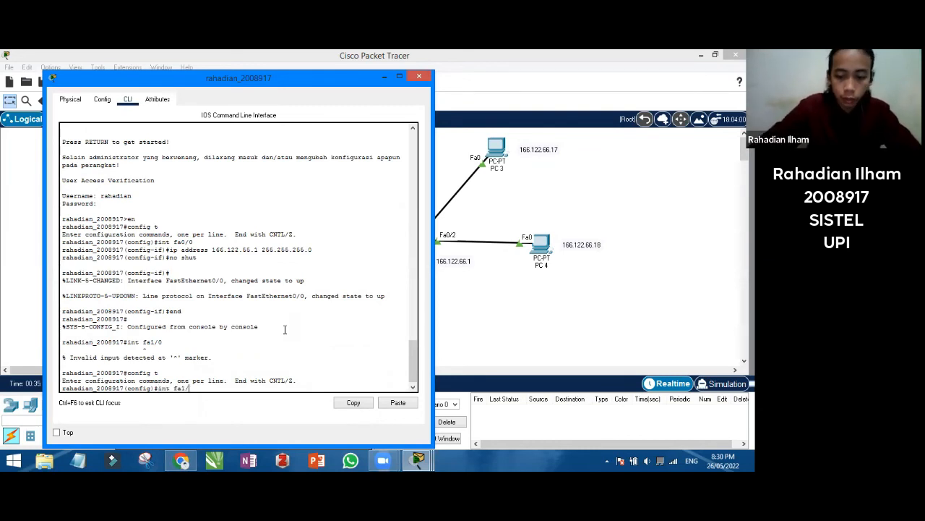
{"action": "type", "text": "0"}
{"action": "key", "text": "Return"}
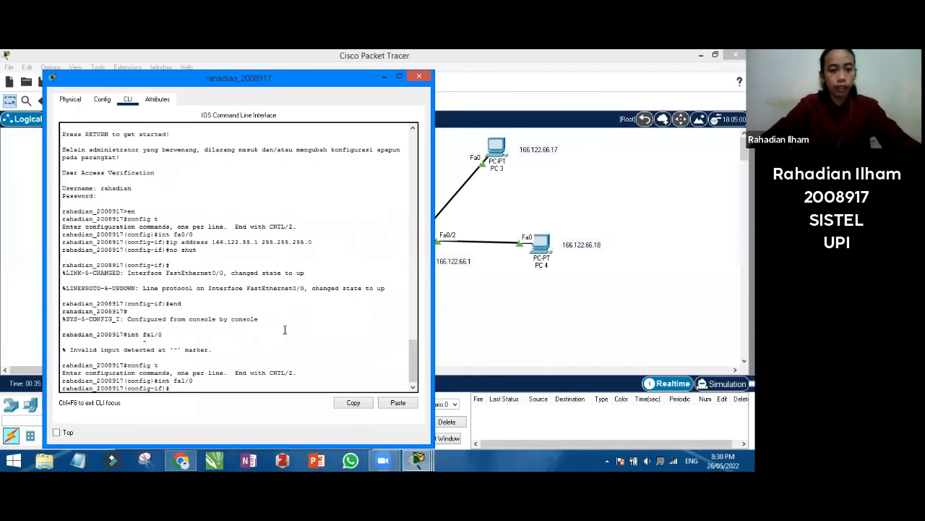
{"action": "type", "text": "ip address 16"}
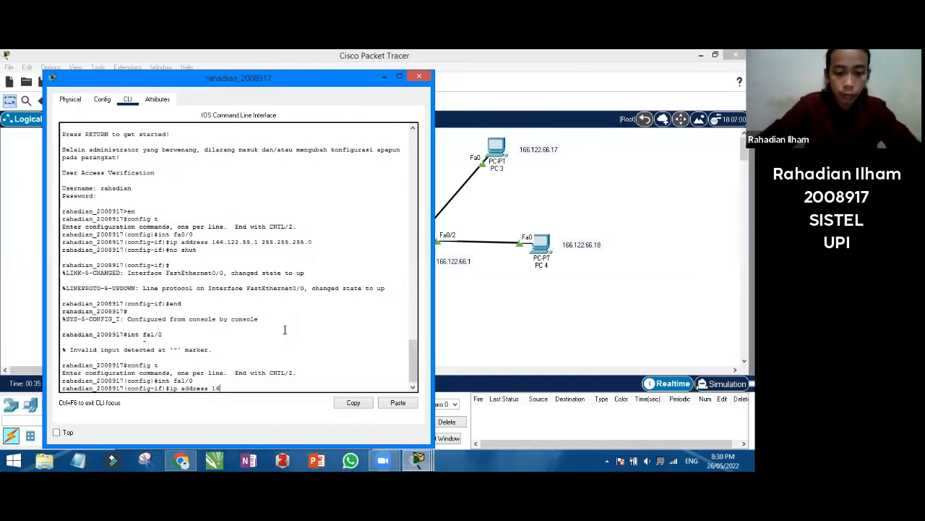
{"action": "type", "text": "6.122.66.1 255"}
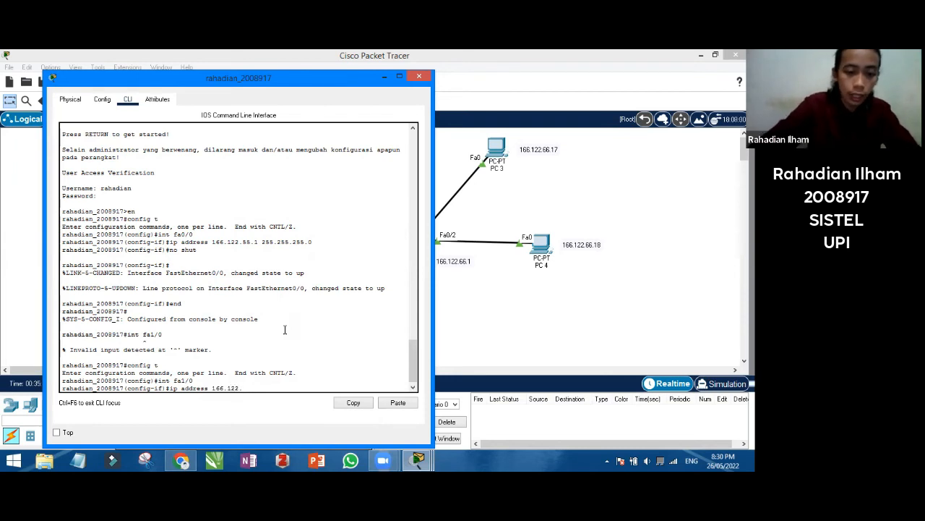
{"action": "type", "text": ".2"}
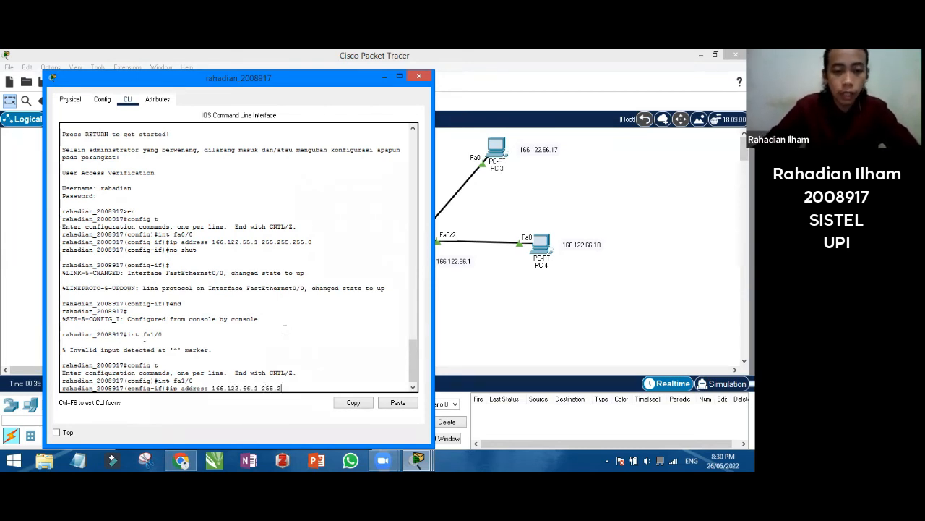
{"action": "type", "text": "55.255.0"}
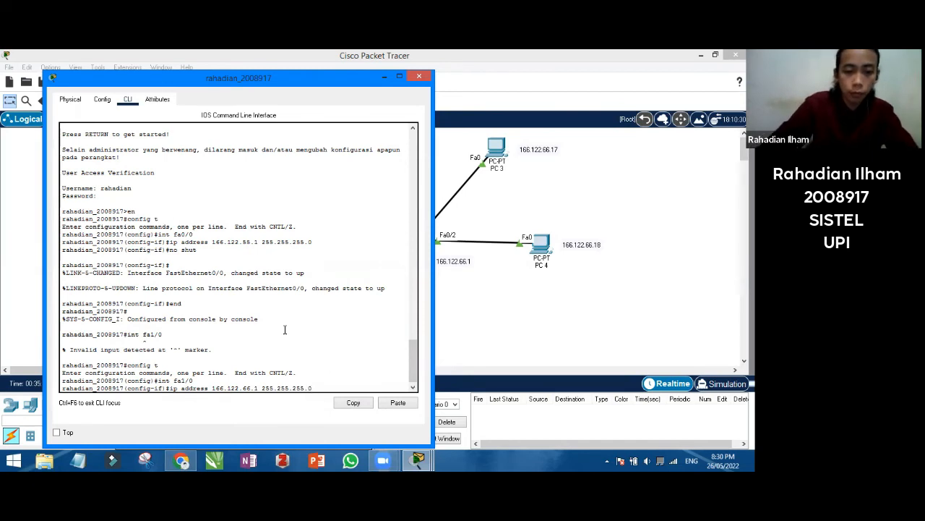
{"action": "key", "text": "Return"}
{"action": "type", "text": "no shut"}
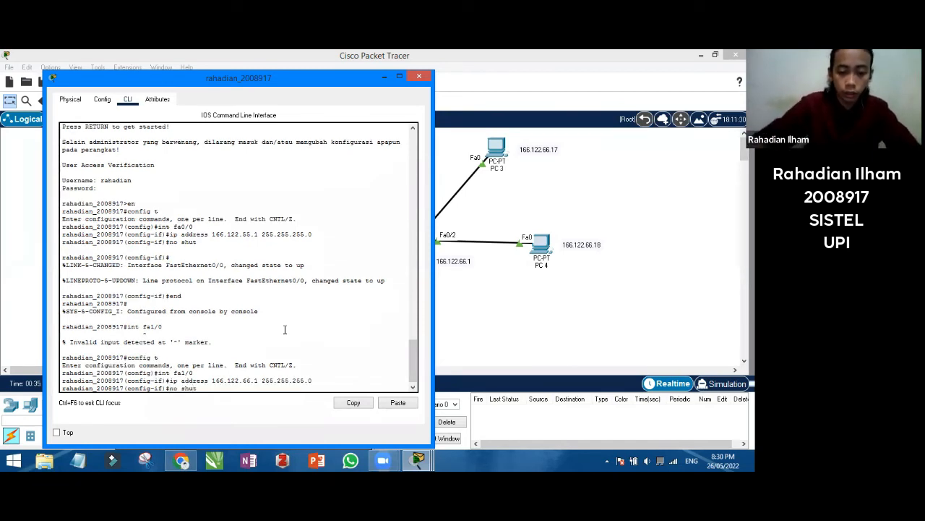
{"action": "key", "text": "Return"}
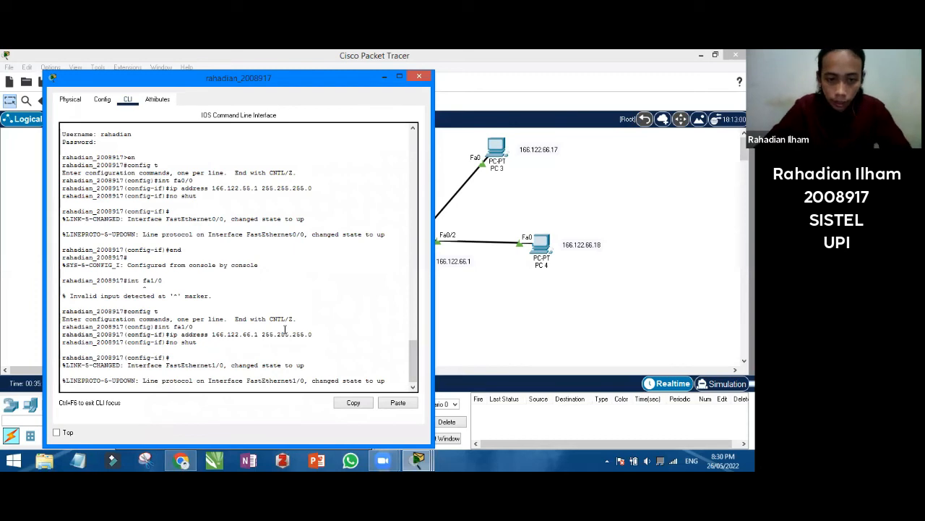
{"action": "key", "text": "Return"}
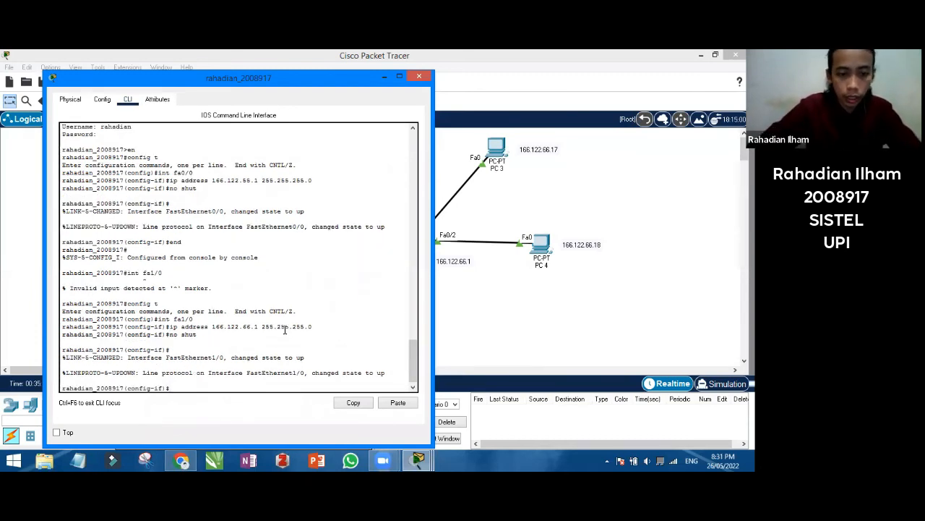
{"action": "type", "text": "en"}
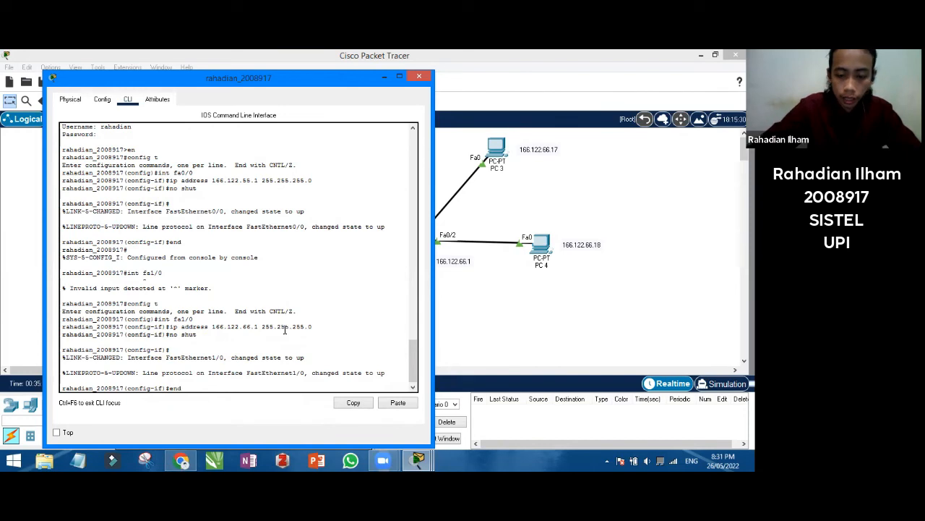
{"action": "type", "text": "d"}
{"action": "key", "text": "Return"}
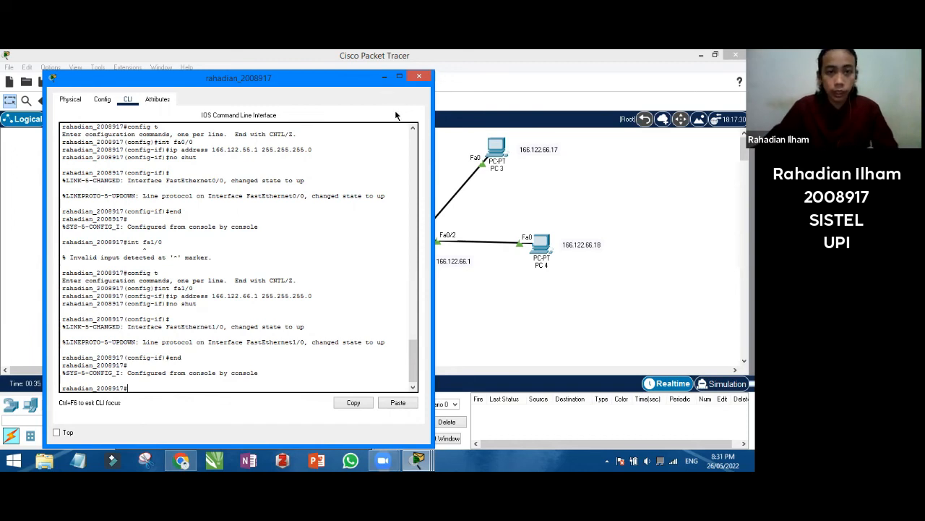
{"action": "left_click", "coordinate": [385, 75]}
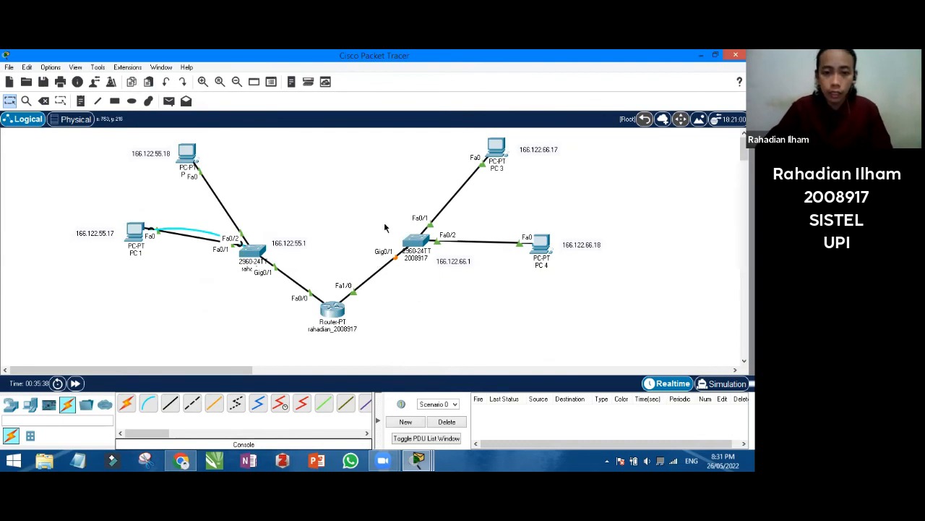
{"action": "mouse_move", "coordinate": [412, 251]}
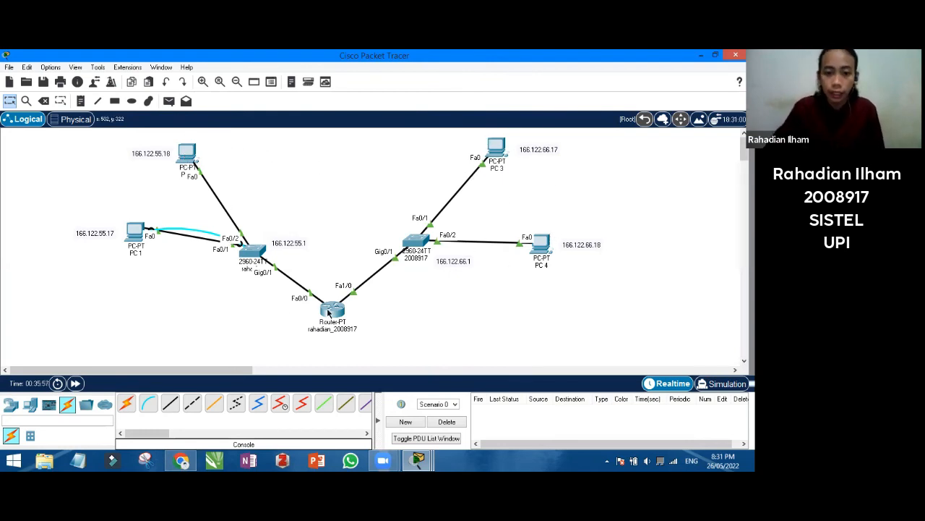
Open PC 1's Command Prompt and ping 166.122.55.18
{"action": "double_click", "coordinate": [131, 233]}
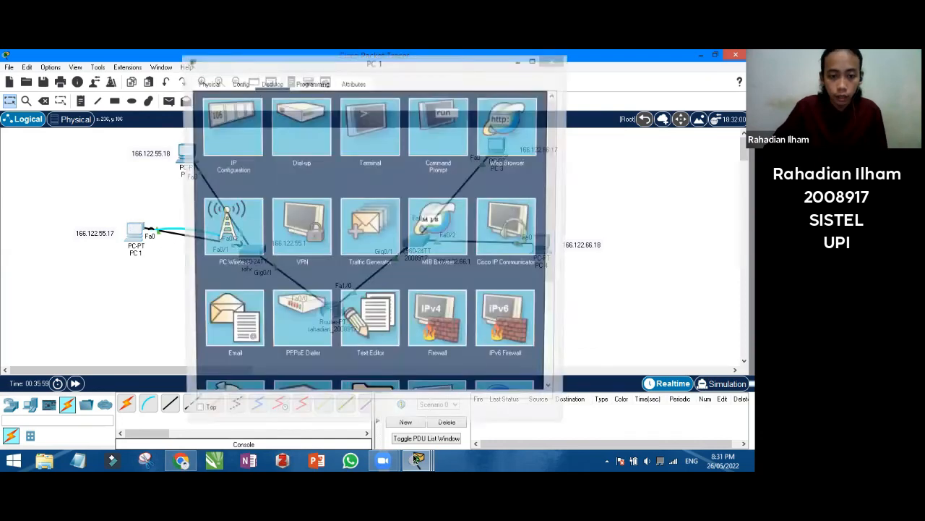
{"action": "left_click", "coordinate": [417, 461]}
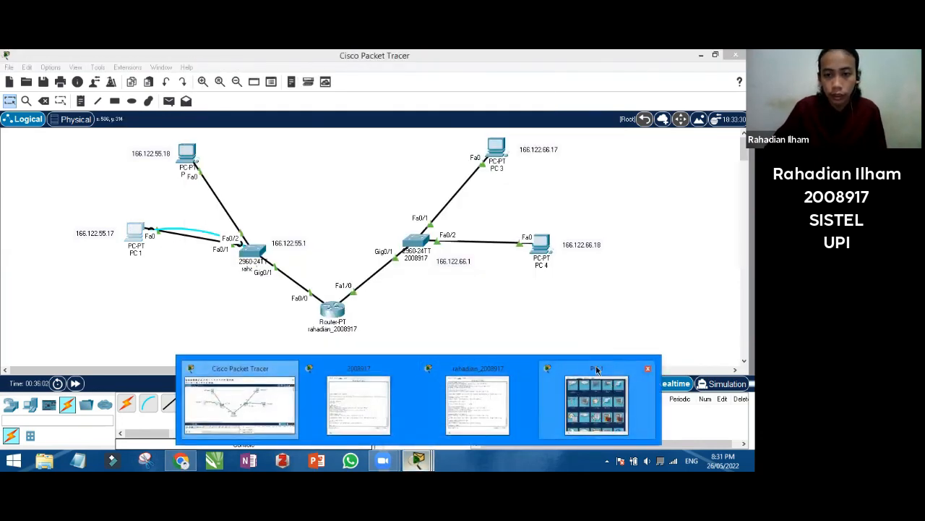
{"action": "left_click", "coordinate": [597, 402]}
{"action": "left_click", "coordinate": [439, 122]}
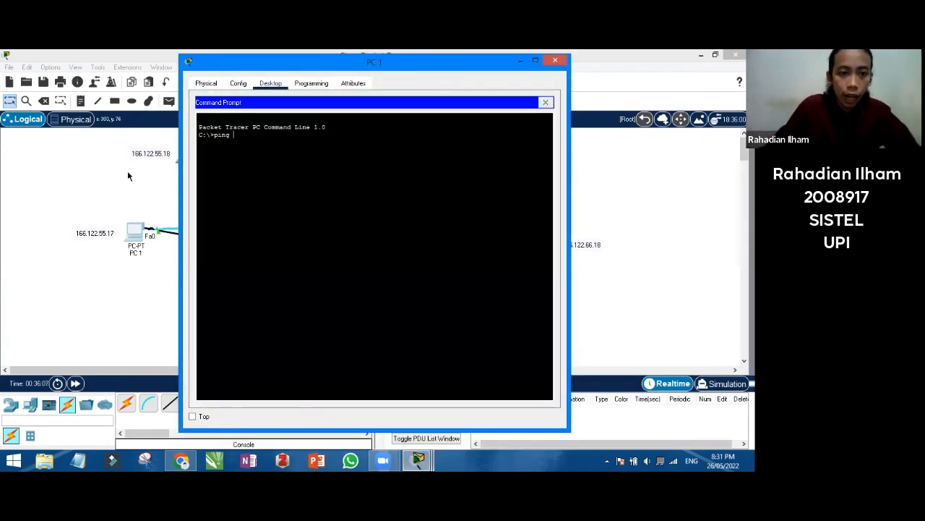
{"action": "type", "text": "ping 166"}
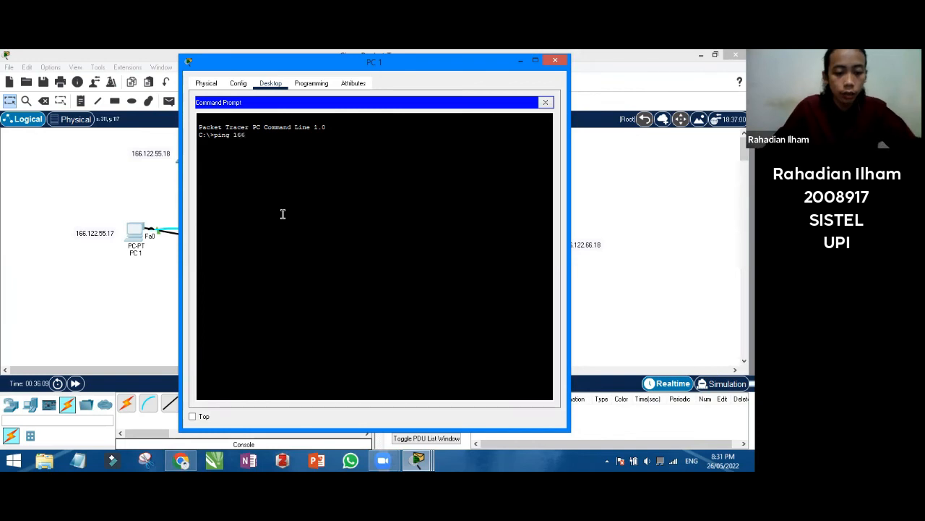
{"action": "type", "text": ".122"}
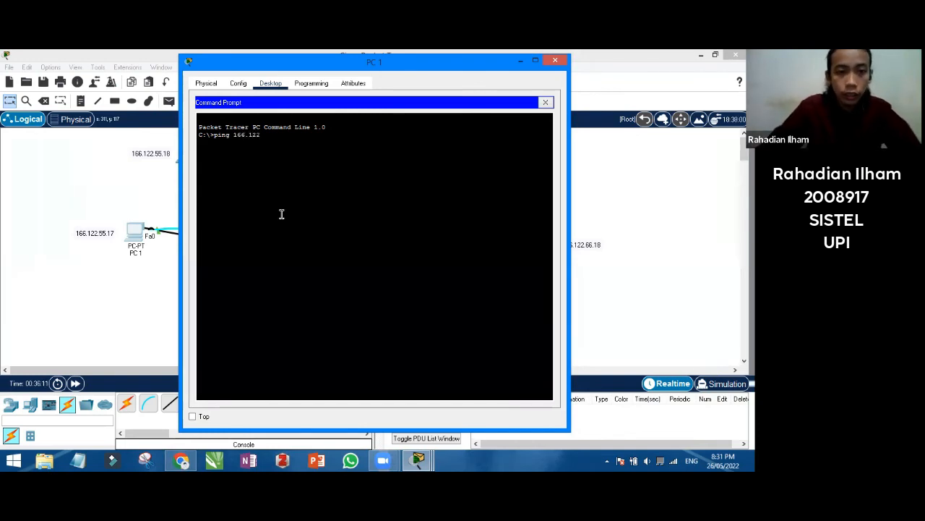
{"action": "type", "text": ".55"}
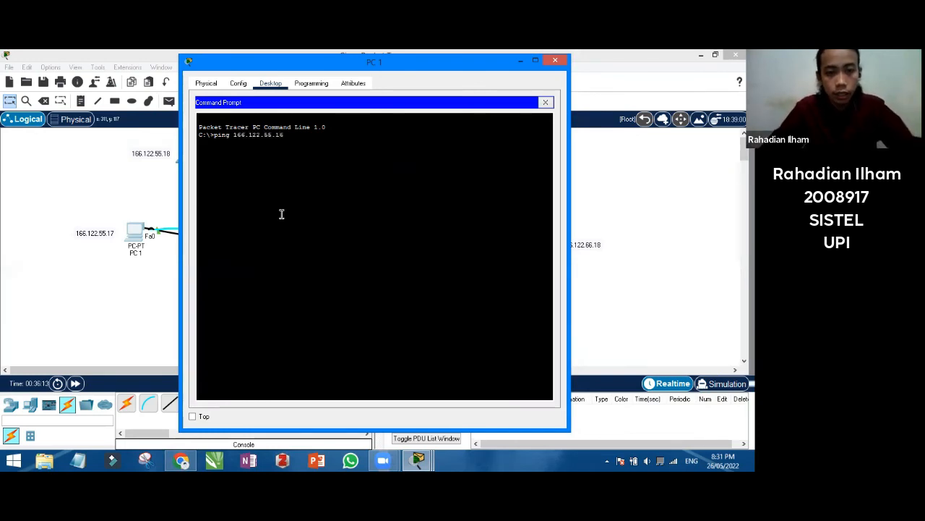
{"action": "type", "text": ".18"}
{"action": "key", "text": "Return"}
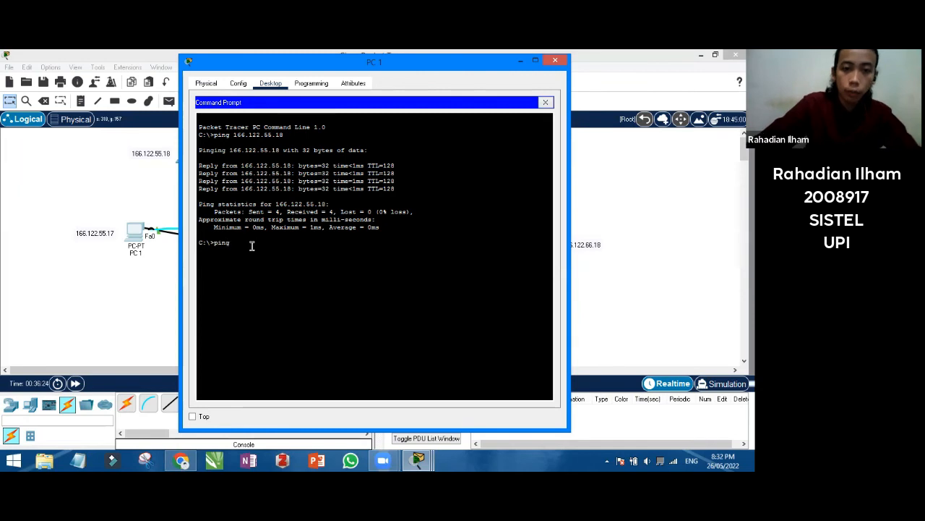
Ping 166.122.66.17 and 166.122.66.18 from PC 1
{"action": "left_click_drag", "start_coordinate": [253, 67], "coordinate": [194, 165]}
{"action": "type", "text": "166"}
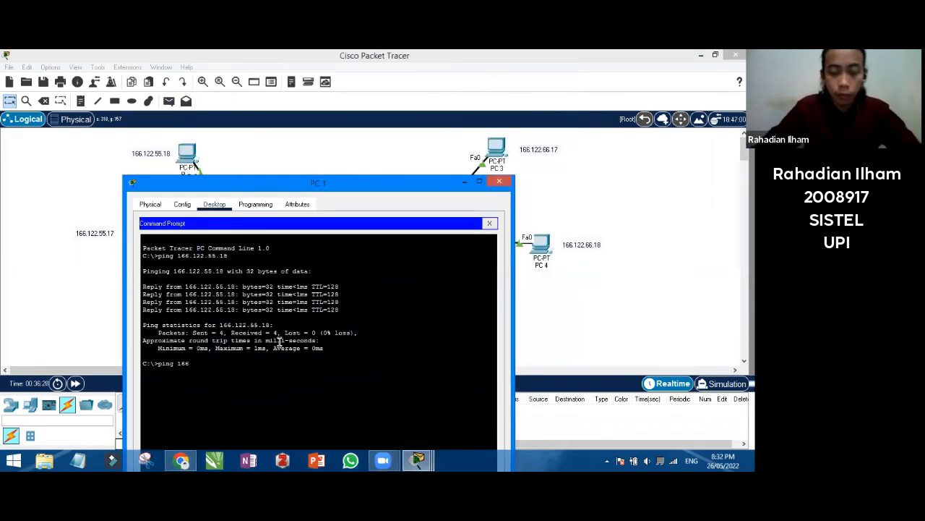
{"action": "type", "text": ".122.66."}
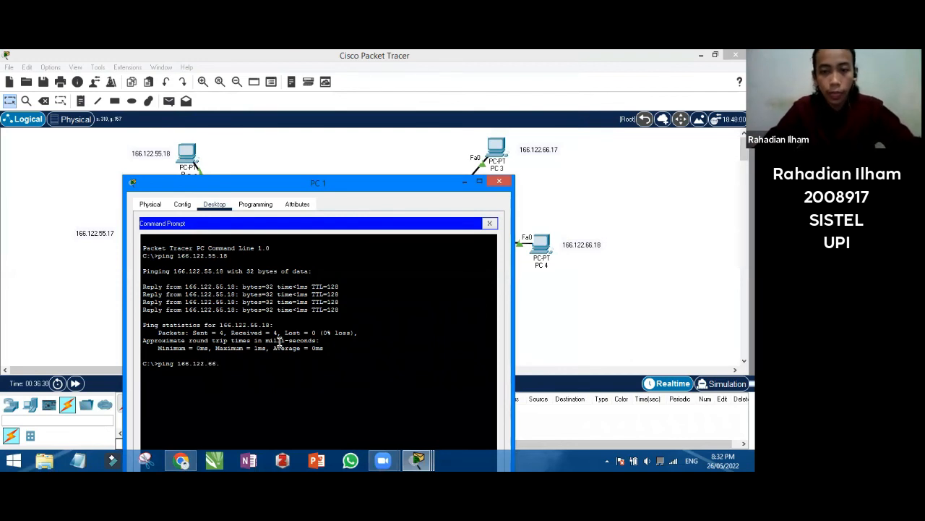
{"action": "type", "text": "17"}
{"action": "key", "text": "Return"}
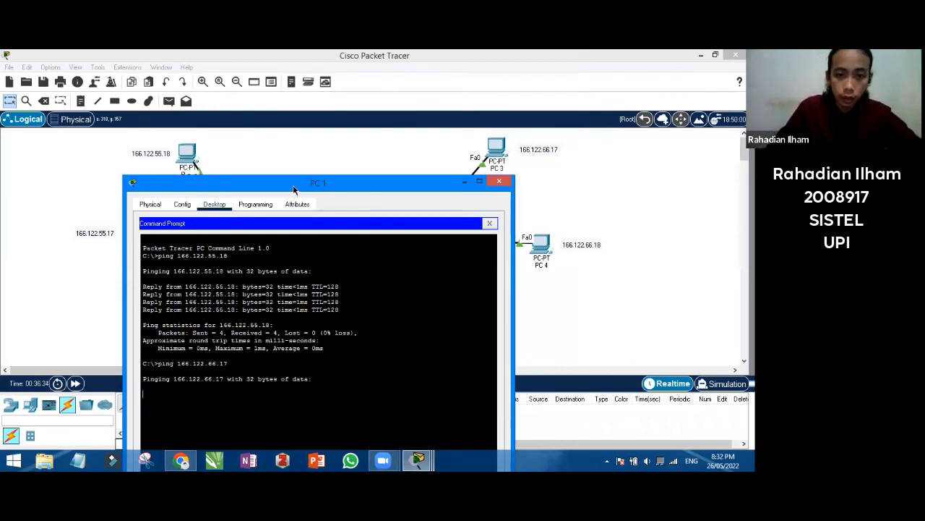
{"action": "left_click_drag", "start_coordinate": [290, 187], "coordinate": [212, 77]}
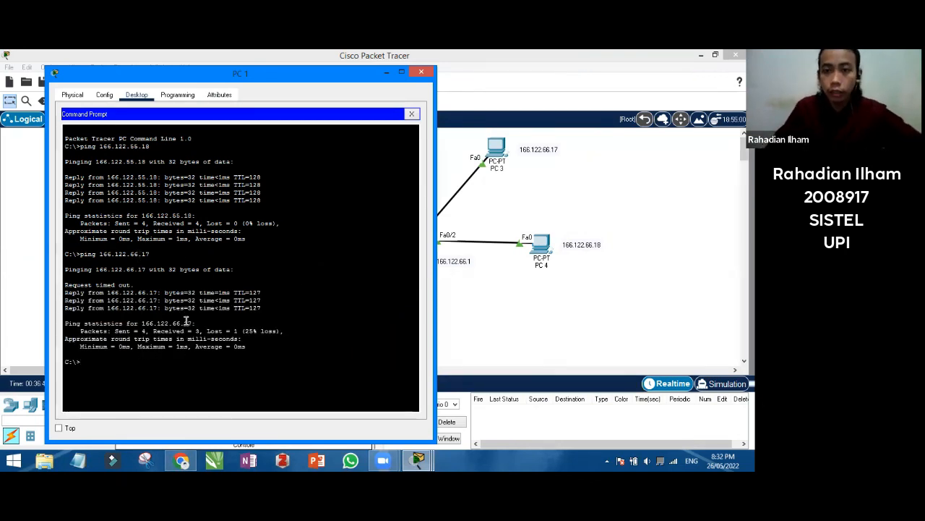
{"action": "type", "text": "ping "}
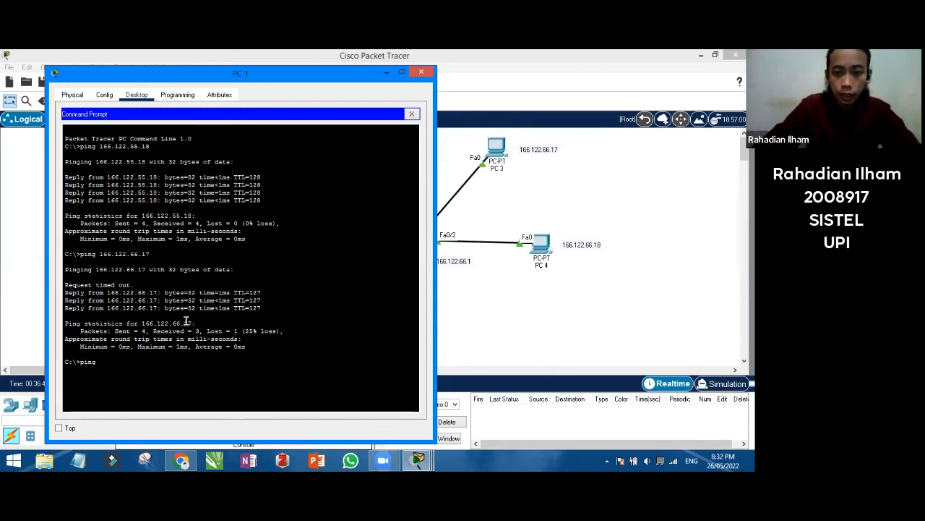
{"action": "type", "text": "166."}
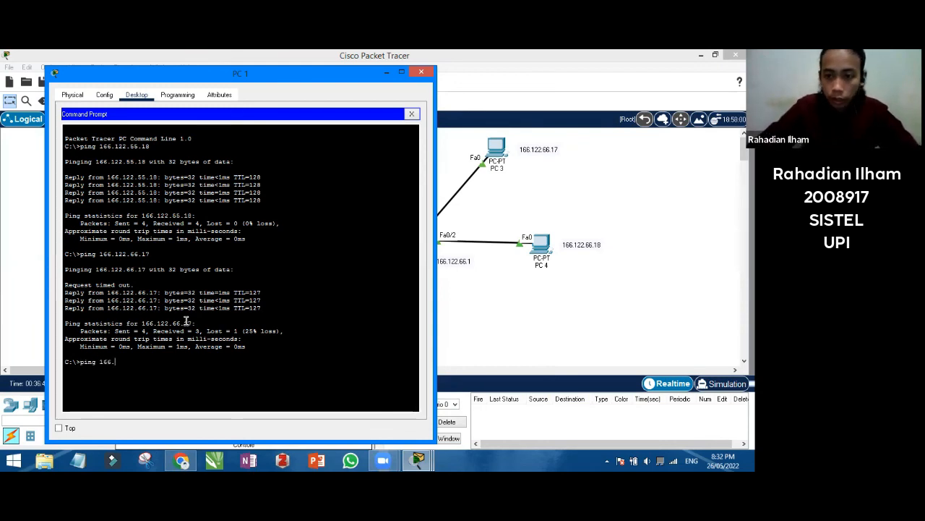
{"action": "type", "text": "122.66.1"}
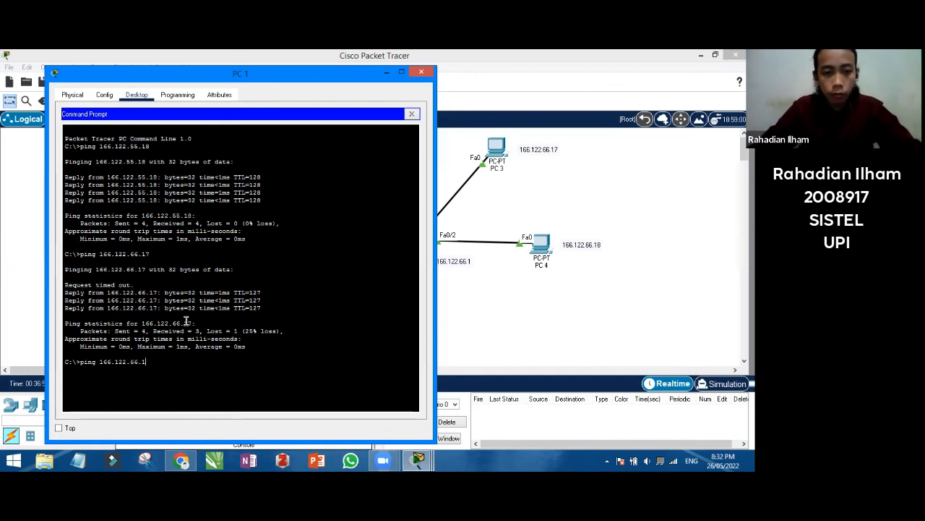
{"action": "type", "text": "8"}
{"action": "key", "text": "Return"}
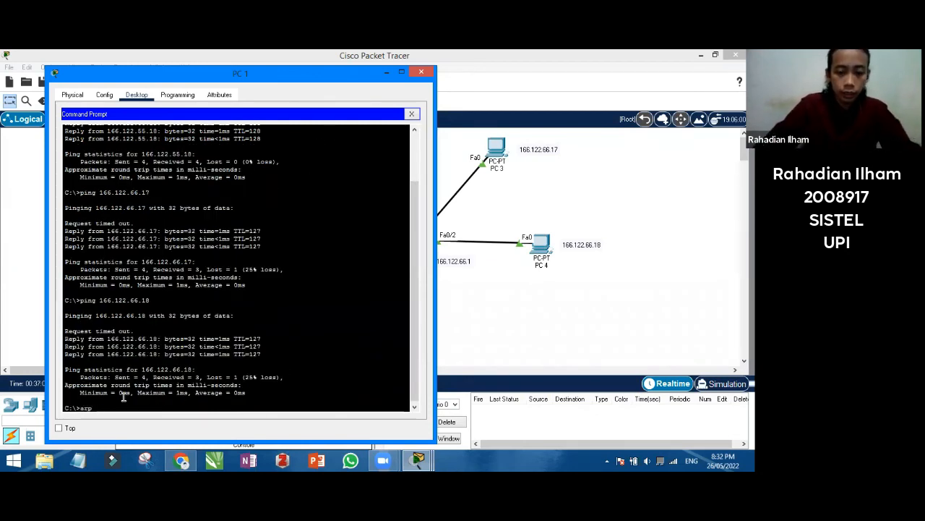
Show PC 1's ARP table with arp -a, then ping gateway 166.122.55.1
{"action": "type", "text": "-a"}
{"action": "key", "text": "Return"}
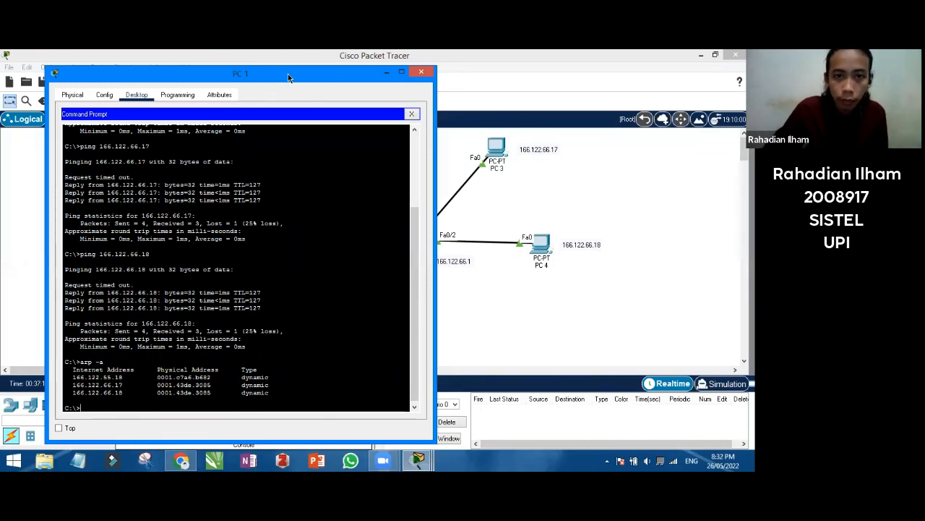
{"action": "left_click_drag", "start_coordinate": [290, 74], "coordinate": [515, 84]}
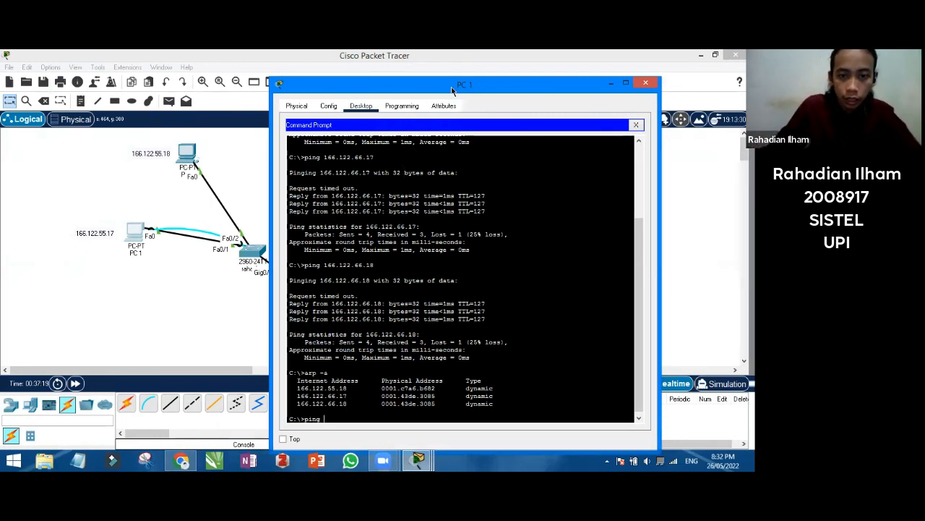
{"action": "left_click_drag", "start_coordinate": [451, 90], "coordinate": [521, 91]}
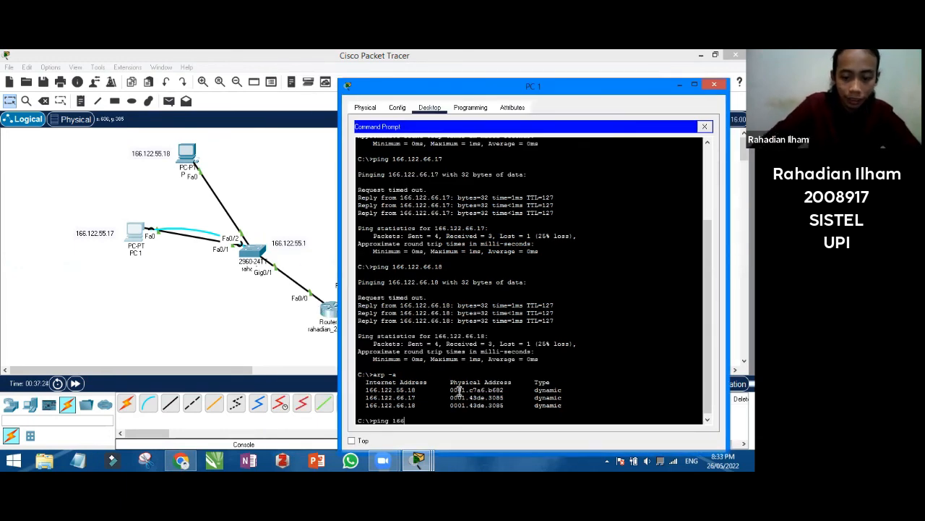
{"action": "type", "text": "55.1"}
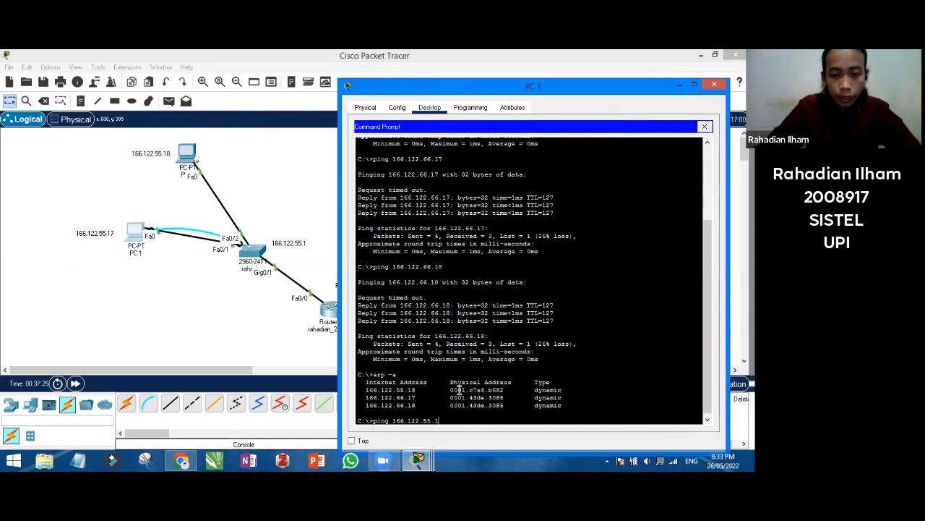
{"action": "key", "text": "Return"}
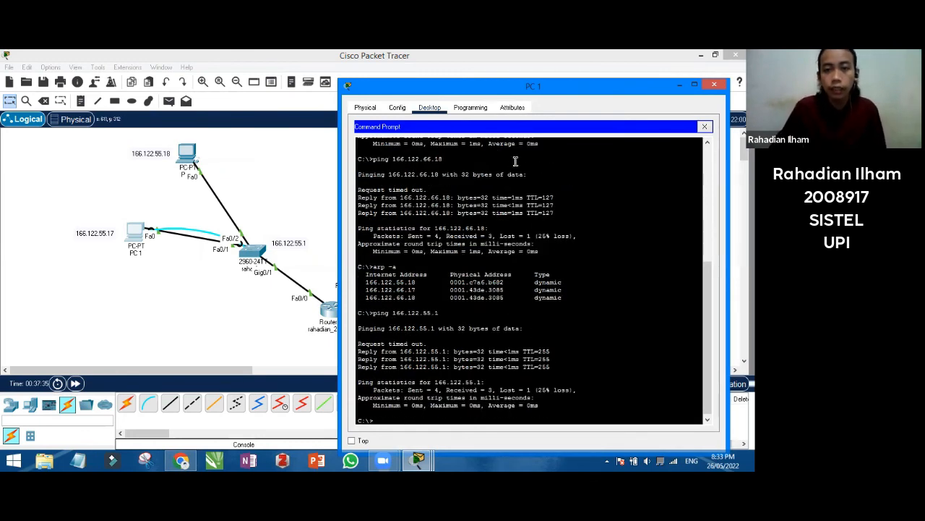
{"action": "left_click_drag", "start_coordinate": [544, 90], "coordinate": [189, 91]}
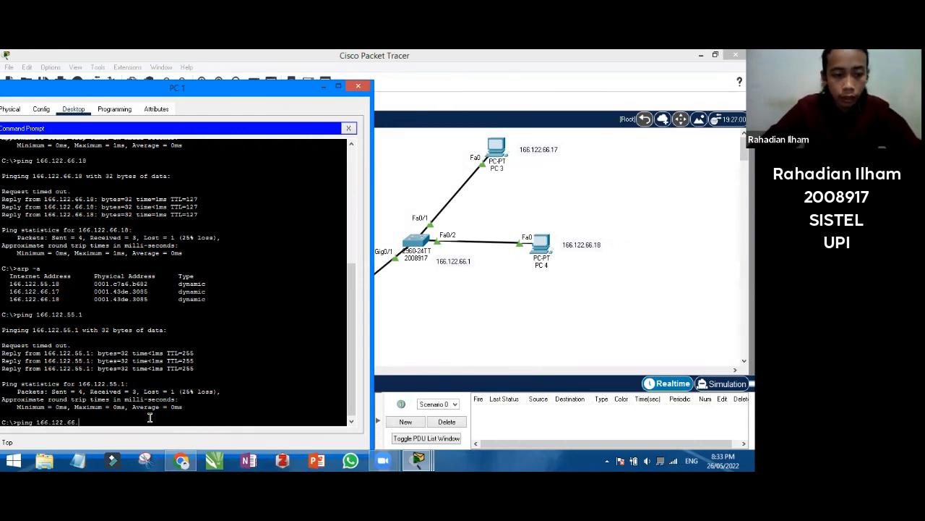
Ping gateway 166.122.66.1 from PC 1
{"action": "type", "text": "1"}
{"action": "key", "text": "Return"}
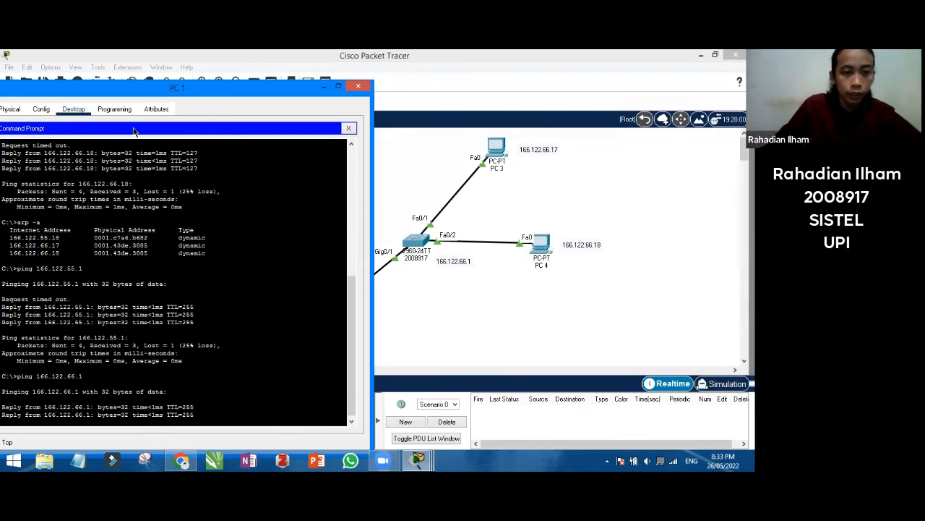
{"action": "left_click_drag", "start_coordinate": [196, 84], "coordinate": [241, 73]}
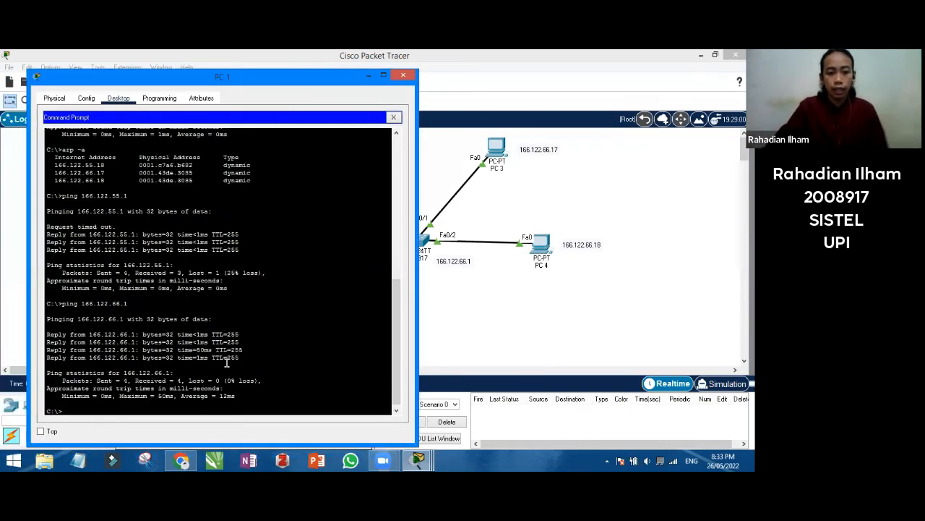
Run arp -a to list PC 1's ARP entries, then close PC 1's window
{"action": "type", "text": "arp -"}
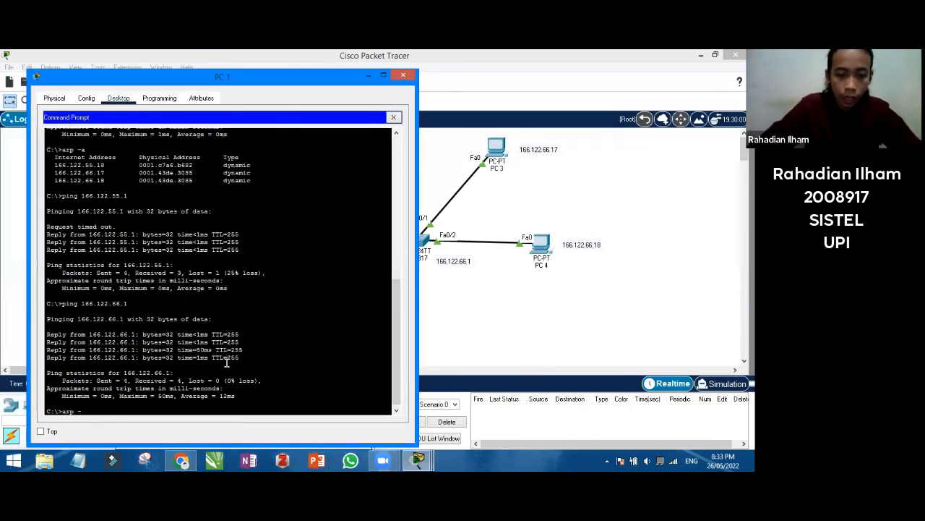
{"action": "type", "text": "a"}
{"action": "key", "text": "Return"}
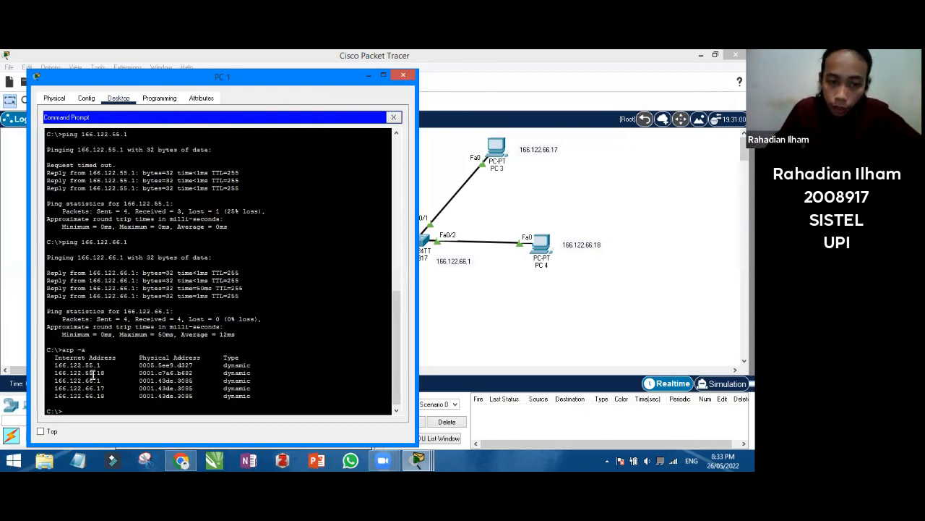
{"action": "left_click_drag", "start_coordinate": [50, 365], "coordinate": [81, 359]}
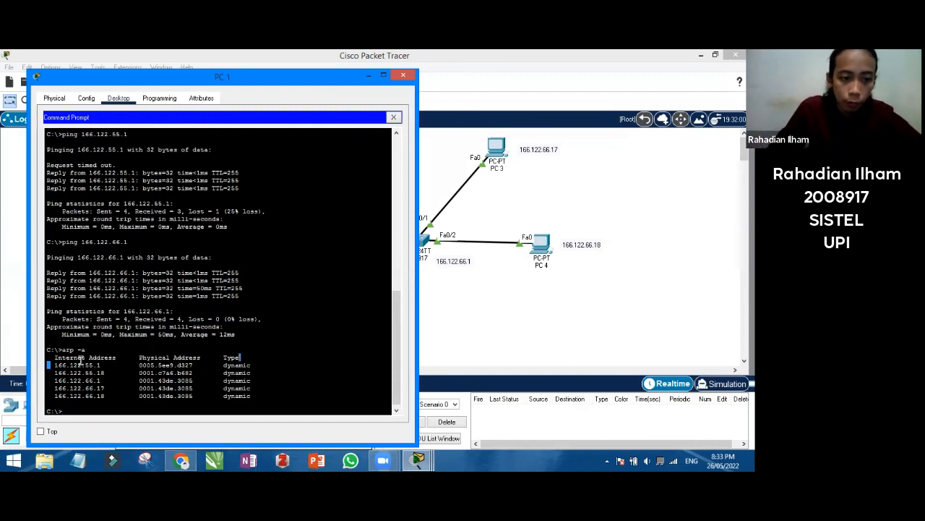
{"action": "left_click", "coordinate": [108, 364]}
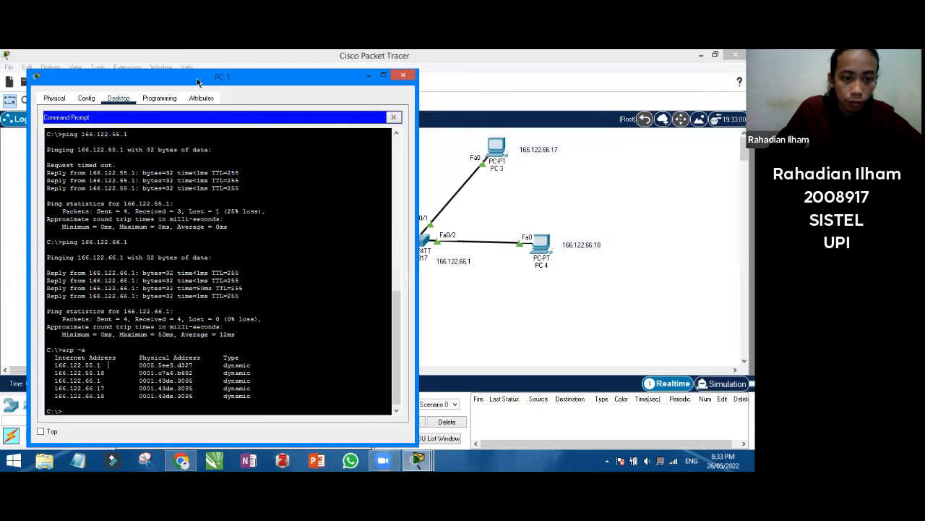
{"action": "left_click_drag", "start_coordinate": [197, 78], "coordinate": [490, 70]}
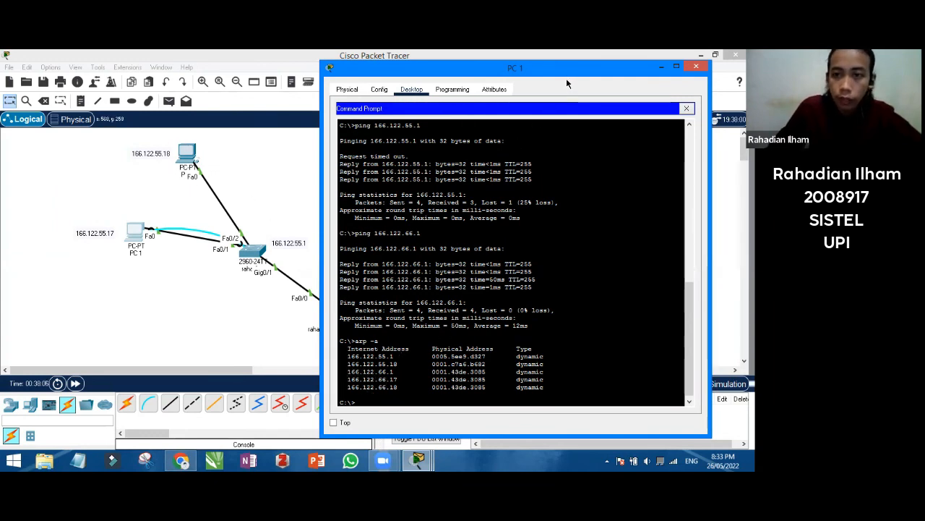
{"action": "left_click_drag", "start_coordinate": [565, 76], "coordinate": [221, 92]}
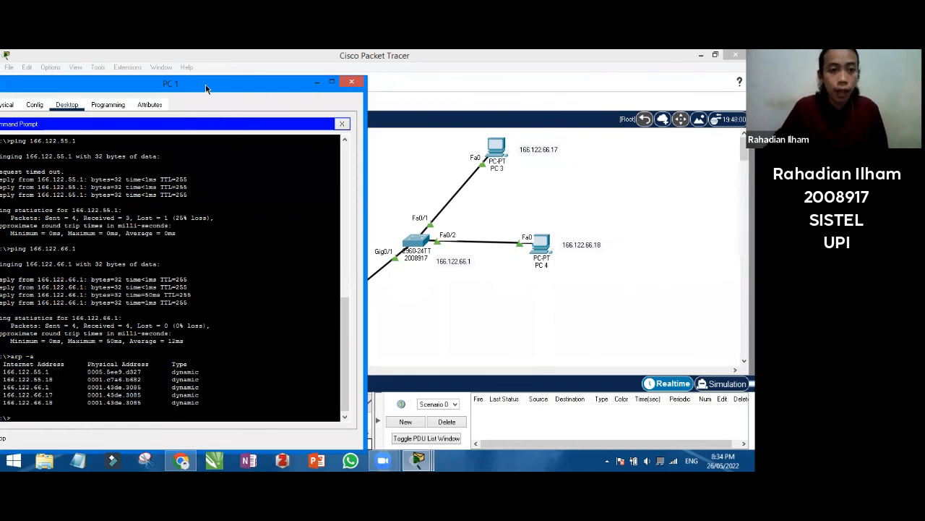
{"action": "left_click_drag", "start_coordinate": [297, 85], "coordinate": [384, 120]}
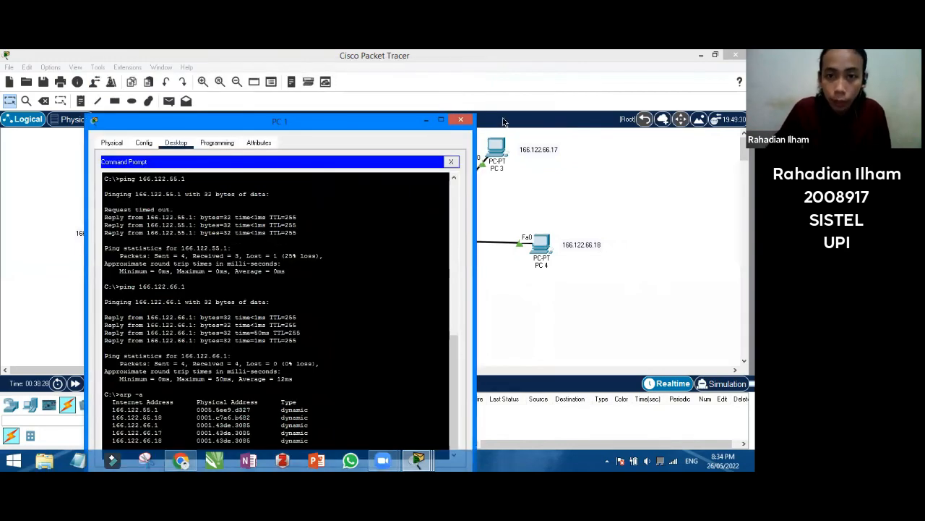
{"action": "left_click", "coordinate": [461, 120]}
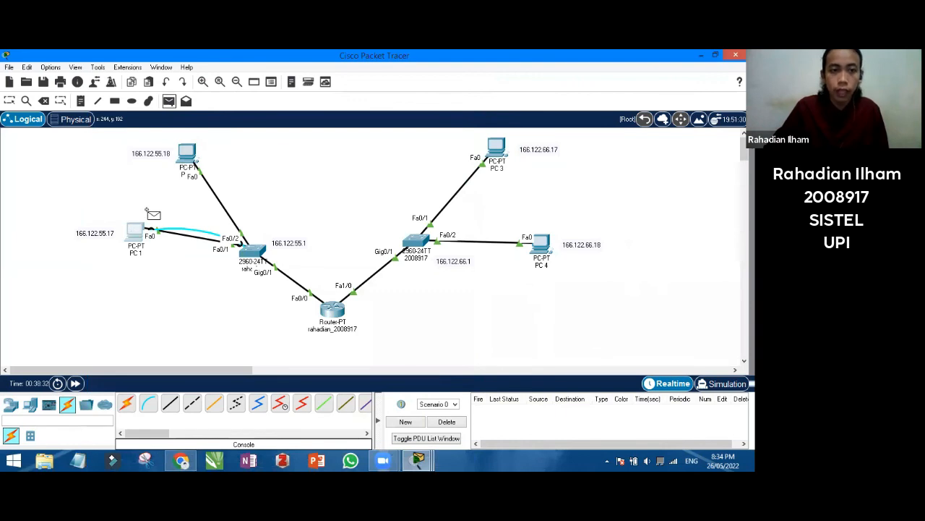
Send simple PDUs from PC 1 to PC 2, the router and the second switch
{"action": "left_click", "coordinate": [135, 230]}
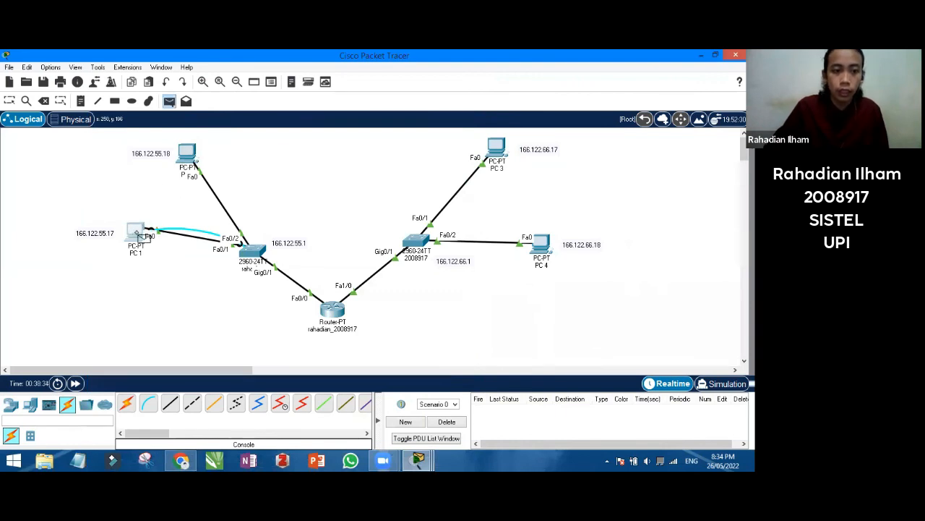
{"action": "left_click", "coordinate": [194, 154]}
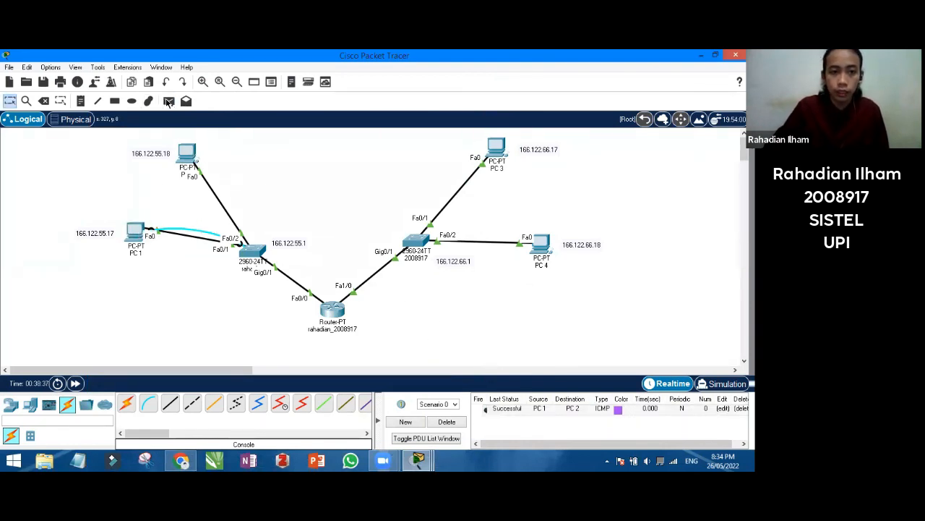
{"action": "left_click", "coordinate": [168, 101]}
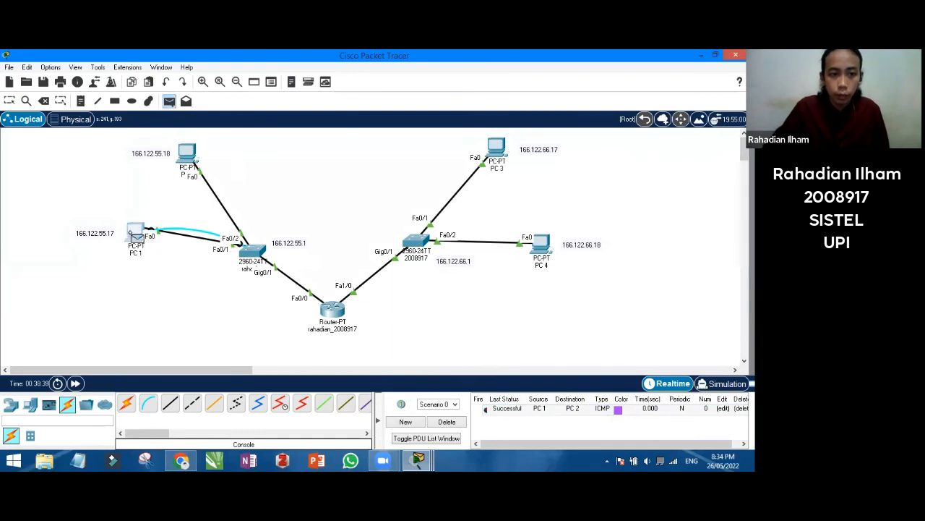
{"action": "left_click", "coordinate": [135, 233]}
{"action": "left_click", "coordinate": [253, 251]}
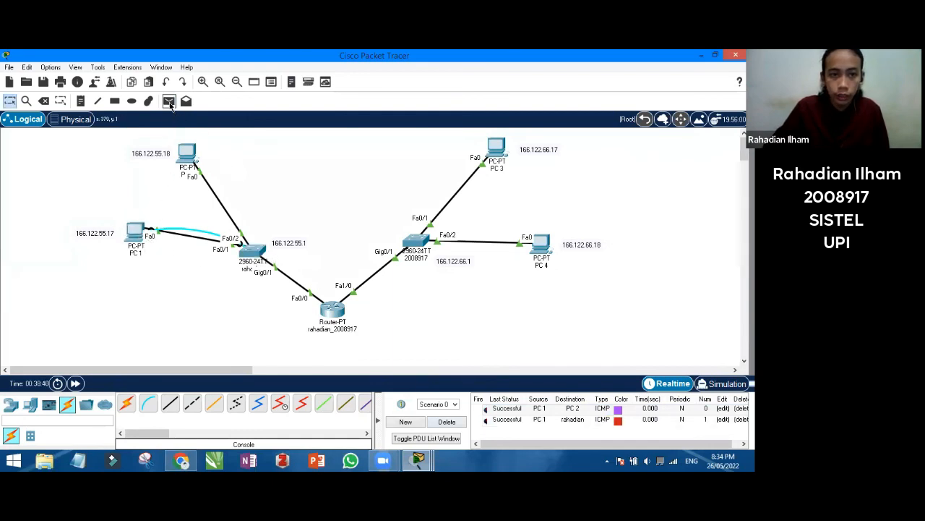
{"action": "left_click", "coordinate": [169, 101]}
{"action": "left_click", "coordinate": [136, 233]}
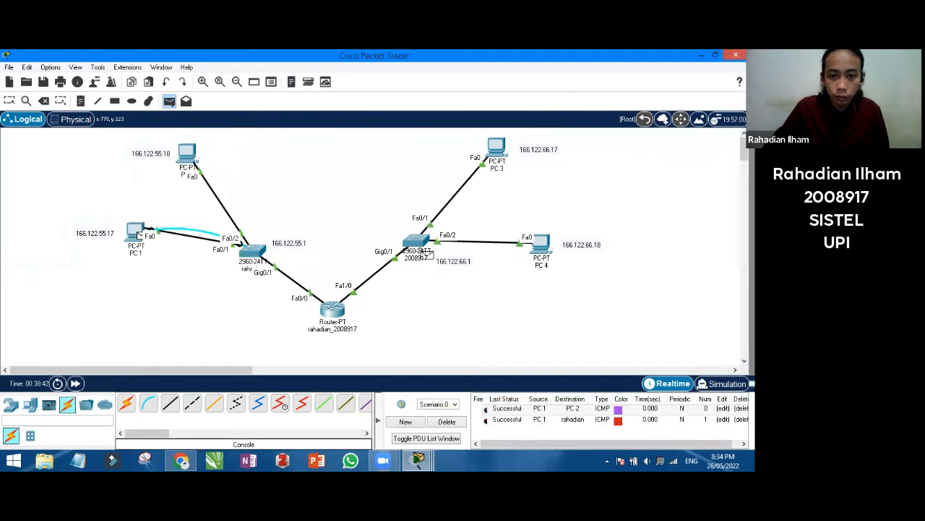
{"action": "left_click", "coordinate": [425, 252]}
Send simple PDUs from PC 1 to PC 3 and PC 4
{"action": "left_click", "coordinate": [169, 101]}
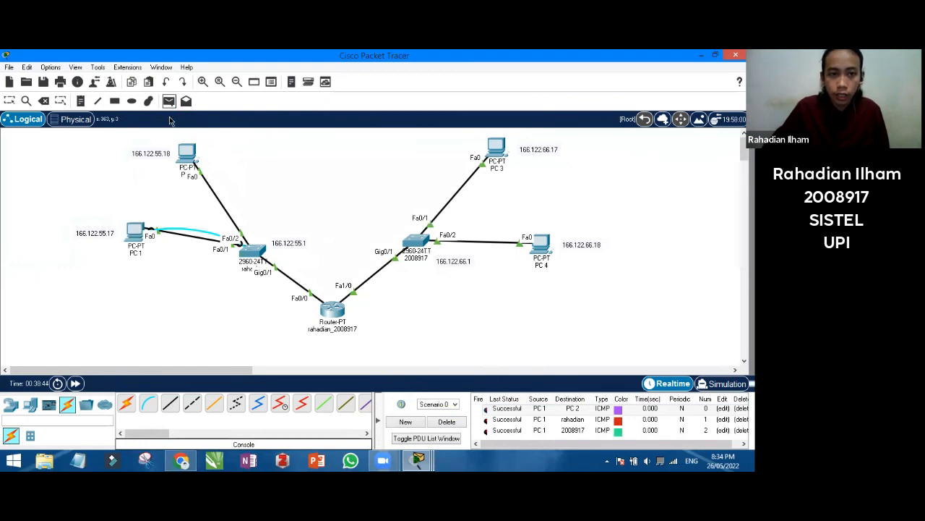
{"action": "left_click", "coordinate": [138, 234]}
{"action": "left_click", "coordinate": [499, 148]}
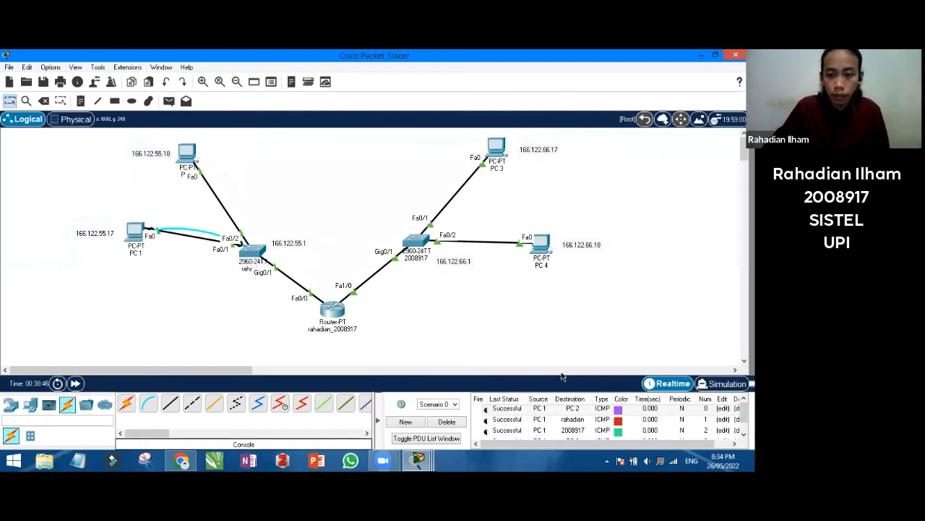
{"action": "scroll", "coordinate": [554, 415], "scroll_direction": "down", "scroll_amount": 1}
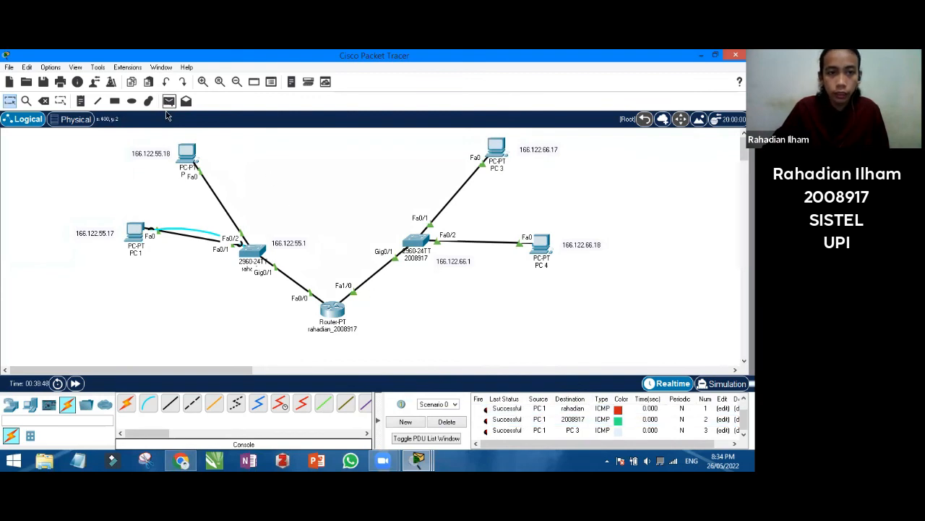
{"action": "left_click", "coordinate": [168, 102]}
{"action": "left_click", "coordinate": [137, 233]}
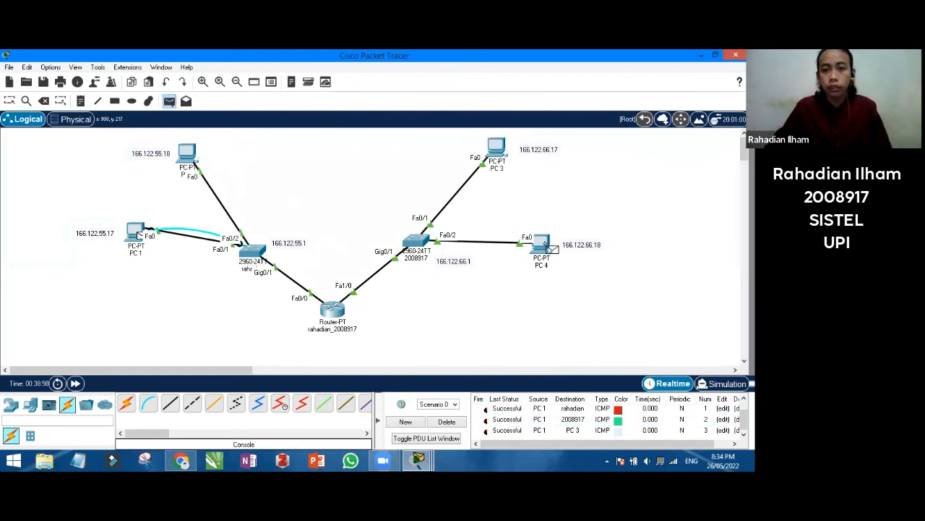
{"action": "left_click", "coordinate": [548, 243]}
{"action": "scroll", "coordinate": [558, 420], "scroll_direction": "down", "scroll_amount": 1}
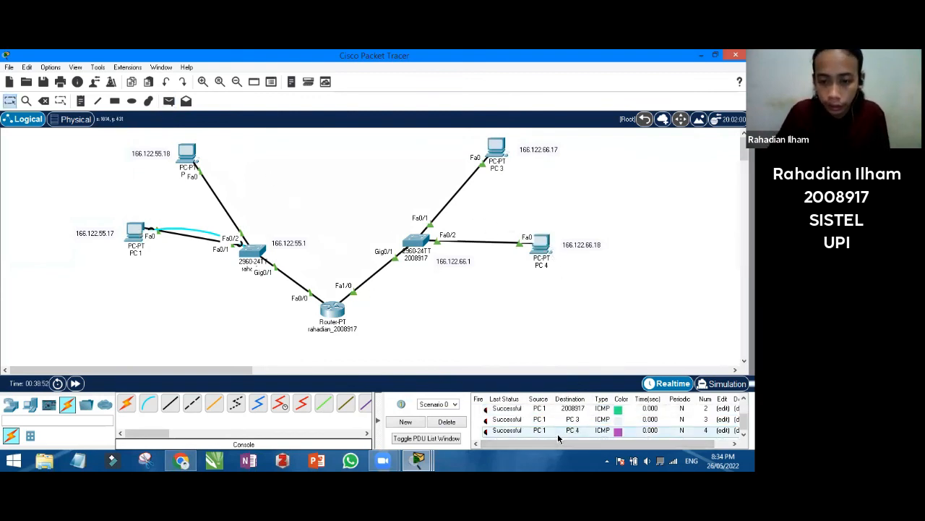
Switch to the UAS Jarkomdat assignment document in Chrome
{"action": "left_click", "coordinate": [180, 460]}
{"action": "scroll", "coordinate": [275, 324], "scroll_direction": "down", "scroll_amount": 6}
{"action": "scroll", "coordinate": [275, 325], "scroll_direction": "up", "scroll_amount": 3}
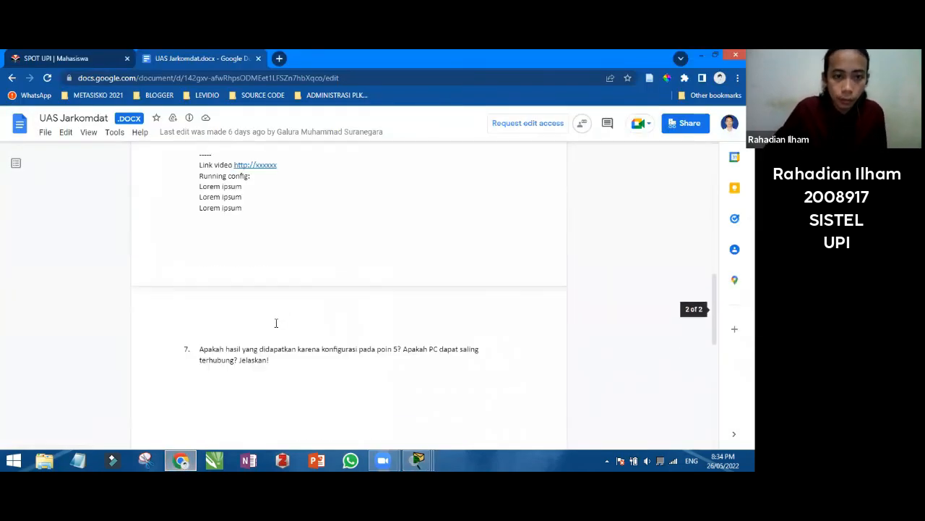
Review the assignment's 166.122.55.xx and 166.122.66.xx addressing, then return to the Packet Tracer topology
{"action": "scroll", "coordinate": [285, 294], "scroll_direction": "down", "scroll_amount": 3}
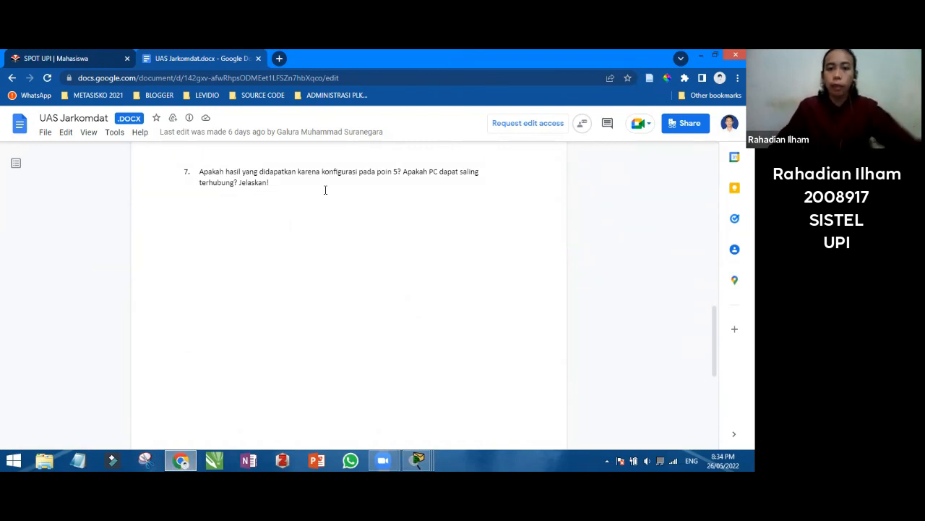
{"action": "scroll", "coordinate": [325, 191], "scroll_direction": "up", "scroll_amount": 8}
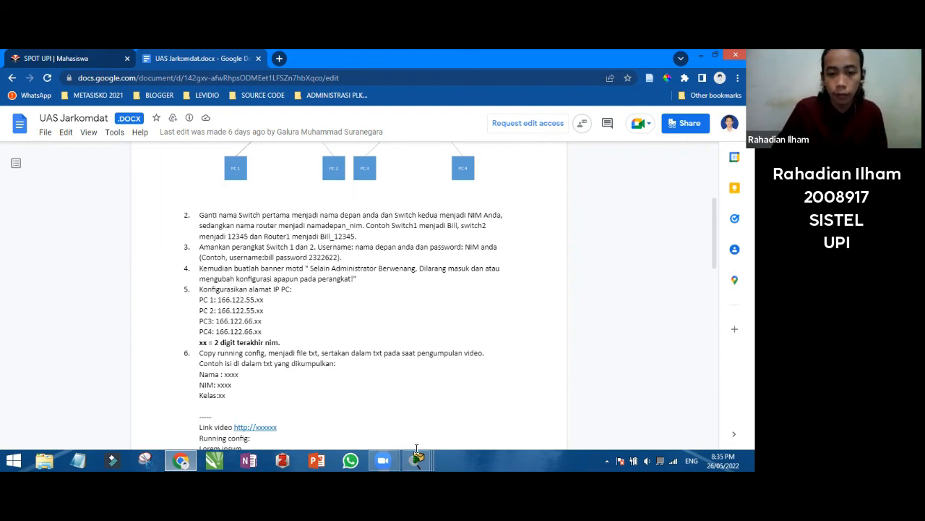
{"action": "mouse_move", "coordinate": [418, 459]}
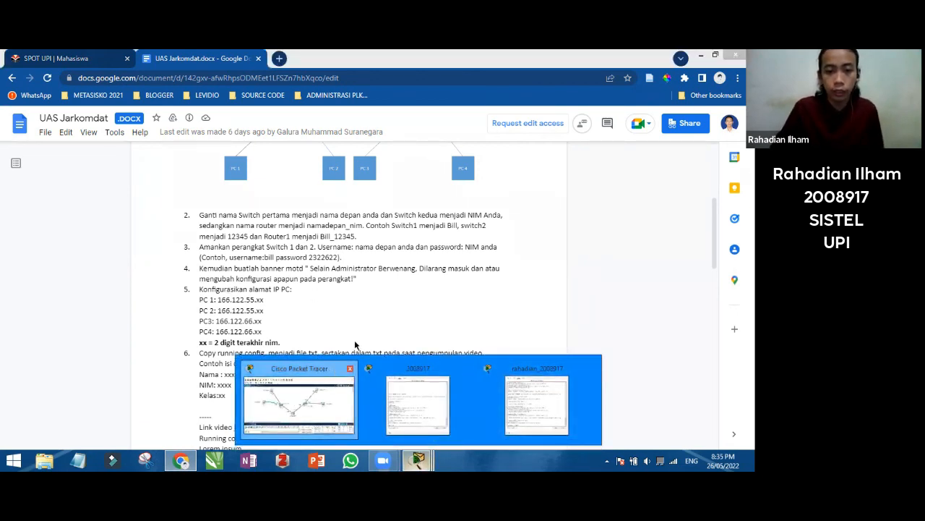
{"action": "left_click", "coordinate": [295, 406]}
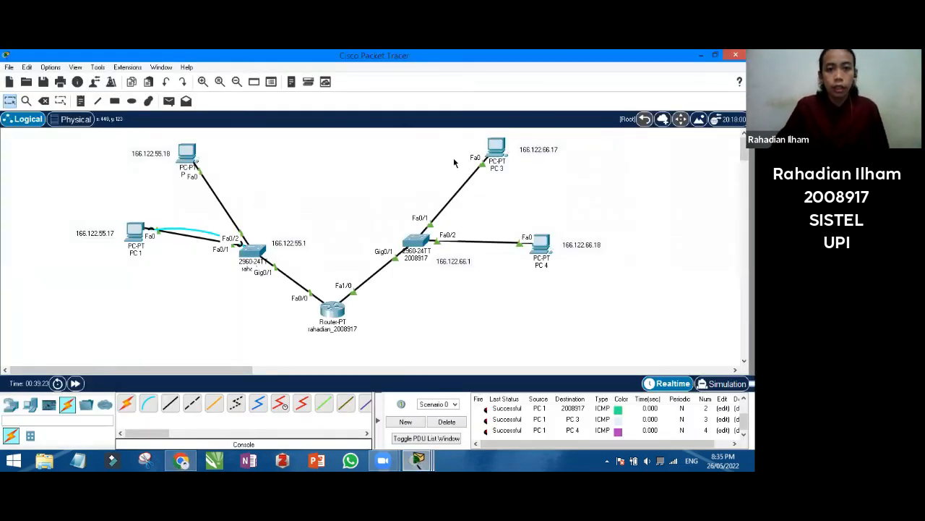